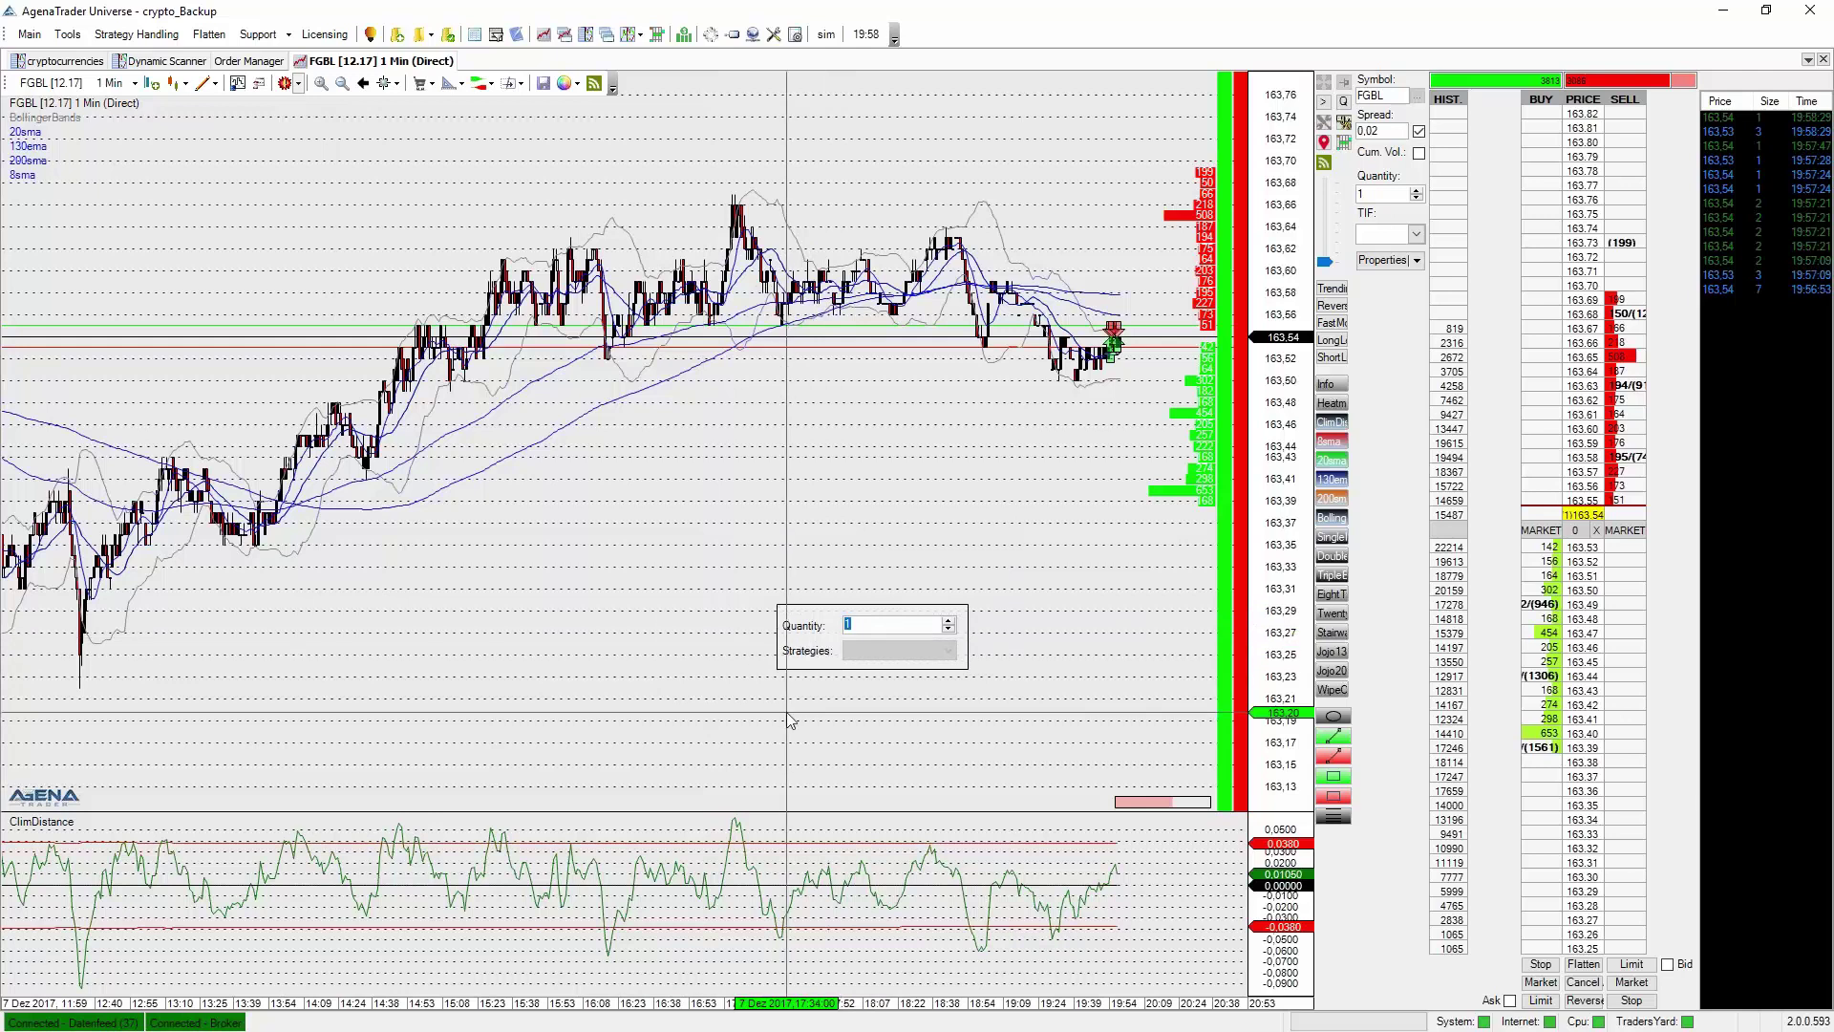
Set the order quantity to 10 and move the quantity box to the lower-left corner of the FGBL chart.
type("0")
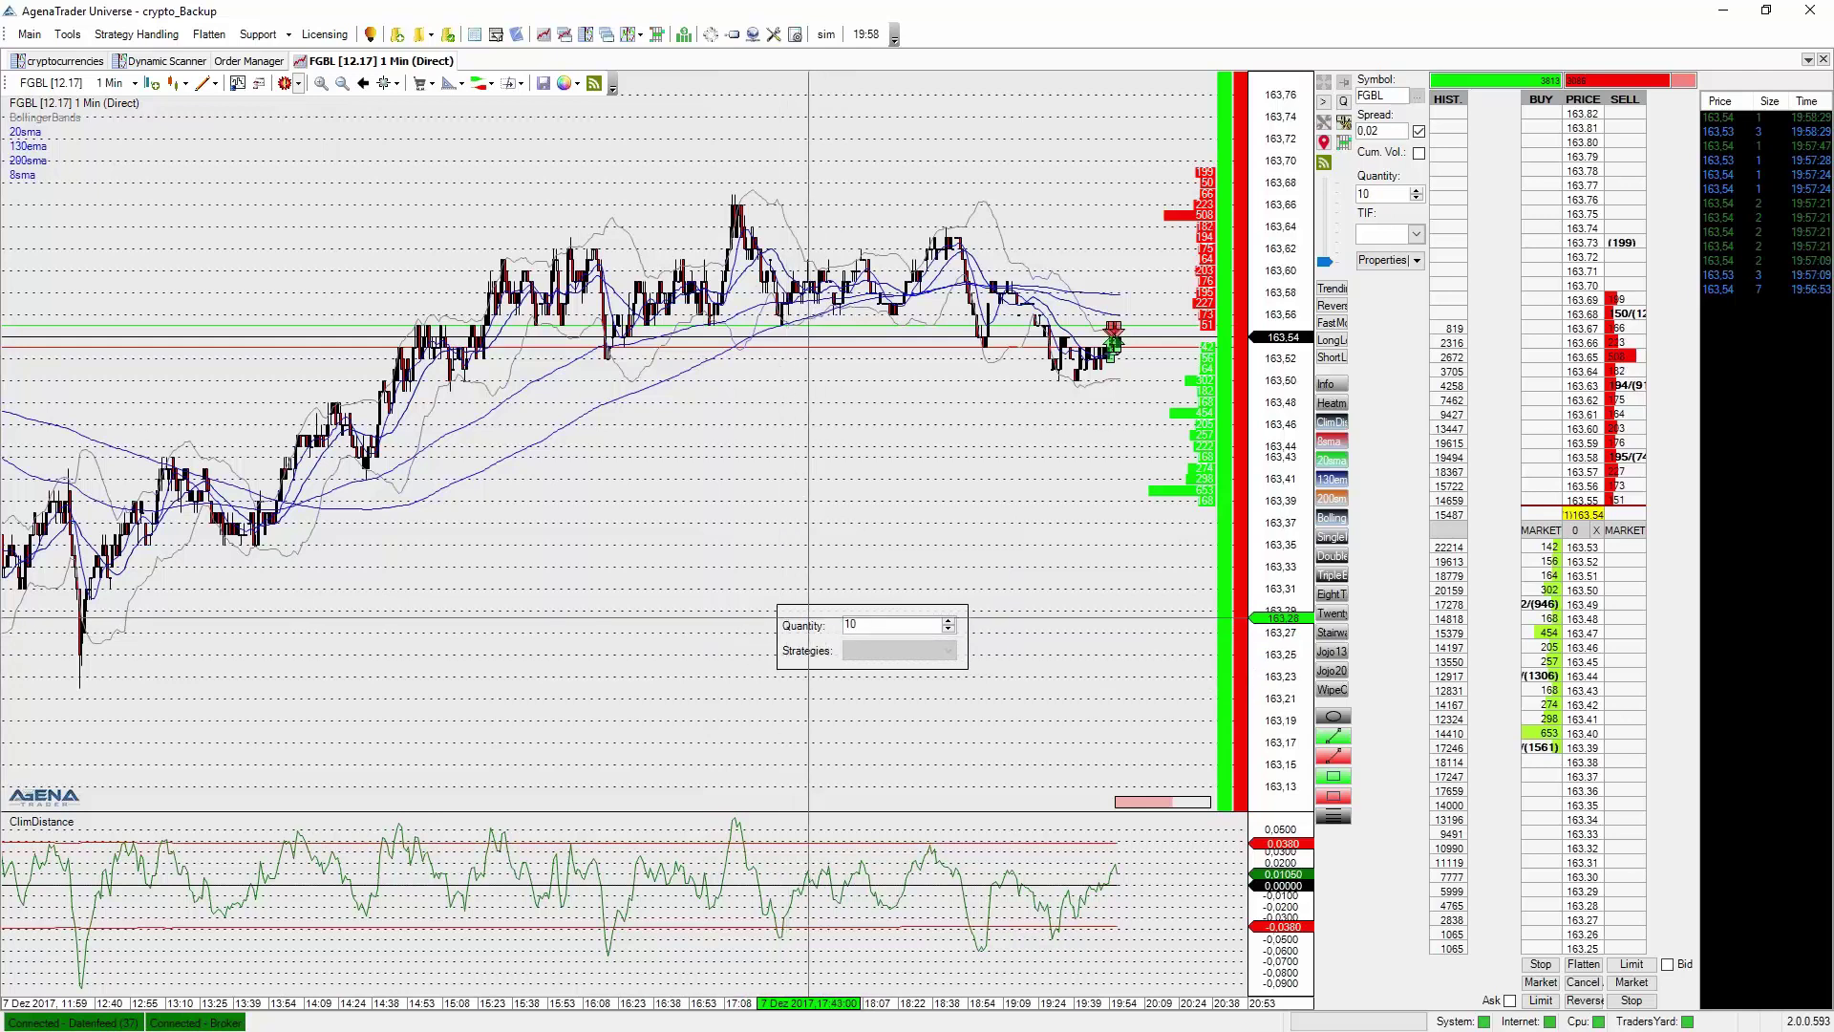
left_click_drag(818, 641, 800, 679)
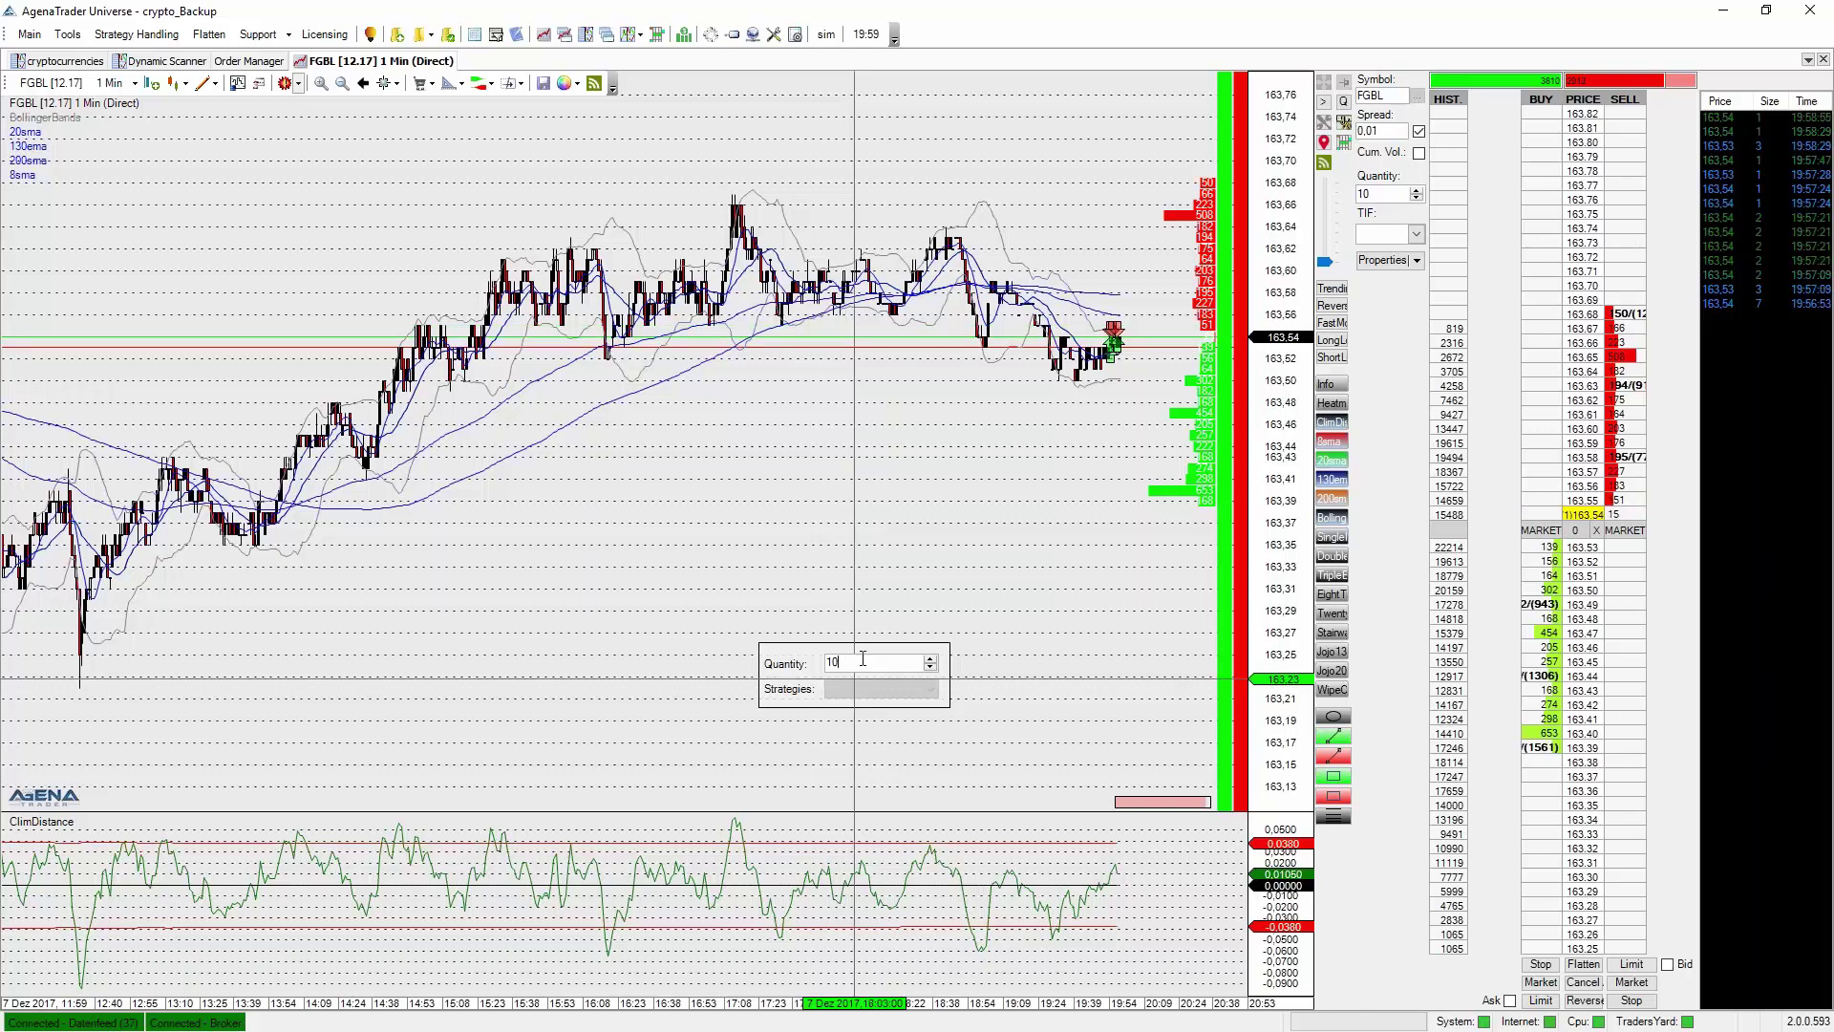
left_click_drag(807, 653, 57, 723)
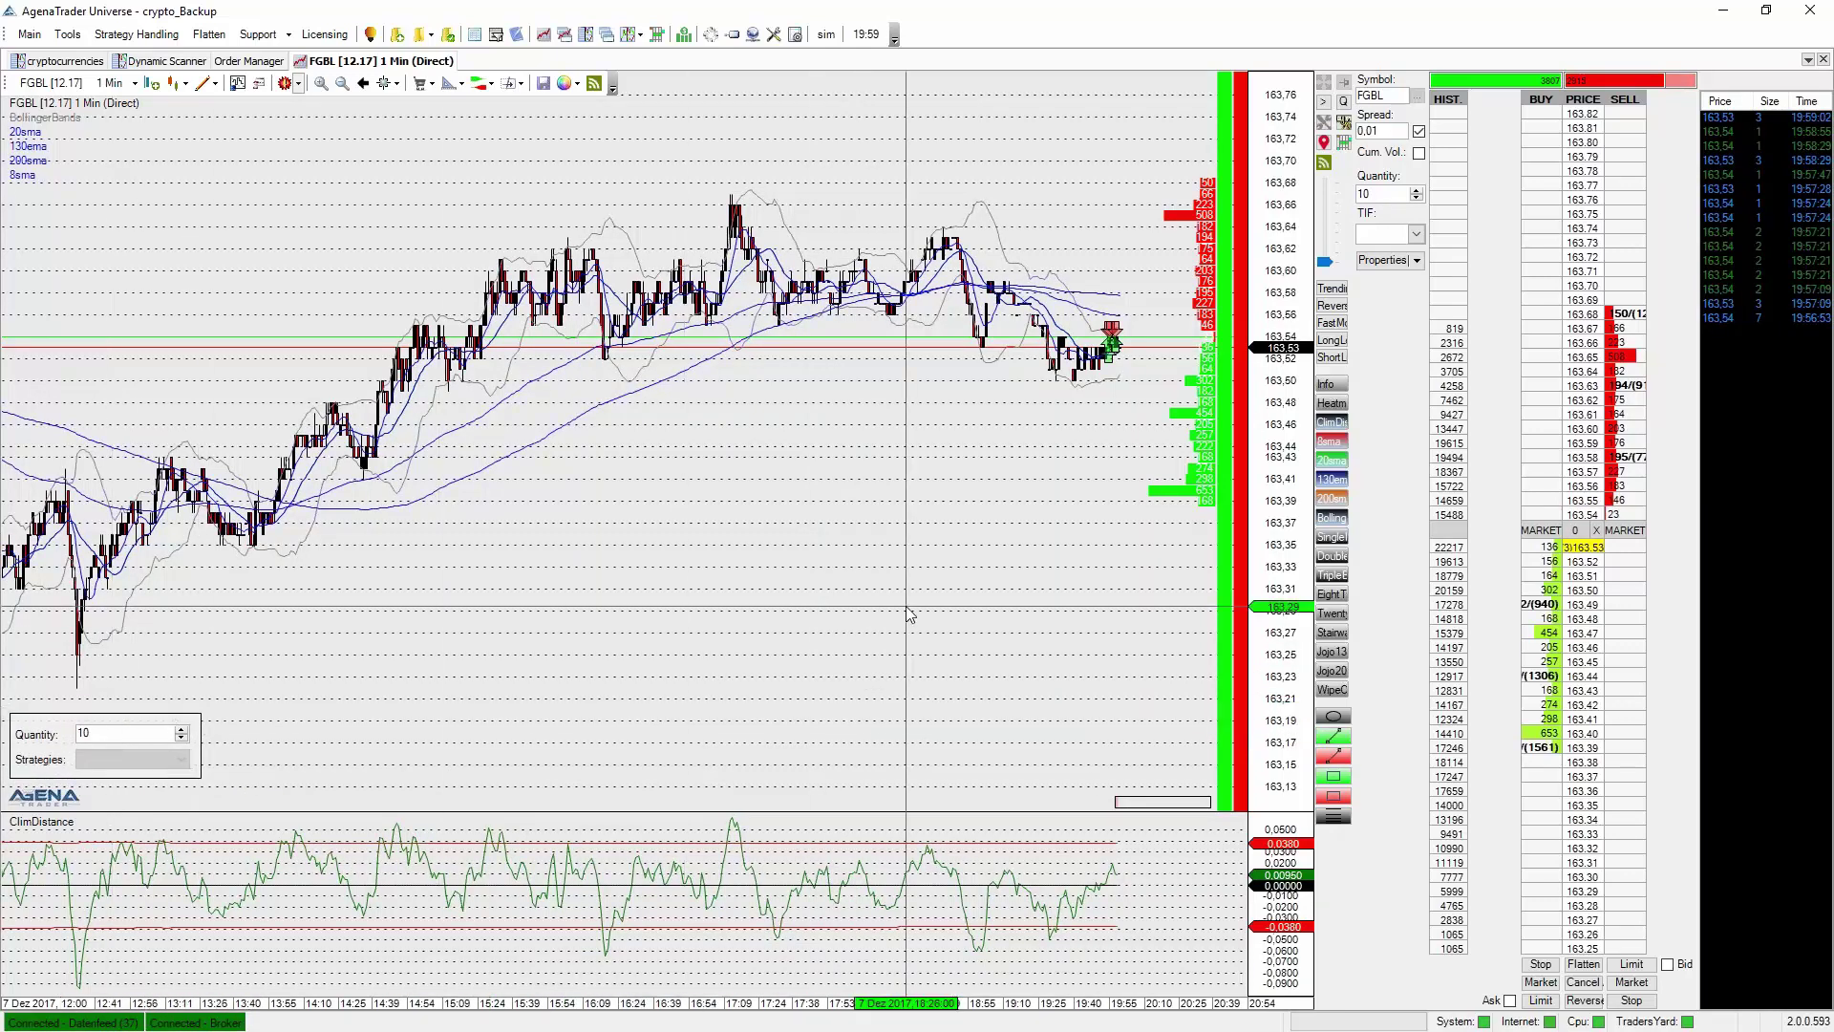
Hide the order quantity box and the market depth columns of the FGBL chart.
scroll(908, 616, "down", 2)
scroll(915, 619, "down", 2)
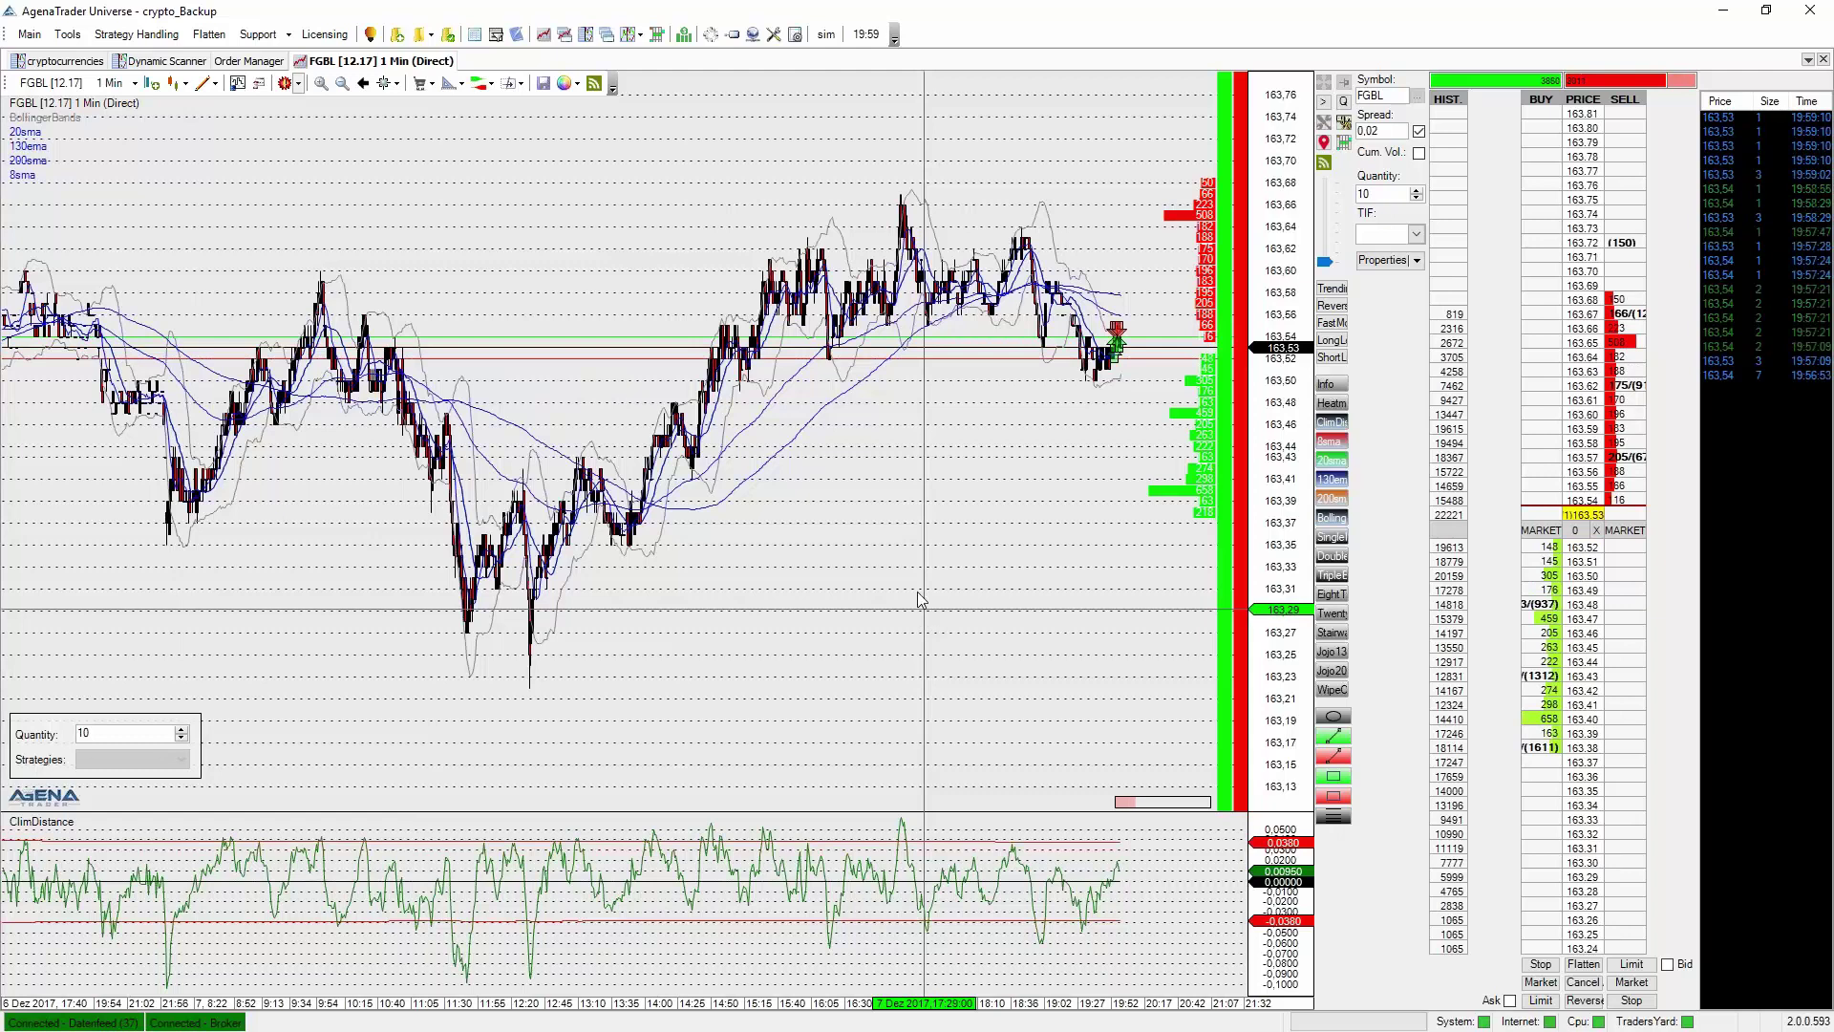
scroll(921, 597, "up", 2)
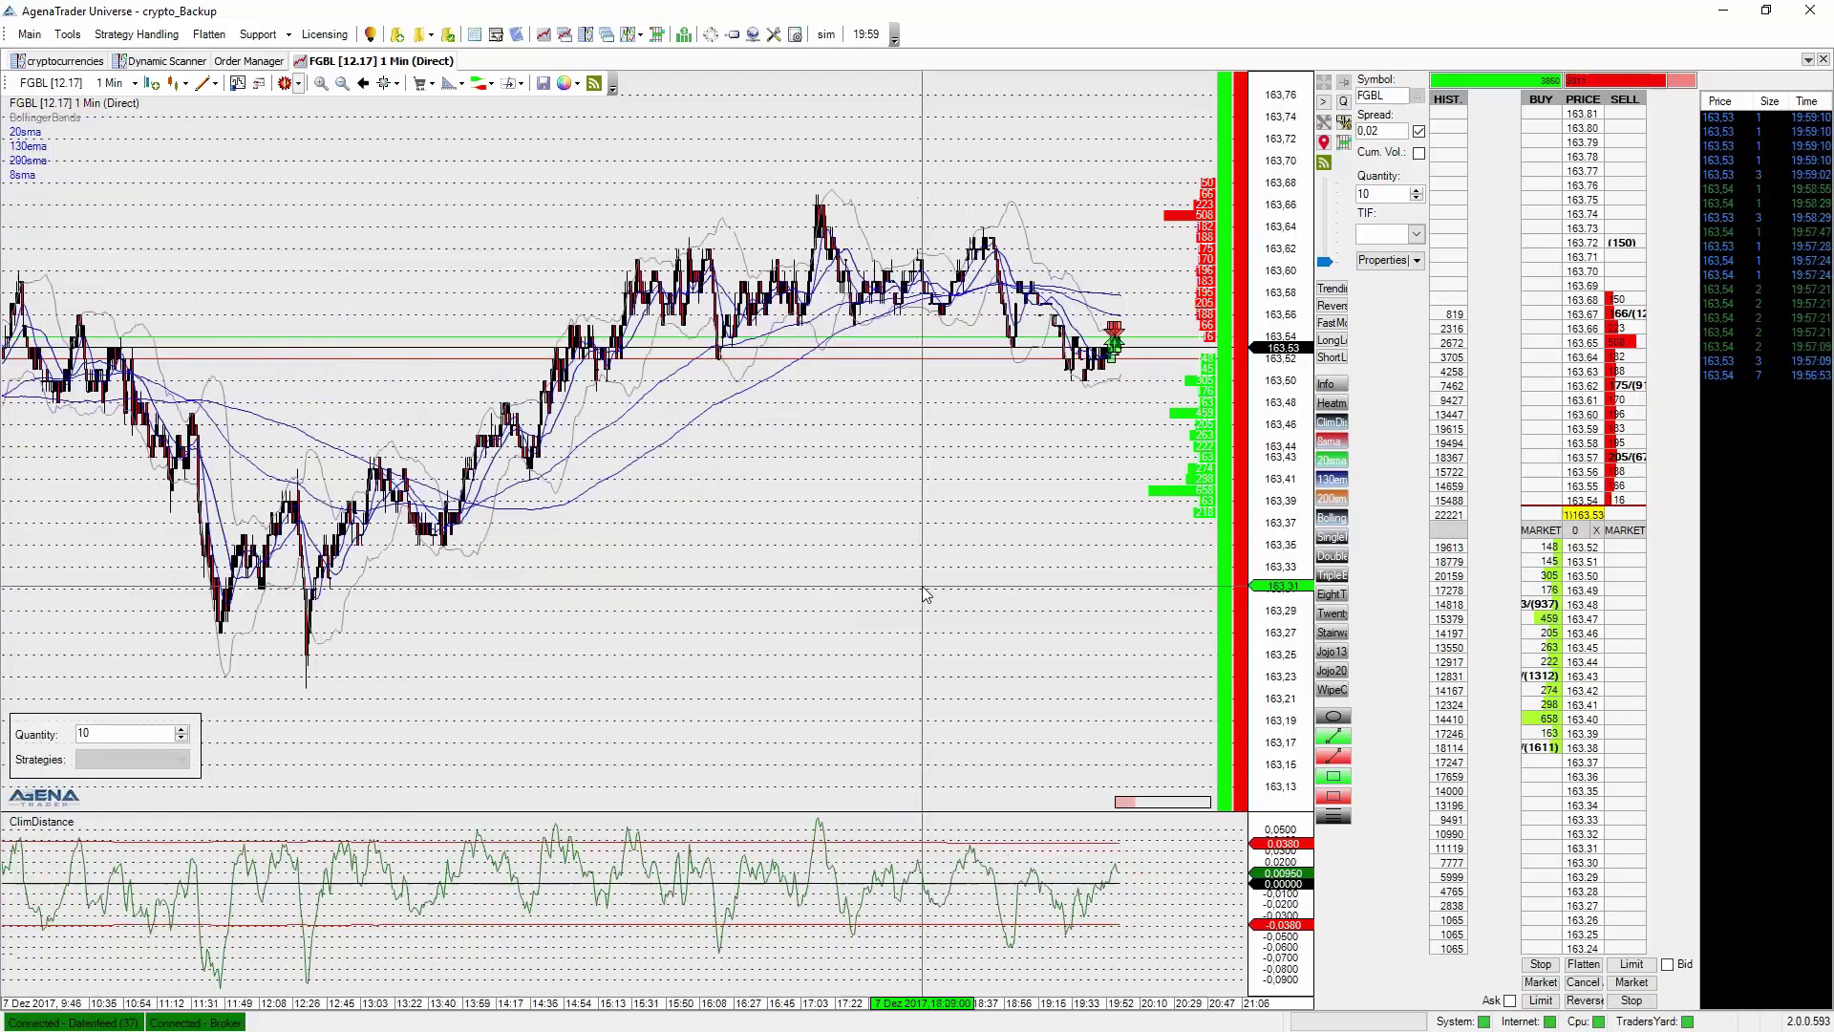
scroll(924, 597, "down", 1)
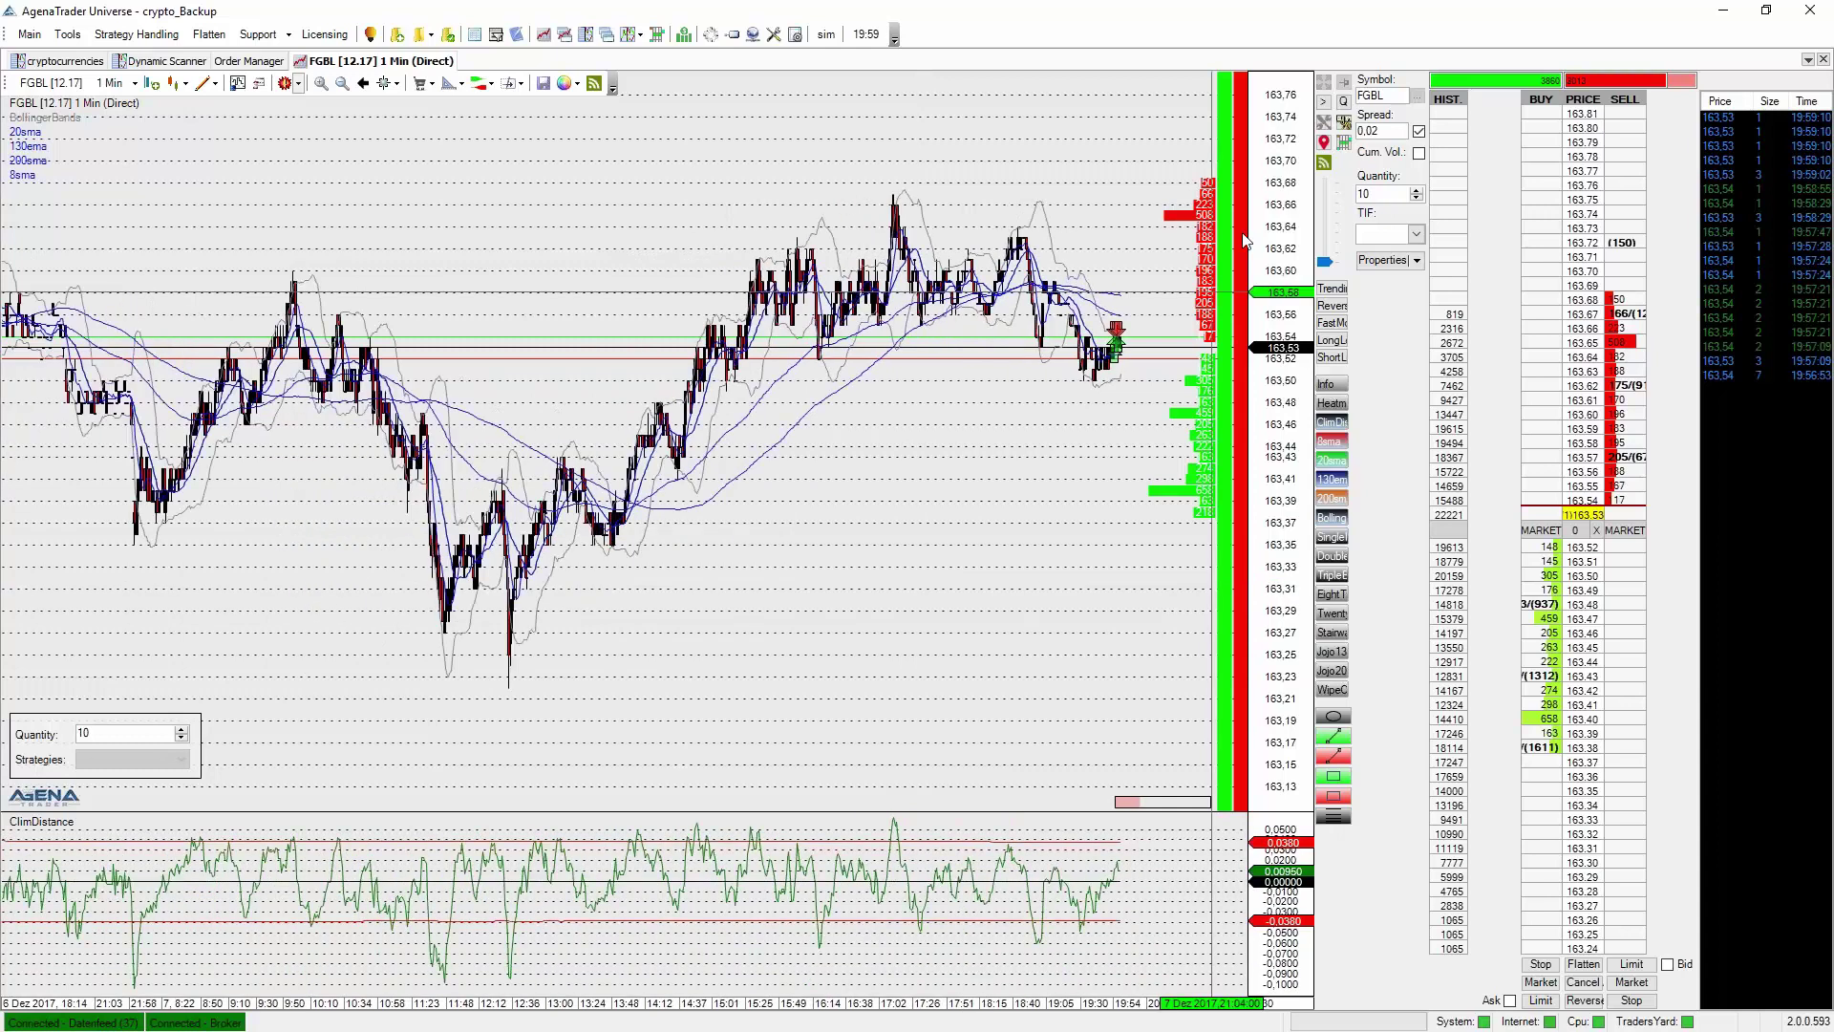
left_click(1344, 142)
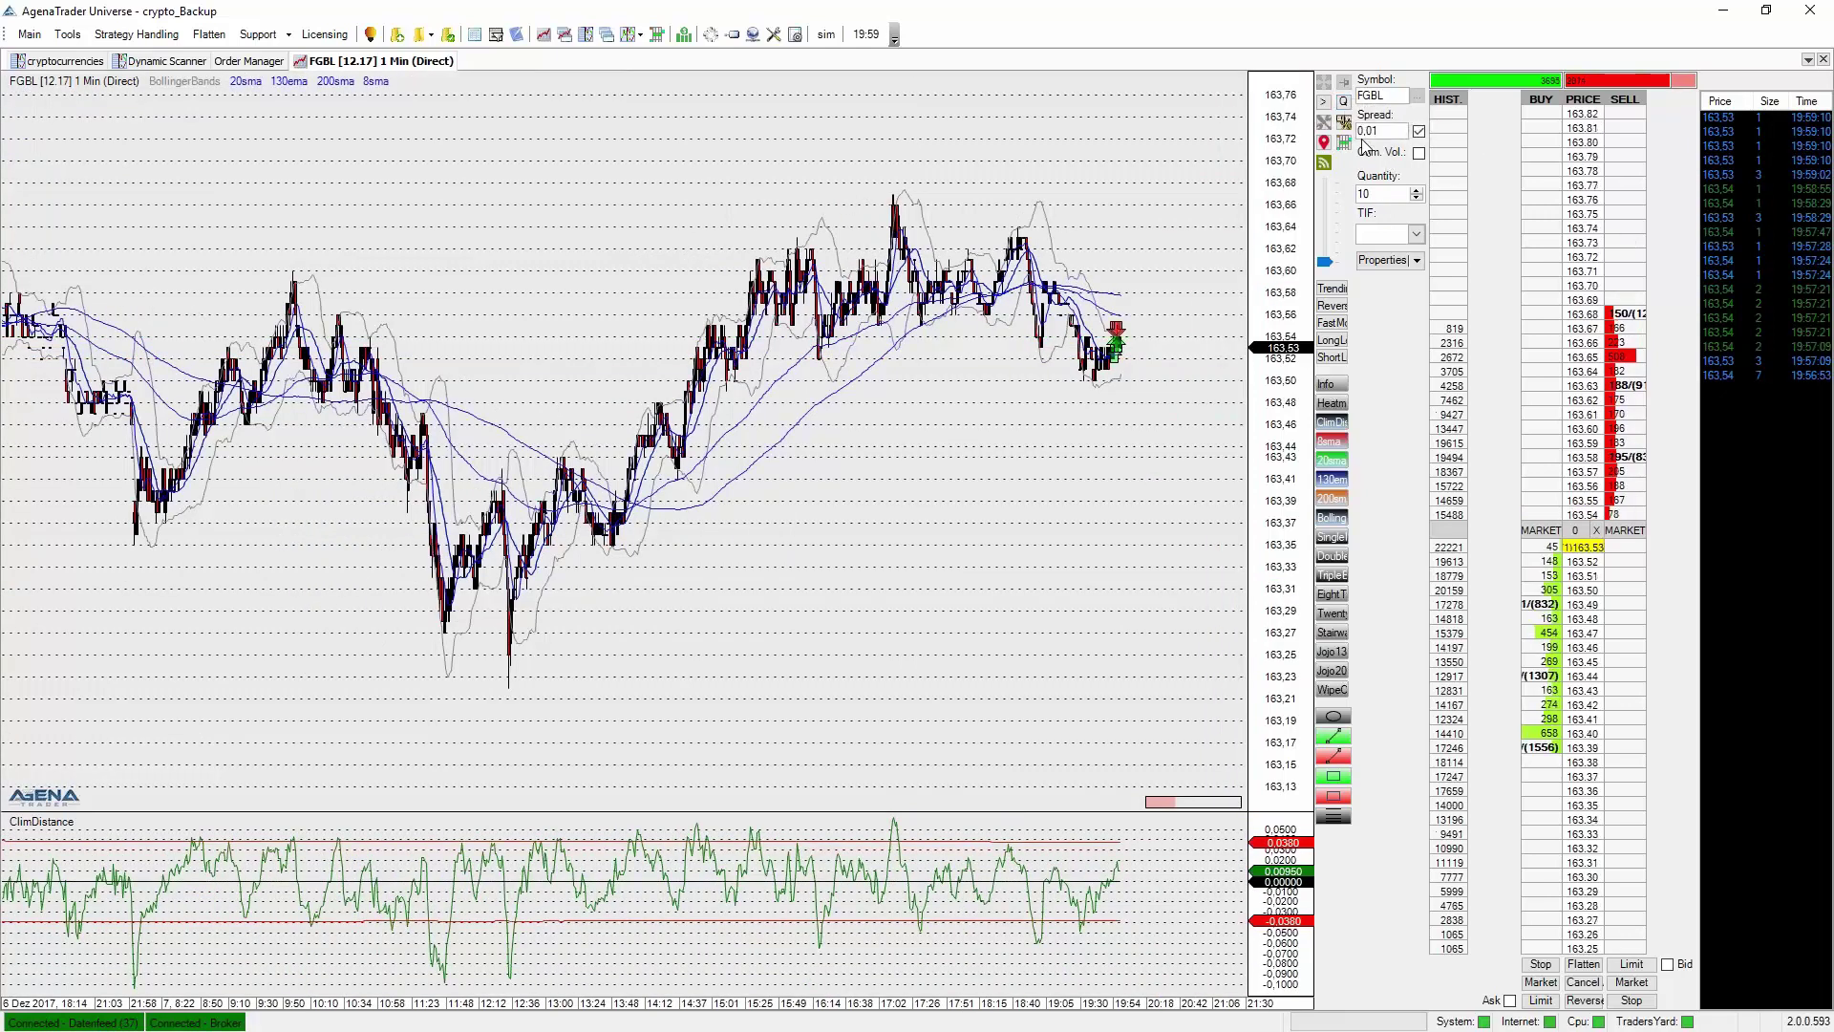
scroll(1232, 394, "up", 2)
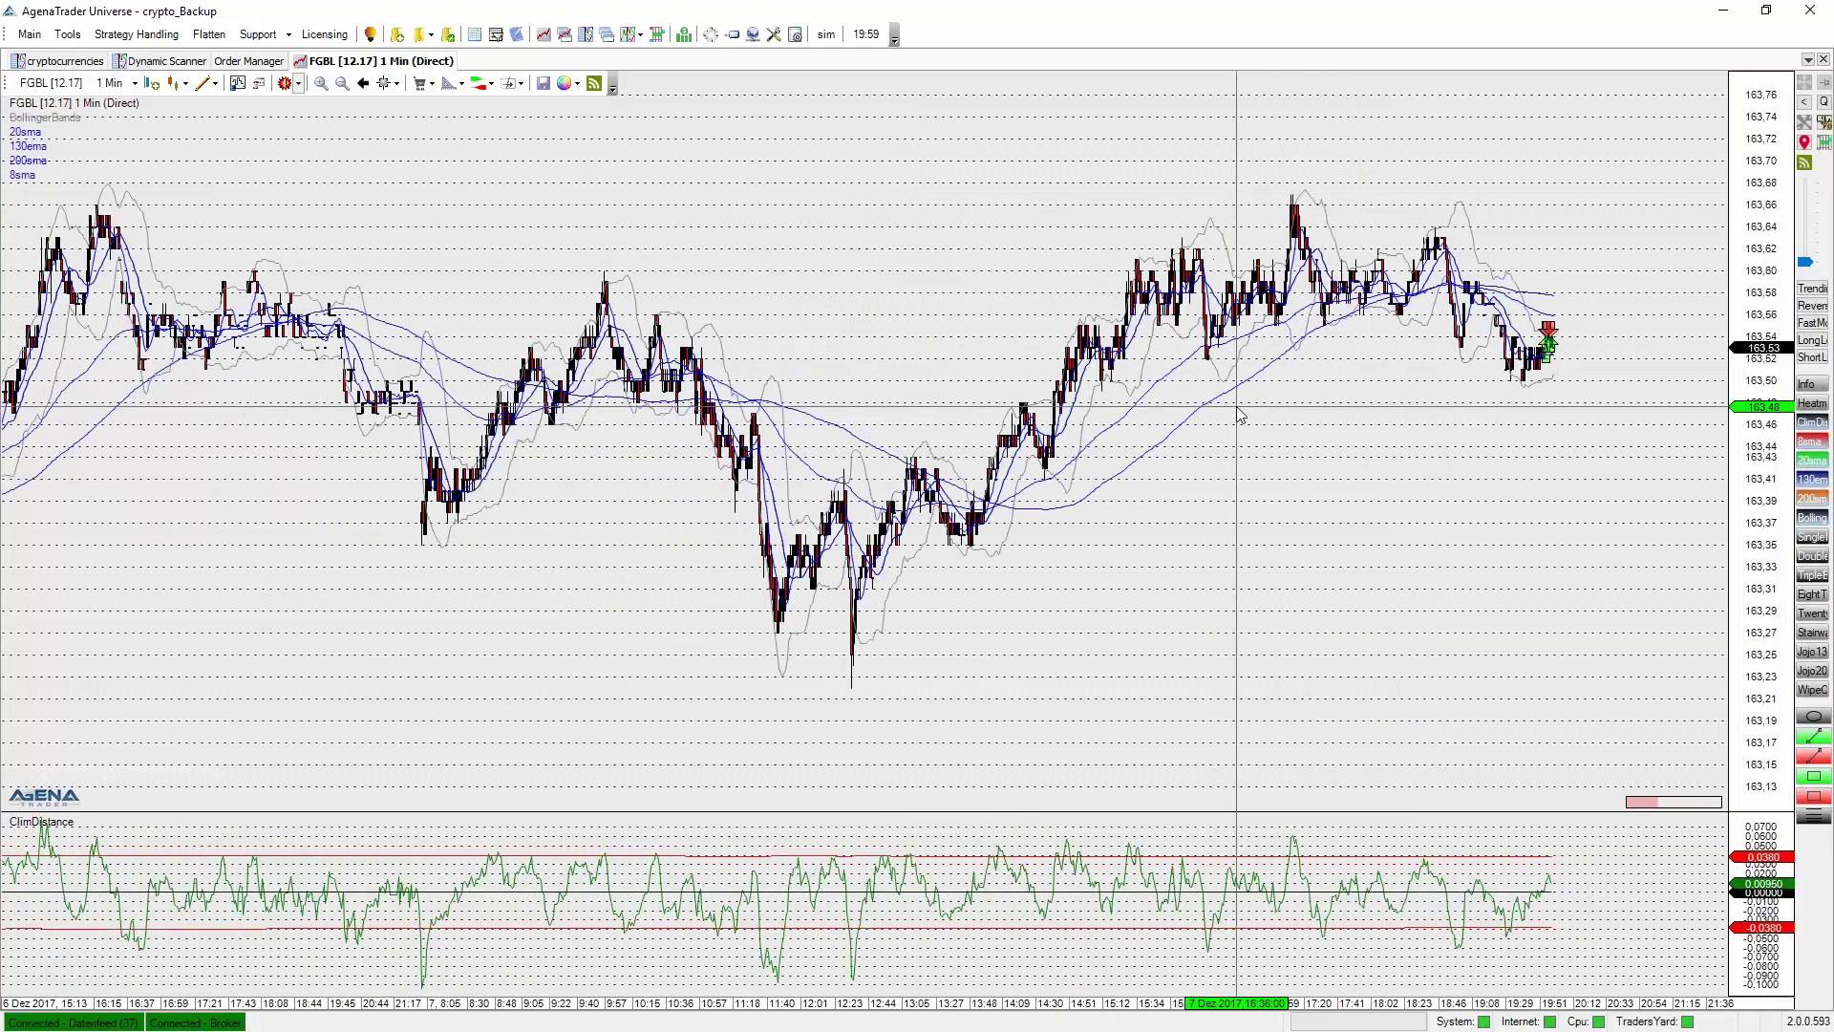
scroll(1082, 645, "down", 2)
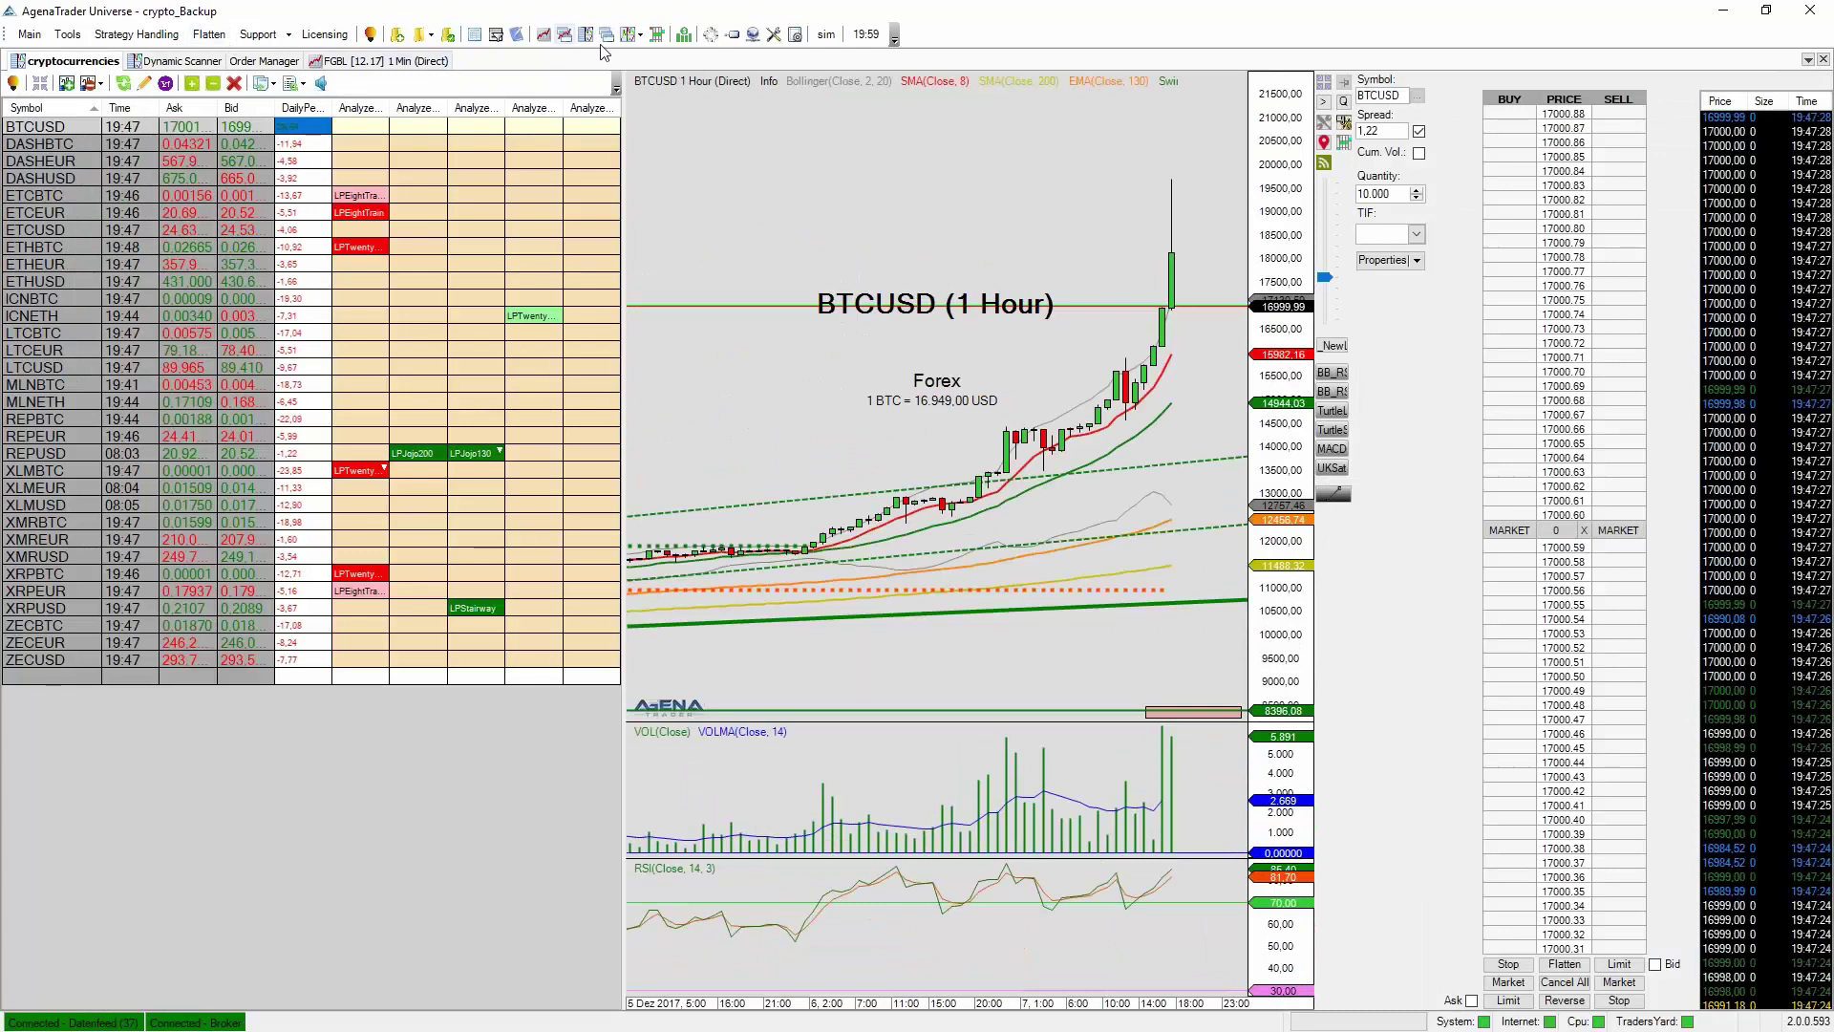
Open the program configuration in a maximized window and show the HotKeys settings.
left_click(774, 36)
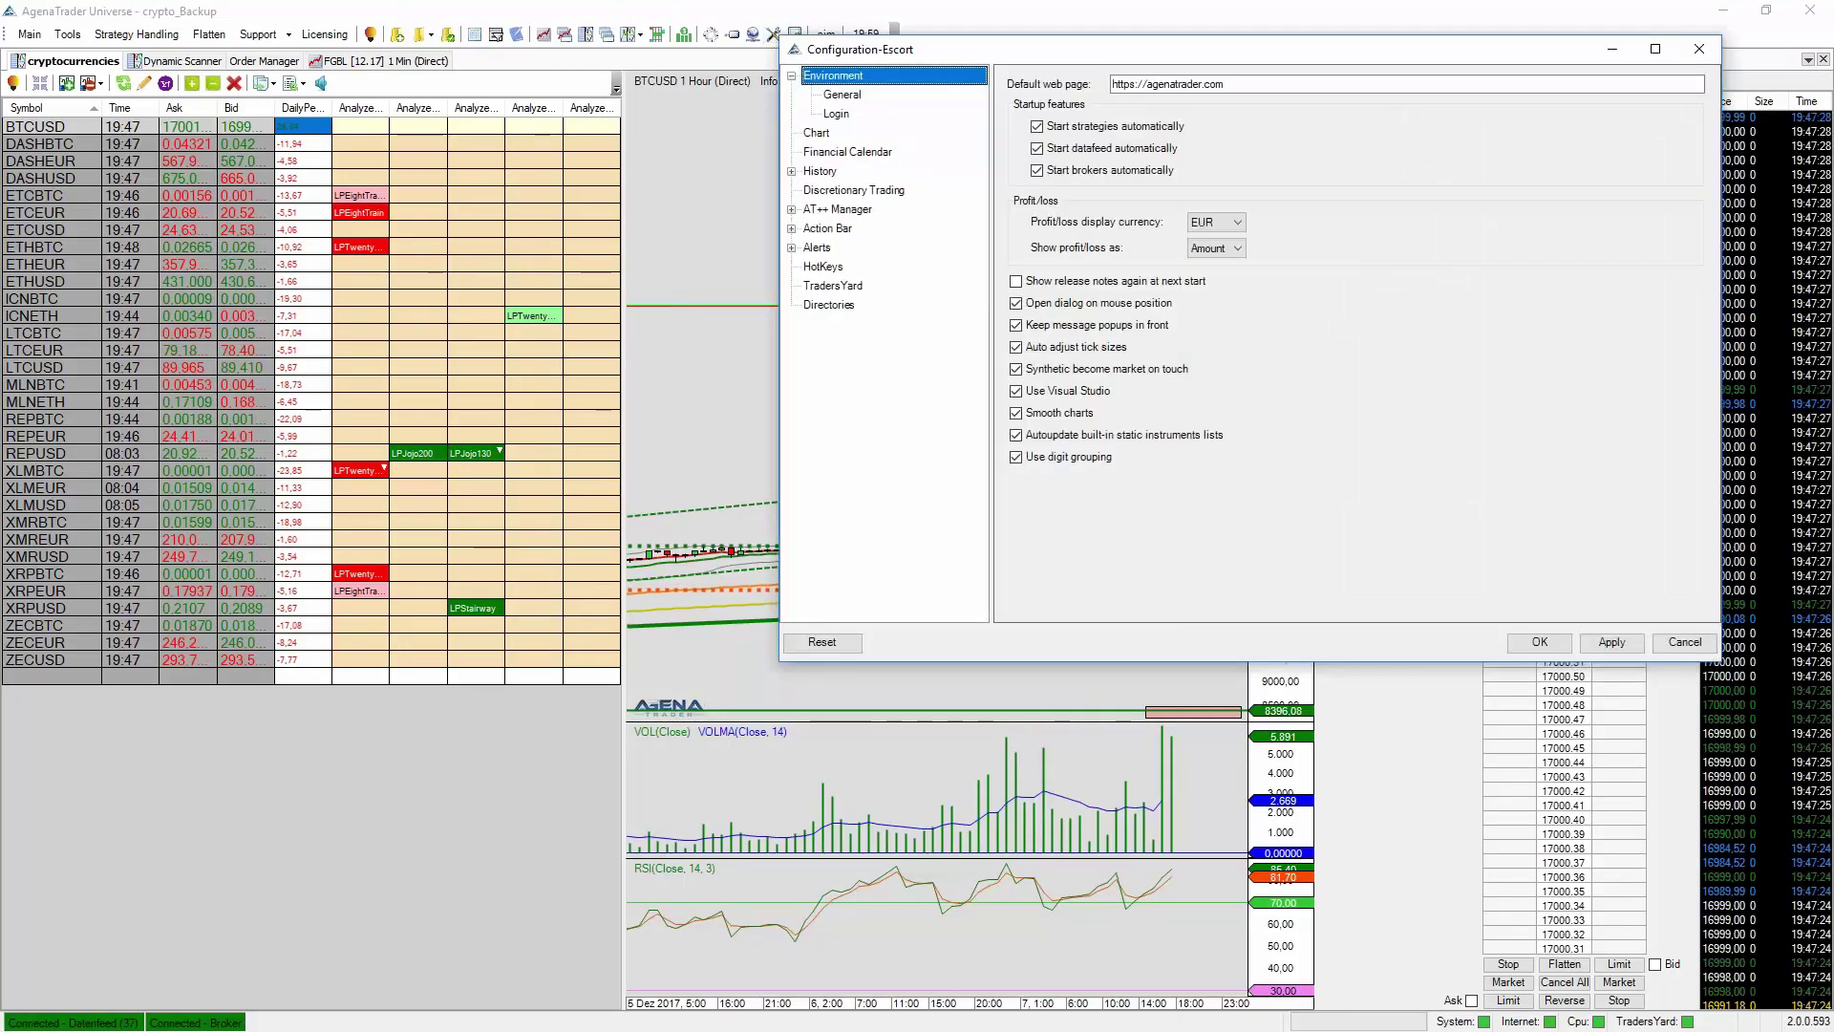
left_click(1655, 48)
left_click(96, 183)
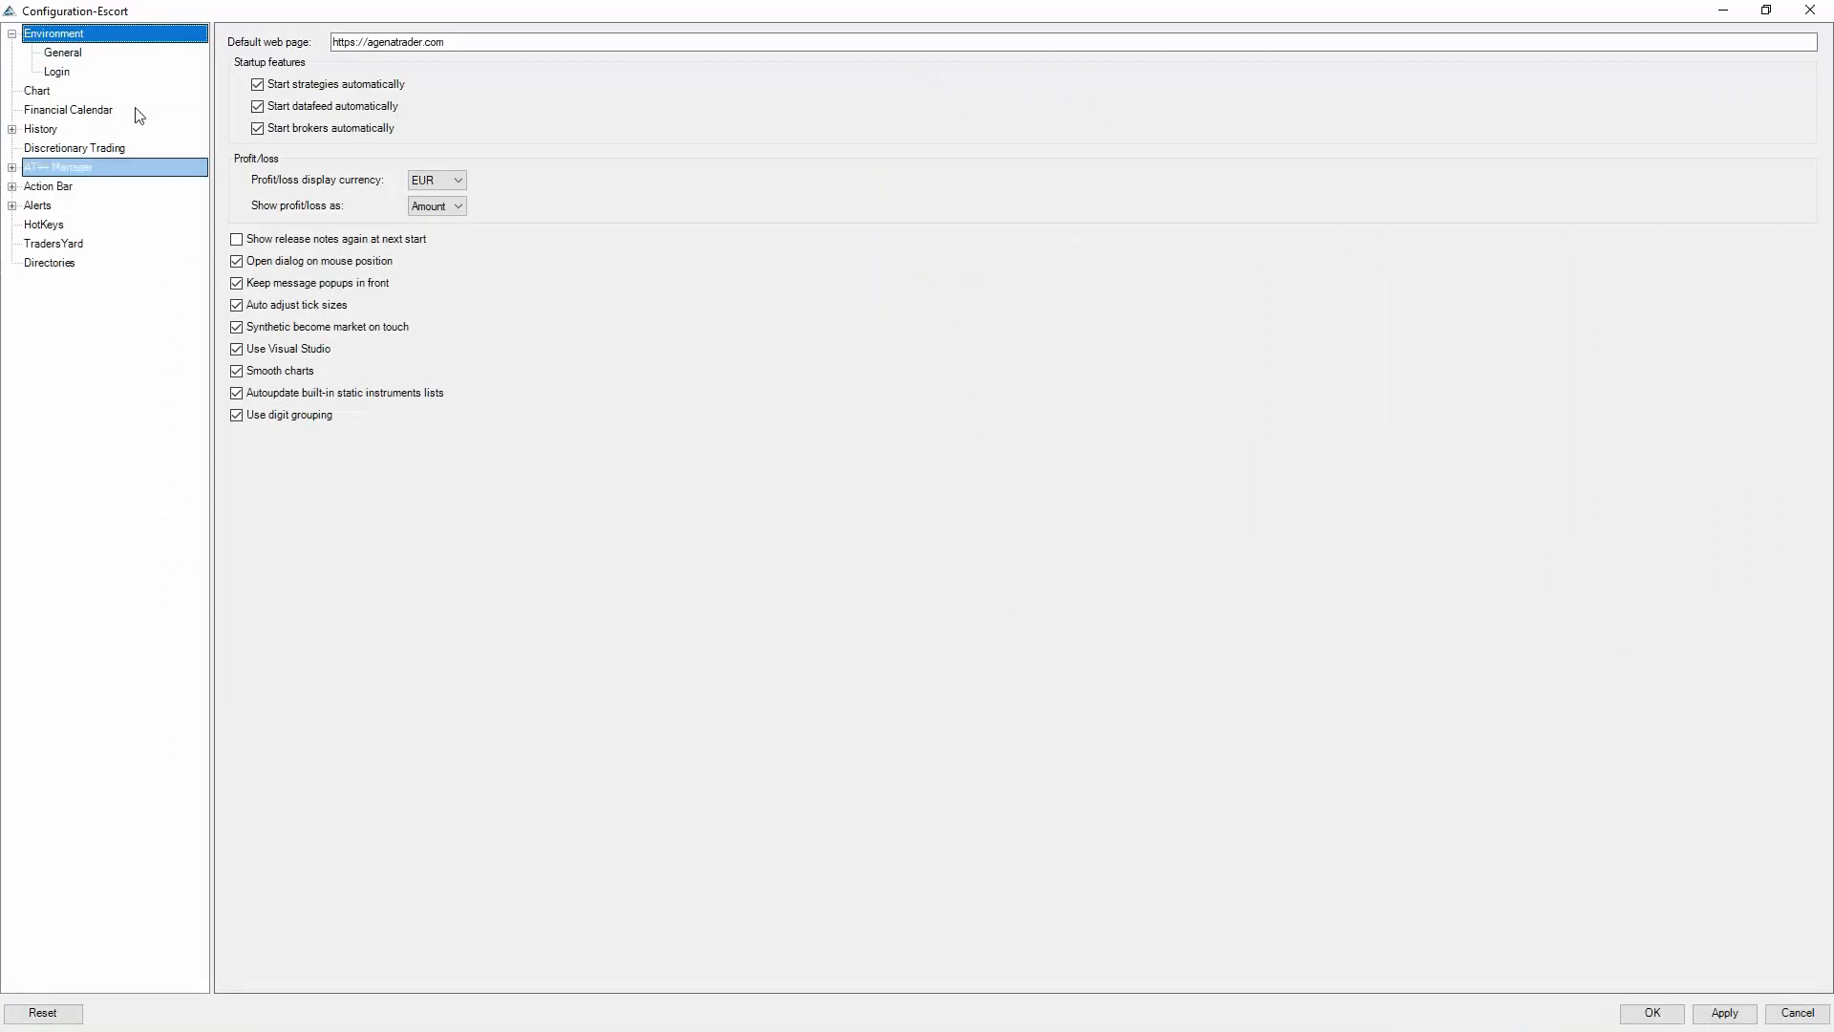
left_click(64, 229)
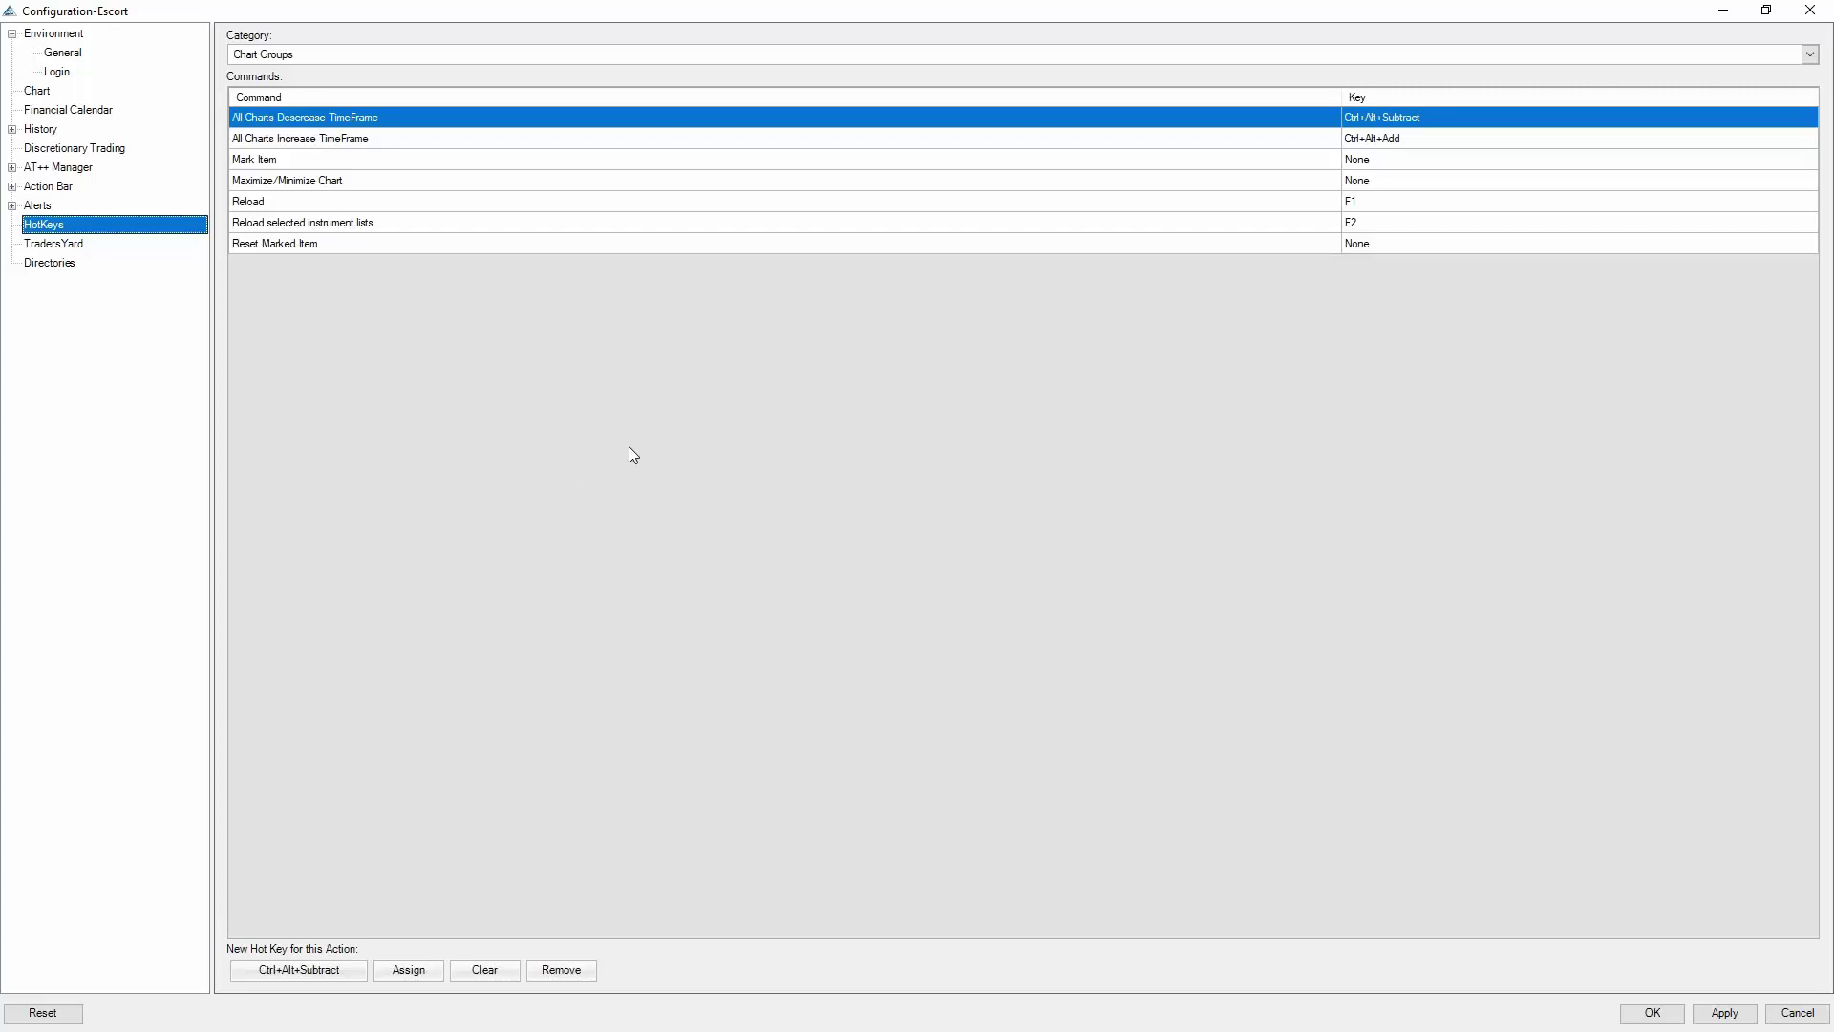
View the hotkey commands of the ChartPads category and switch the list to the Trading category.
left_click(1810, 54)
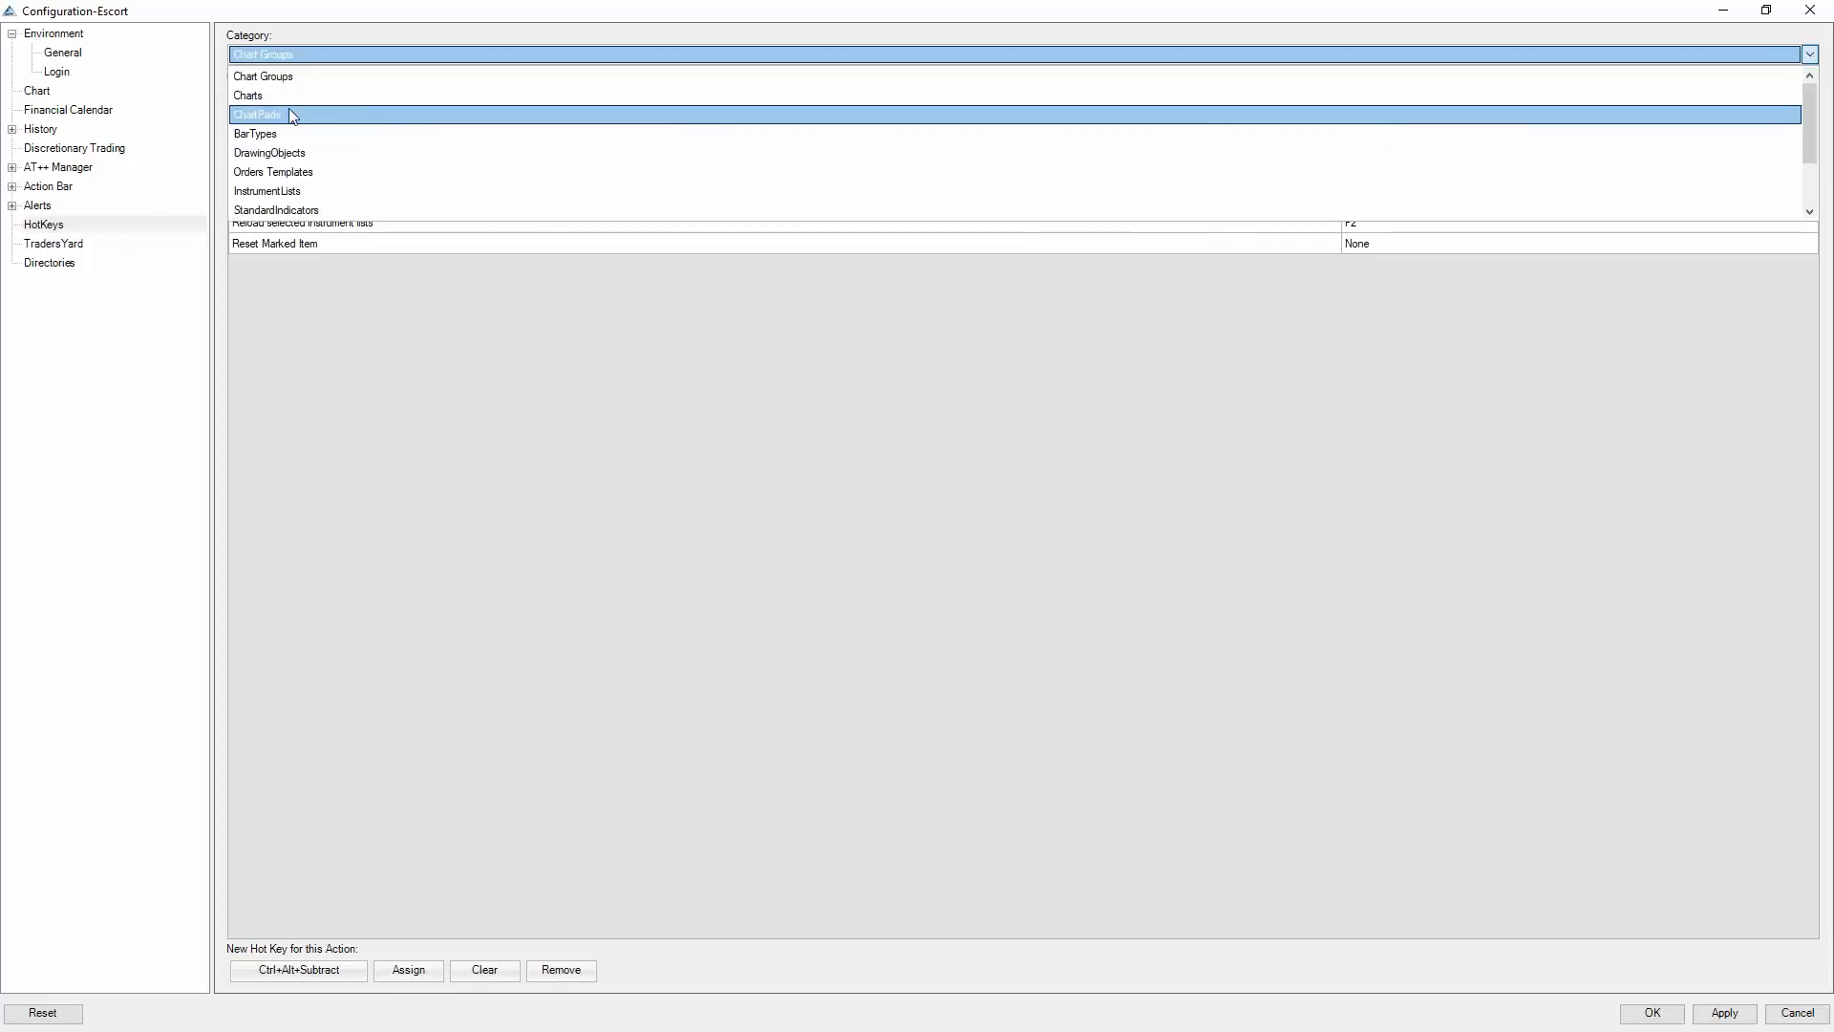
left_click(322, 115)
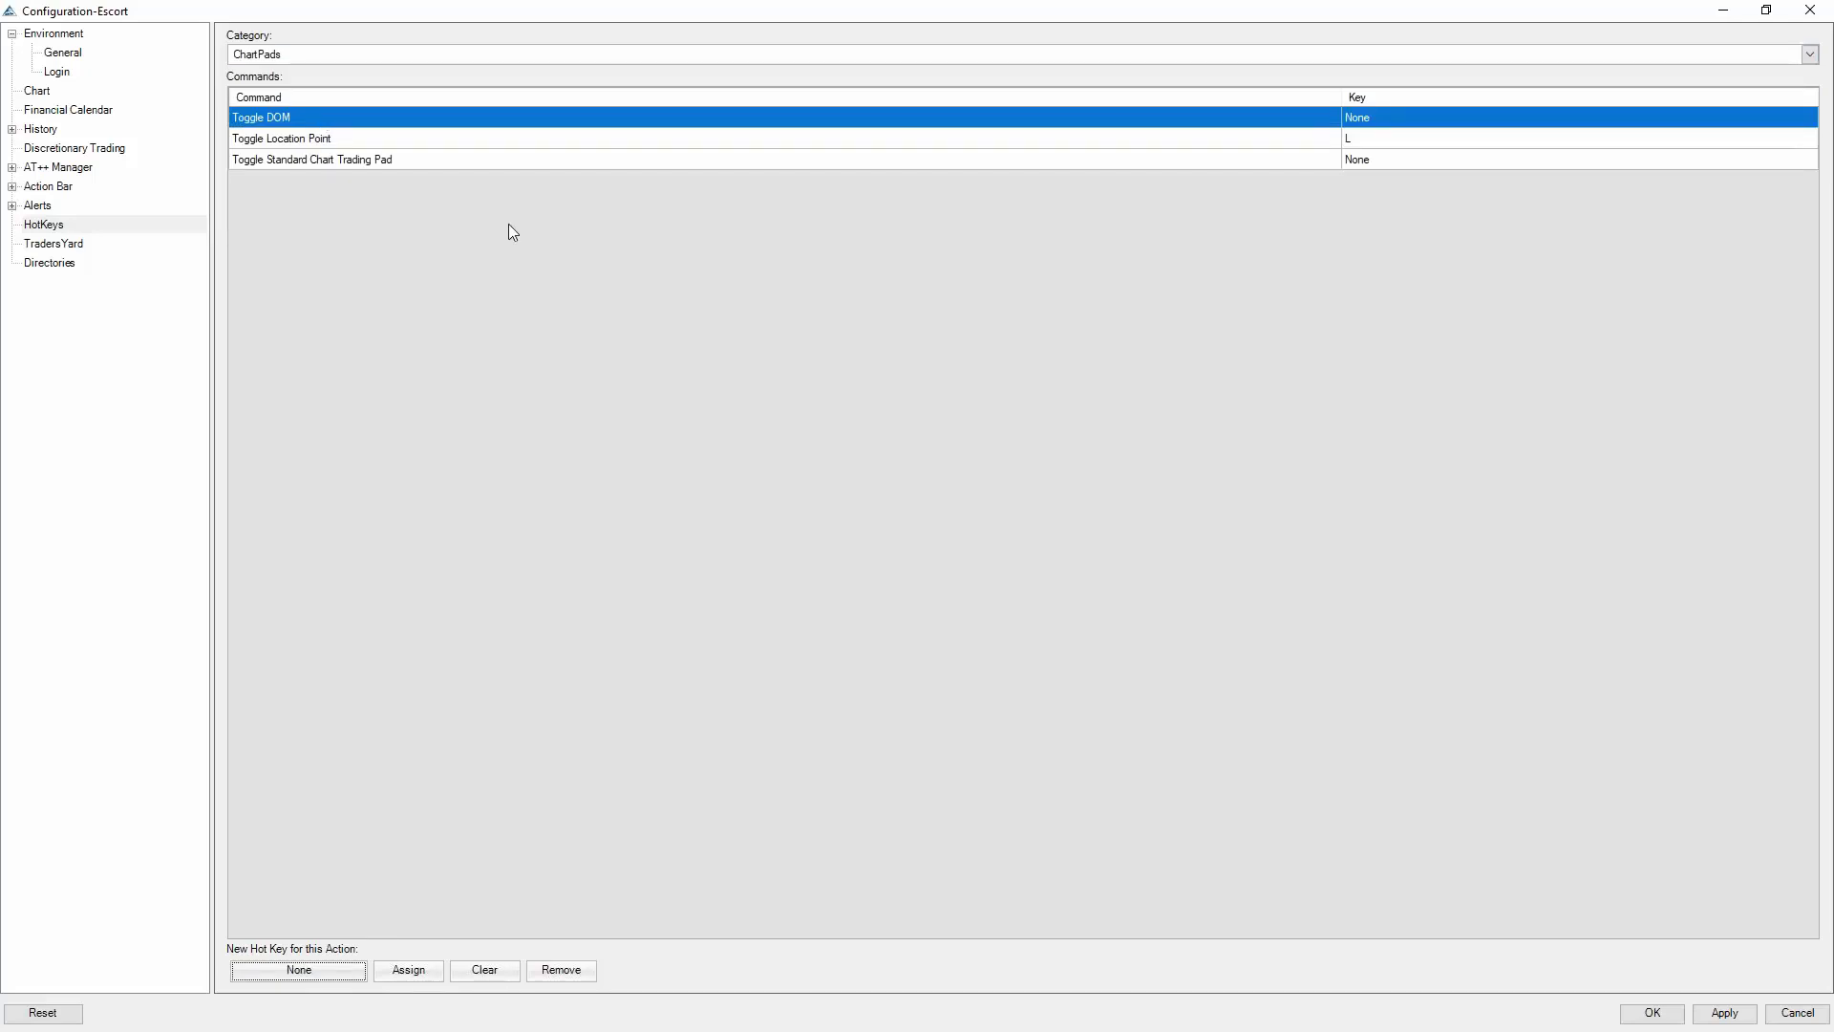
left_click(1810, 54)
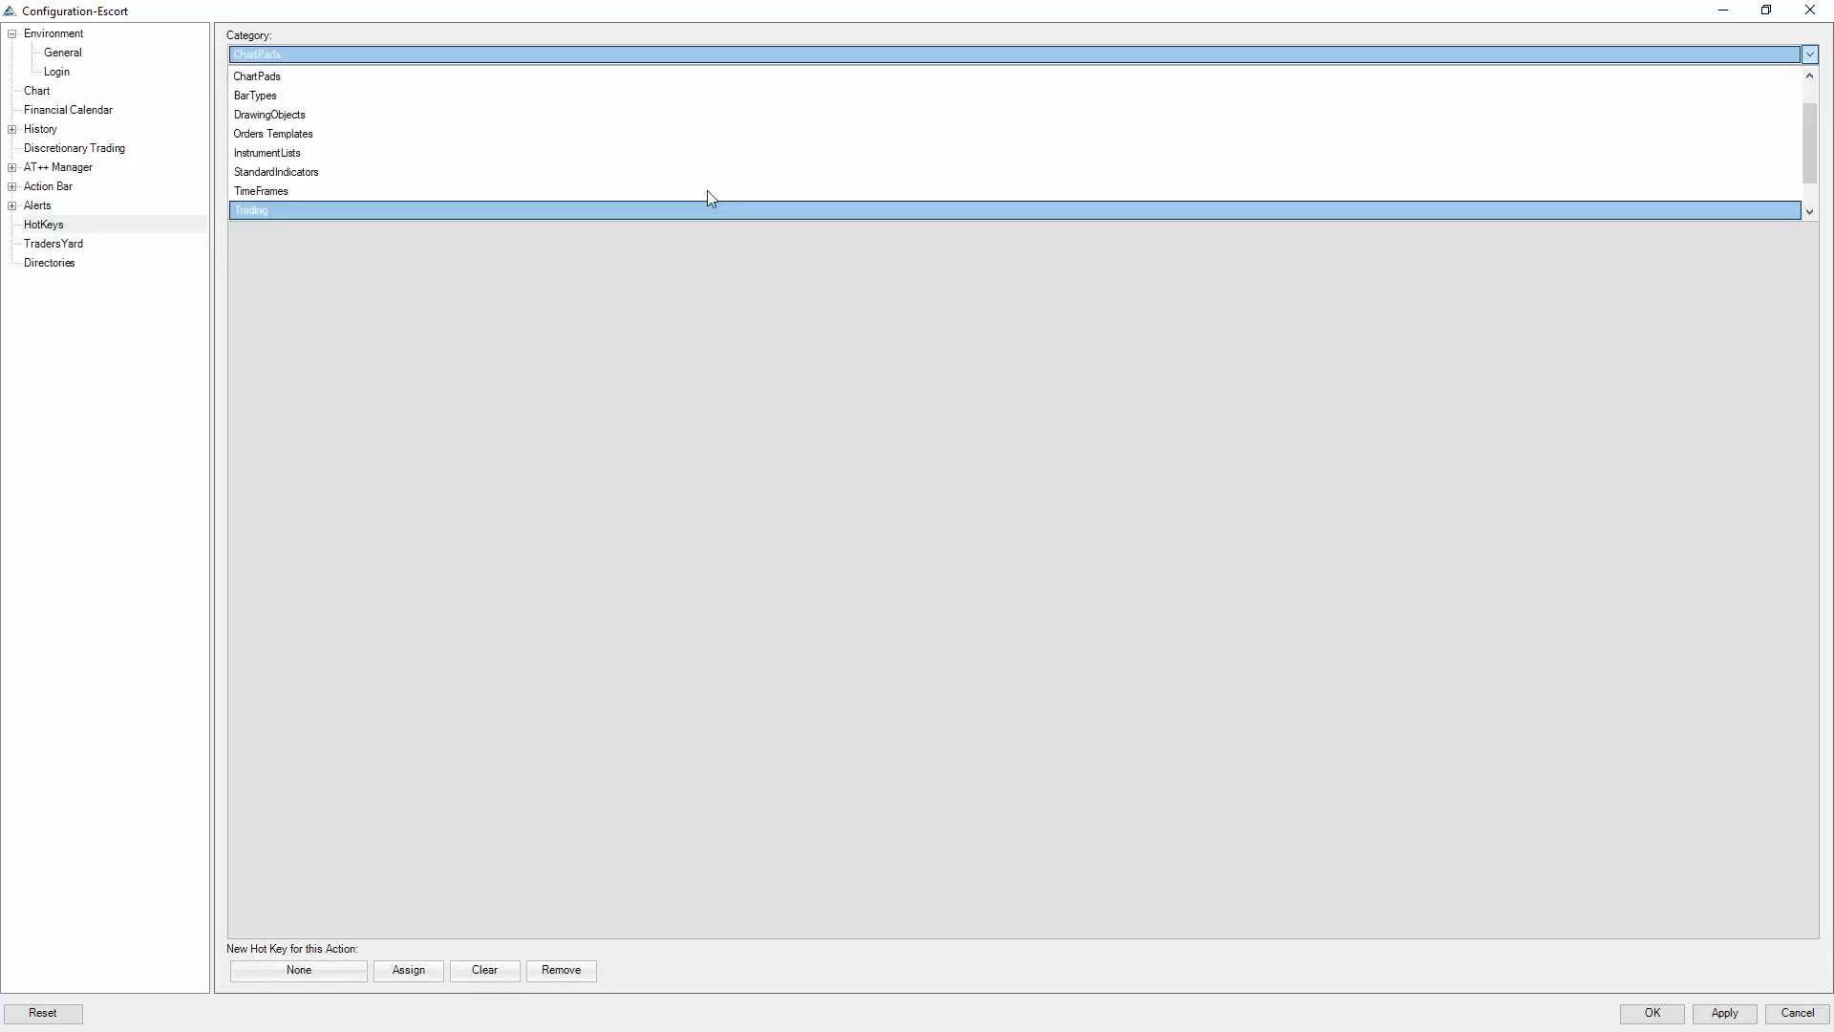
left_click(266, 203)
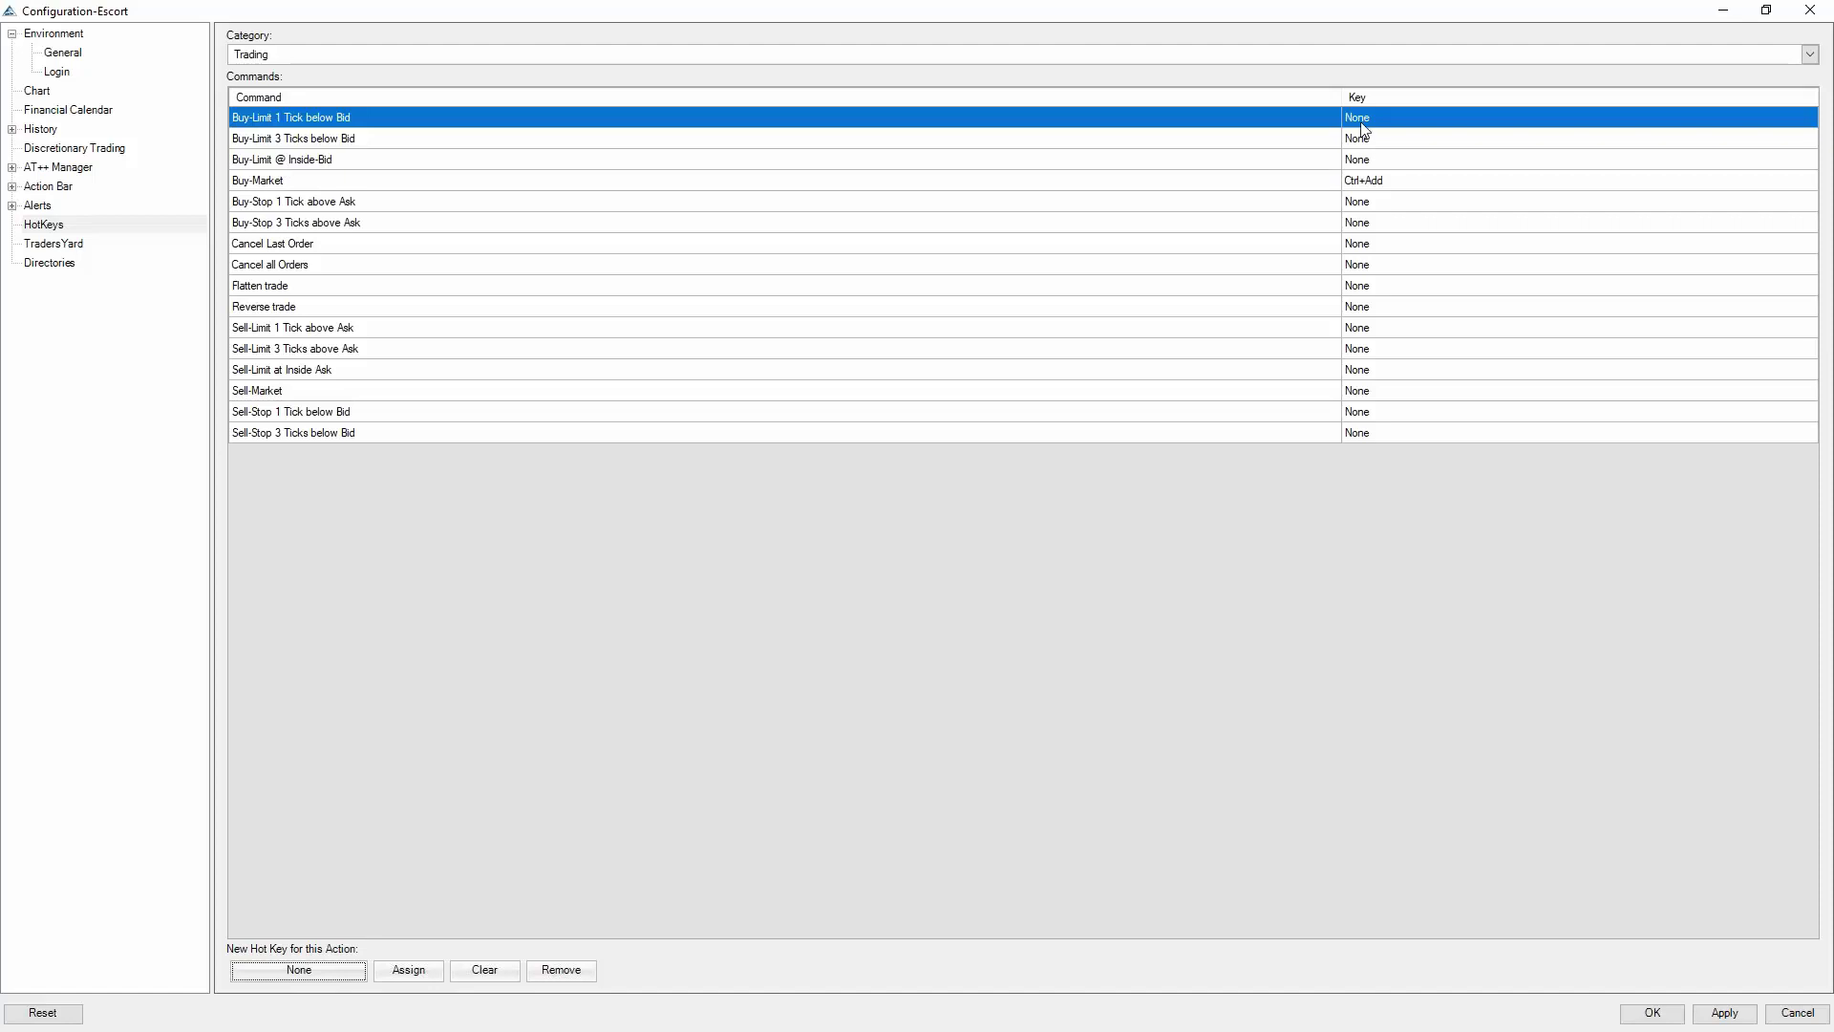
left_click(1369, 435)
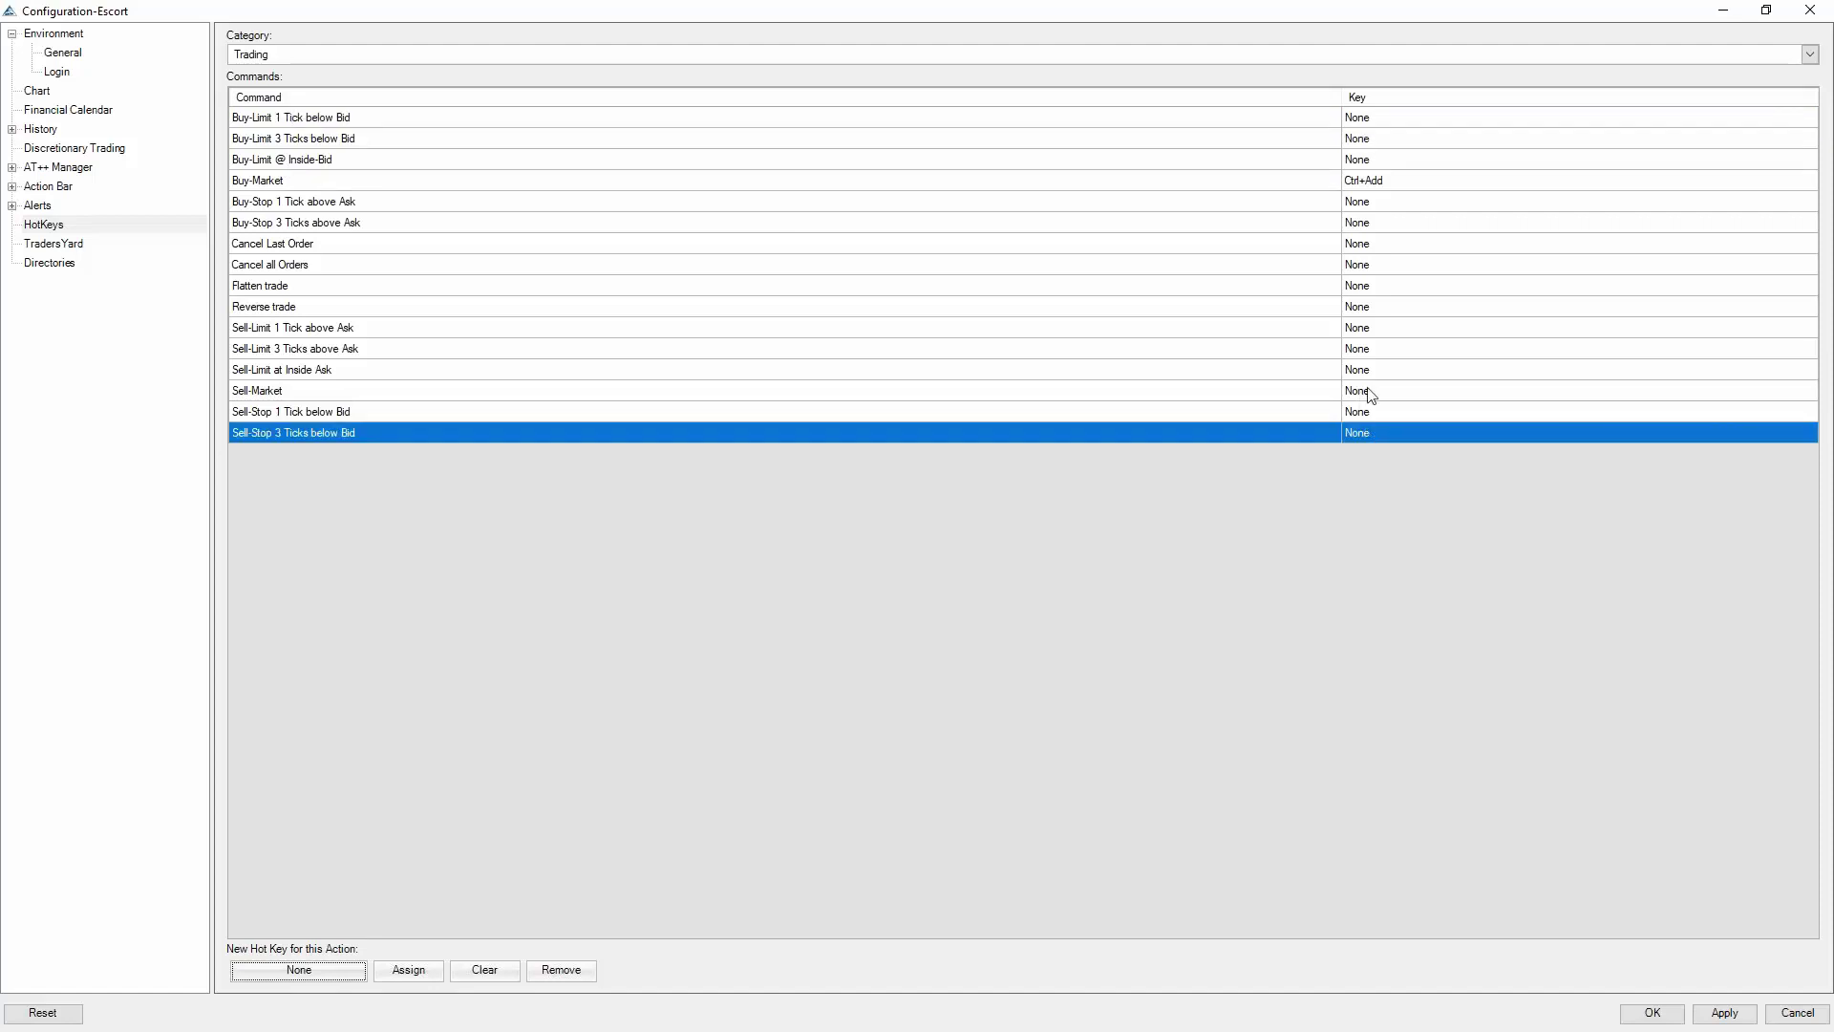
left_click(1368, 392)
Try to assign the hotkey Ctrl+1 to the Buy-Limit 1 Tick below Bid command, and cancel clearing its hotkey.
left_click(1381, 118)
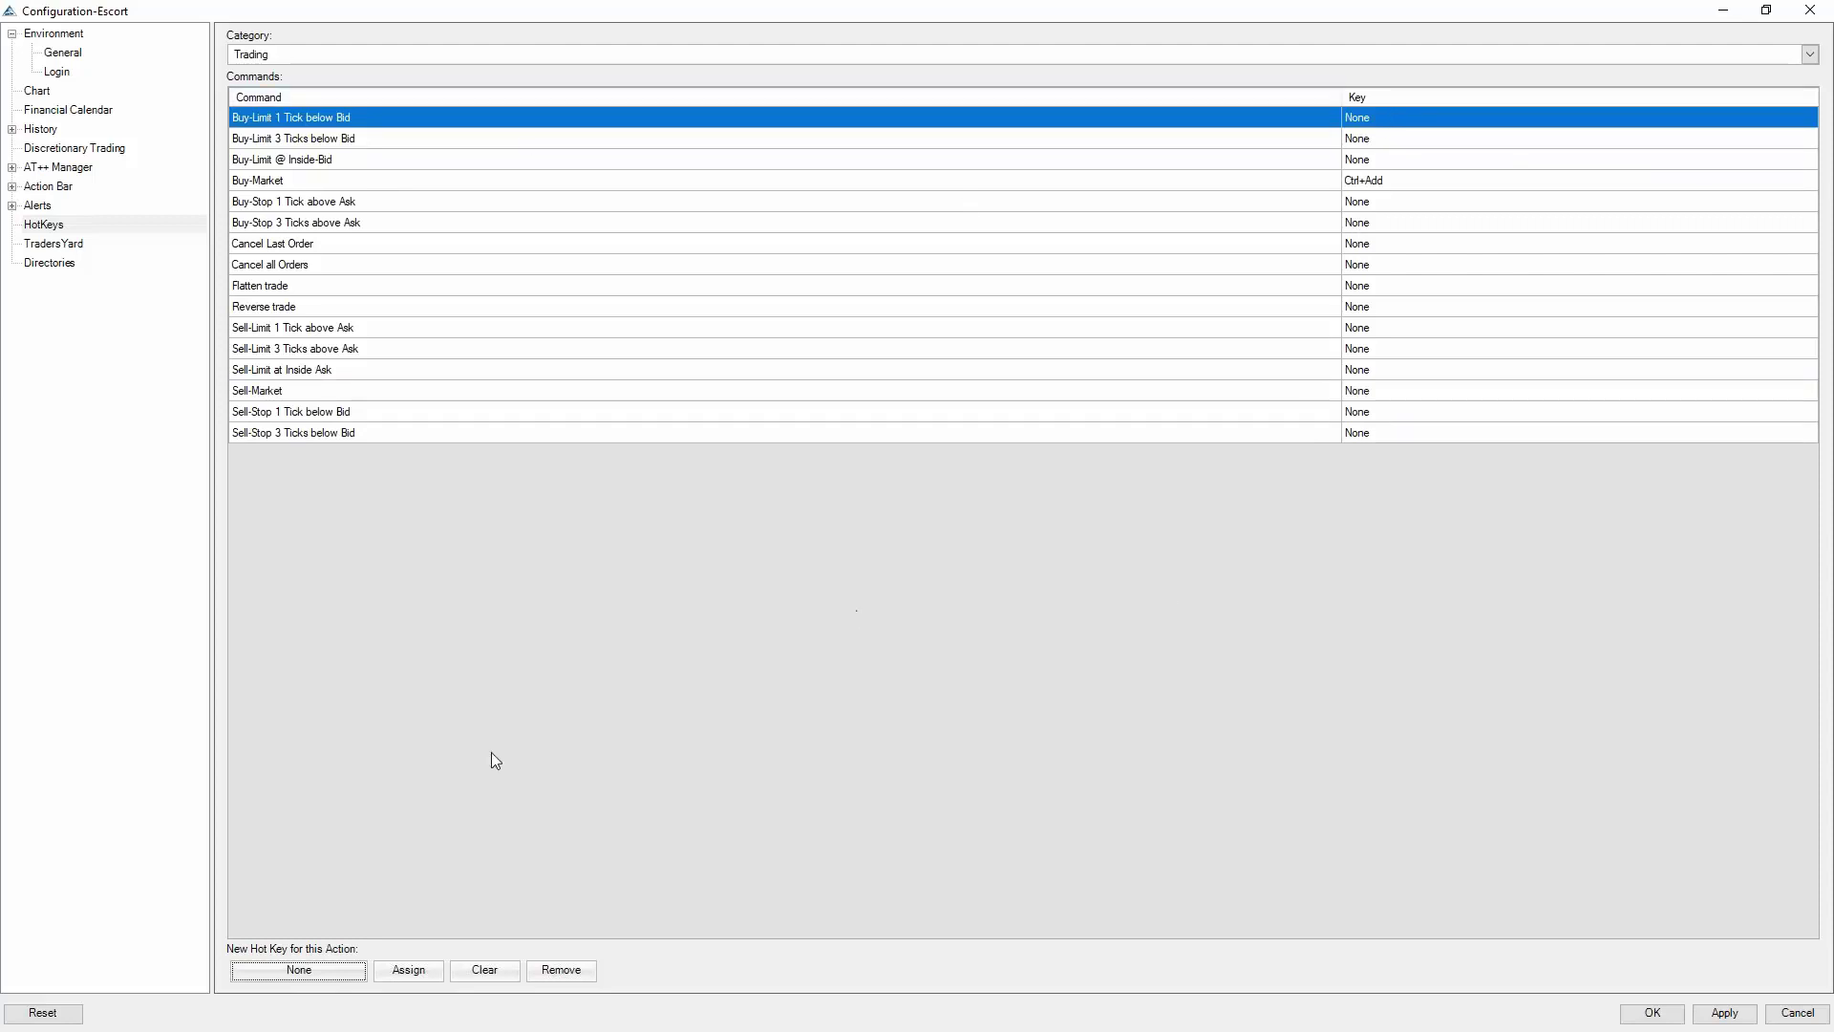
left_click(355, 970)
left_click(552, 123)
key("ctrl")
key("ctrl+1")
key("ctrl")
key("1")
key("ctrl")
key("ctrl+1")
left_click(399, 978)
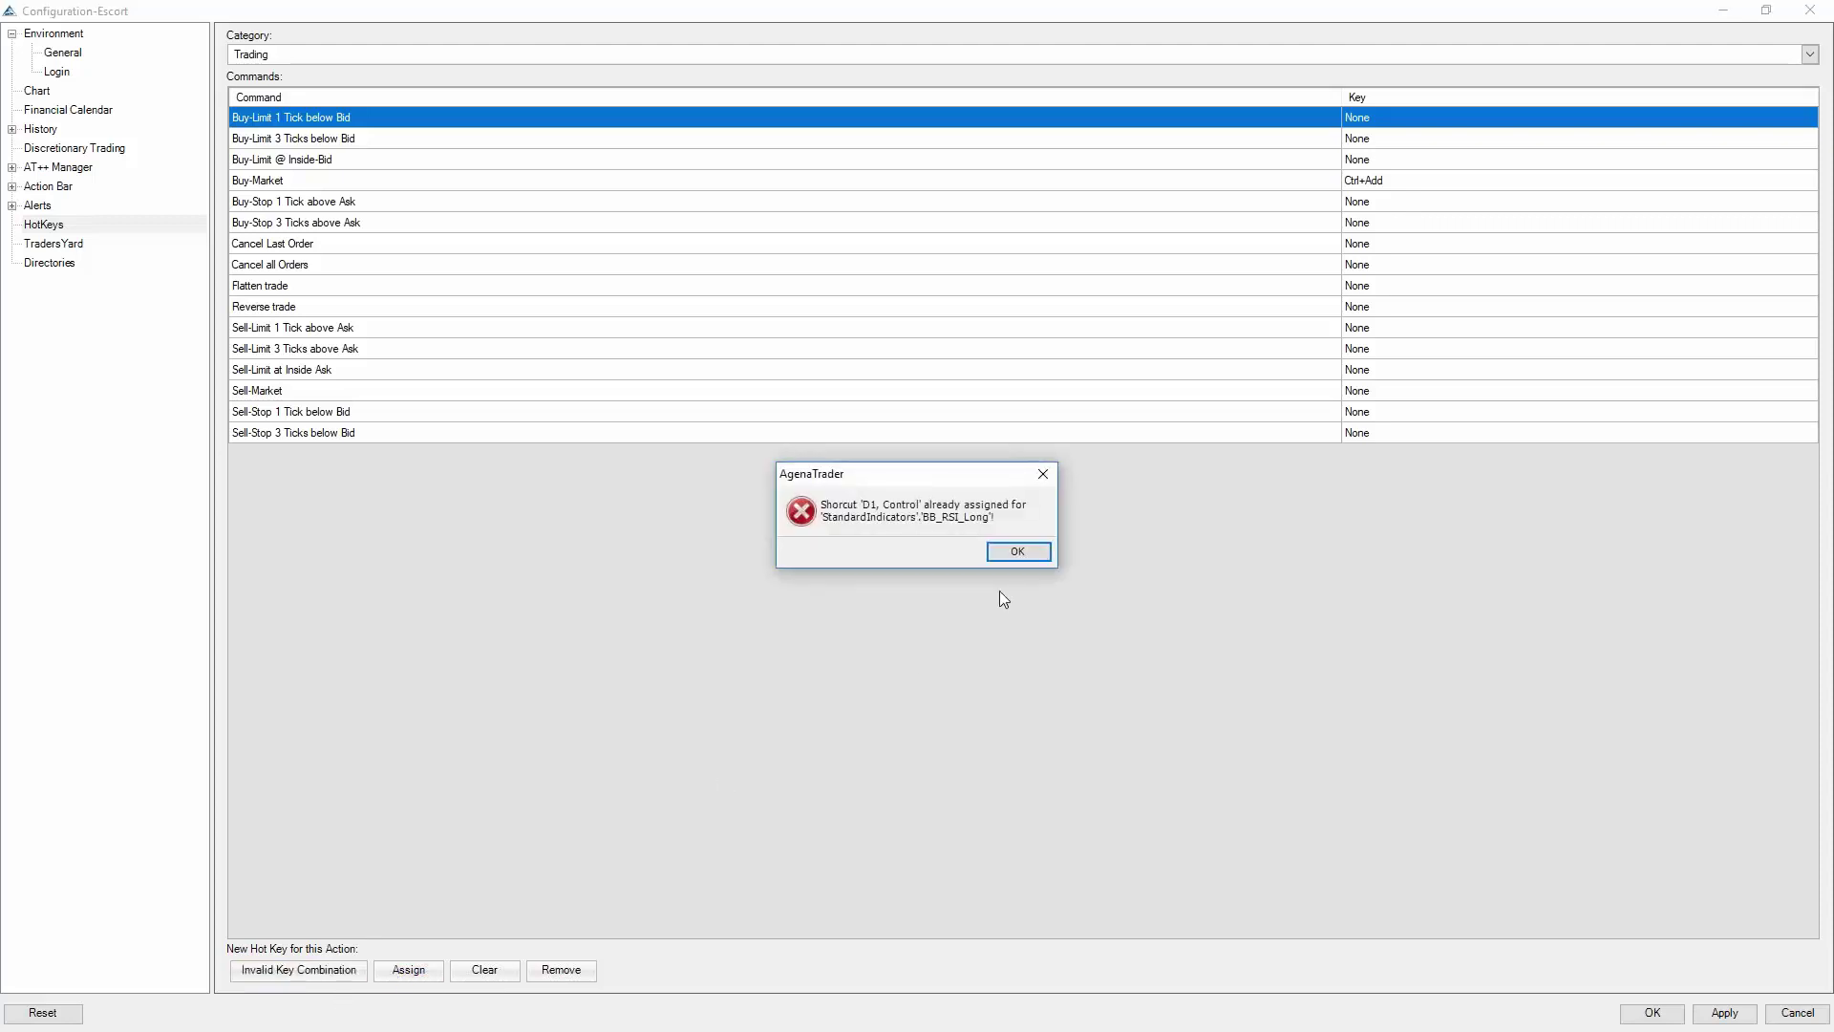
left_click(1018, 551)
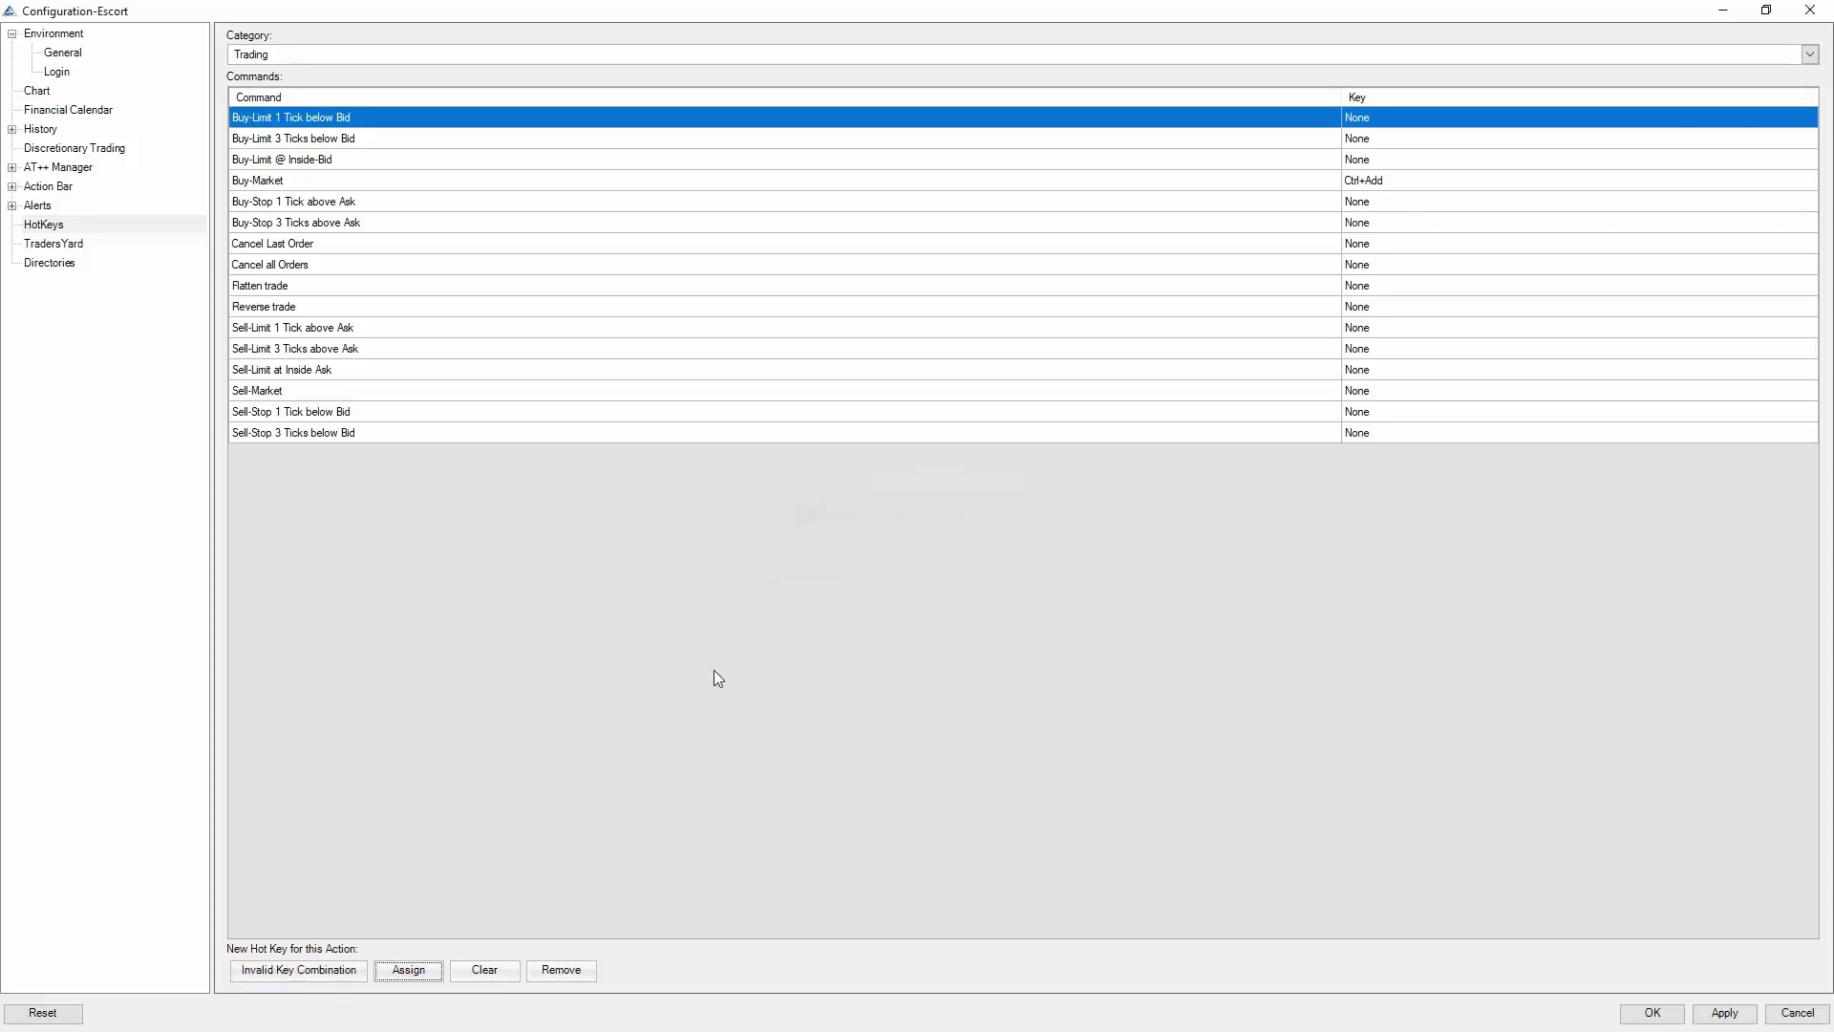
left_click(485, 970)
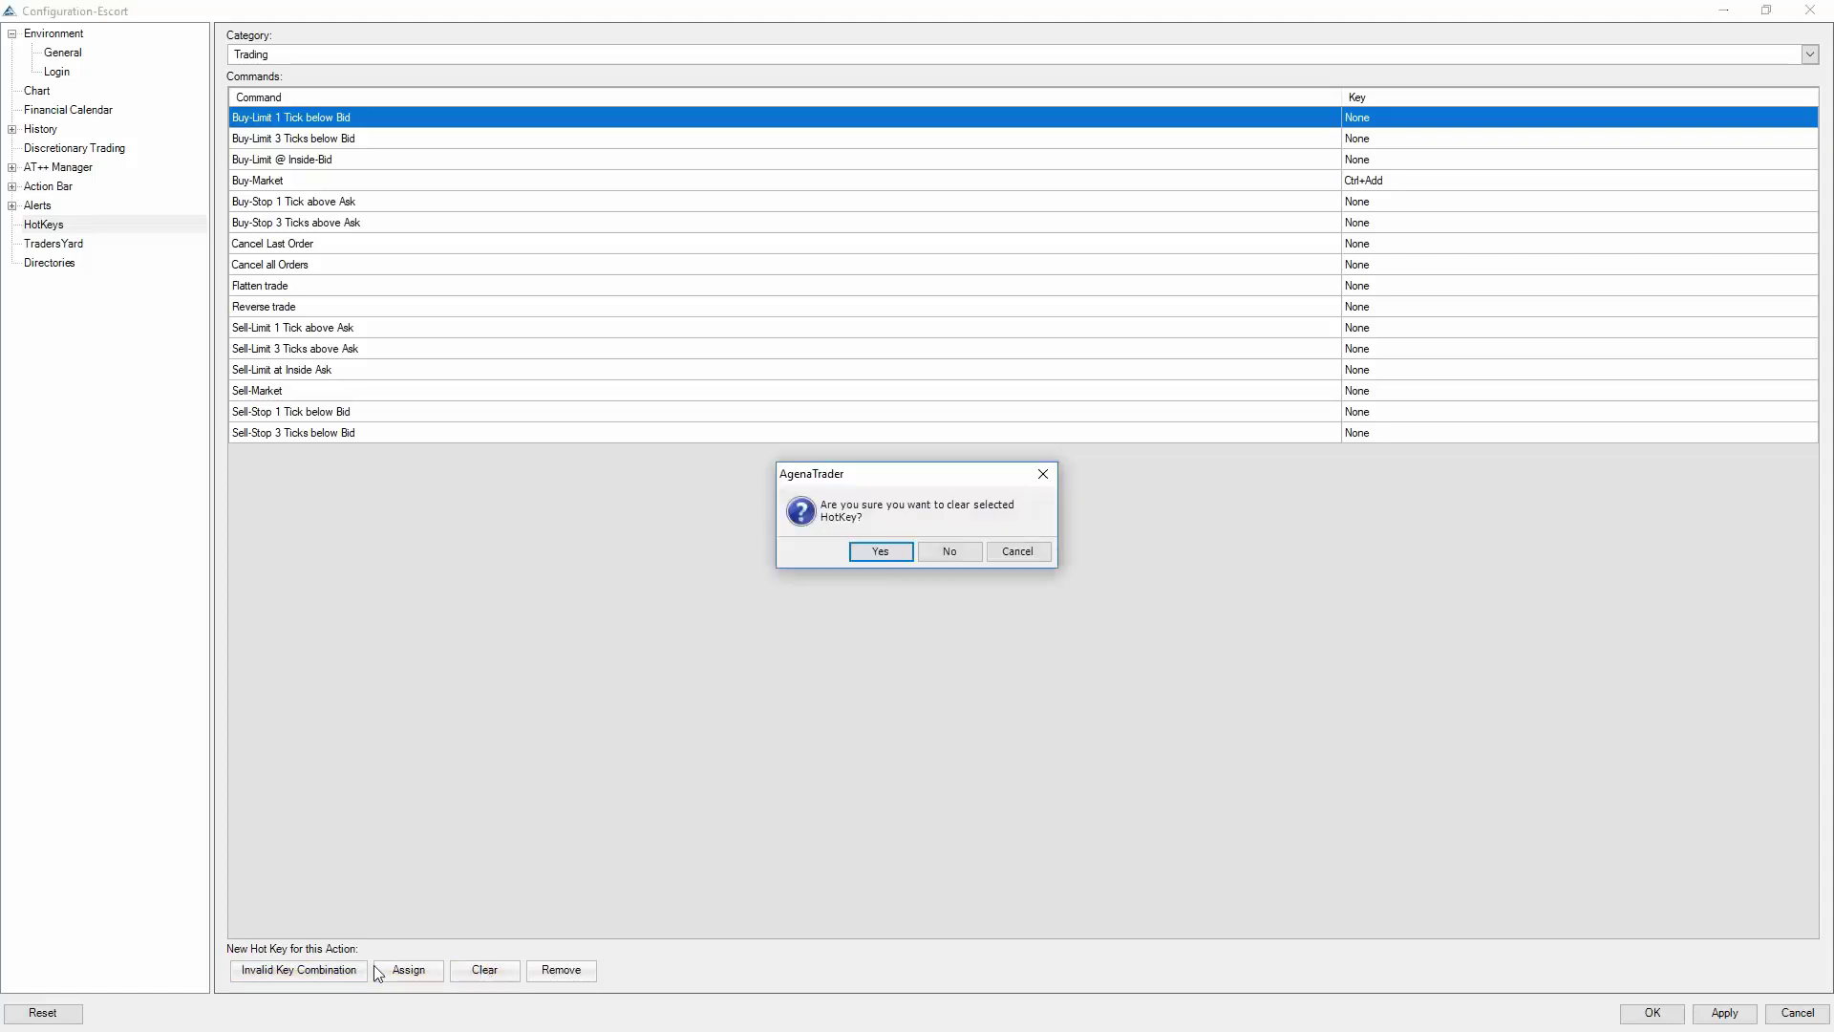
left_click(1010, 555)
Assign the hotkey Ctrl+7 to the Buy-Limit 1 Tick below Bid command.
key("ctrl")
key("ctrl+7")
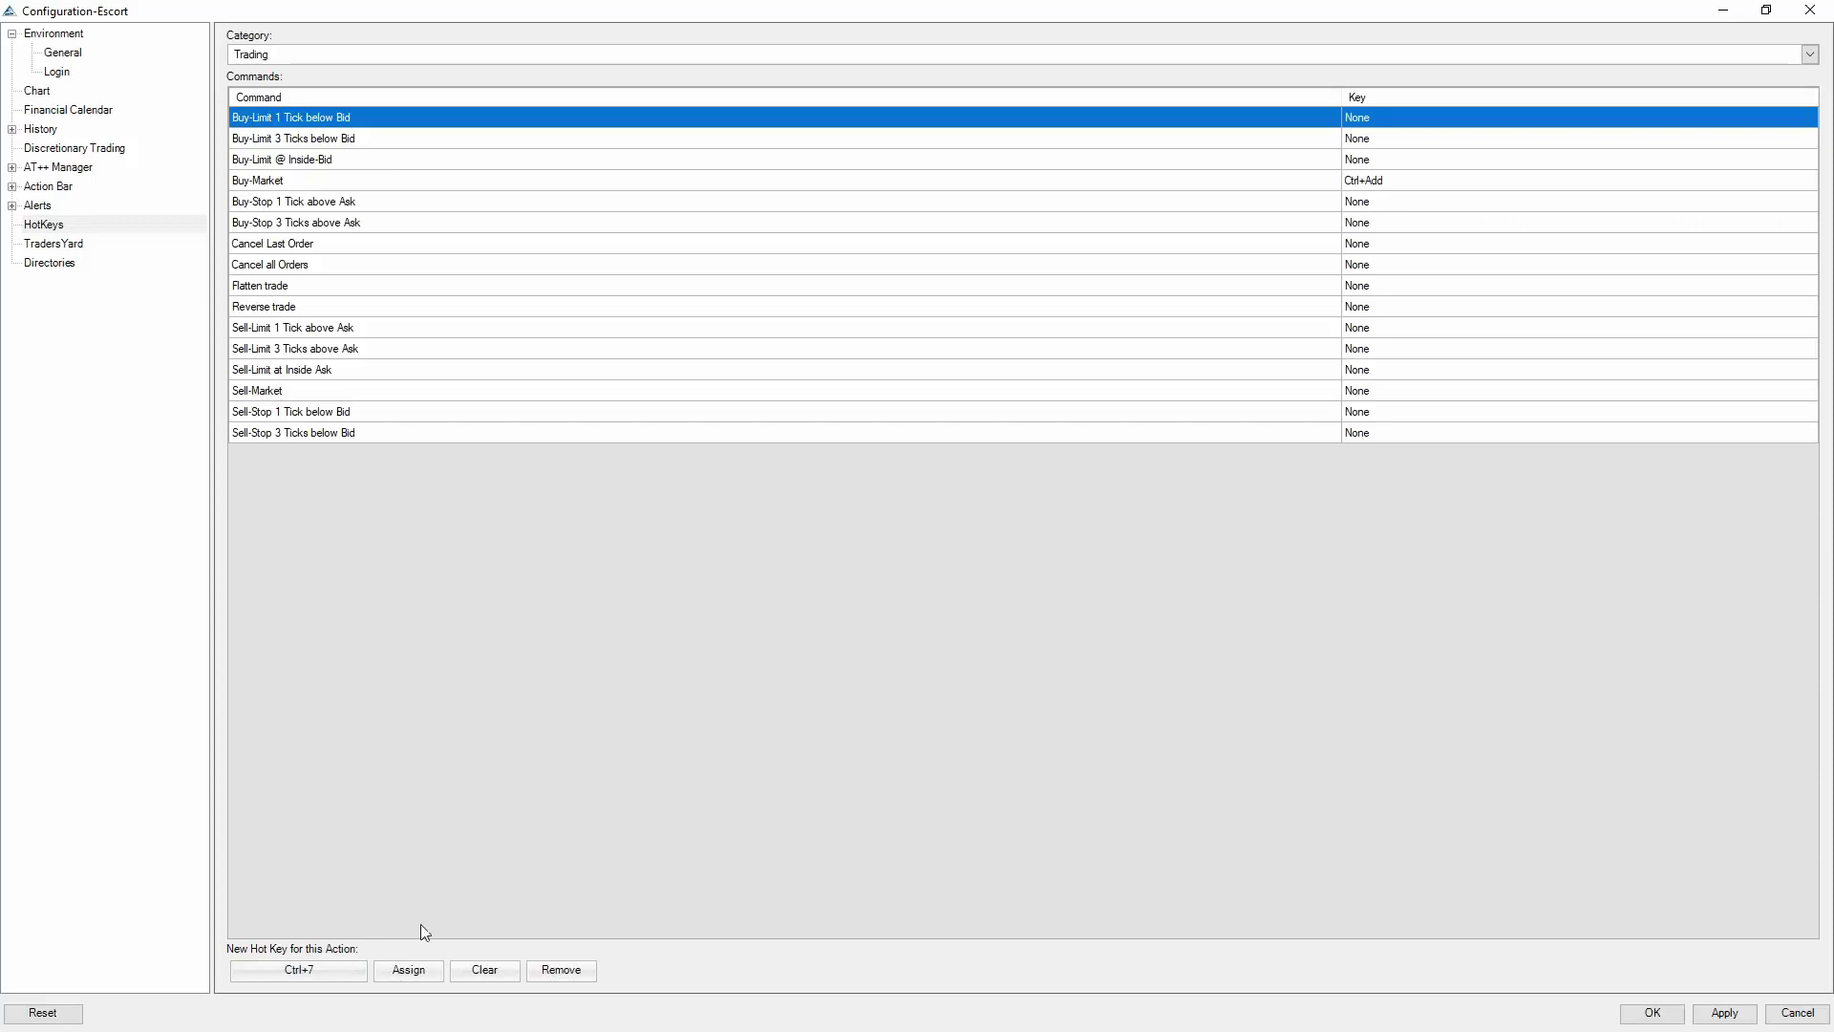
left_click(399, 970)
left_click(1411, 122)
Assign the hotkey Ctrl+8 to the Buy-Market command.
left_click(323, 180)
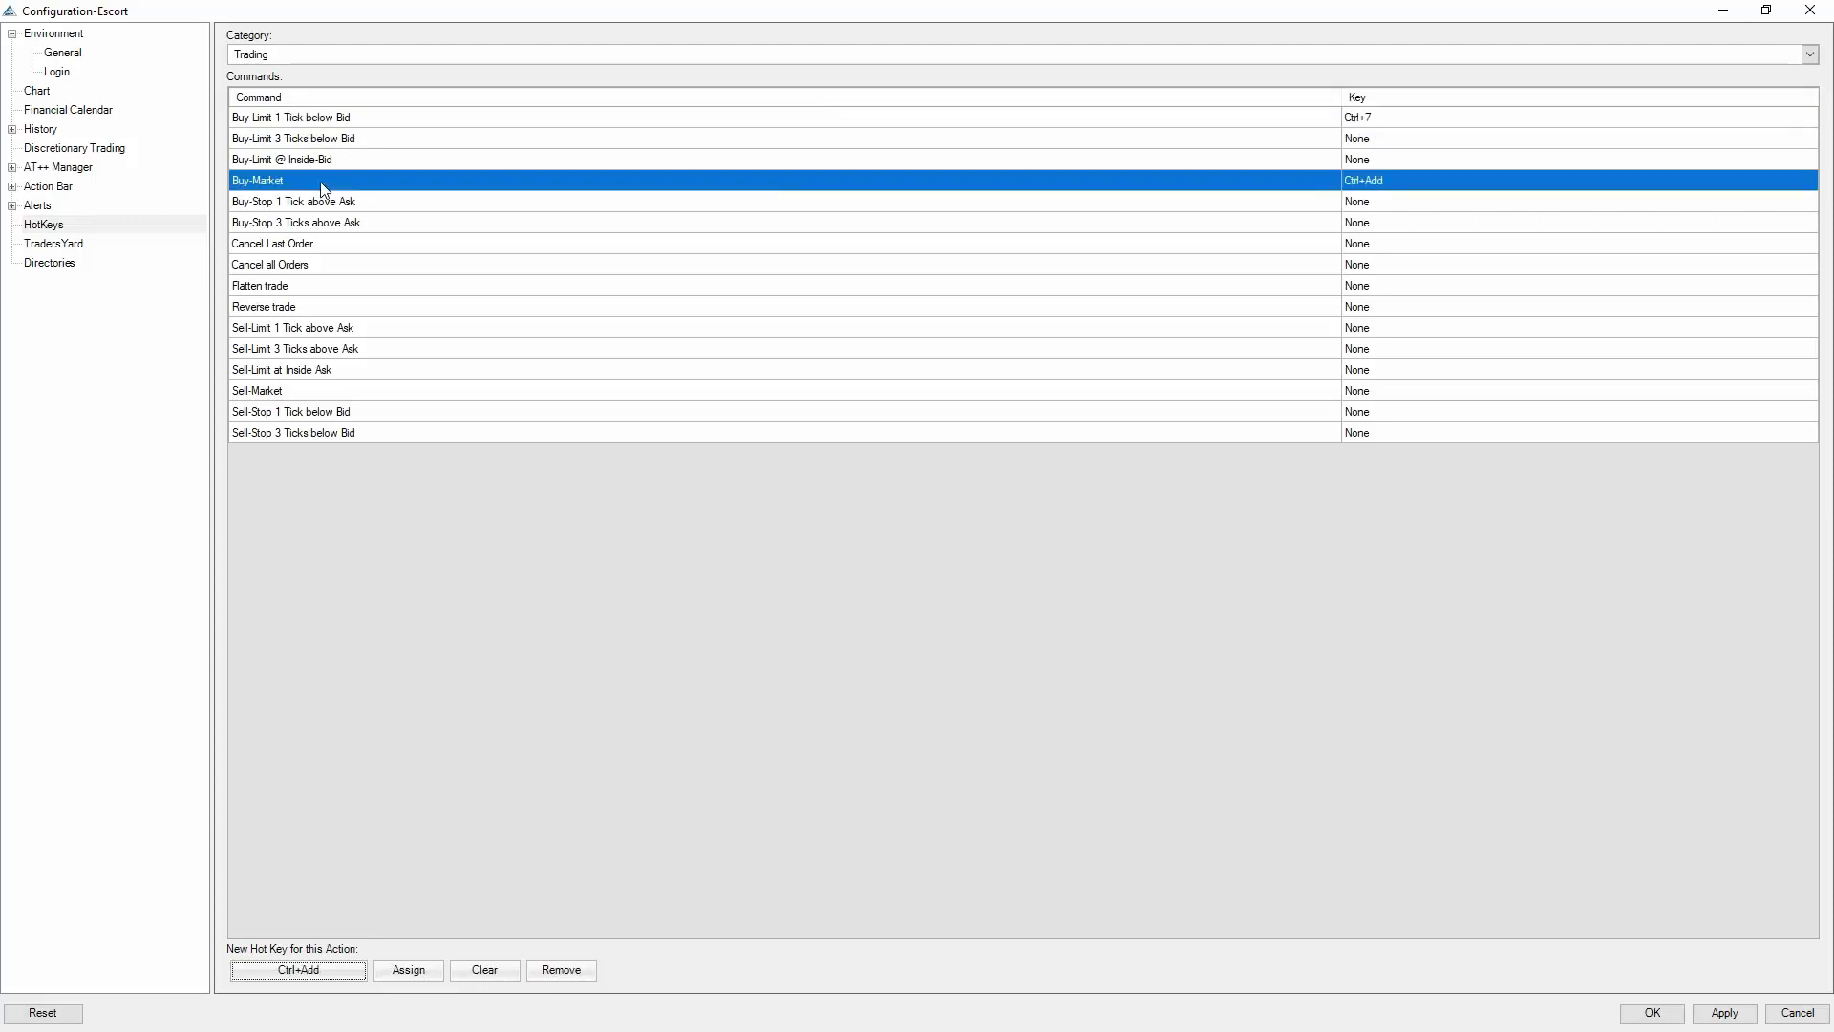
key("ctrl")
key("ctrl+8")
left_click(418, 973)
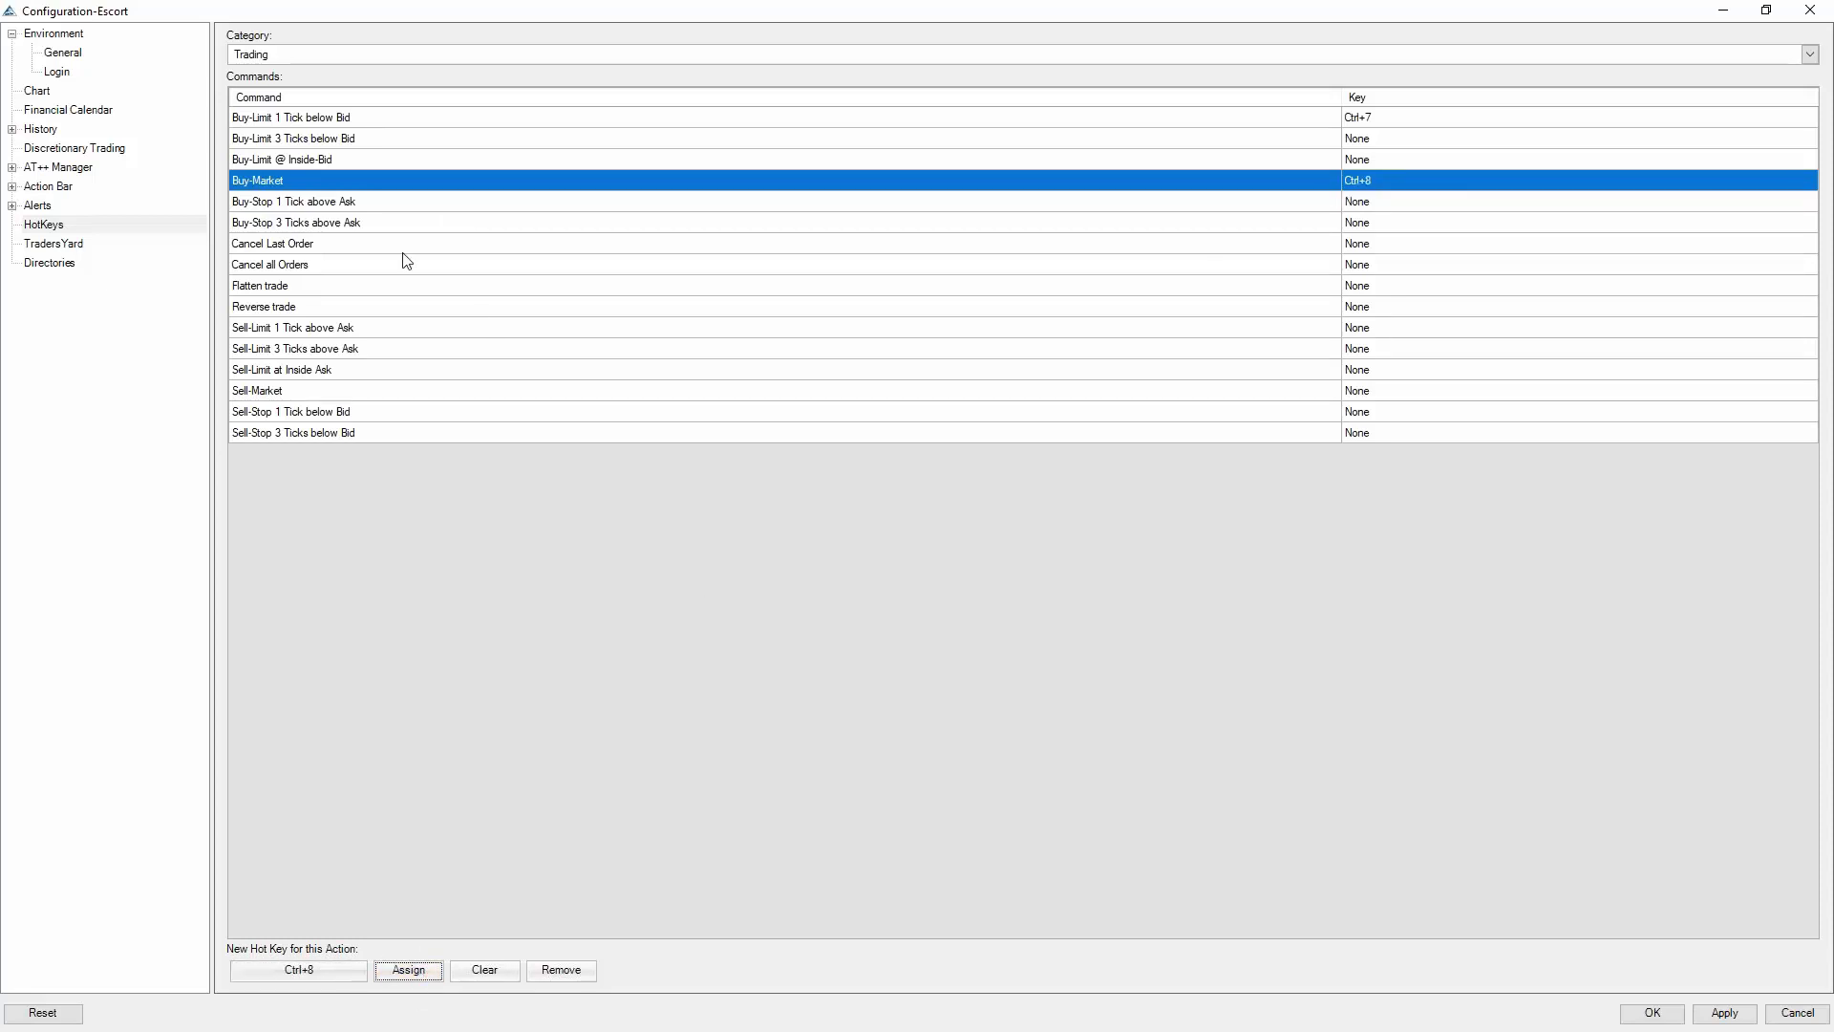
Assign the hotkey Ctrl+9 to the Cancel all Orders command.
left_click(272, 268)
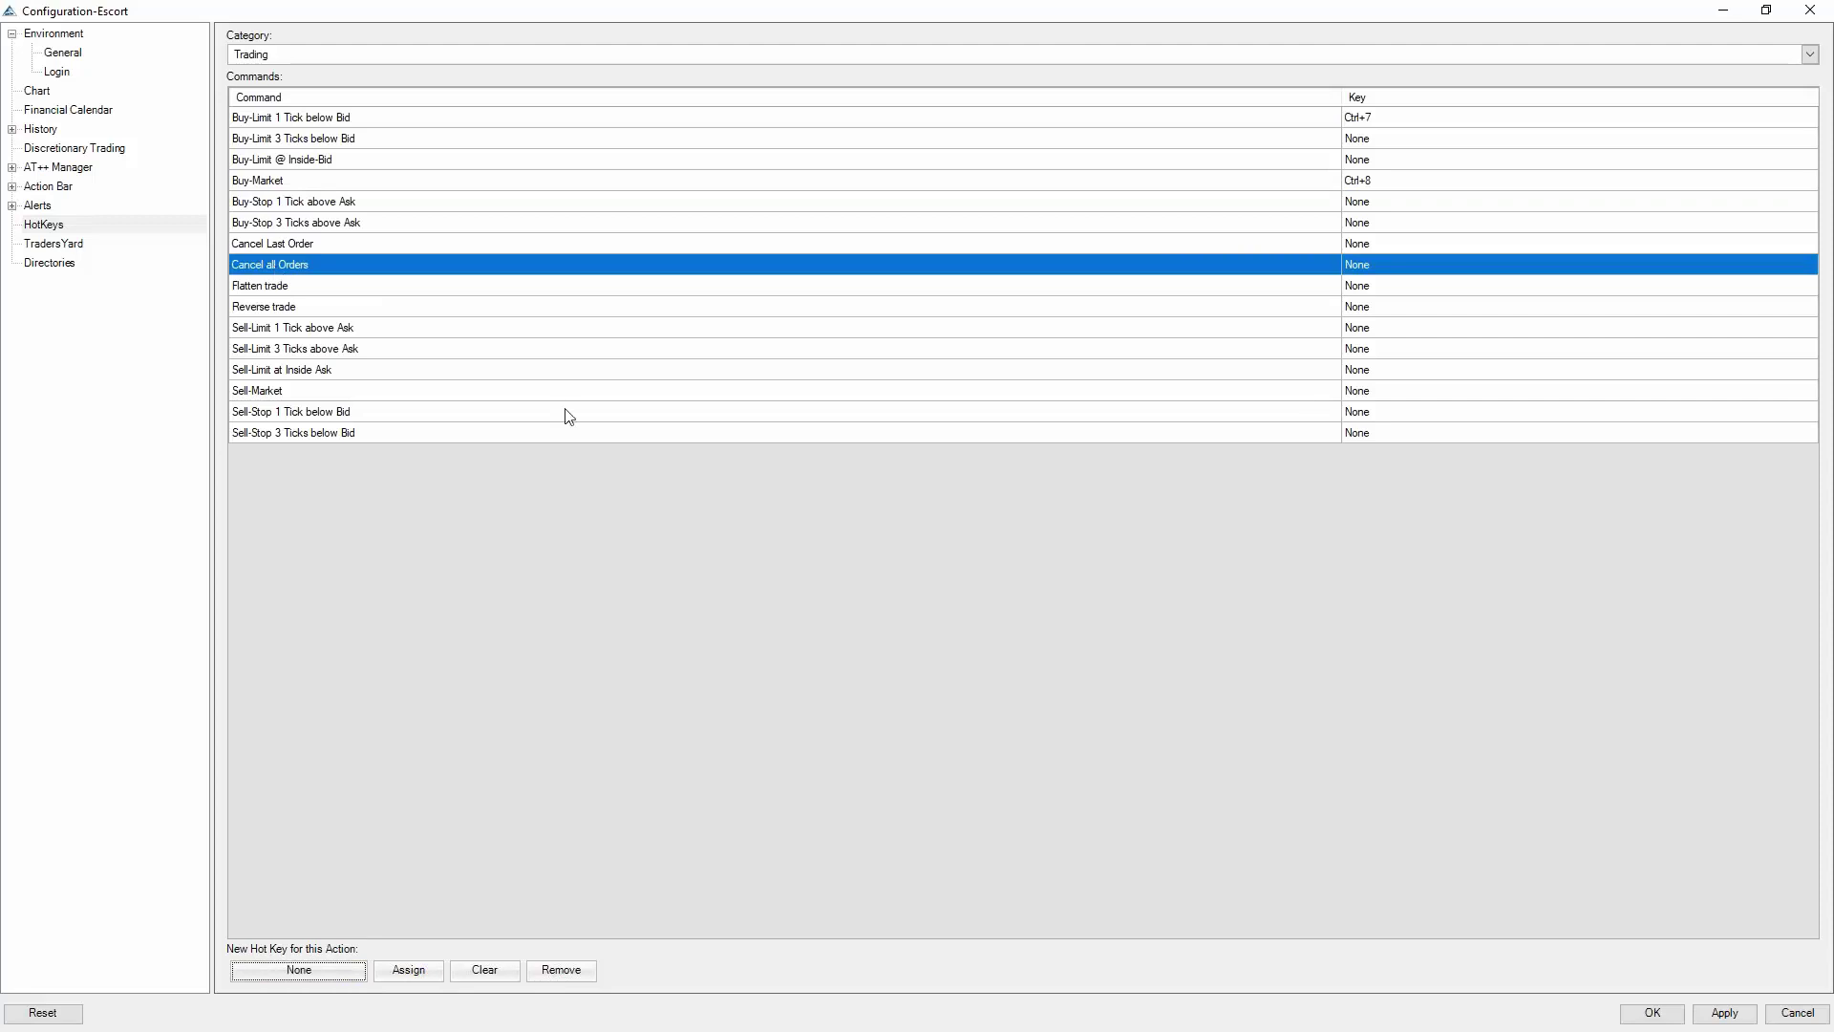
key("ctrl+9")
left_click(282, 971)
Switch the hotkey category to TradeEscort and look through its list of commands.
left_click(342, 54)
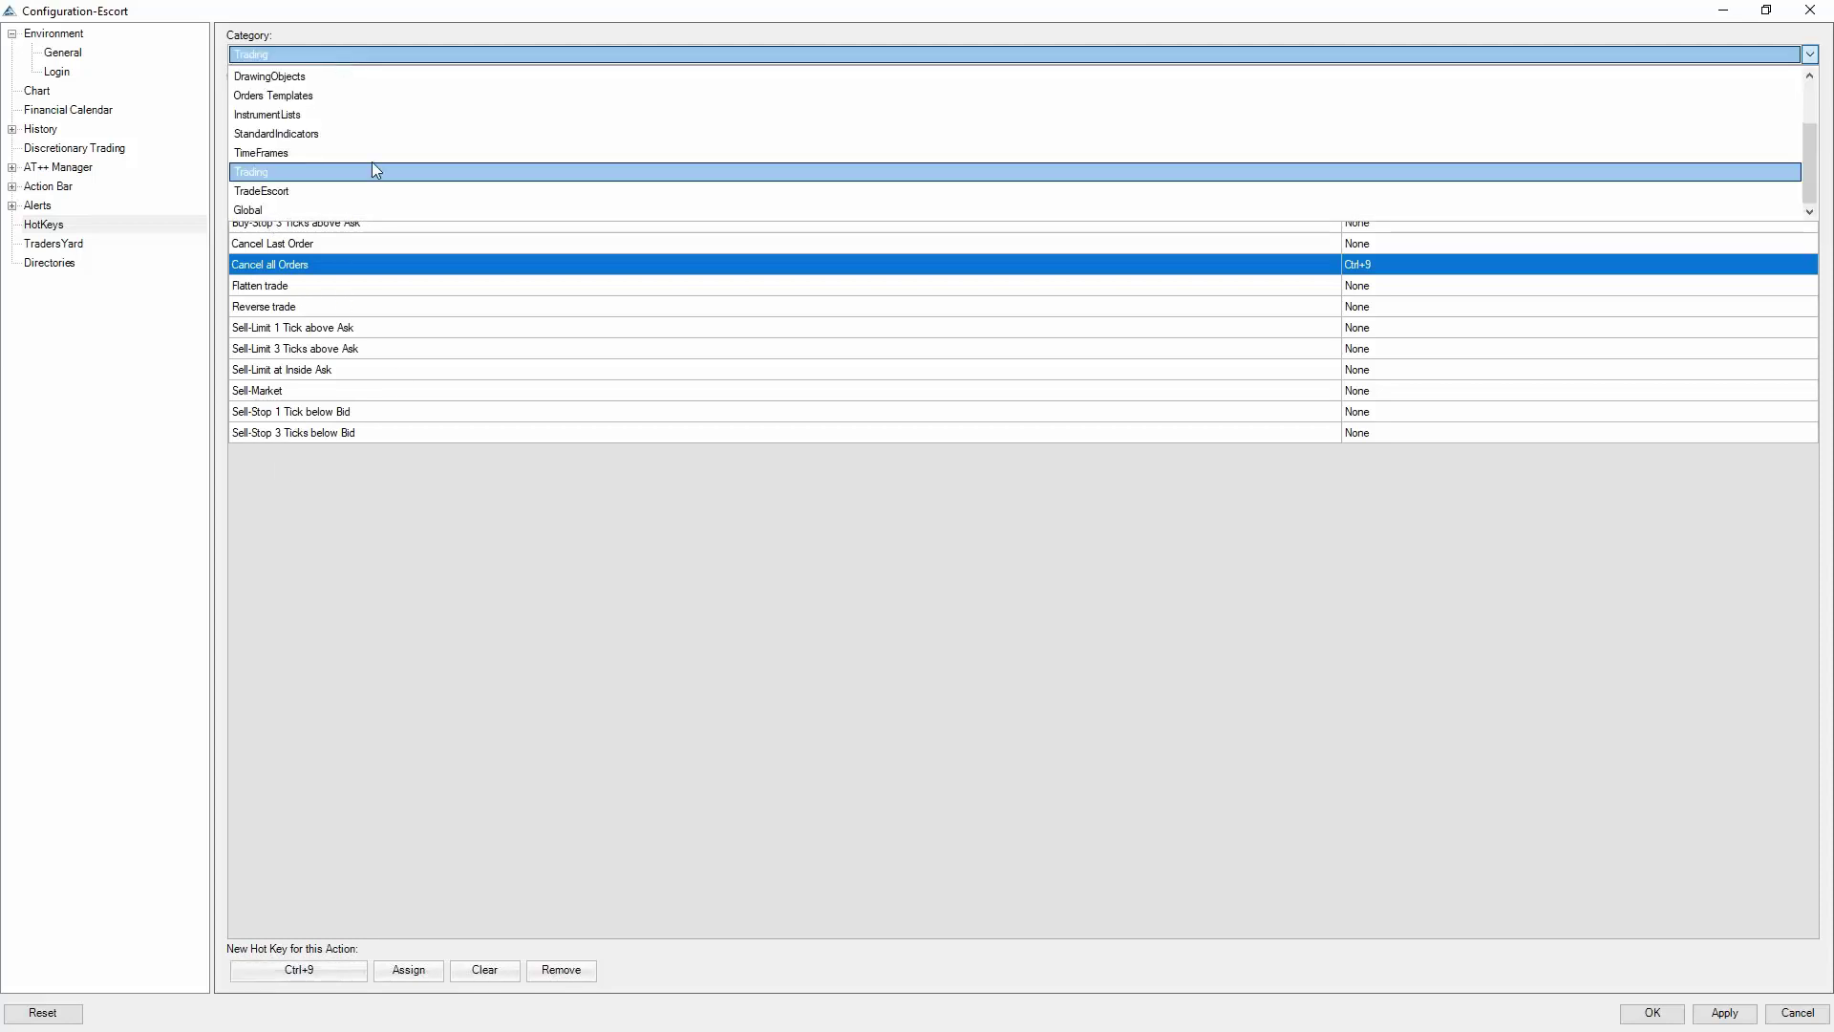
left_click(334, 190)
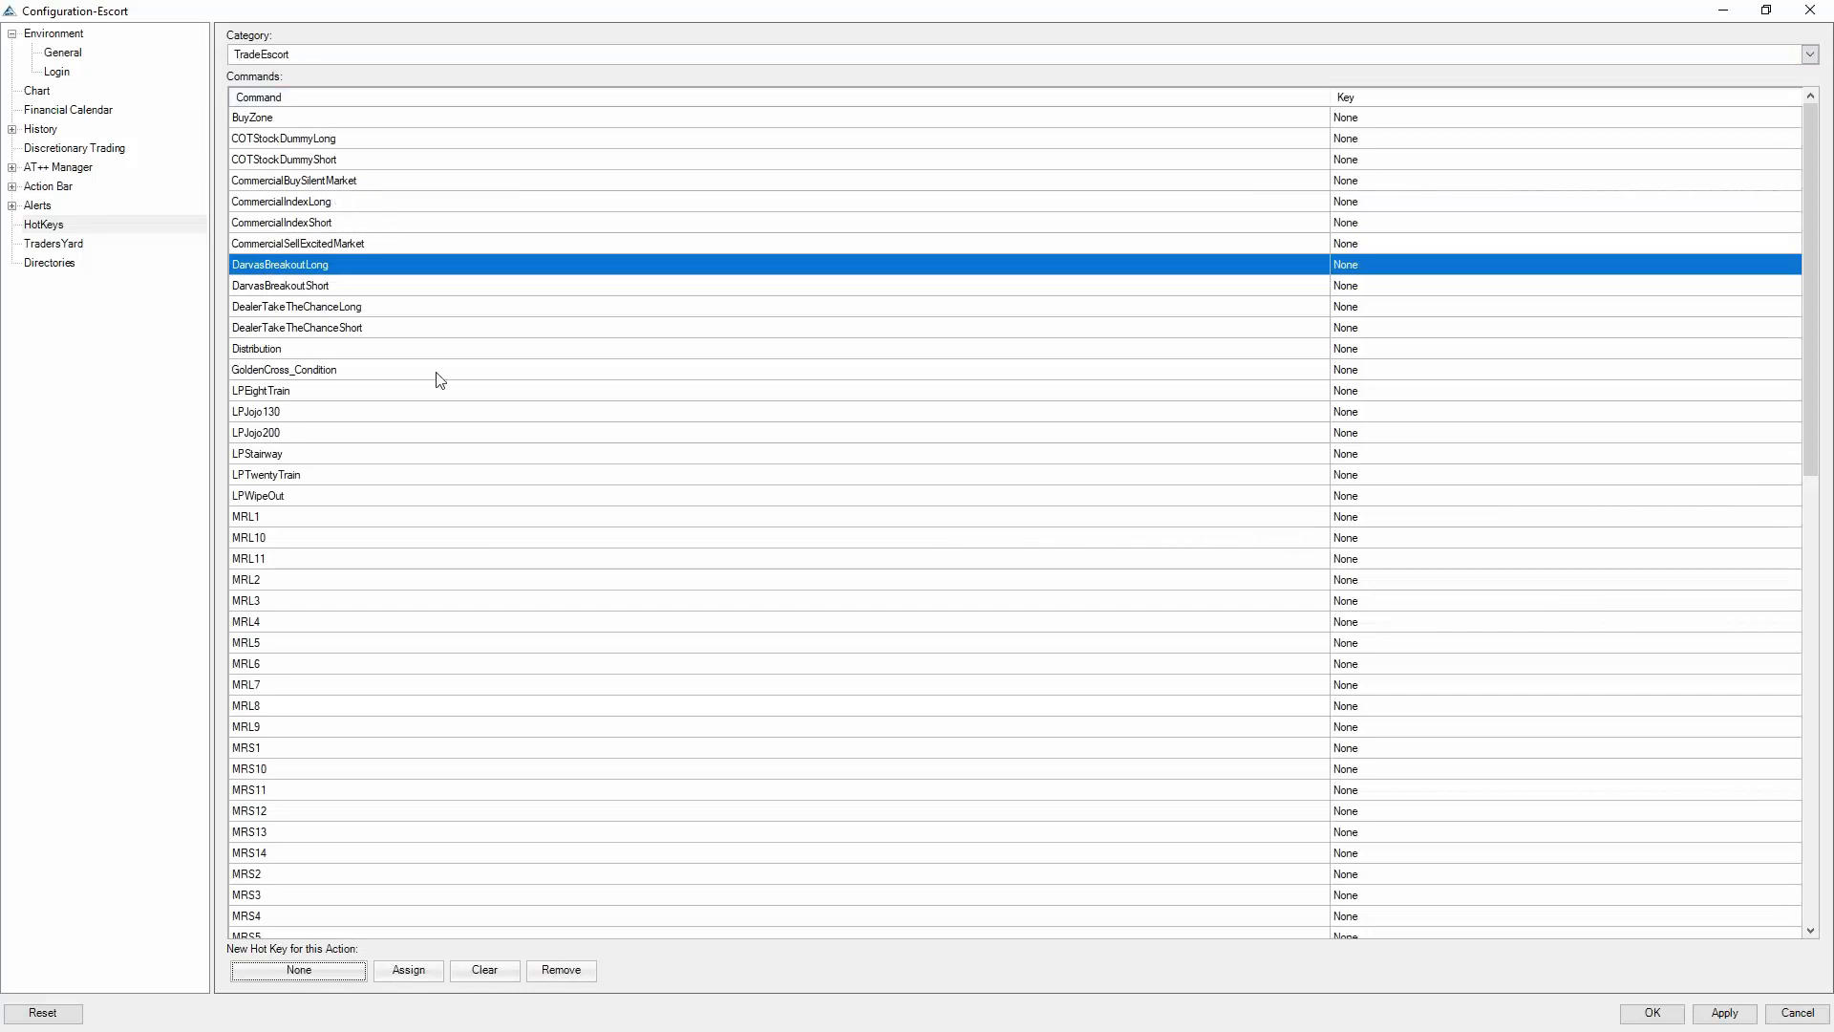
scroll(449, 382, "down", 8)
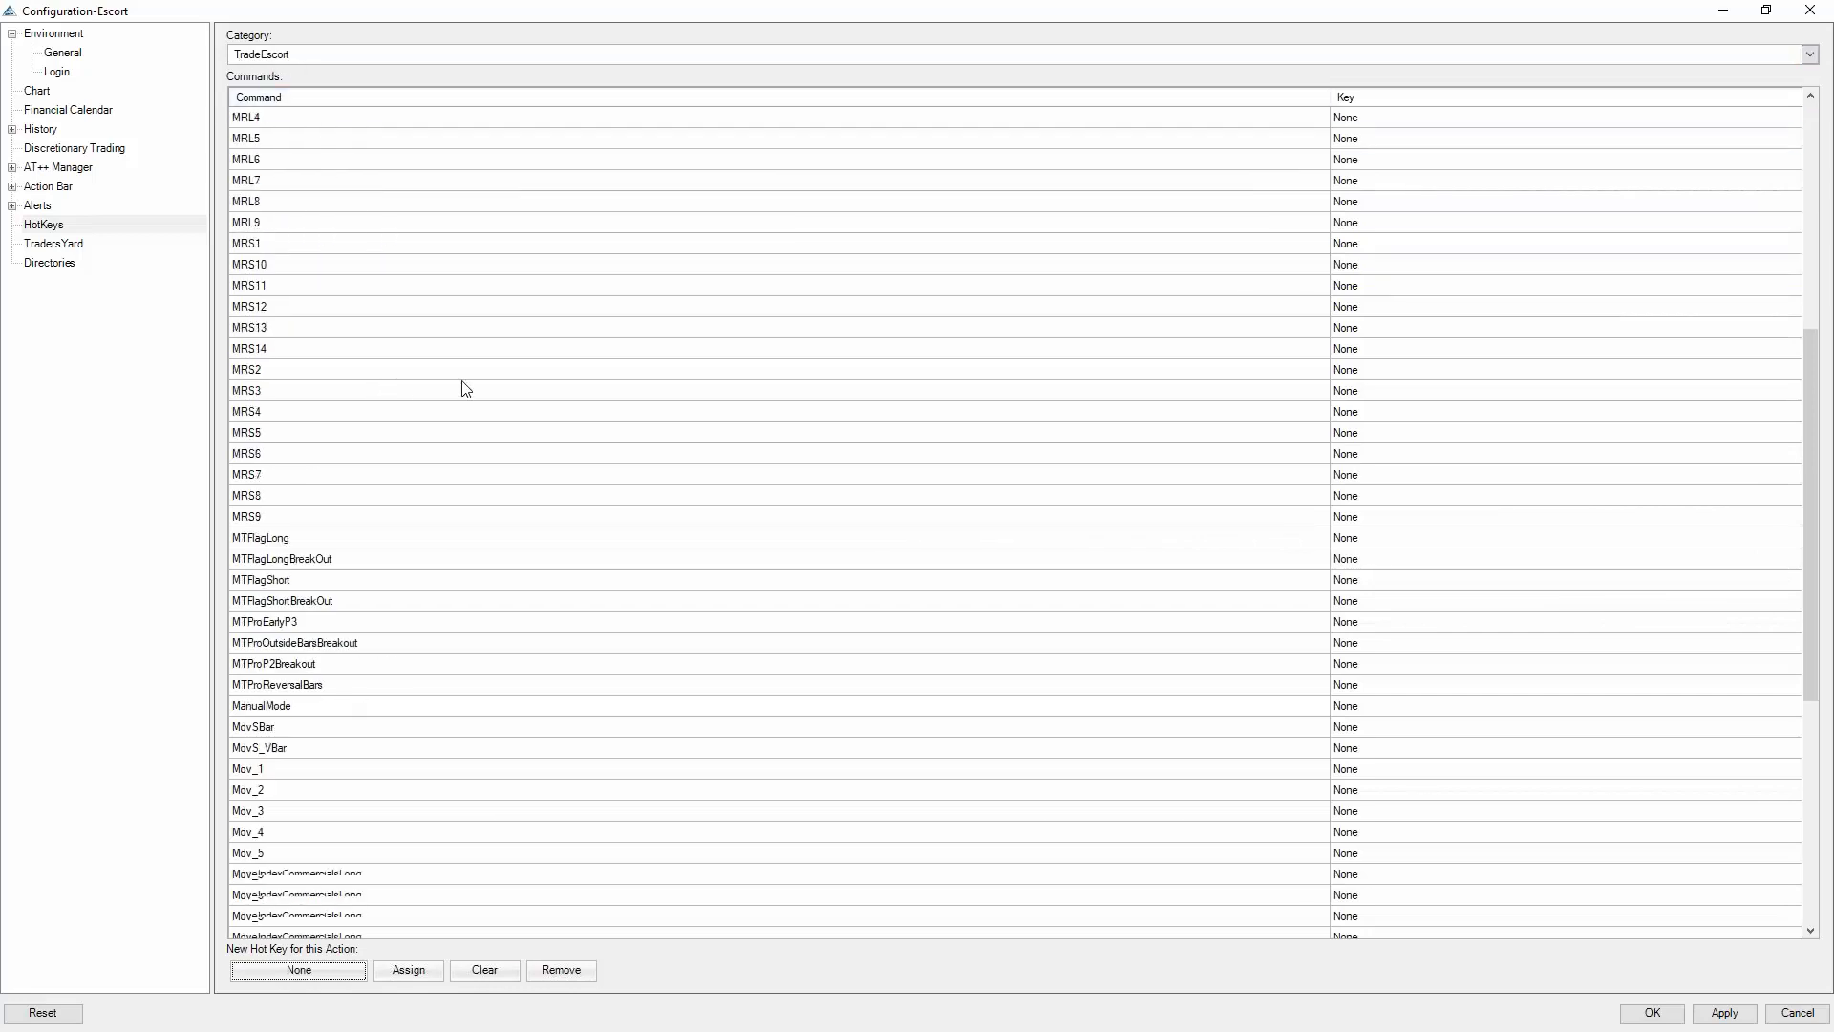
scroll(465, 388, "down", 7)
scroll(465, 388, "up", 15)
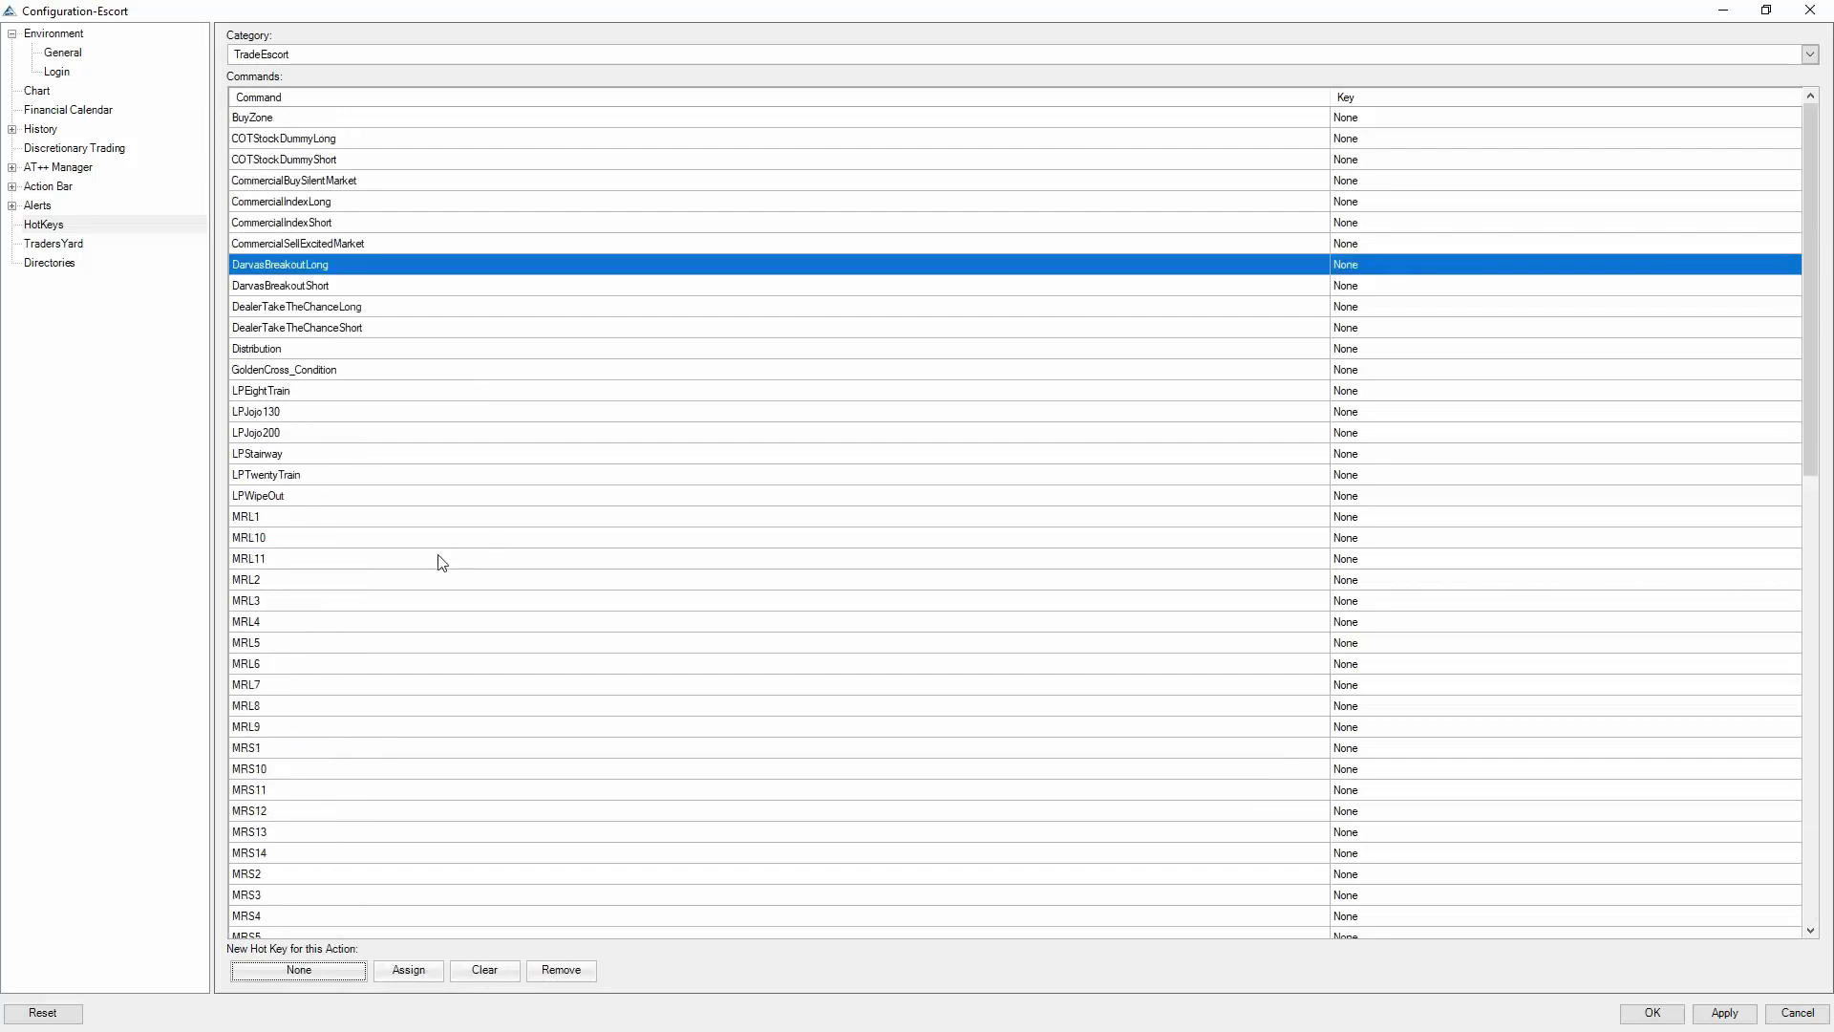
scroll(450, 545, "down", 5)
scroll(450, 545, "down", 5)
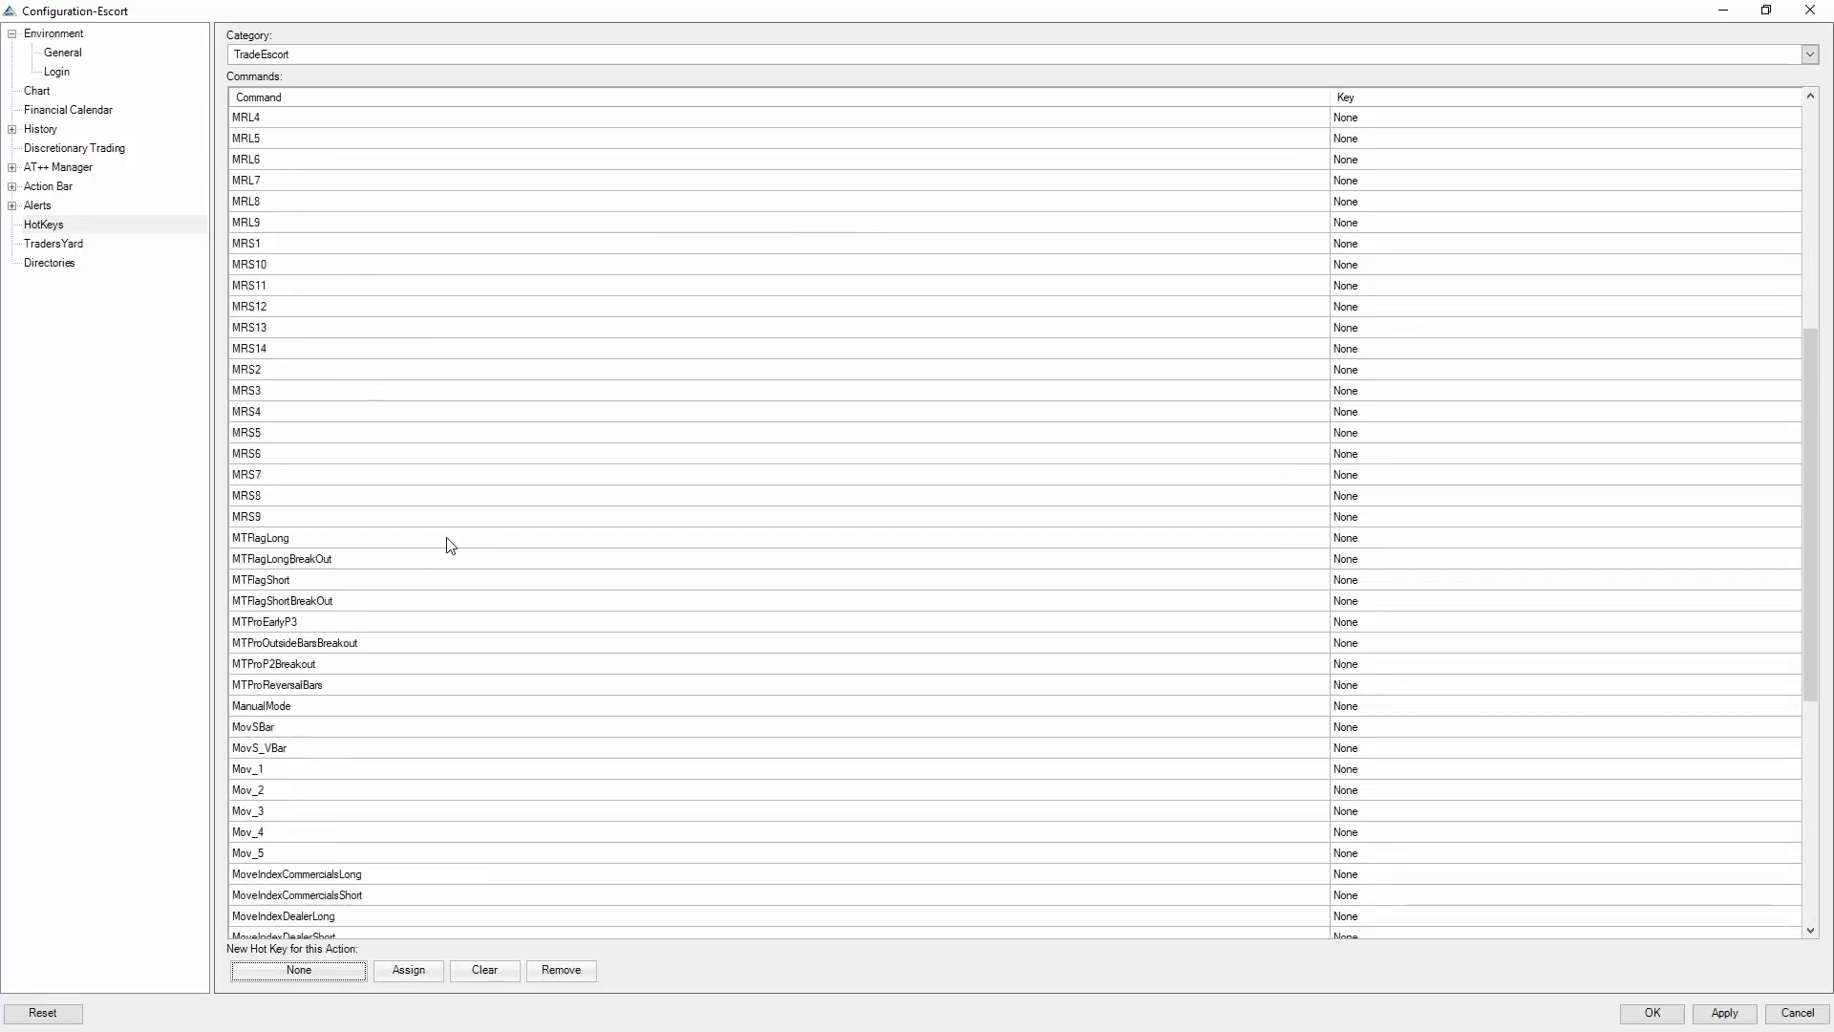
scroll(450, 545, "up", 10)
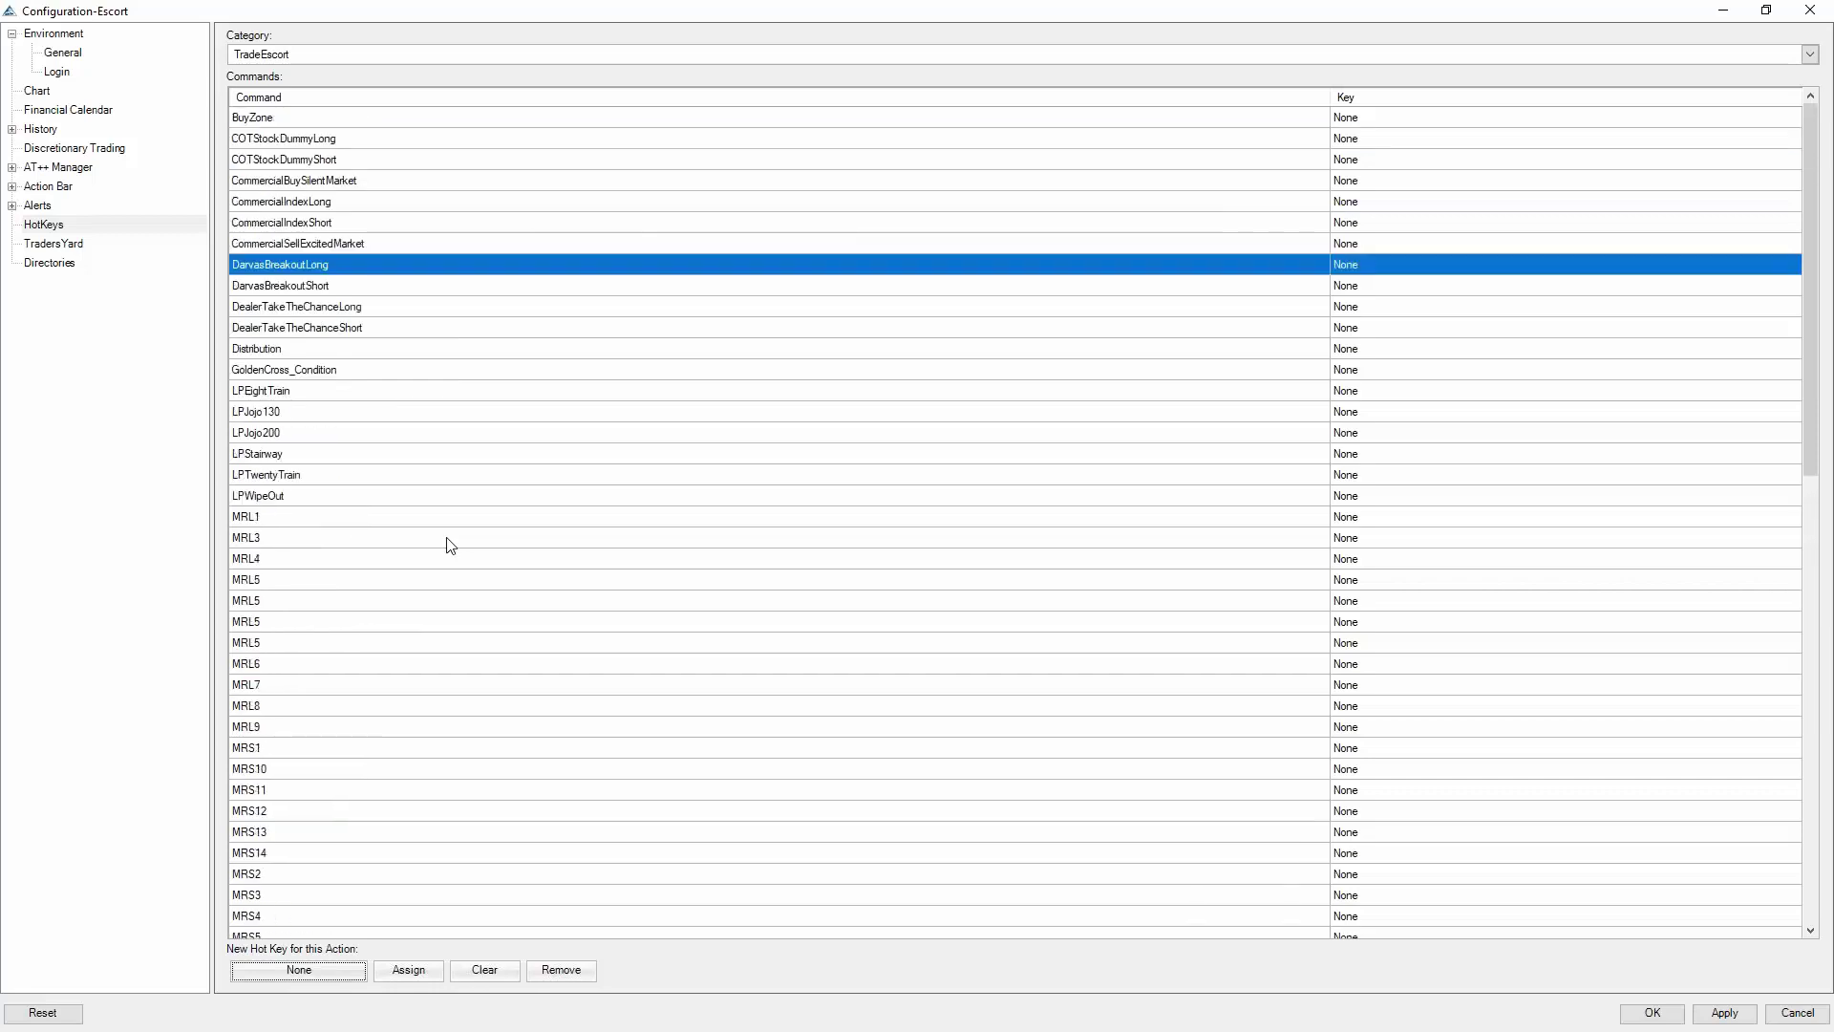
Switch the hotkey category to Orders Templates and look at the s and test123 template entries.
left_click(319, 53)
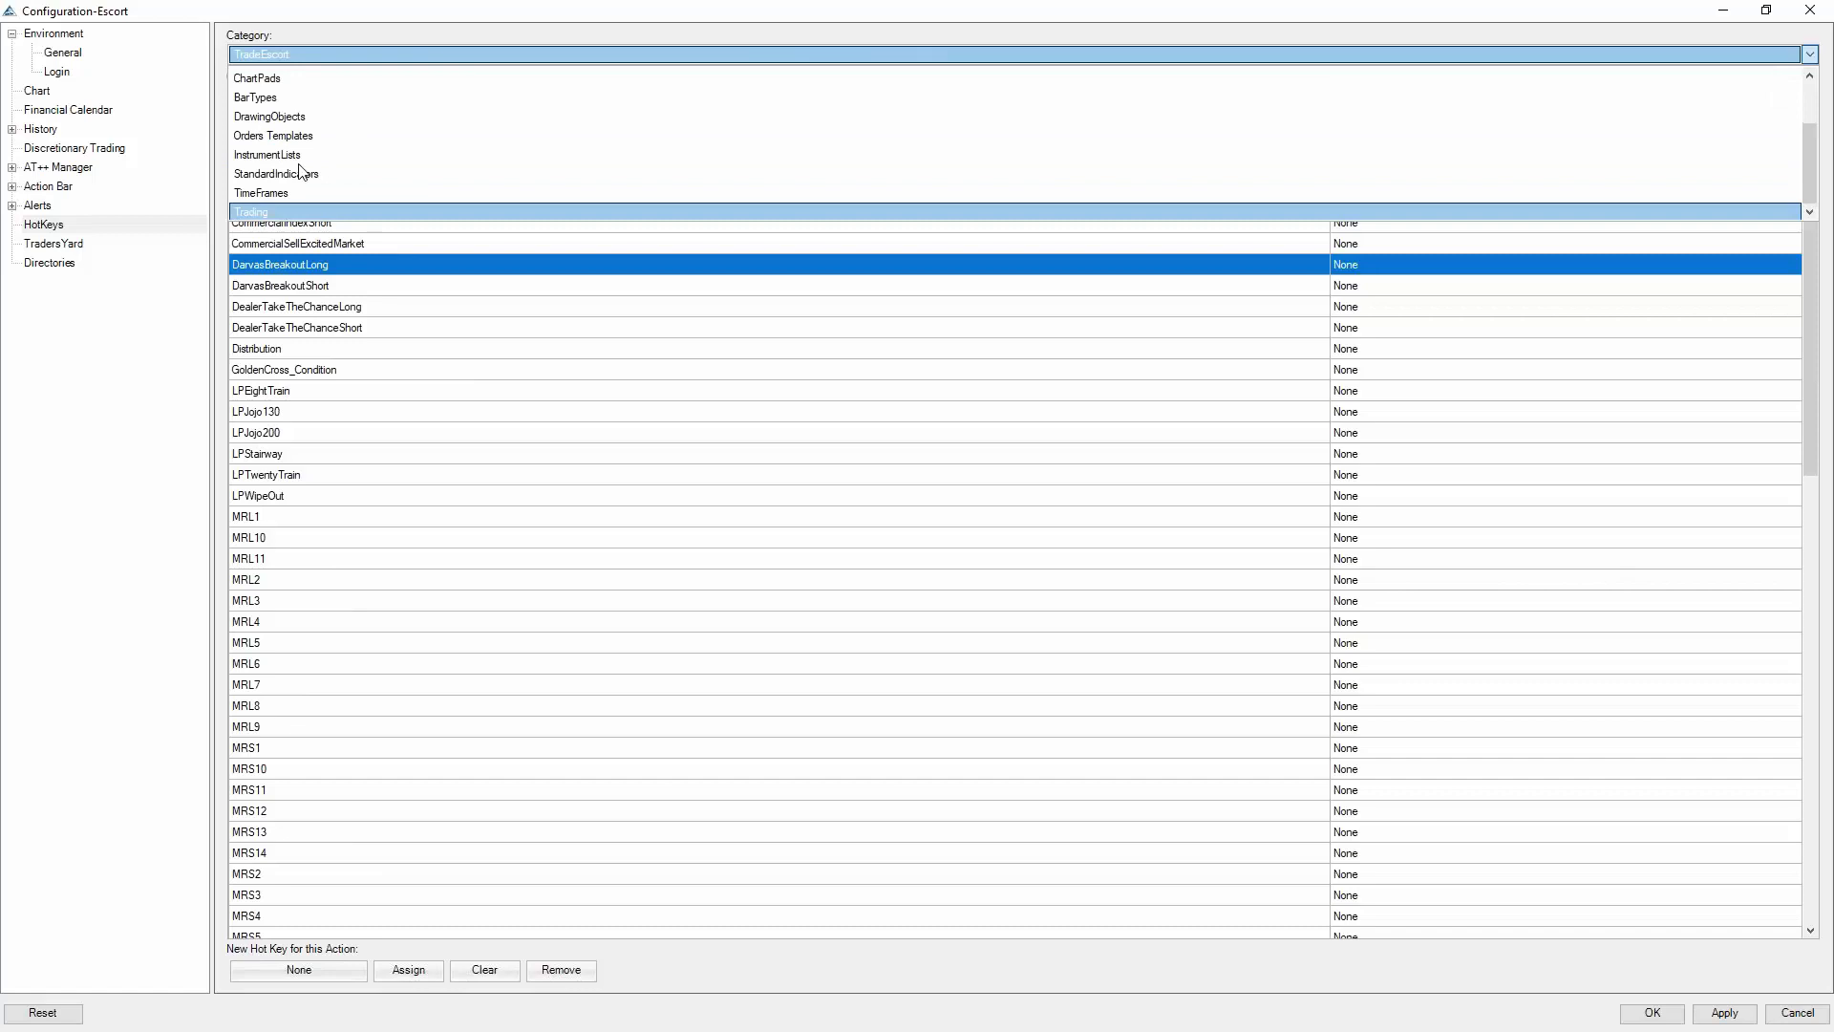
scroll(300, 170, "up", 1)
left_click(296, 153)
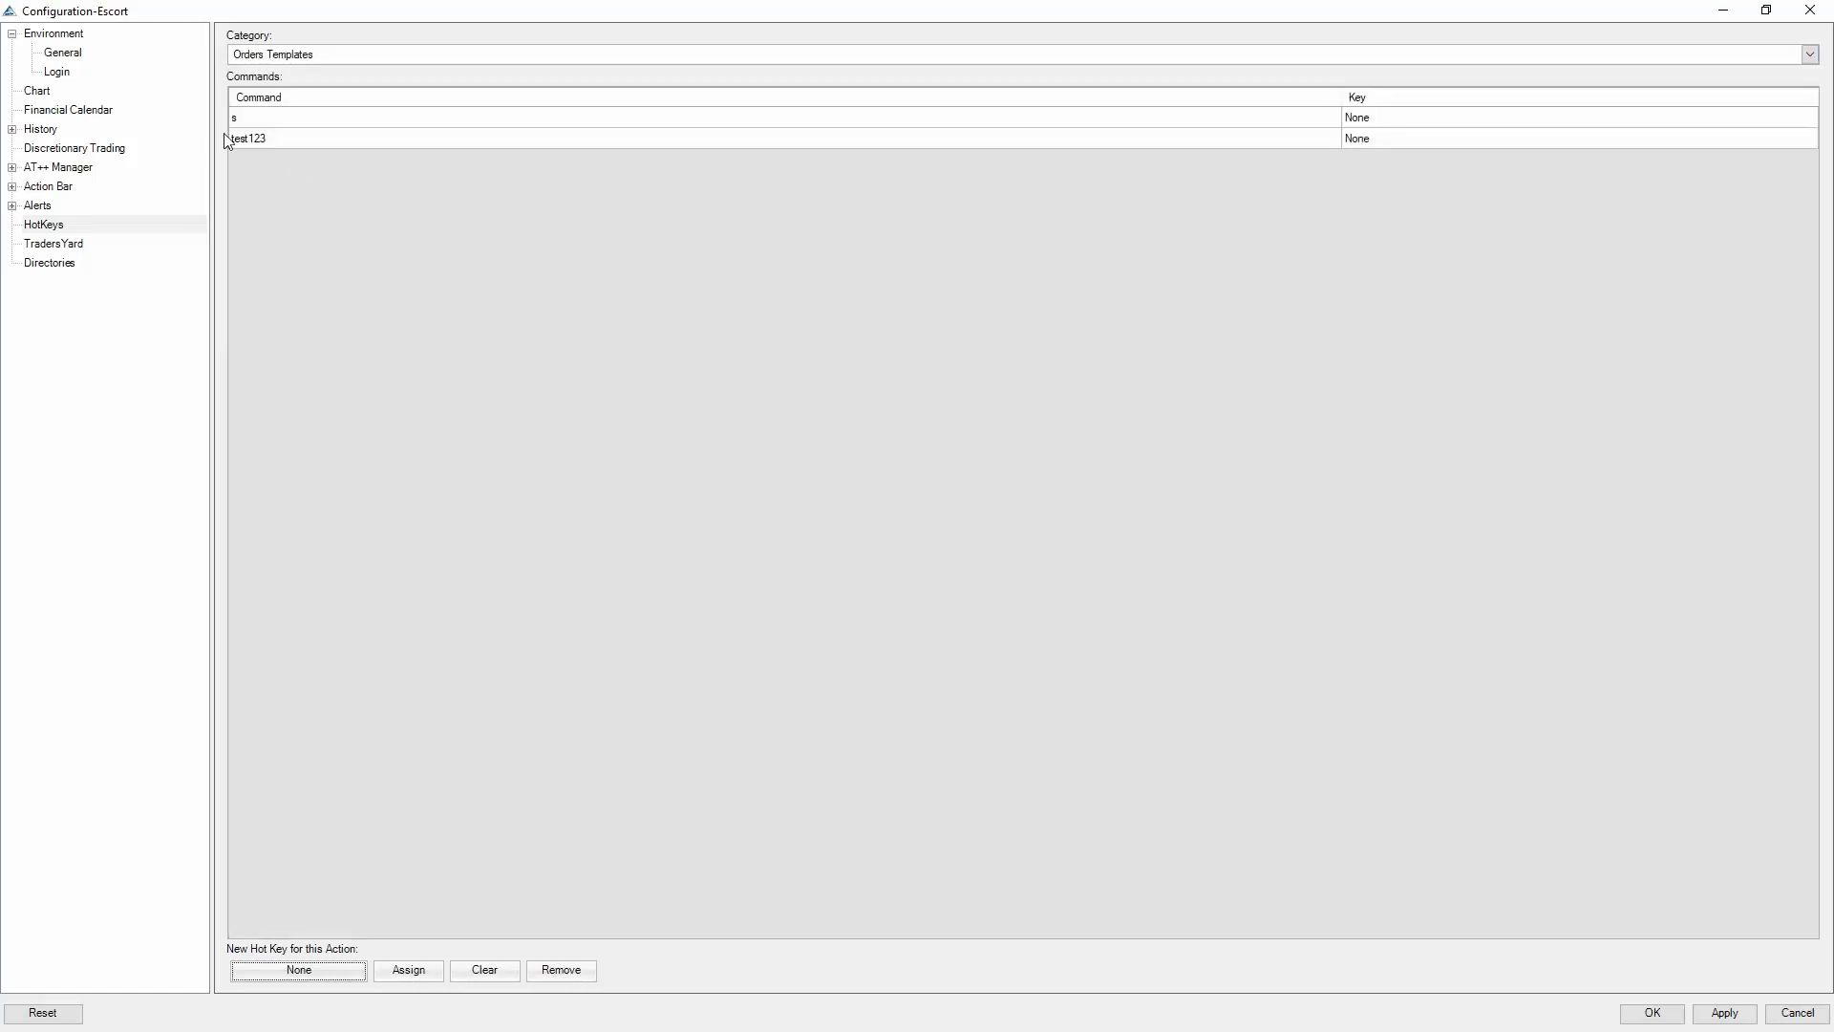
left_click(277, 145)
left_click(278, 119)
left_click(278, 140)
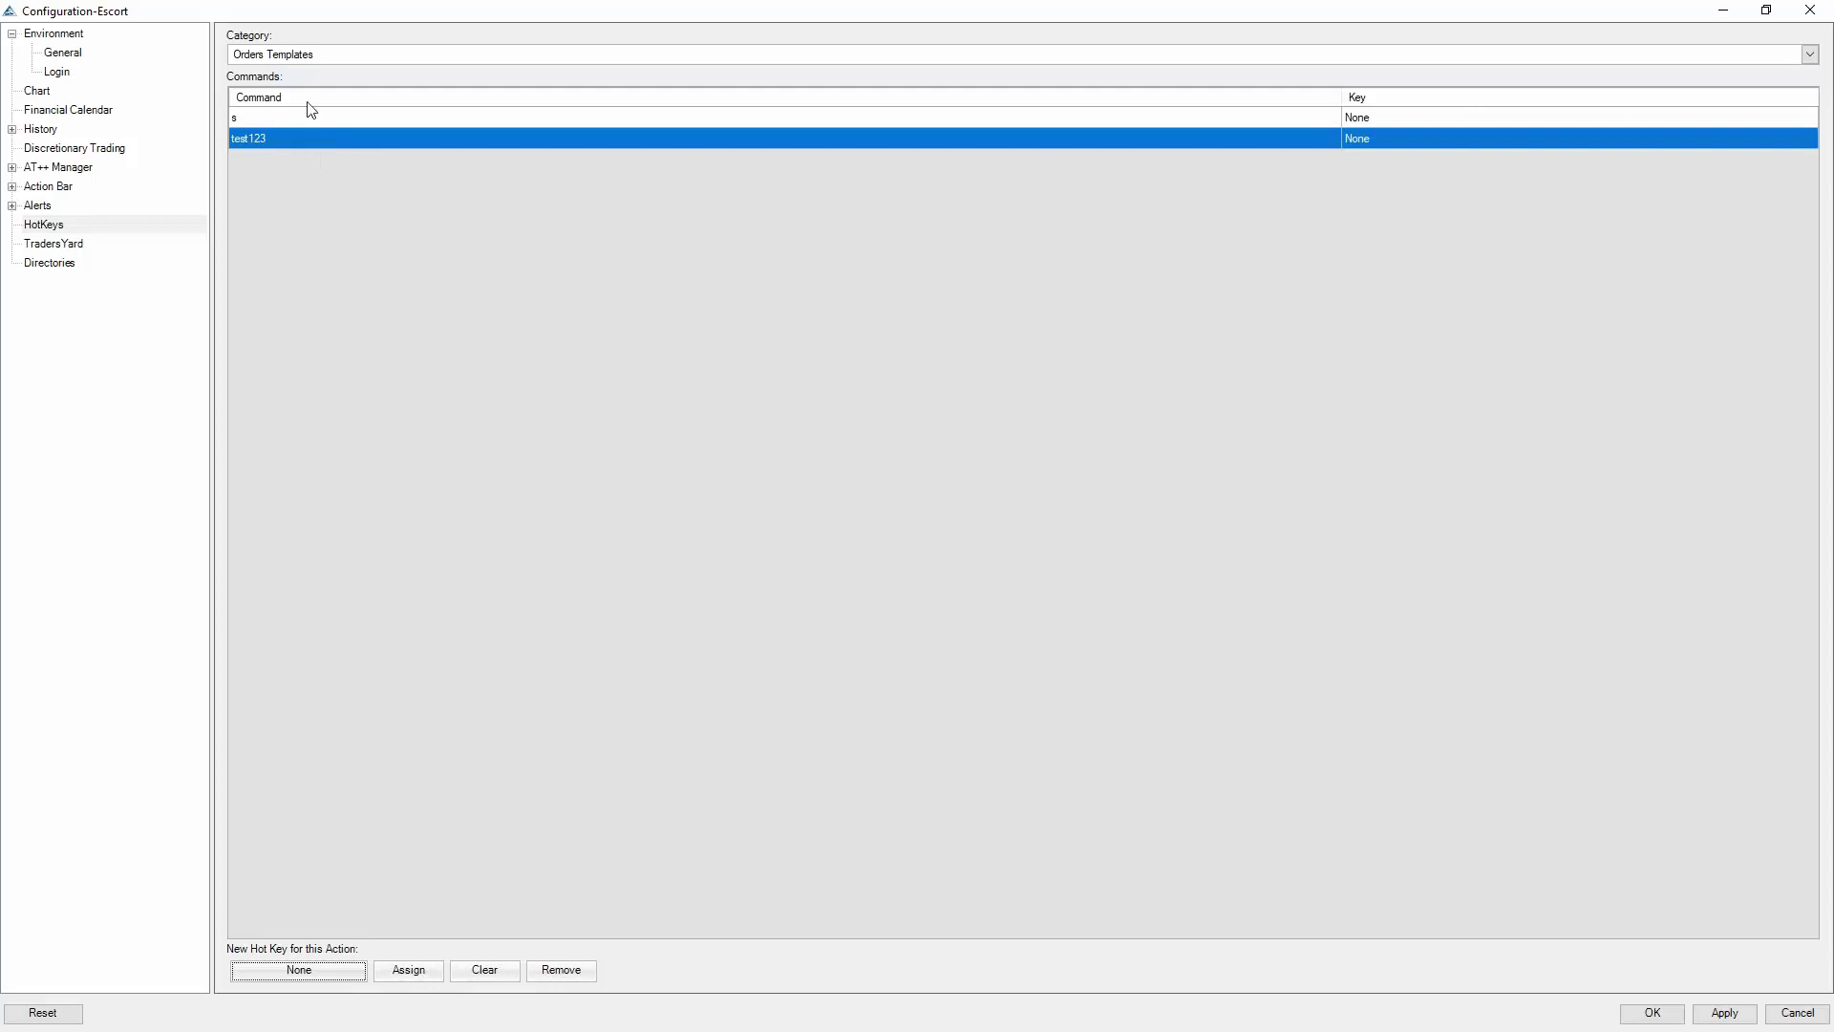
left_click(299, 118)
left_click(299, 141)
Switch the hotkey category to ChartPads and look through the Toggle DOM, Toggle Location Point and Toggle Standard Chart Trading Pad commands.
left_click(315, 56)
scroll(324, 77, "up", 1)
scroll(392, 151, "up", 2)
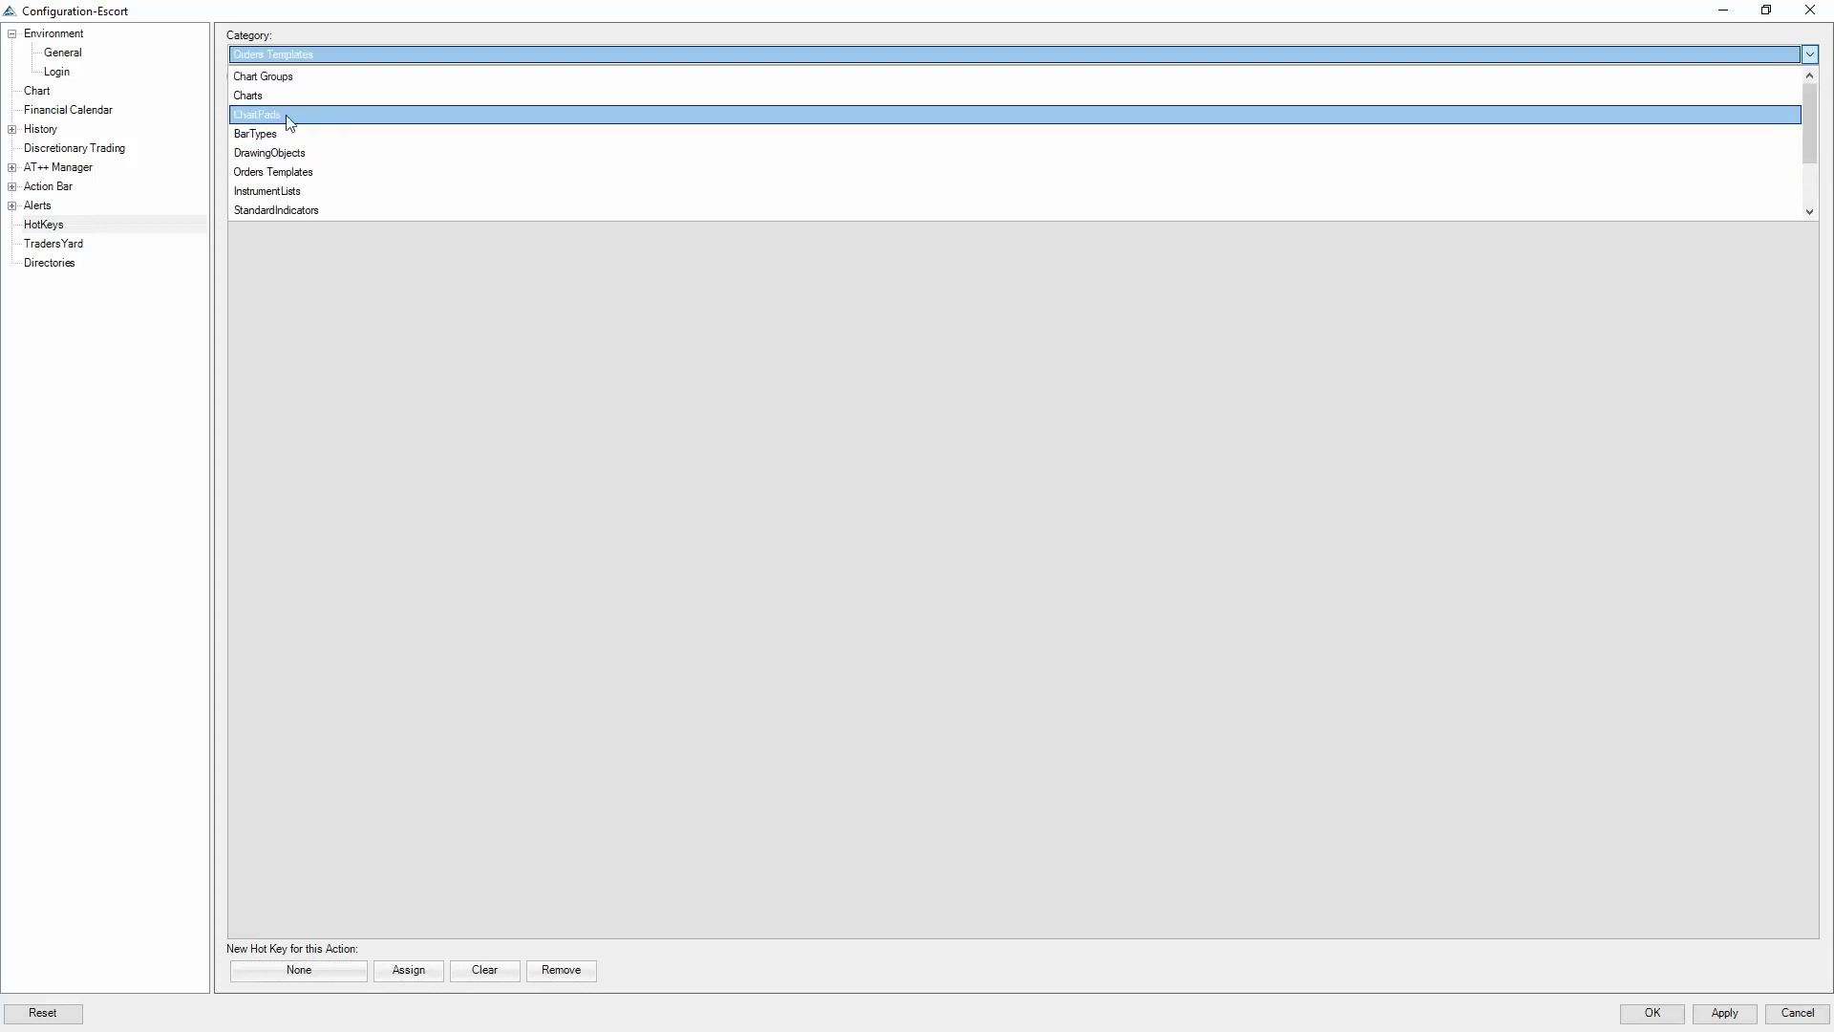
left_click(288, 118)
left_click(340, 119)
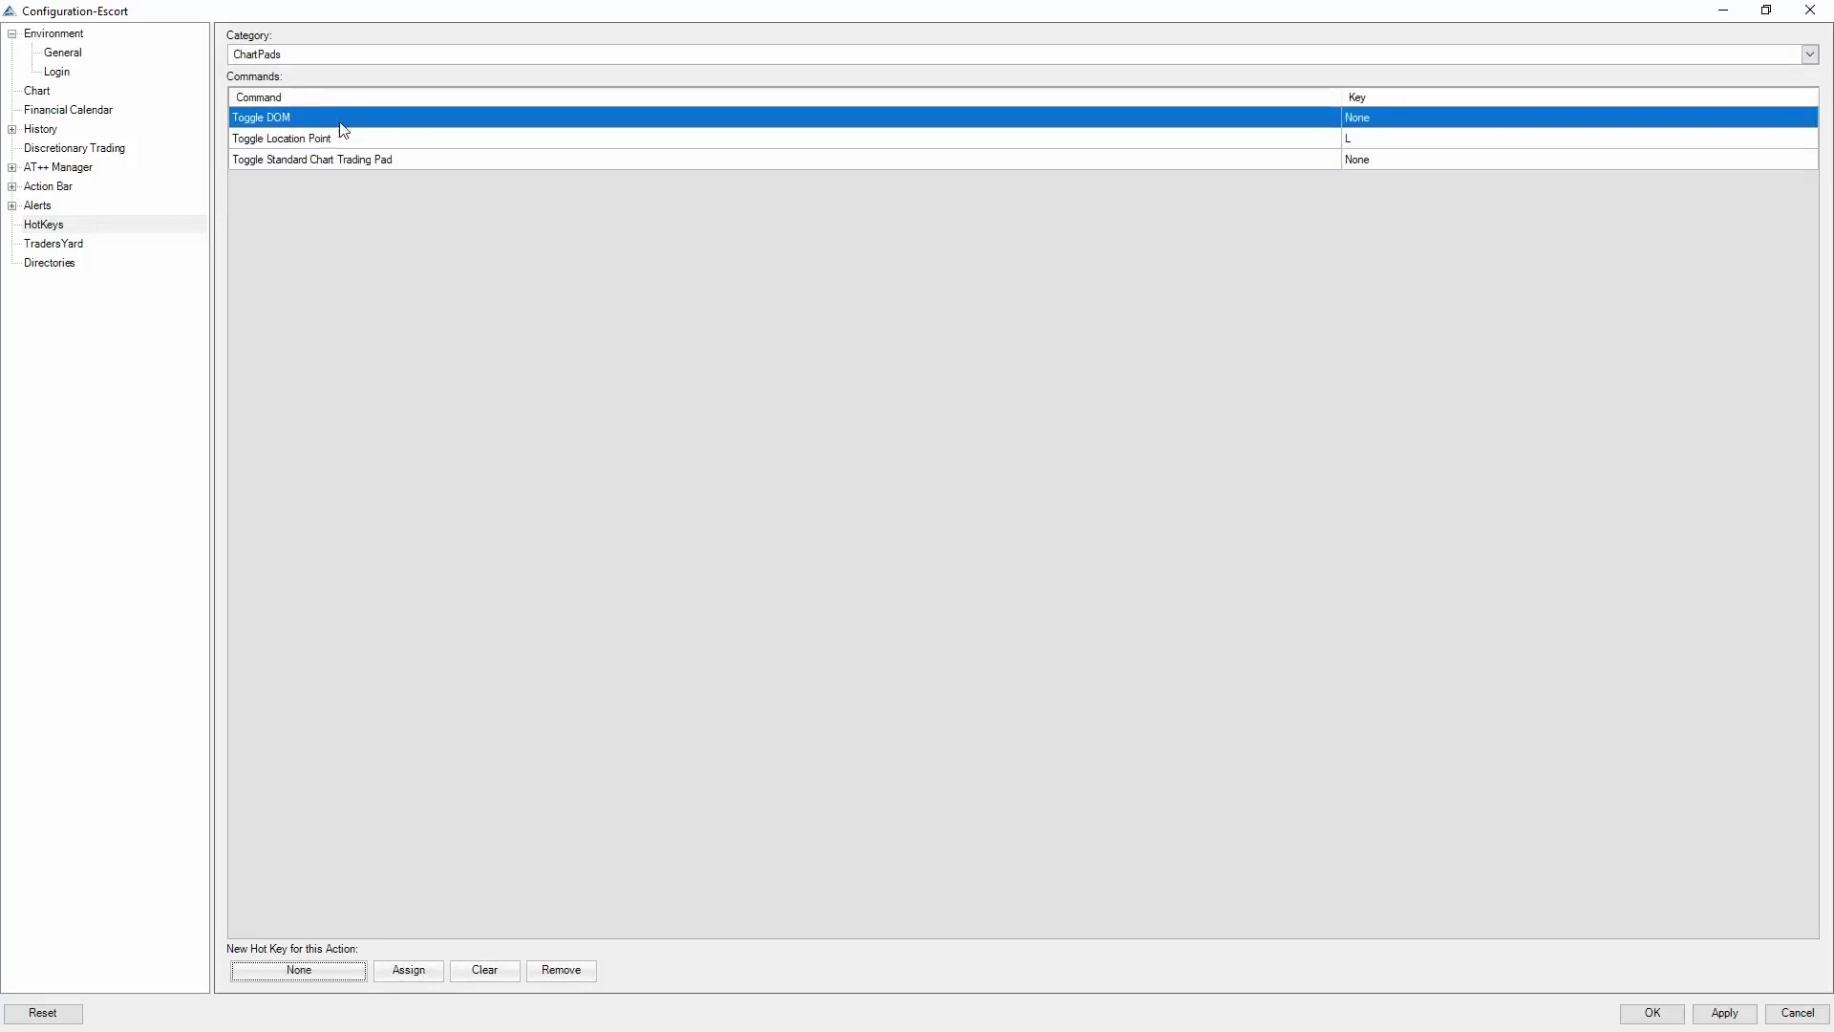
left_click(347, 138)
left_click(357, 160)
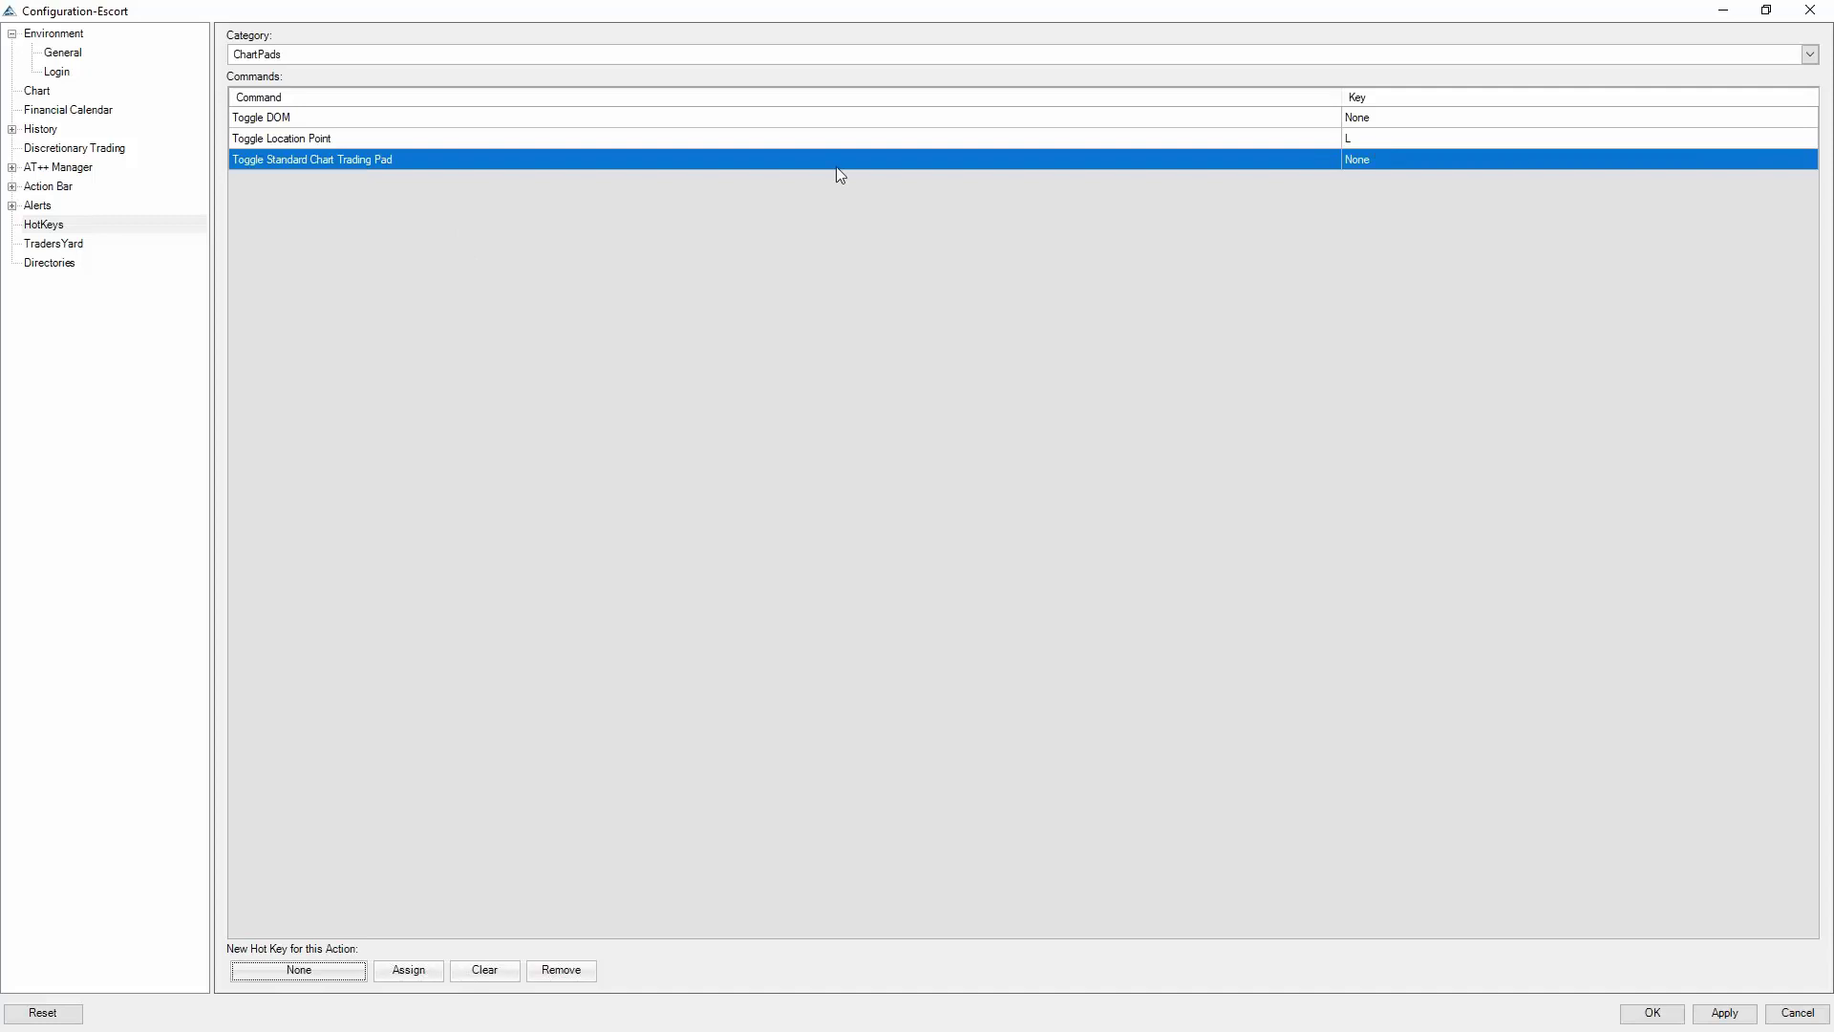
Switch the hotkey category back to Trading, review the assigned keys and close the configuration window.
left_click(399, 56)
left_click(395, 74)
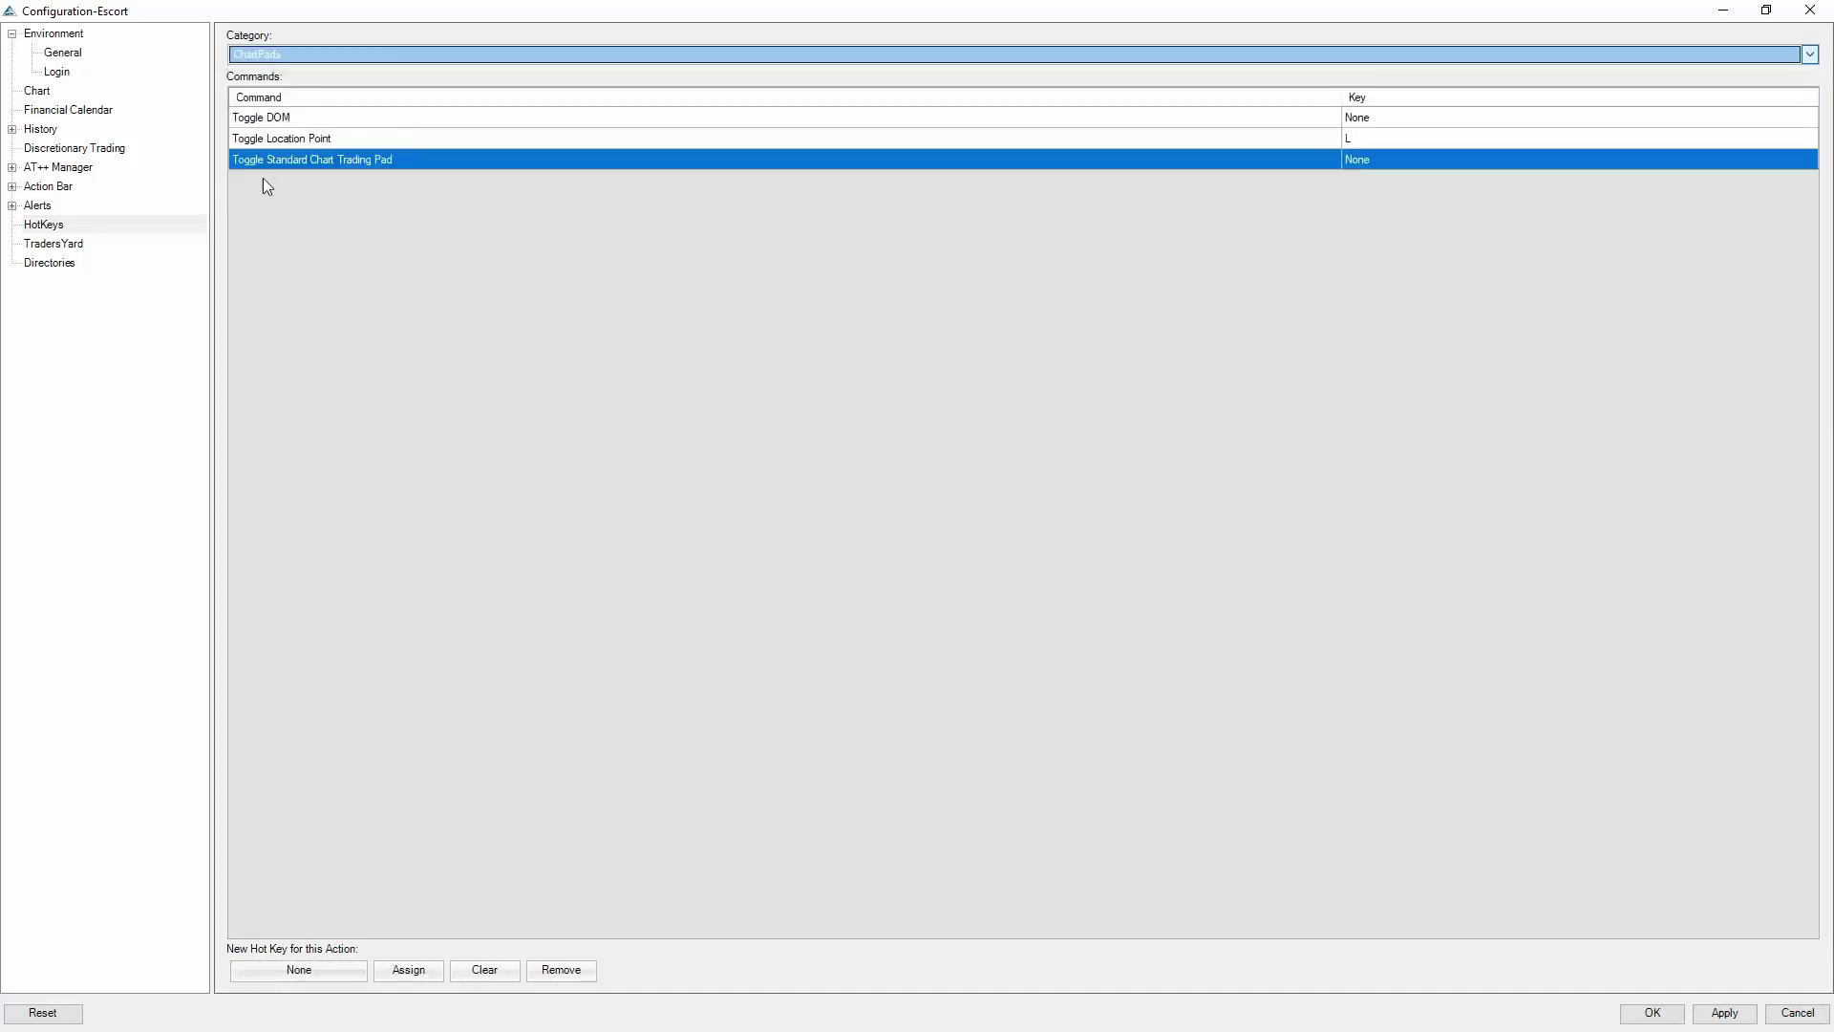
left_click(357, 120)
left_click(334, 57)
scroll(368, 153, "up", 1)
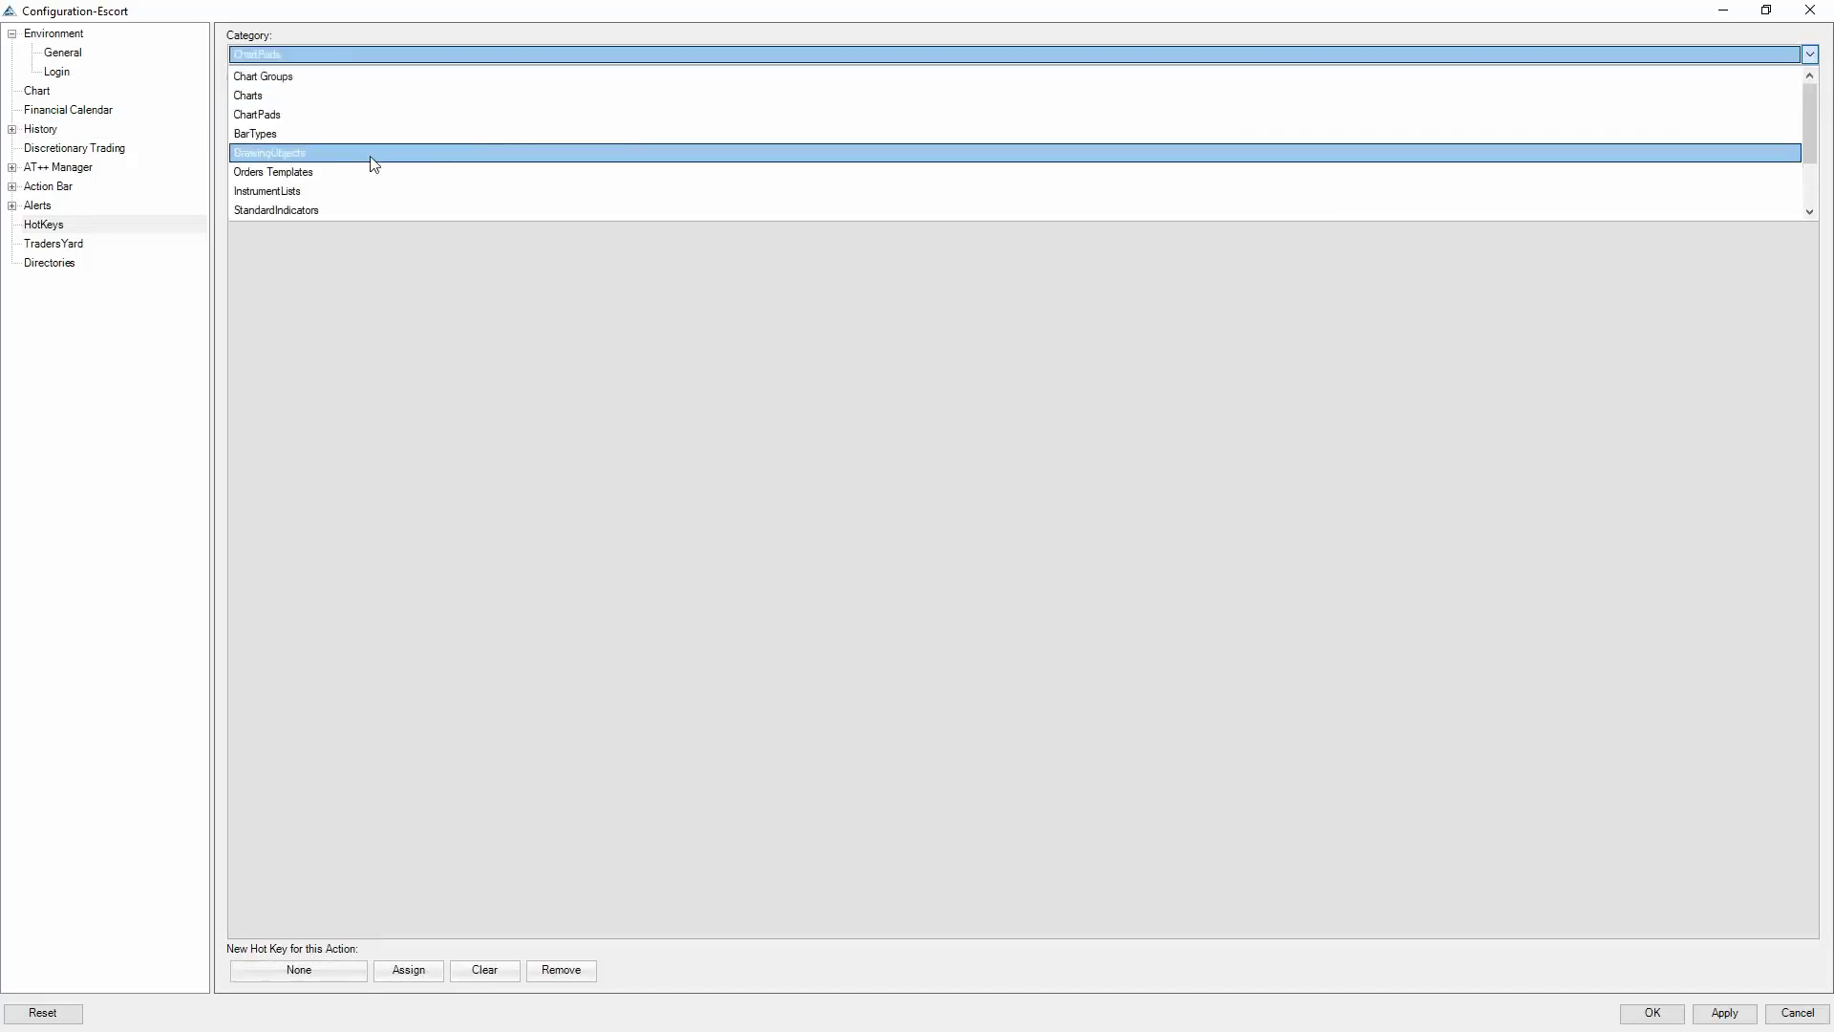
scroll(379, 186, "down", 2)
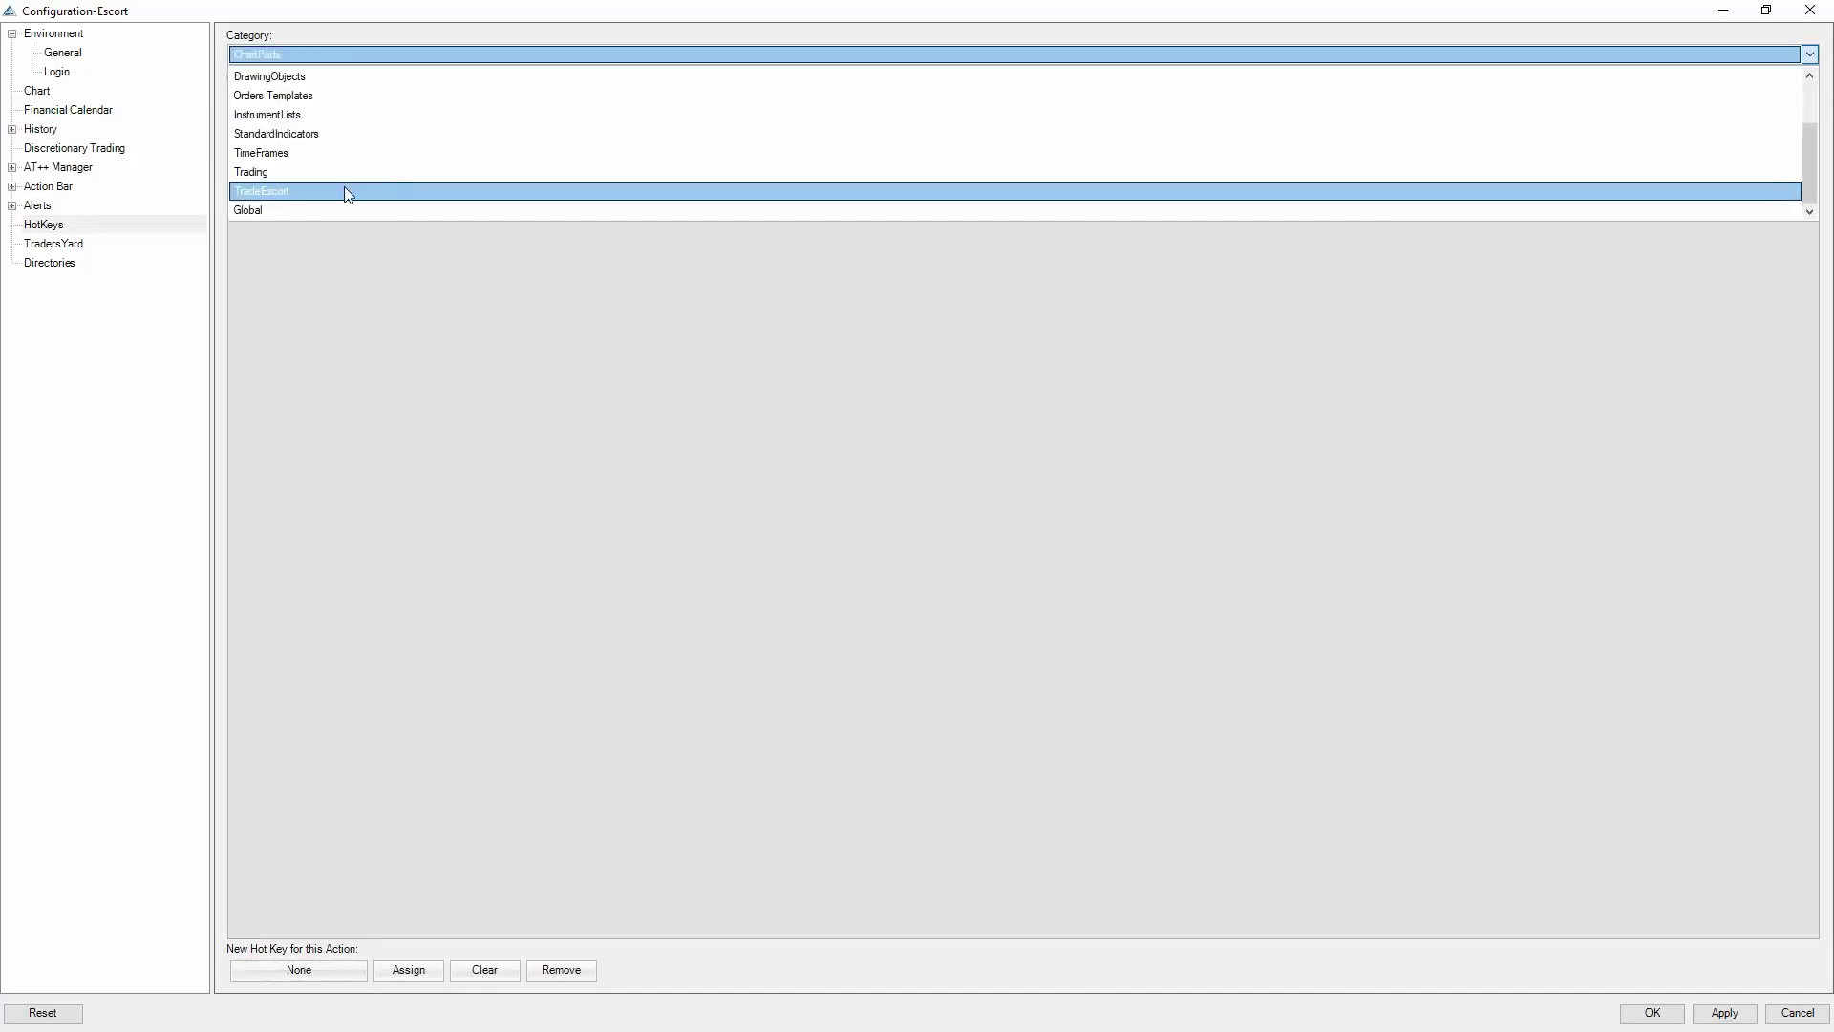
left_click(266, 177)
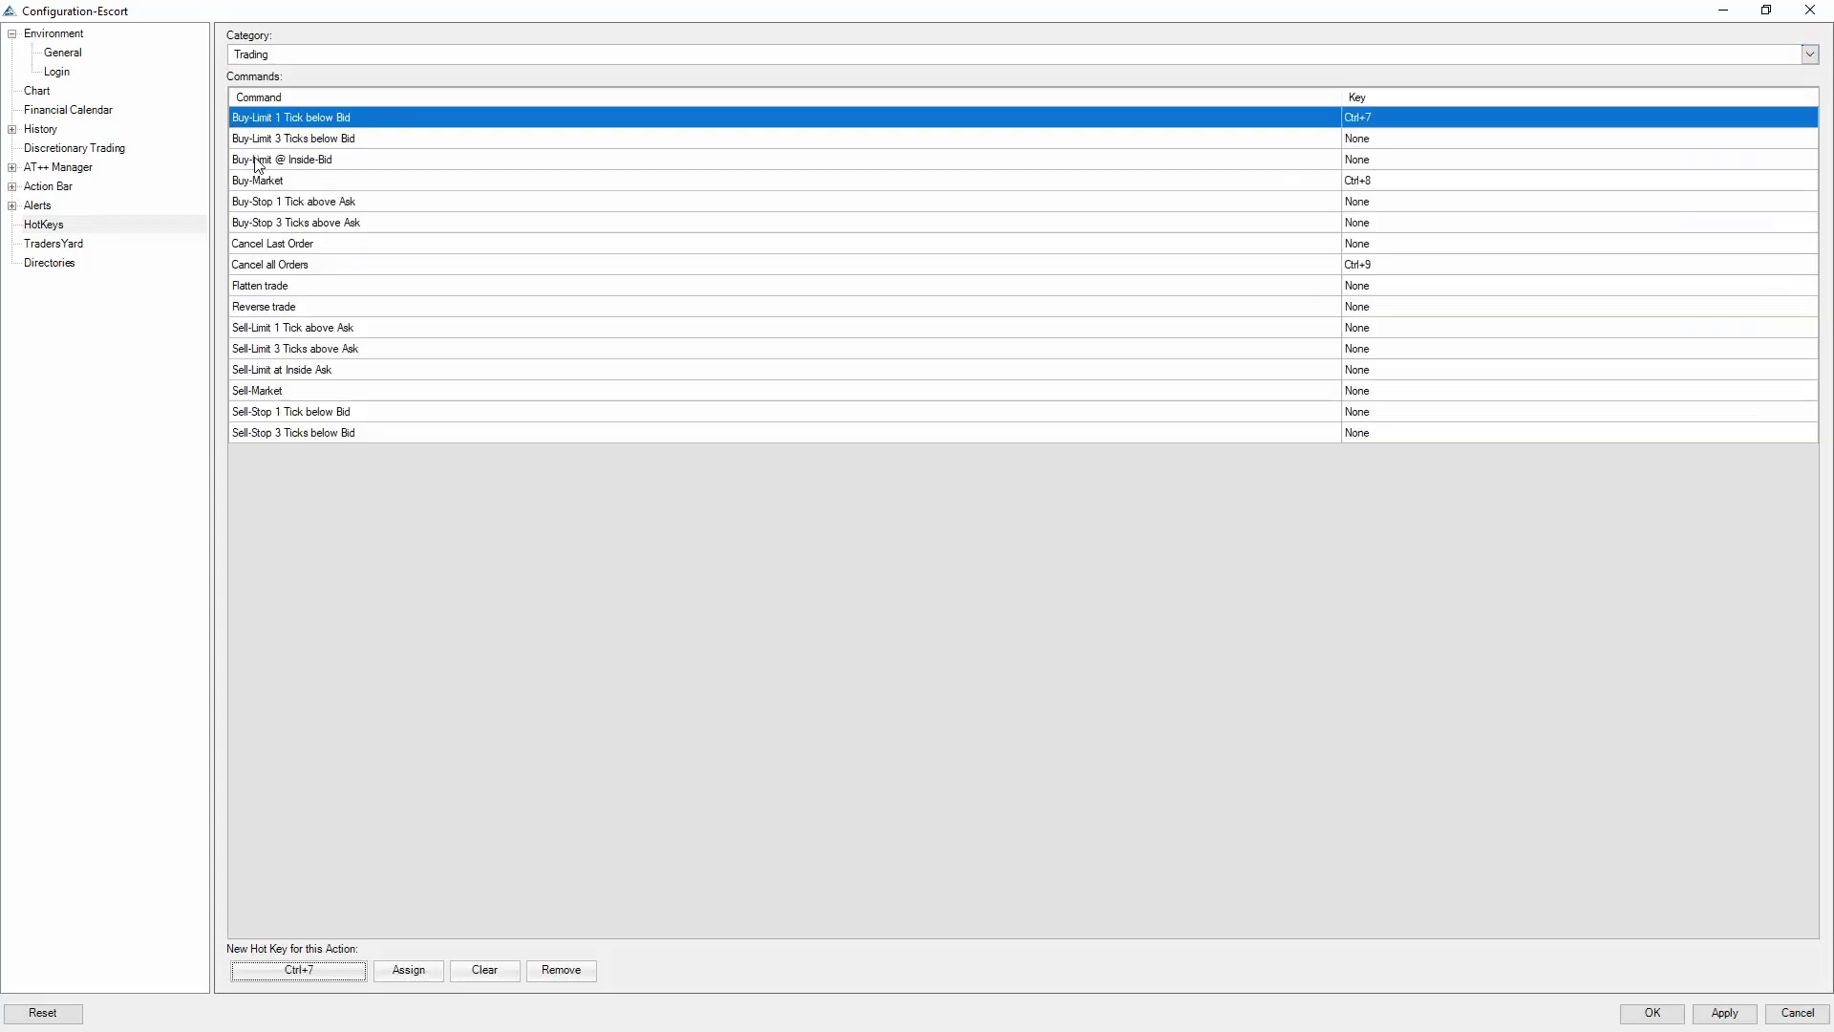
left_click(278, 54)
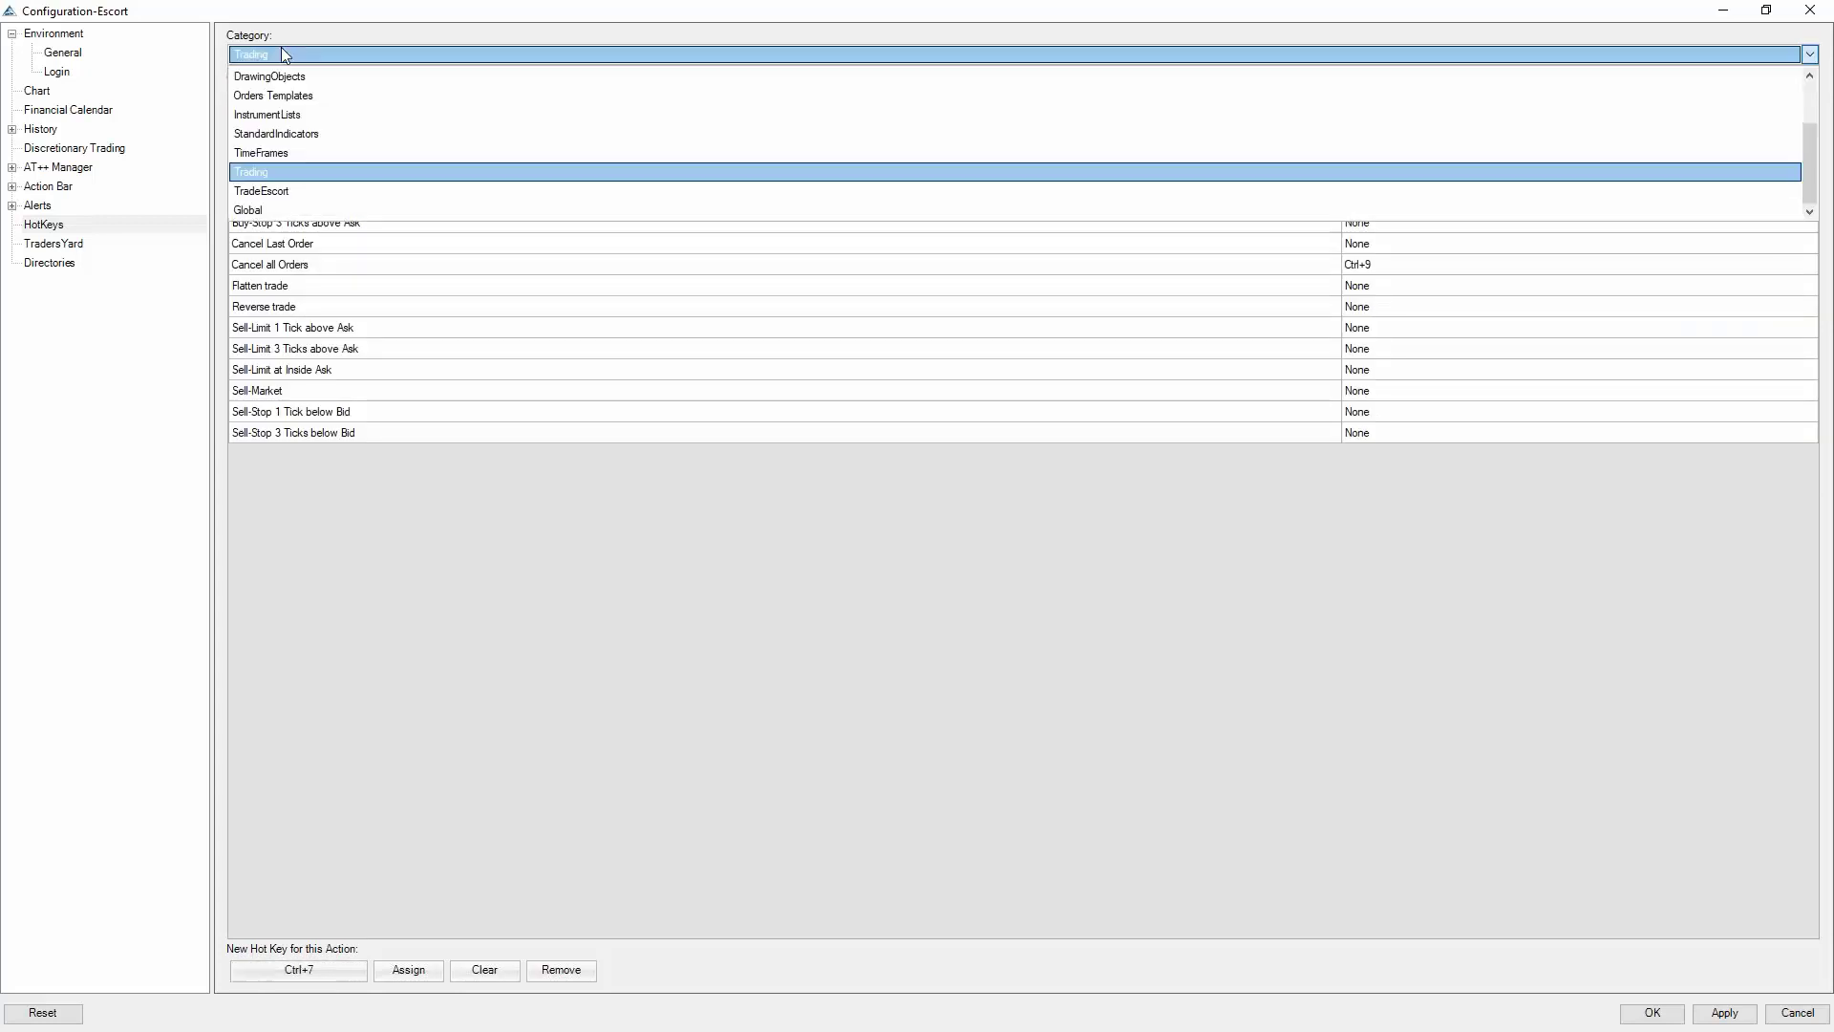
left_click(267, 178)
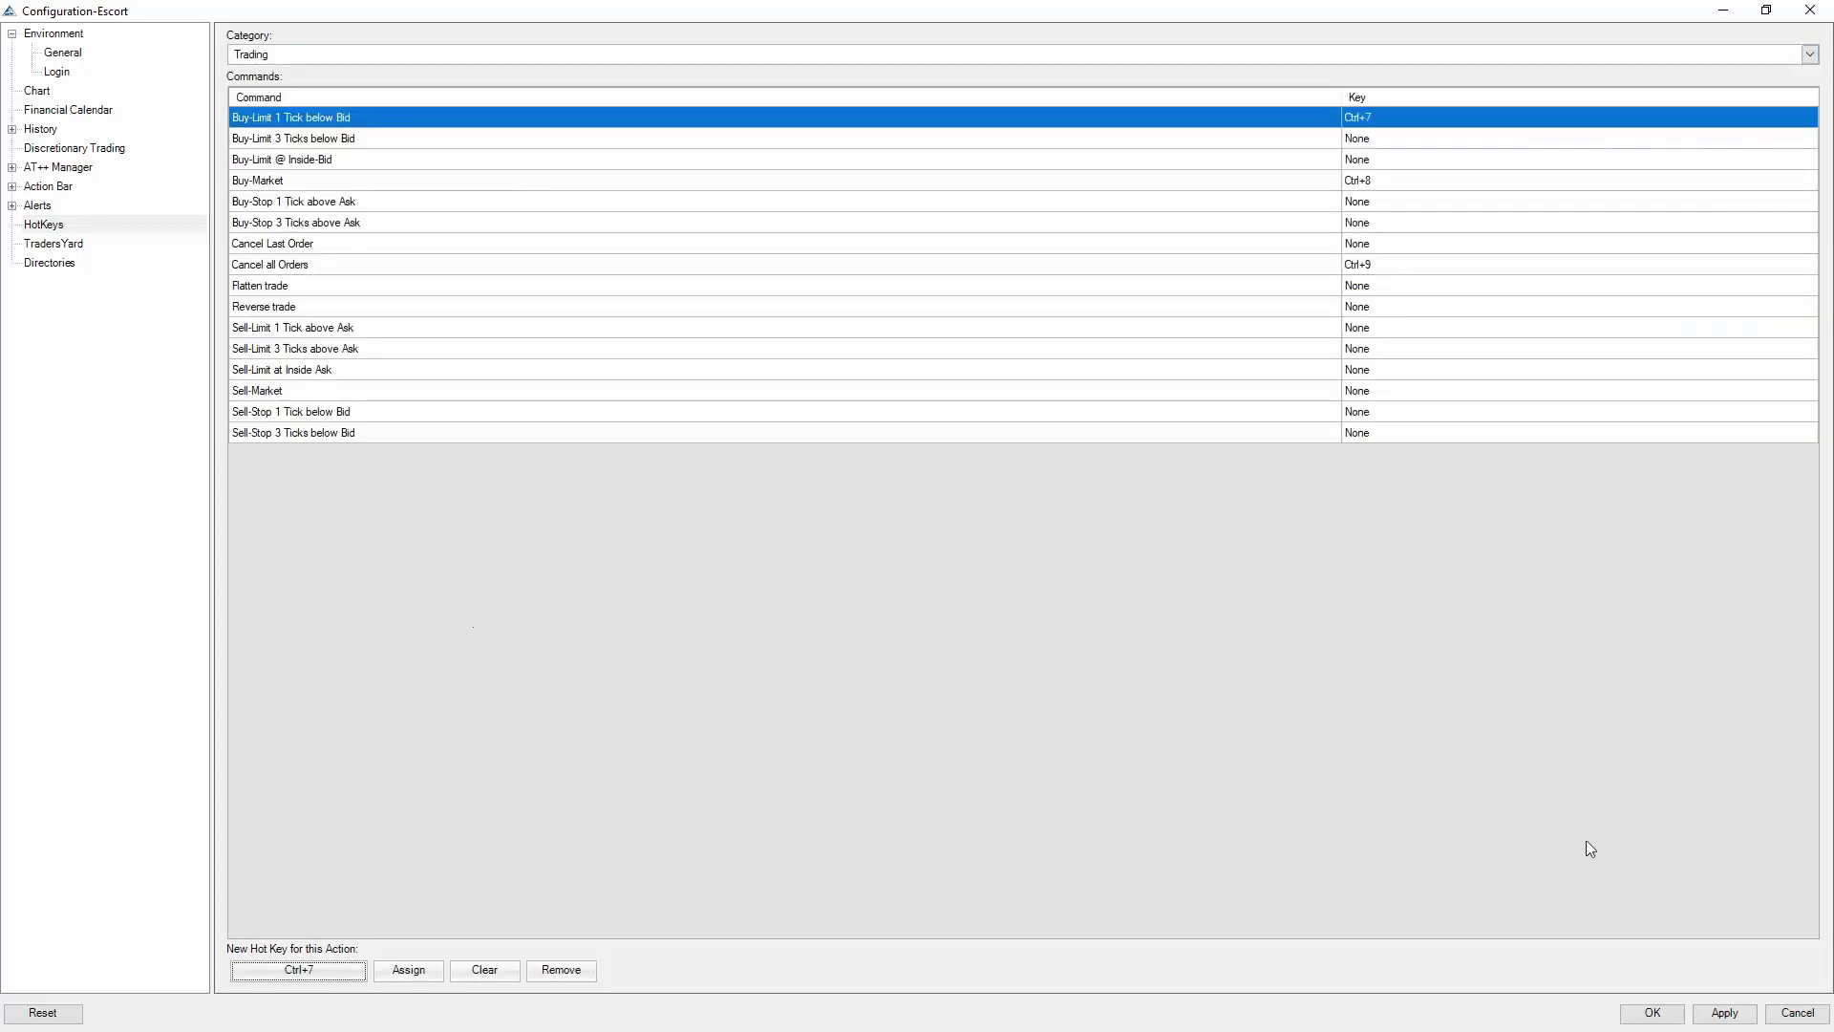
left_click(1810, 12)
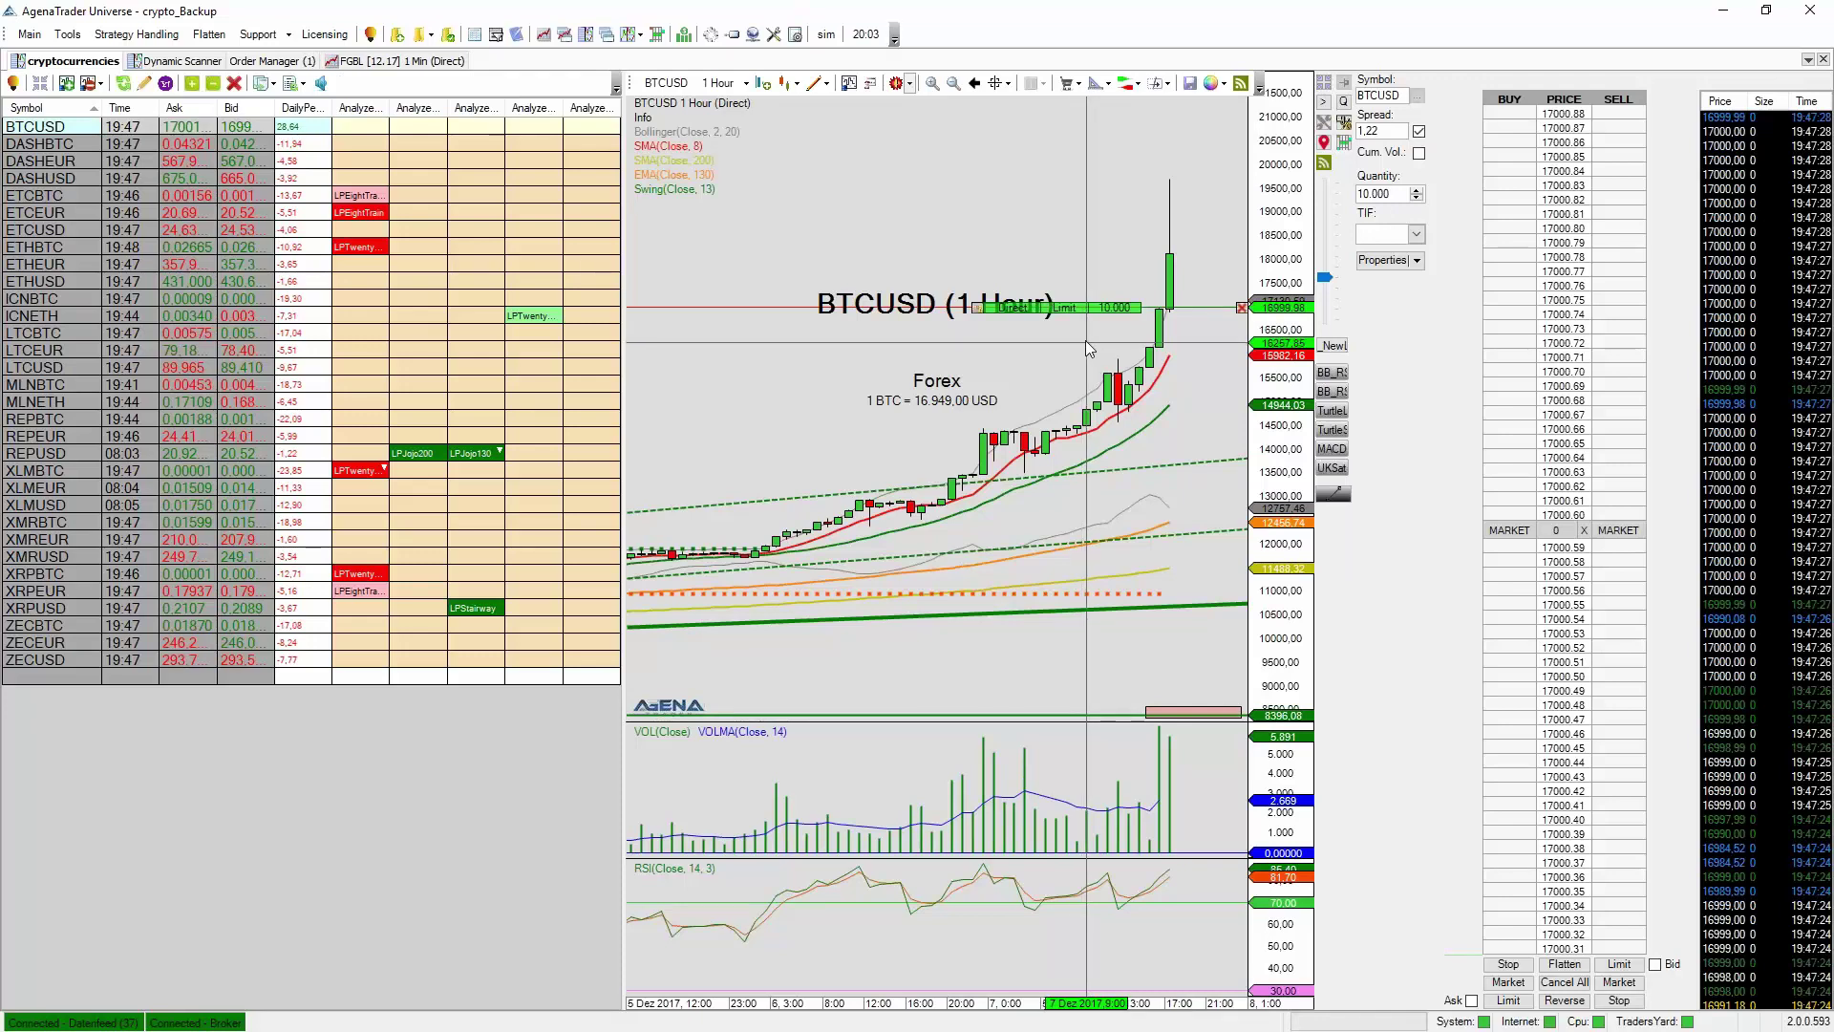
Hide the trading pad beside the BTCUSD 1-hour chart.
scroll(1117, 358, "up", 3)
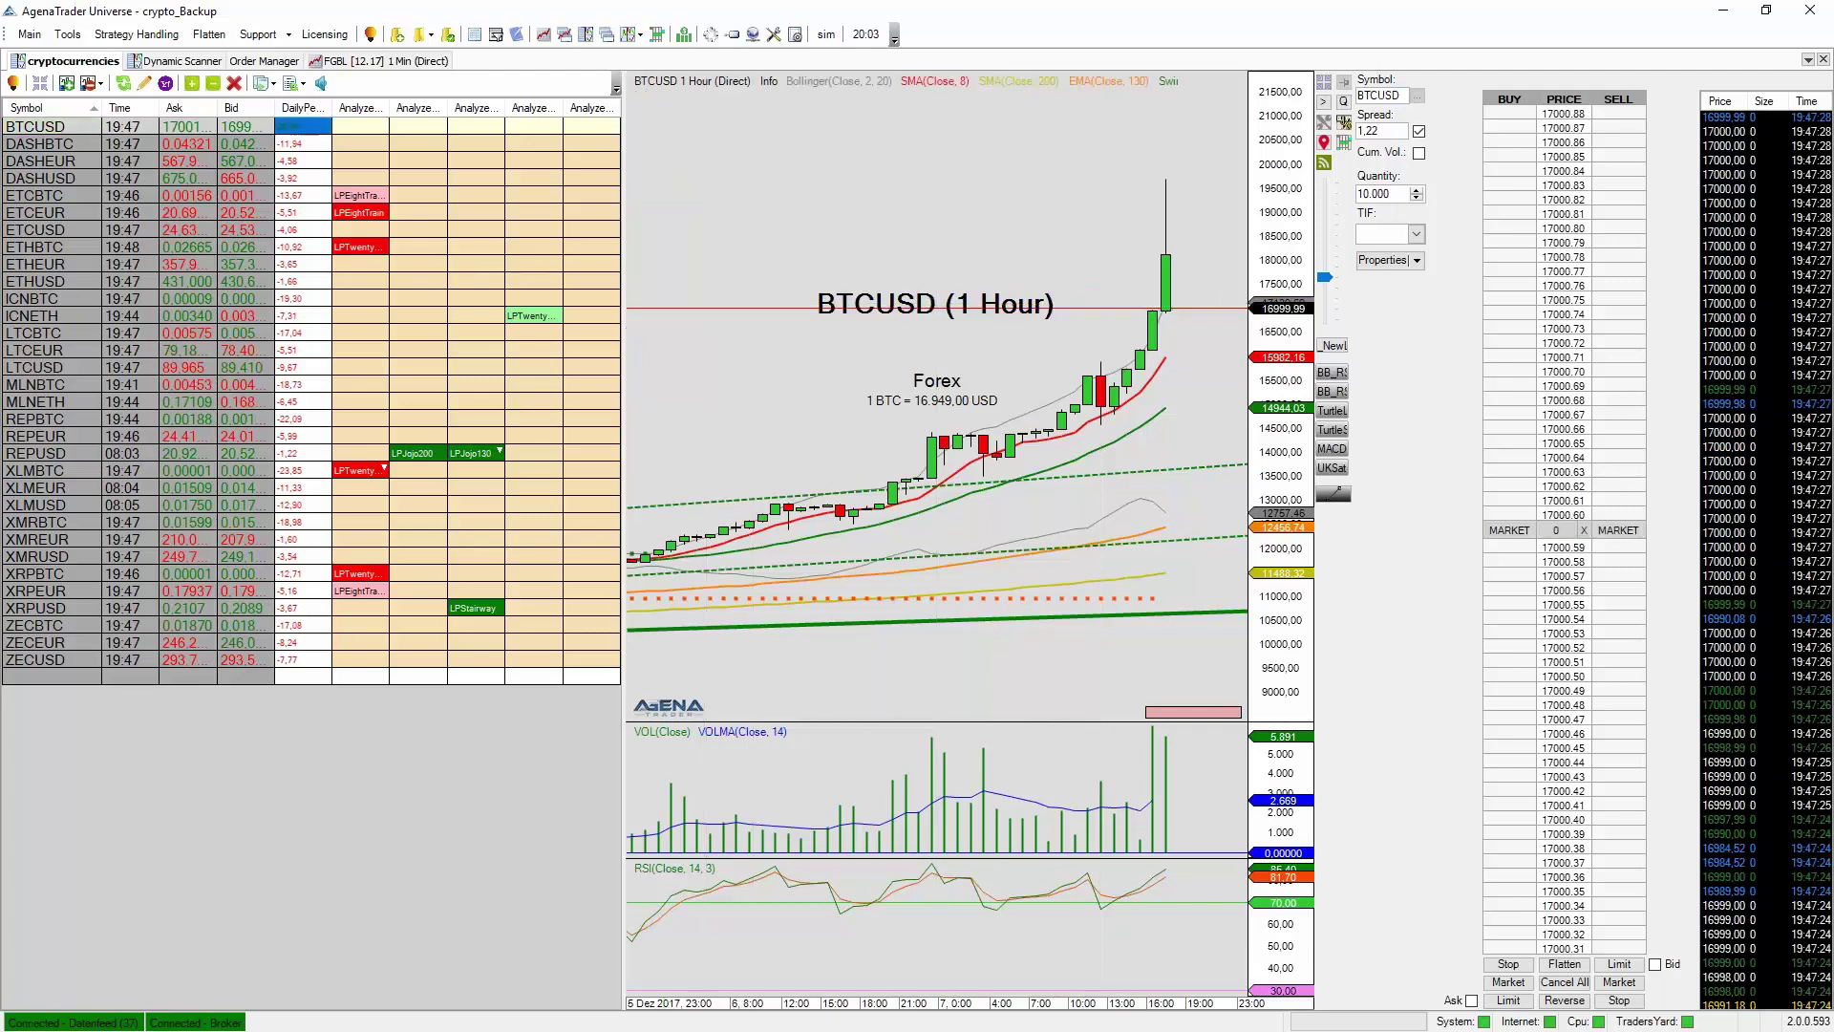
left_click(1345, 143)
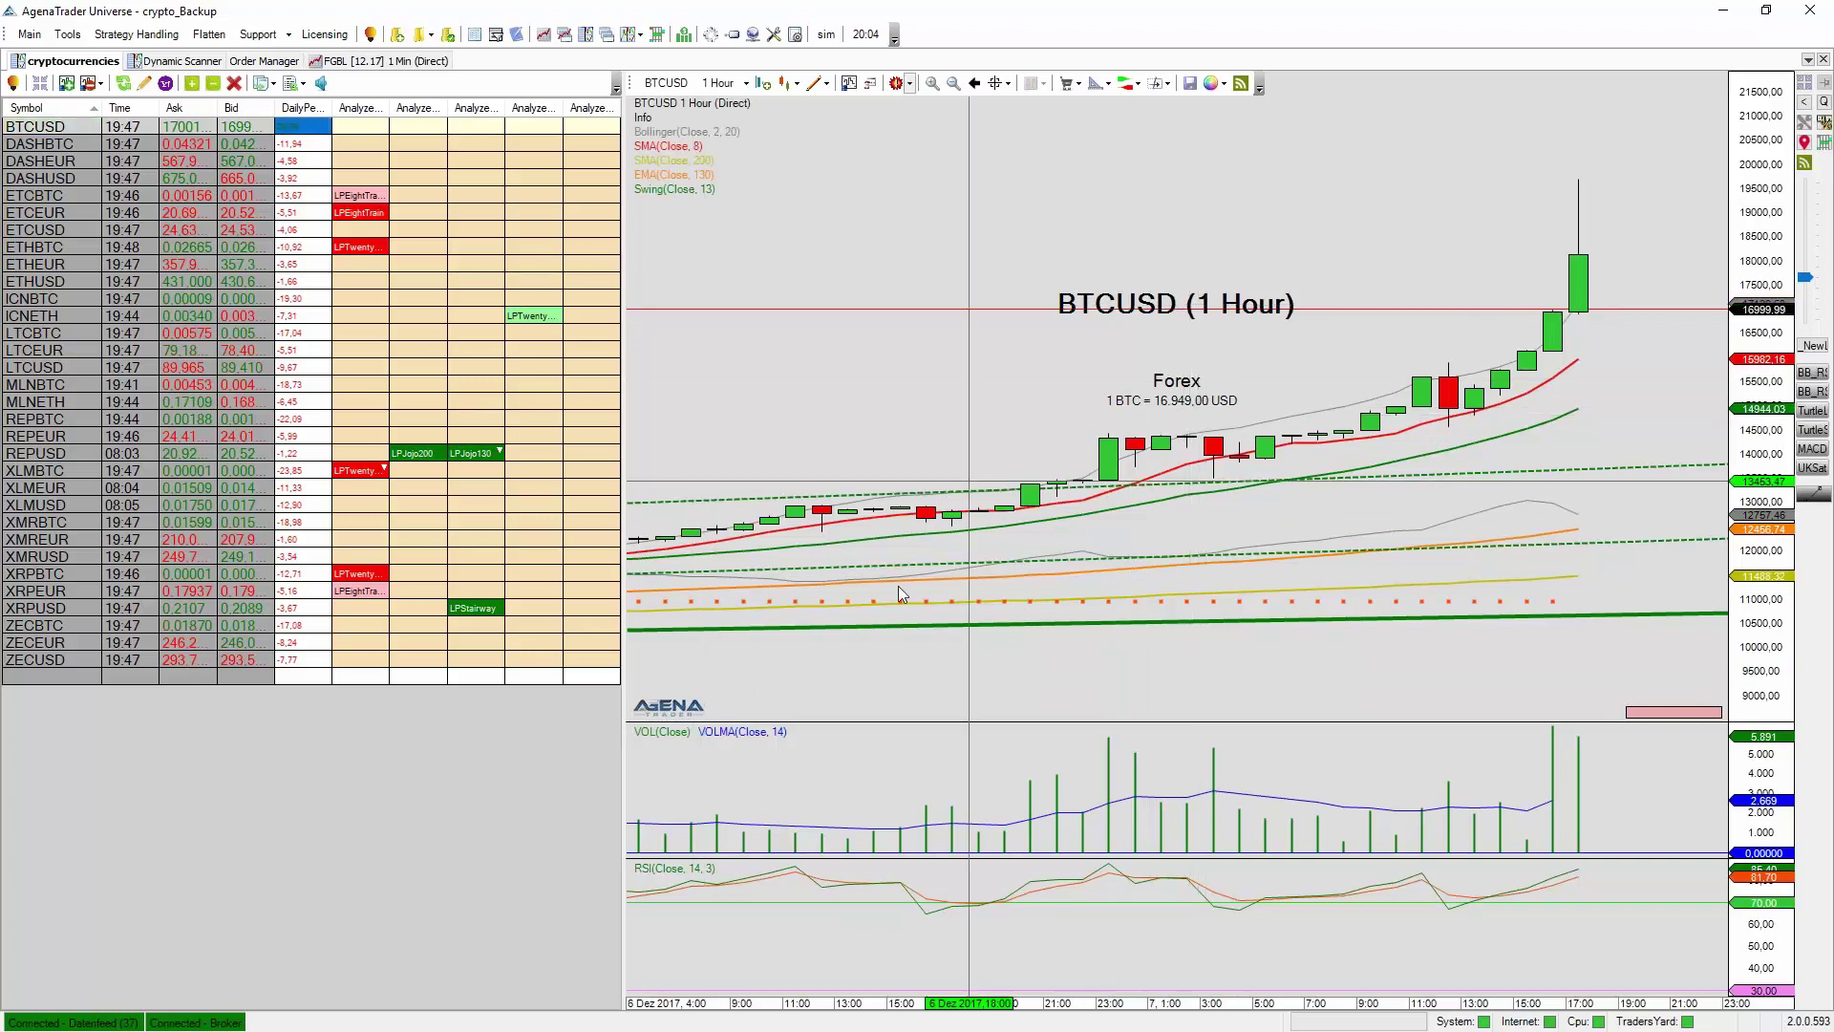
scroll(1051, 380, "up", 3)
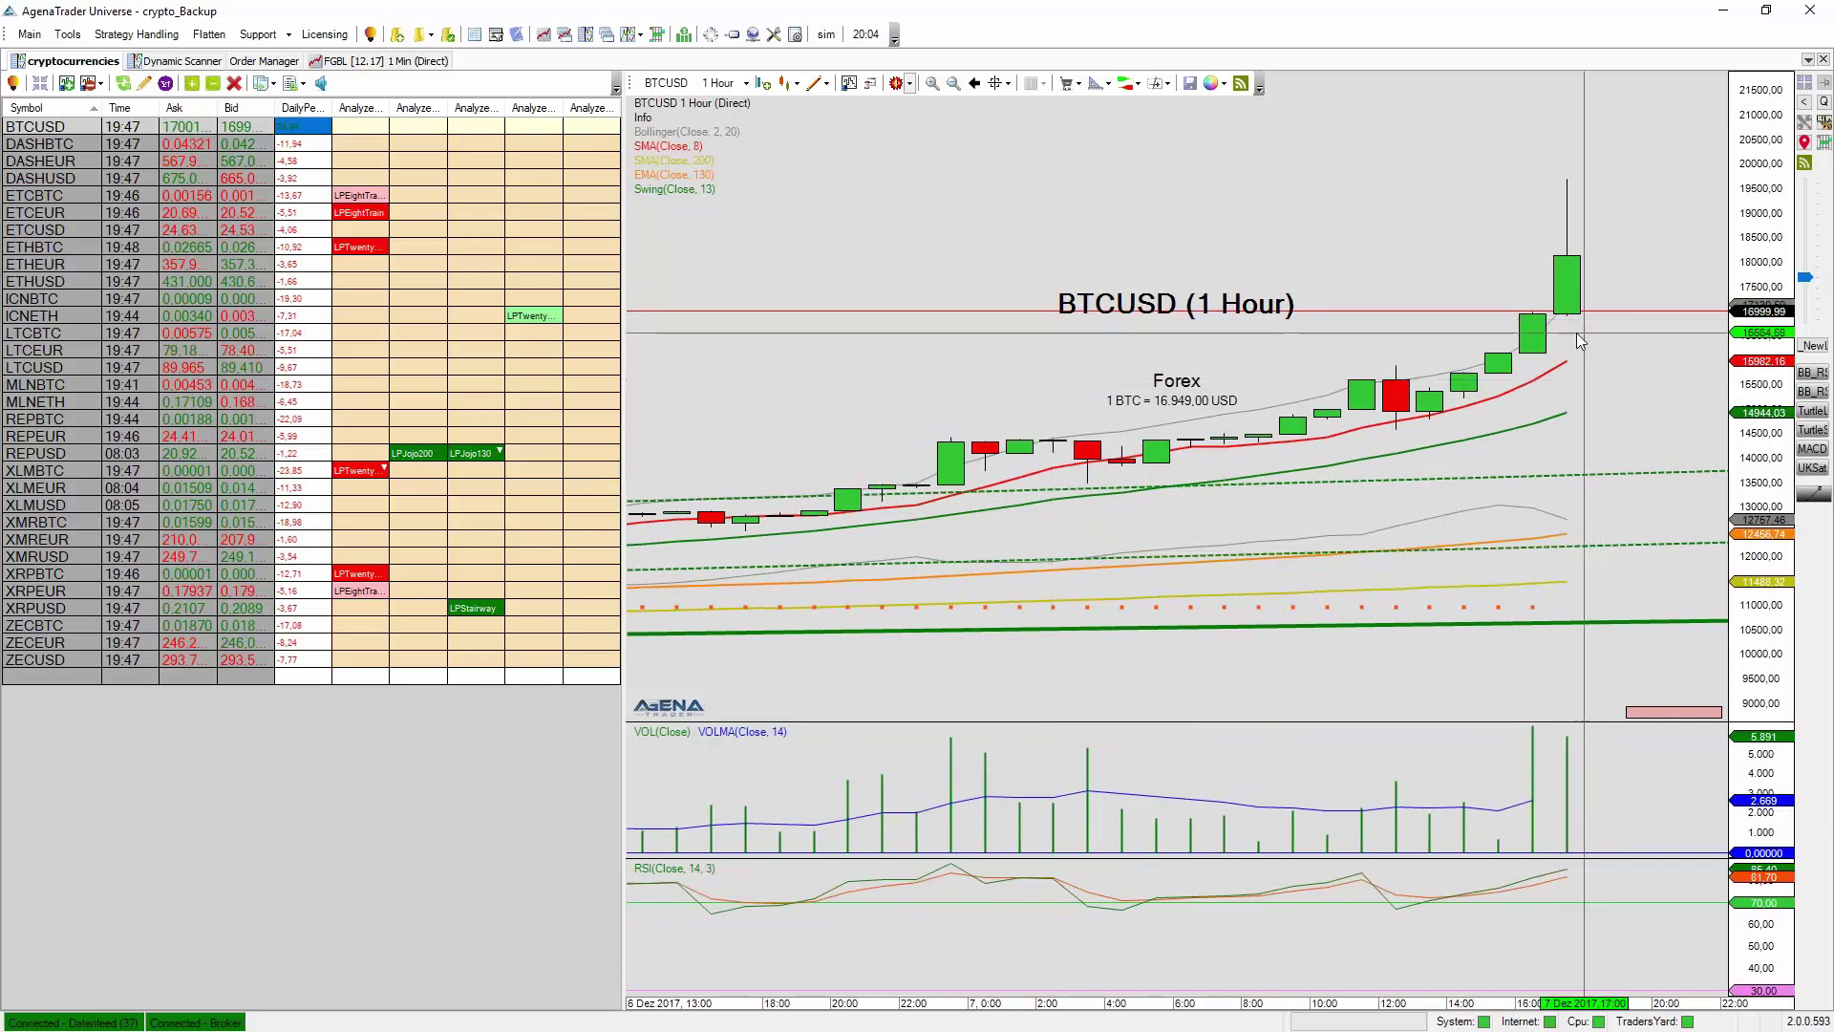
scroll(1584, 332, "down", 1)
scroll(1417, 374, "up", 2)
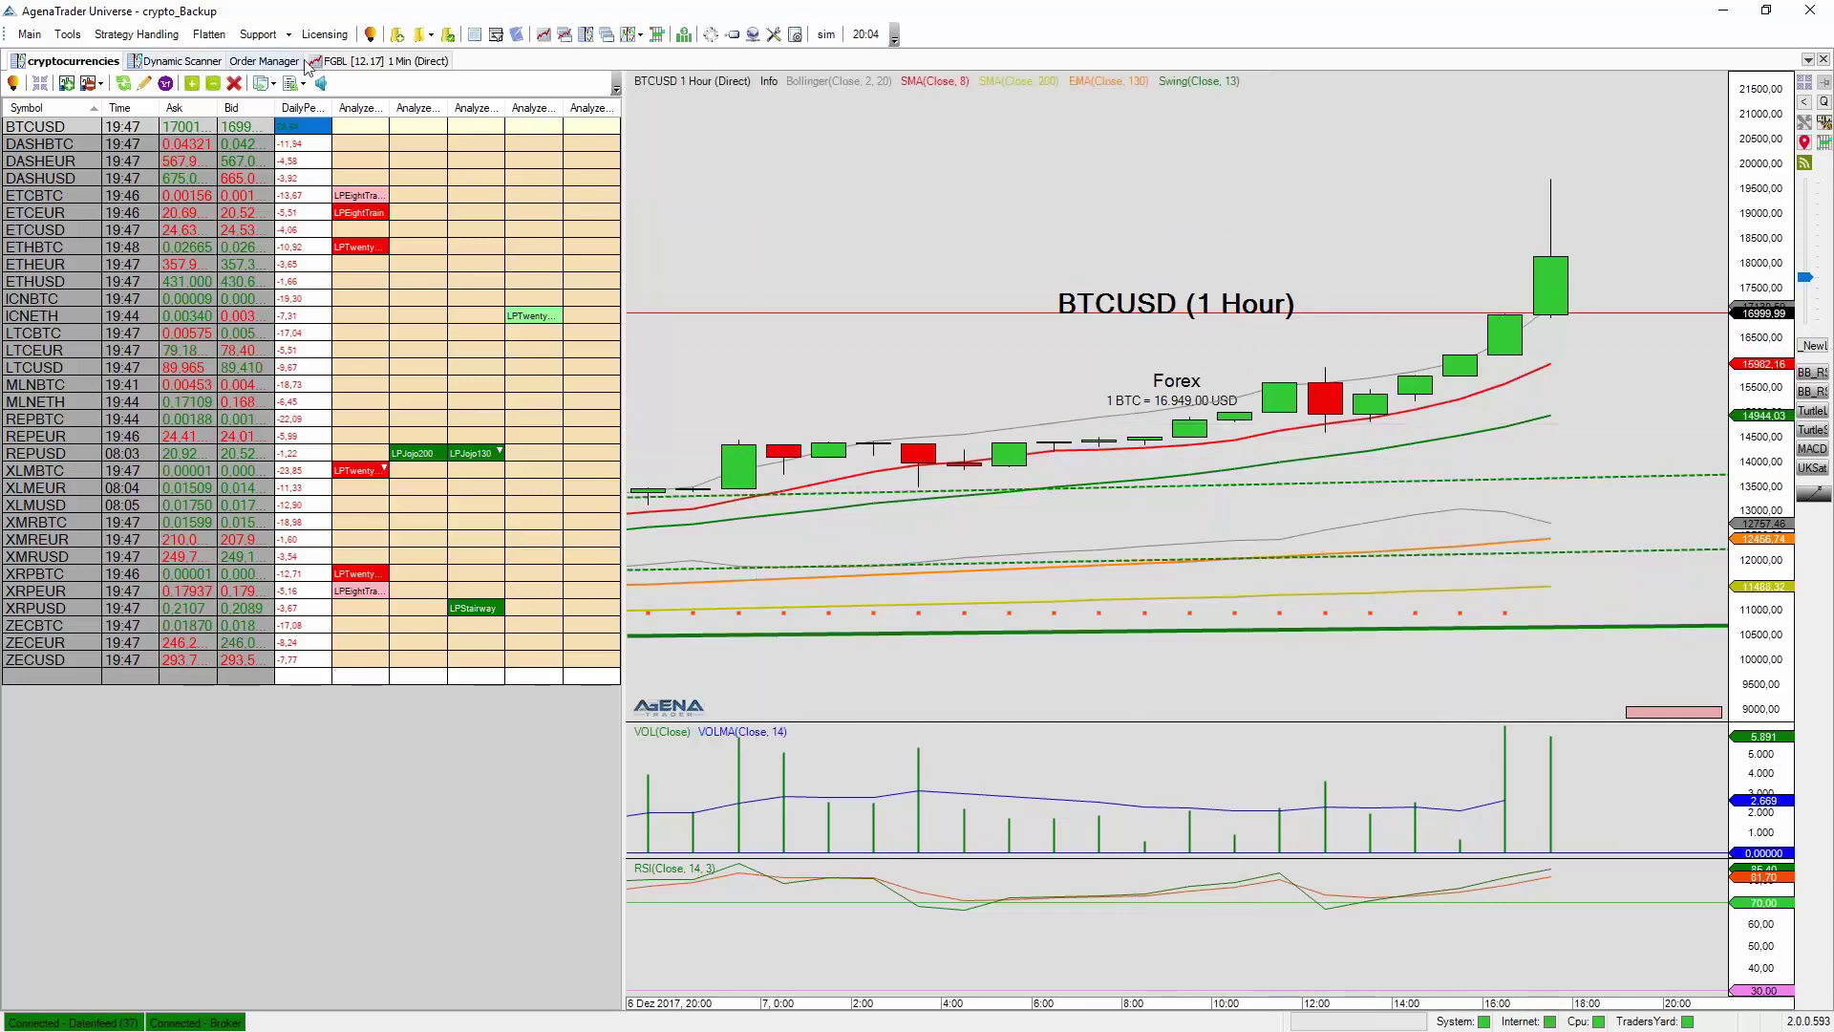
Bring up the FGBL [12.17] 1-minute chart.
left_click(341, 62)
scroll(1590, 483, "up", 1)
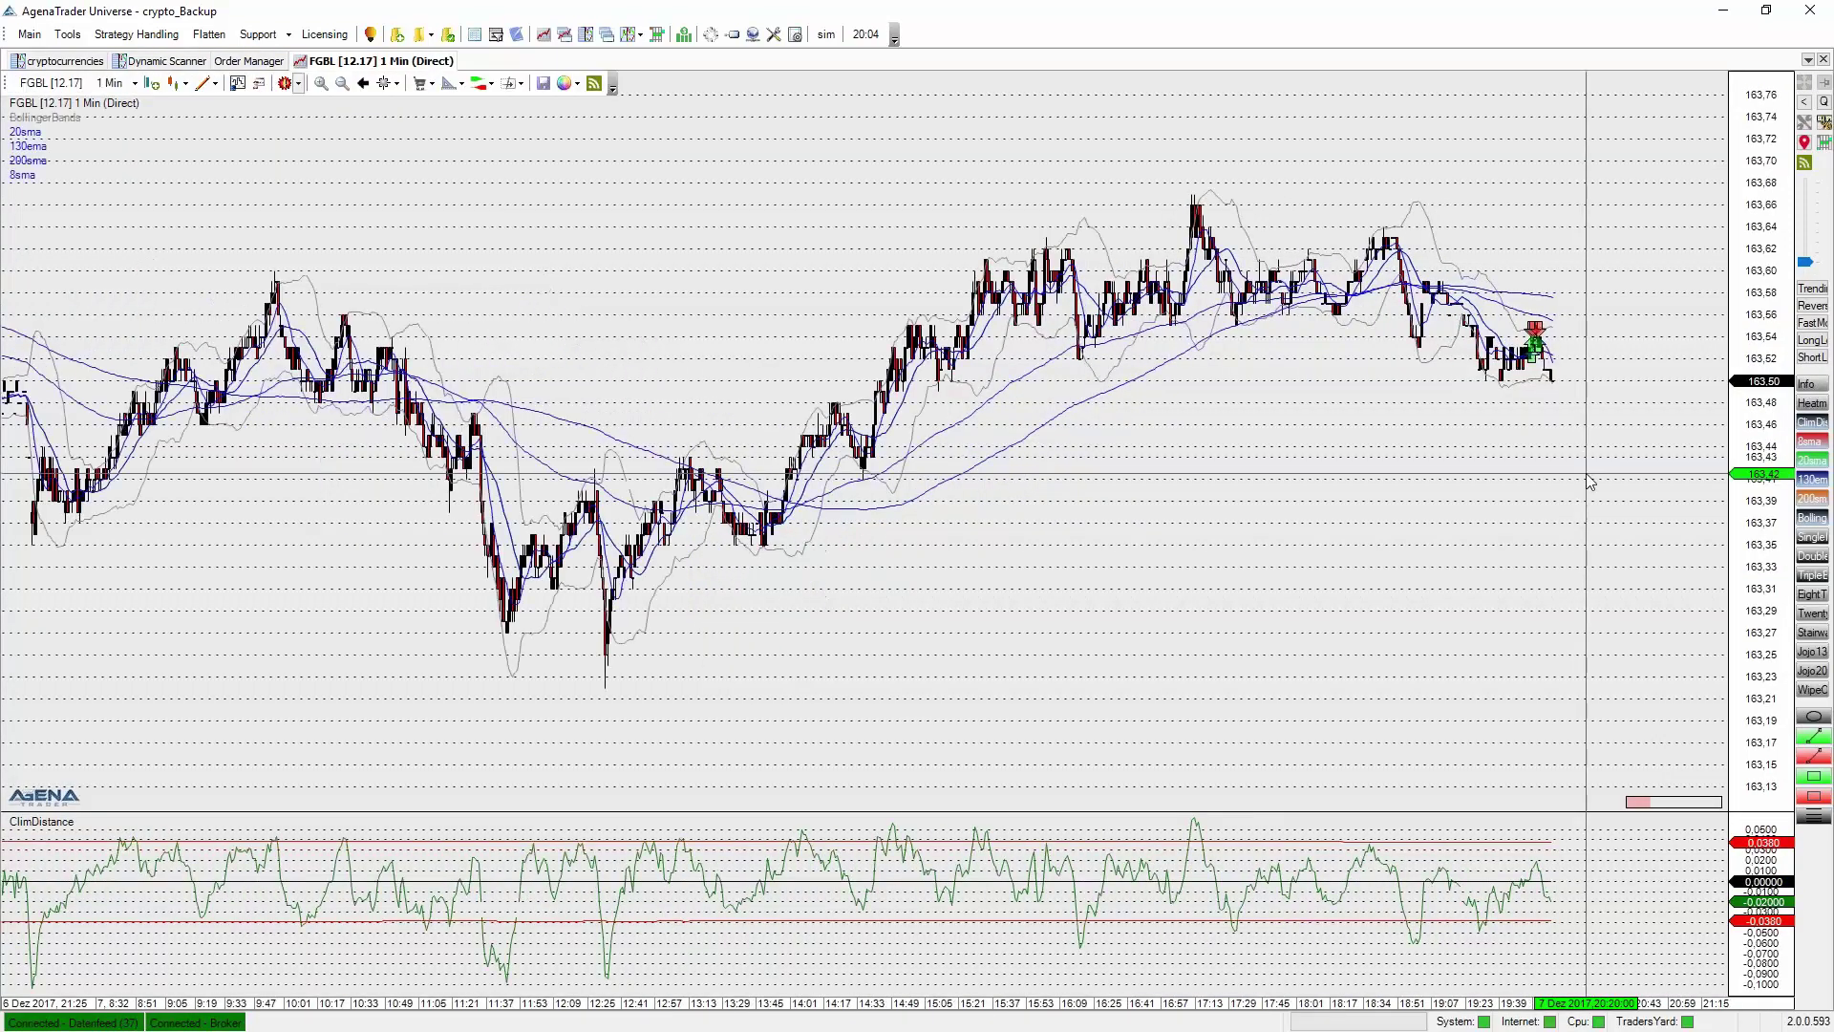
scroll(1590, 483, "up", 1)
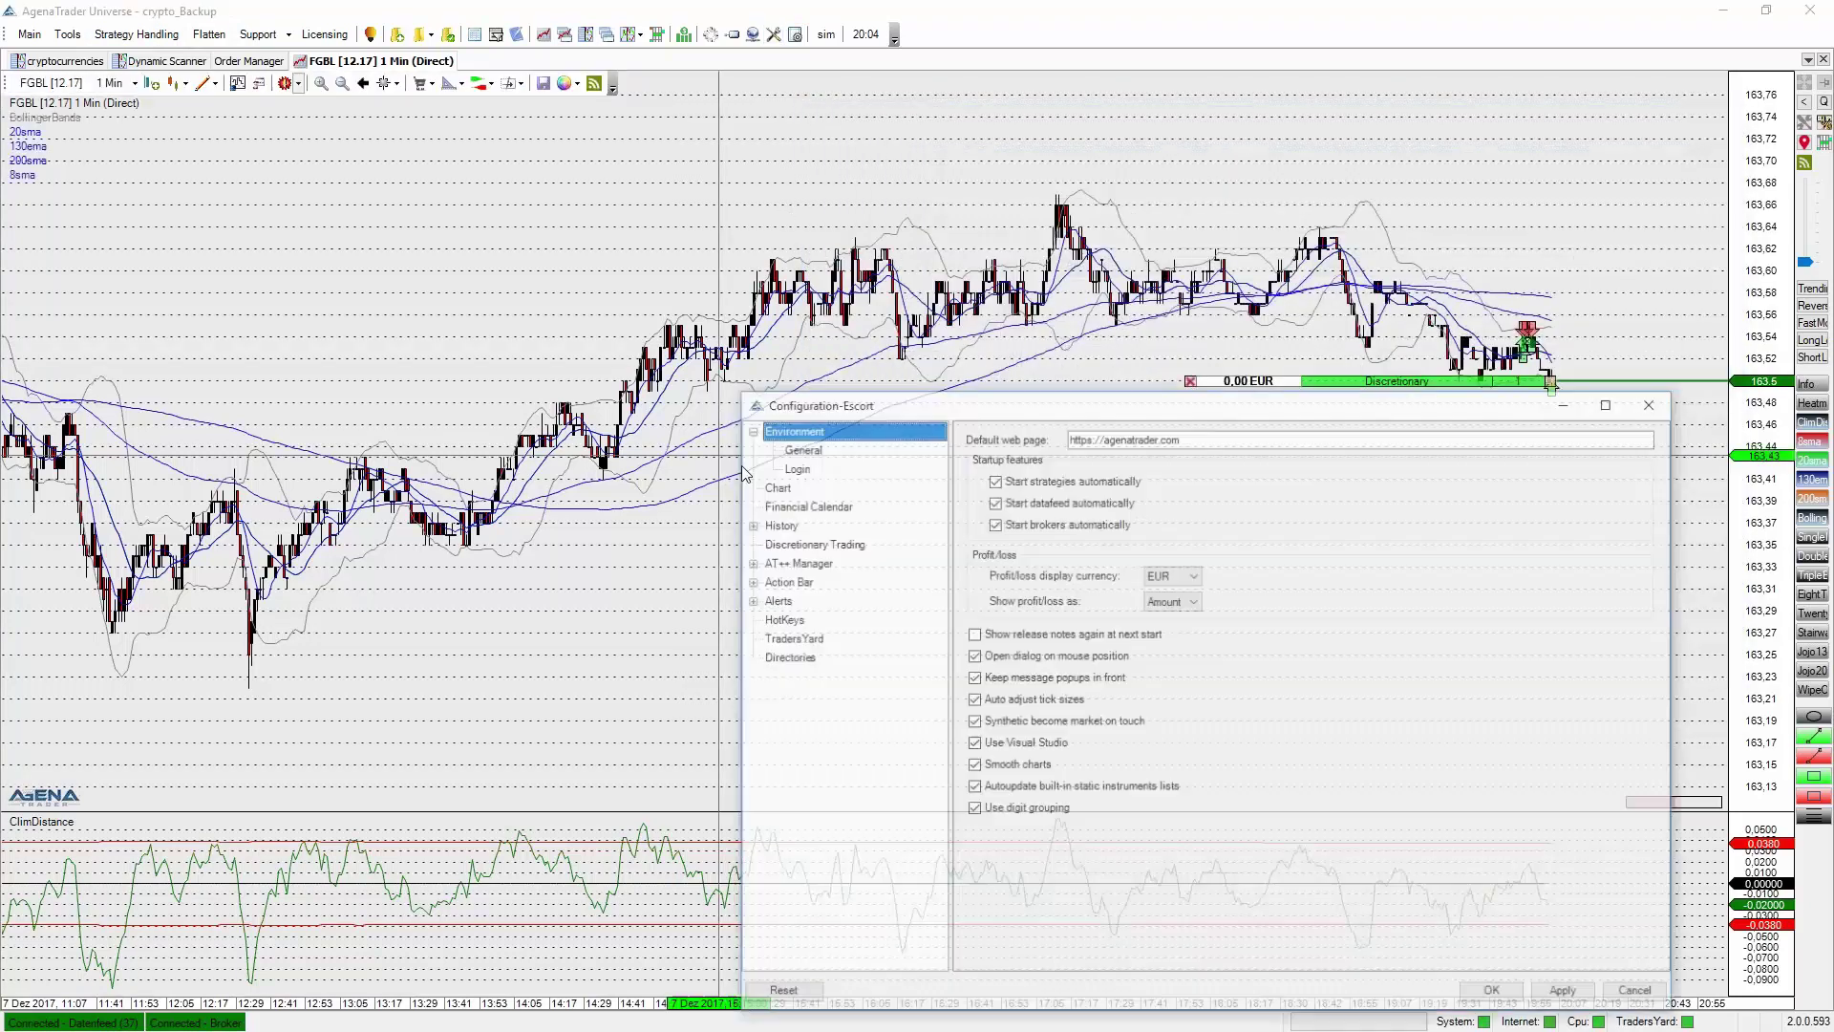
Assign the hotkey Ctrl+0 to the Flatten trade command in the Trading category and accept the configuration.
left_click(800, 619)
left_click(1003, 449)
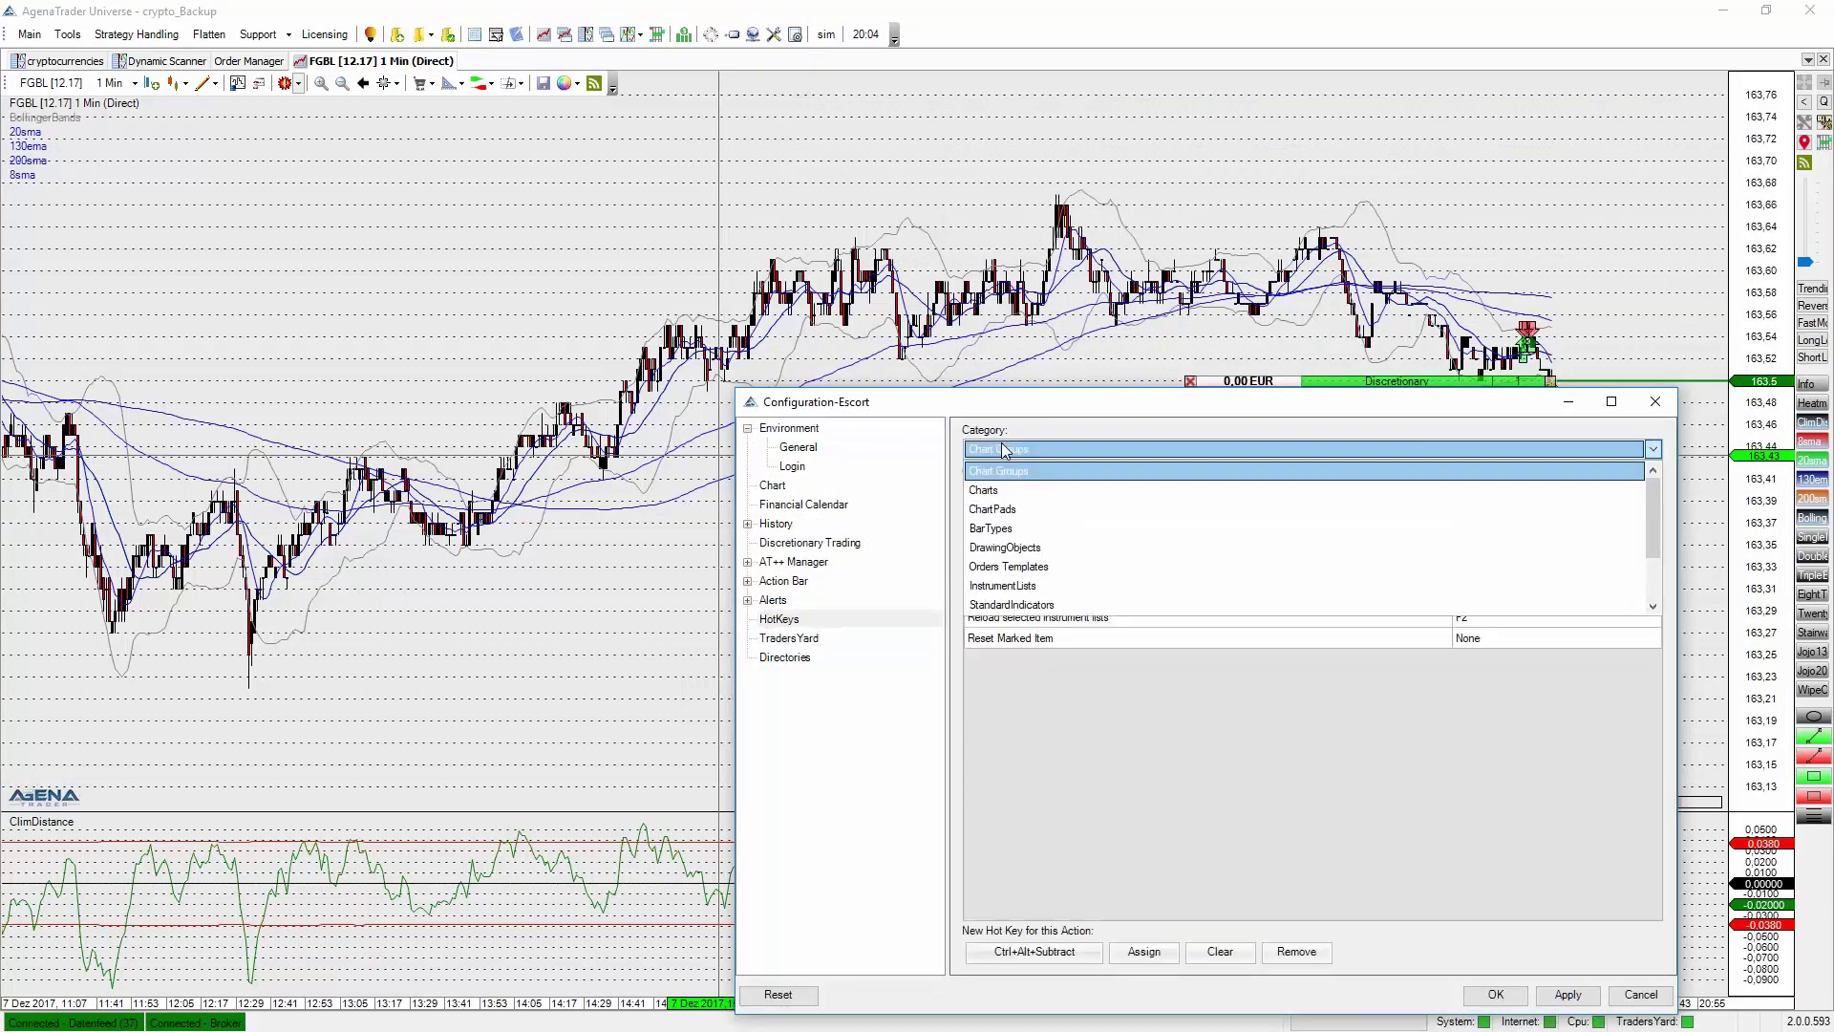
scroll(1013, 525, "down", 2)
left_click(1030, 580)
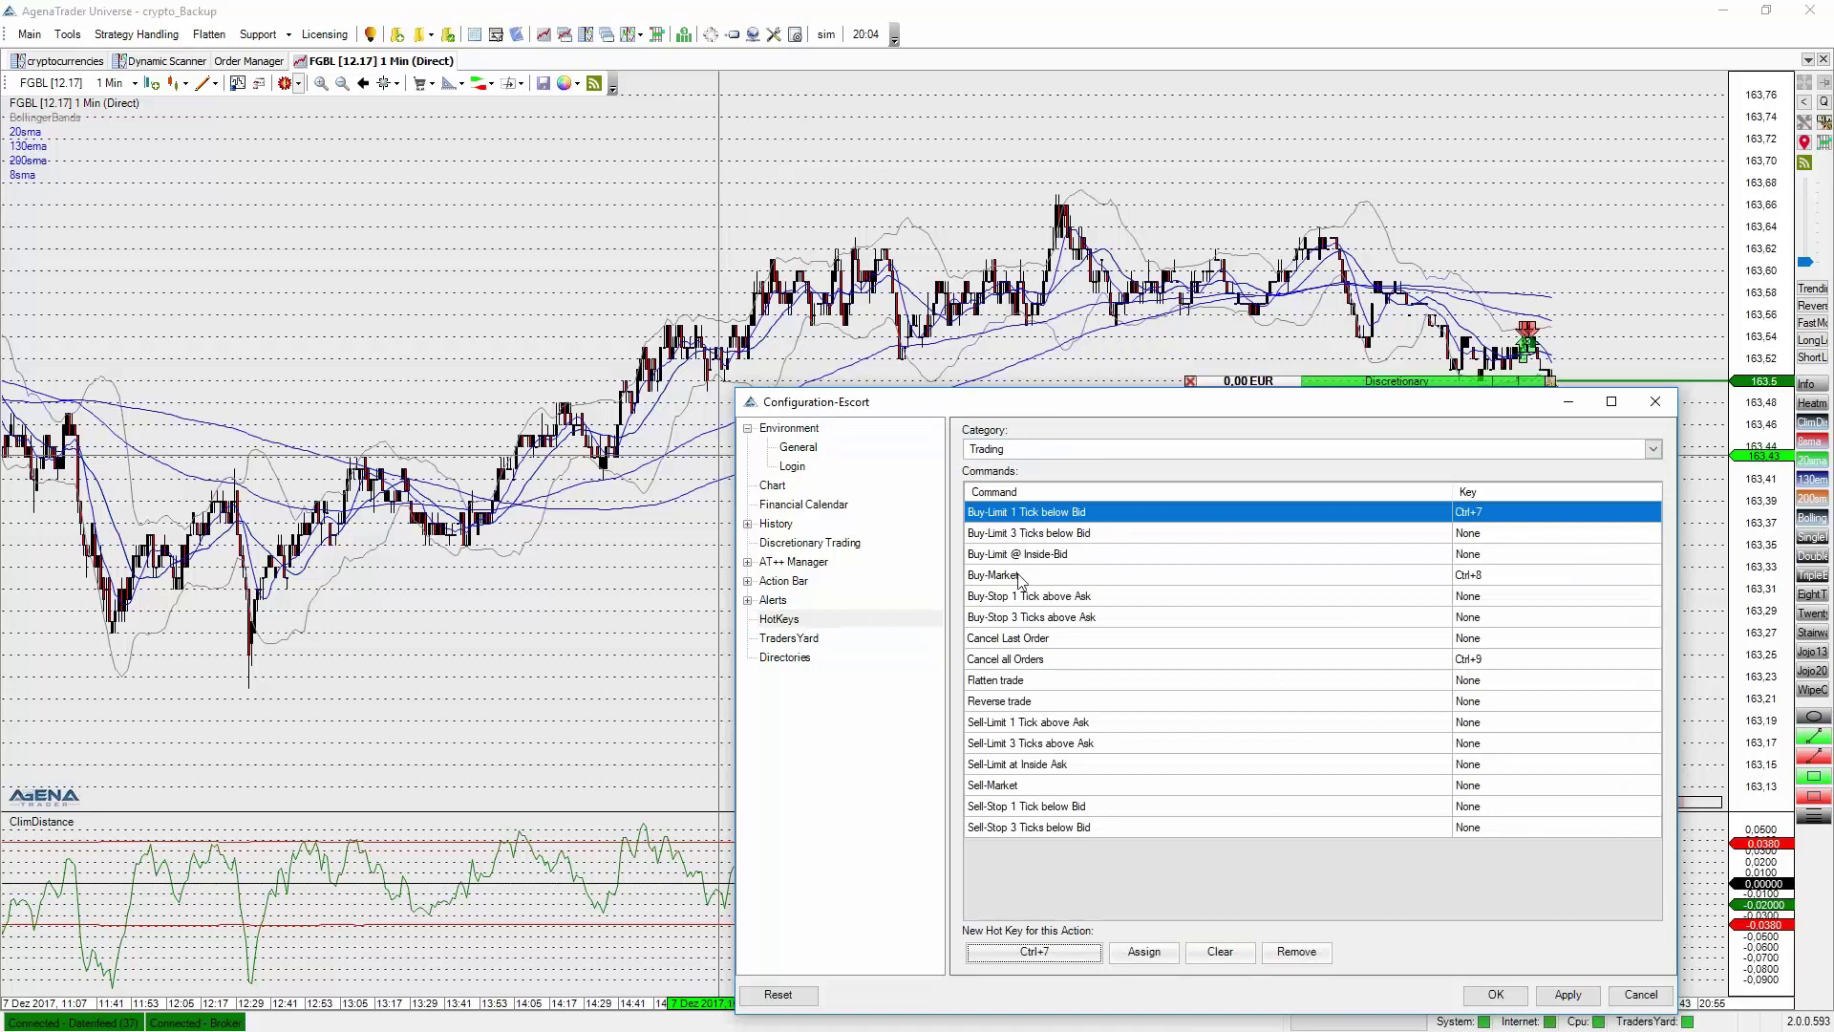
left_click(996, 682)
key("ctrl")
key("ctrl+0")
left_click(1144, 952)
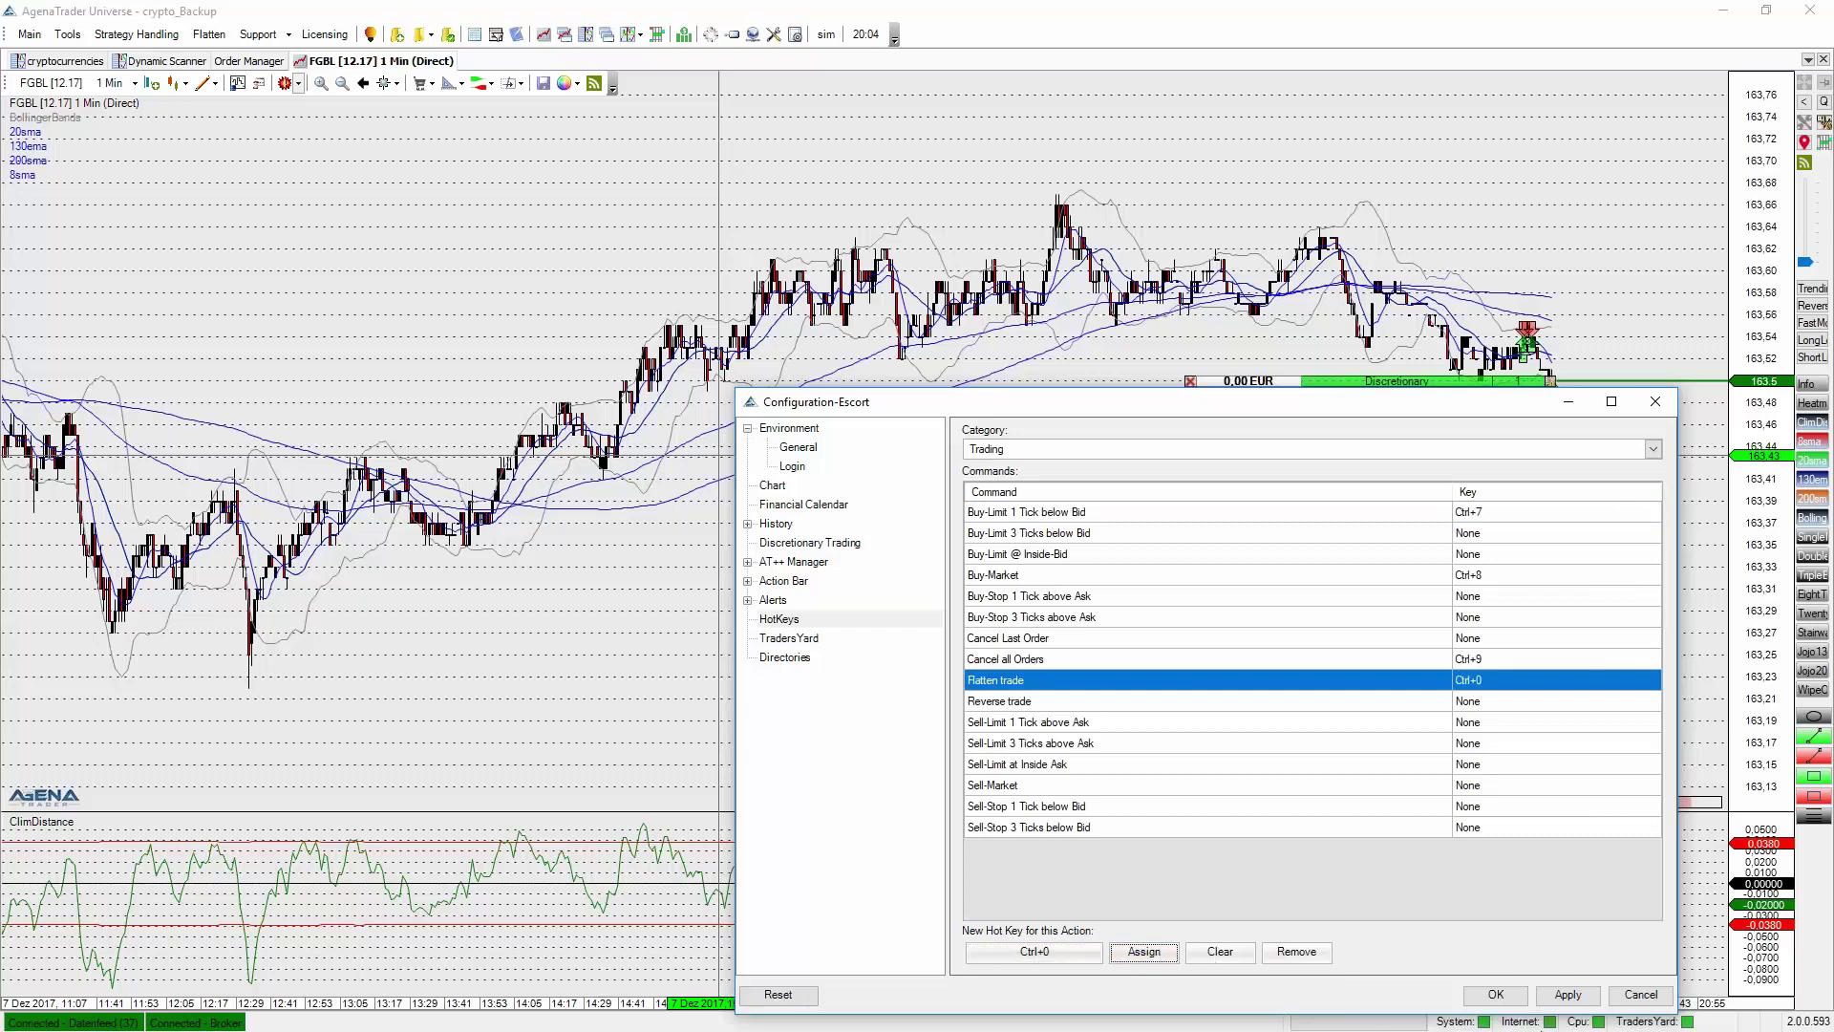
left_click(1492, 993)
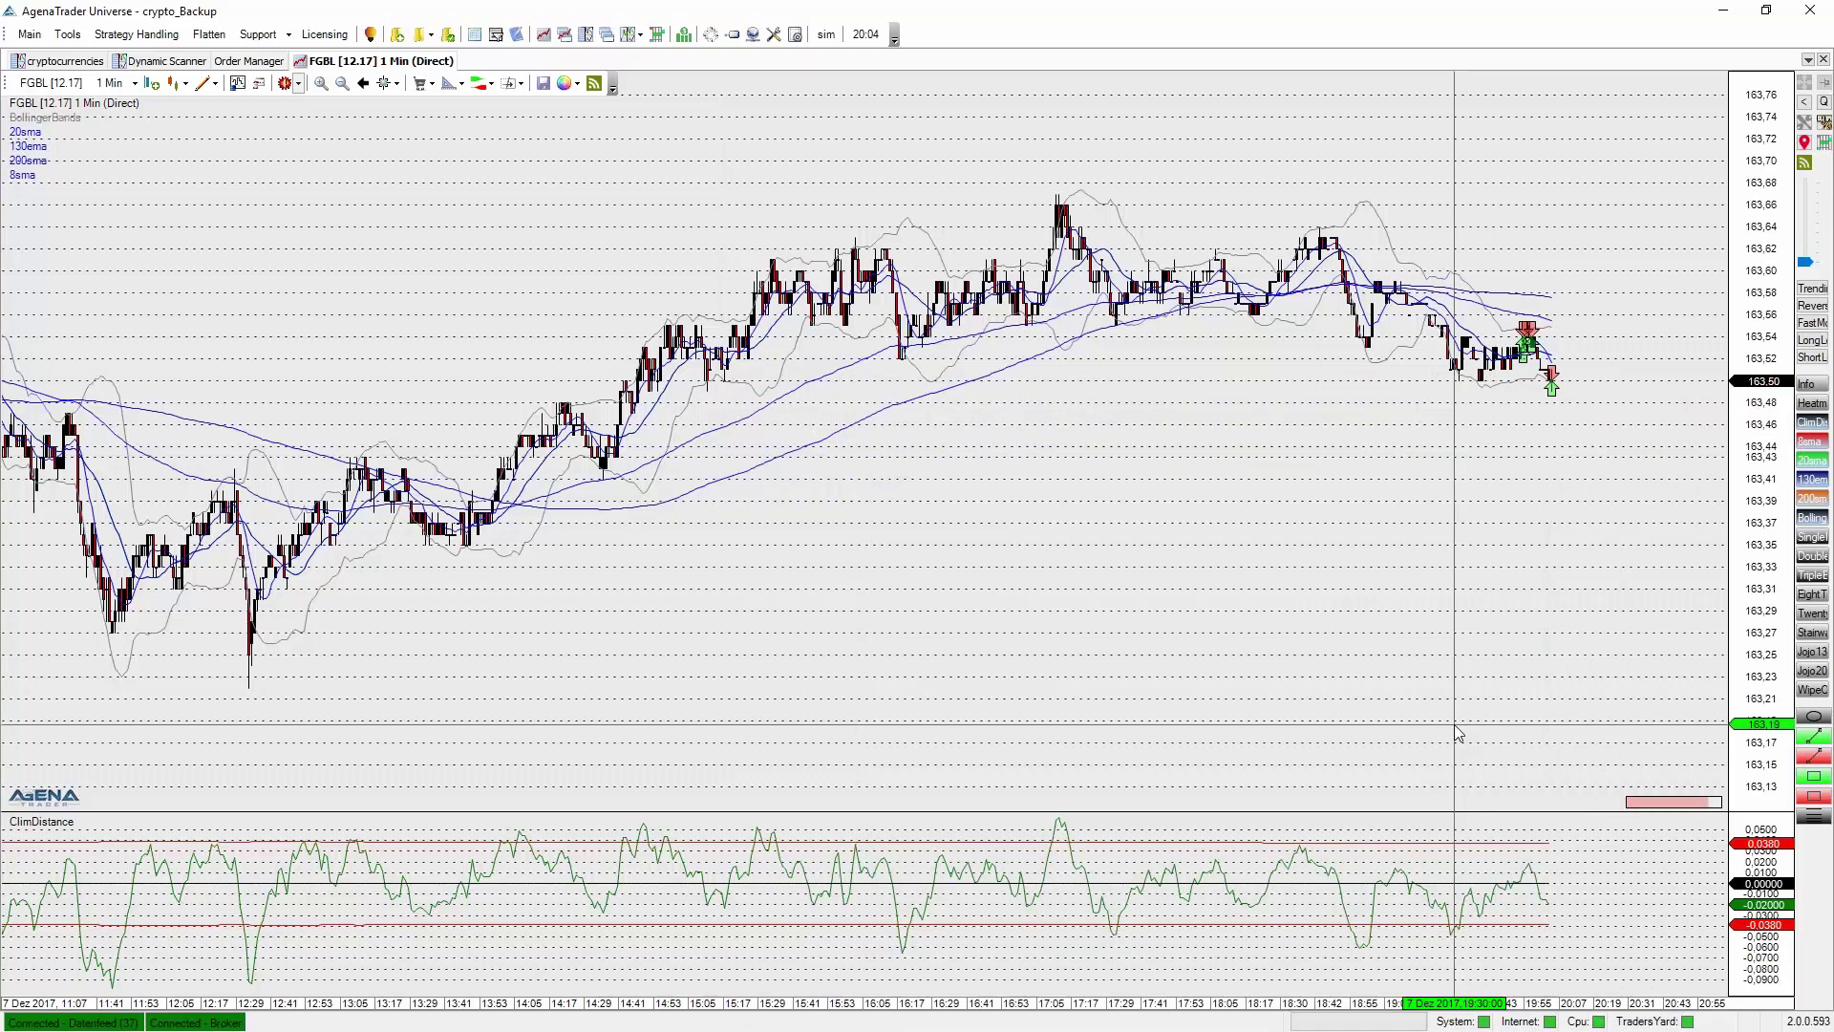
Open the Discretionary Trading configuration, look through the default order sizes for stocks, forex, futures and CFDs, and close it.
scroll(1194, 525, "up", 4)
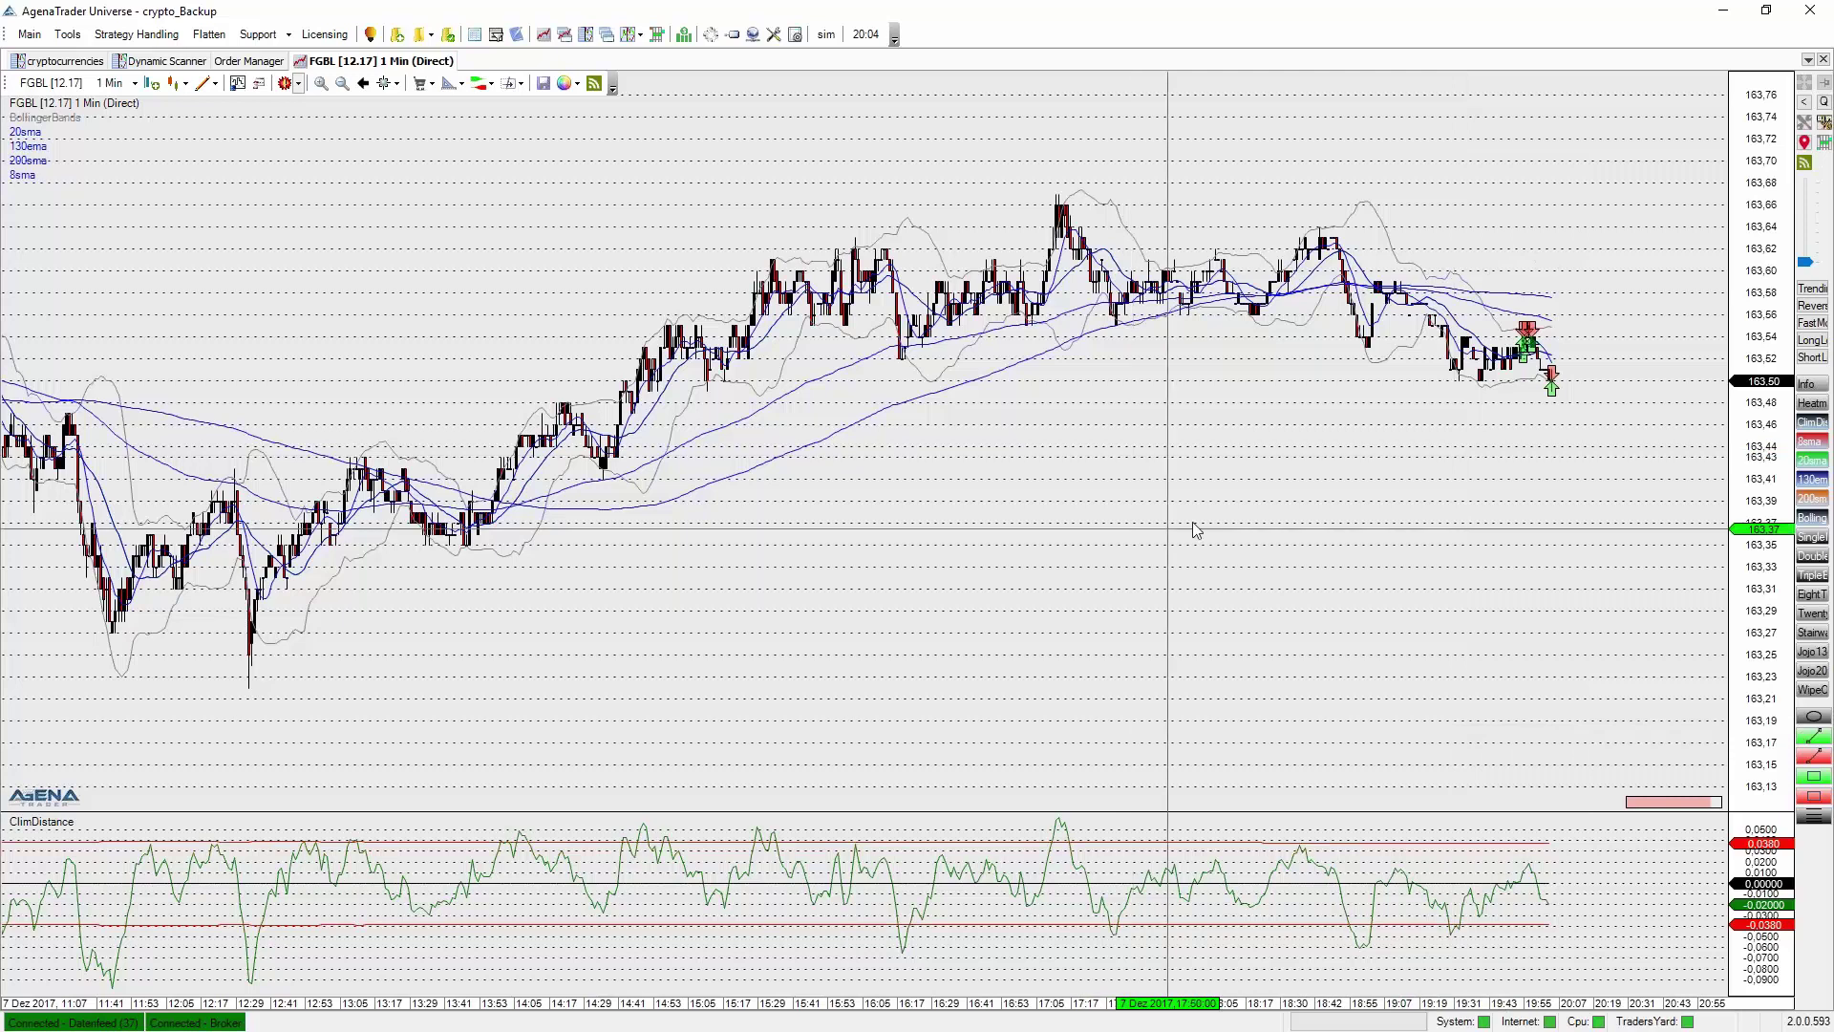
scroll(1173, 554, "down", 3)
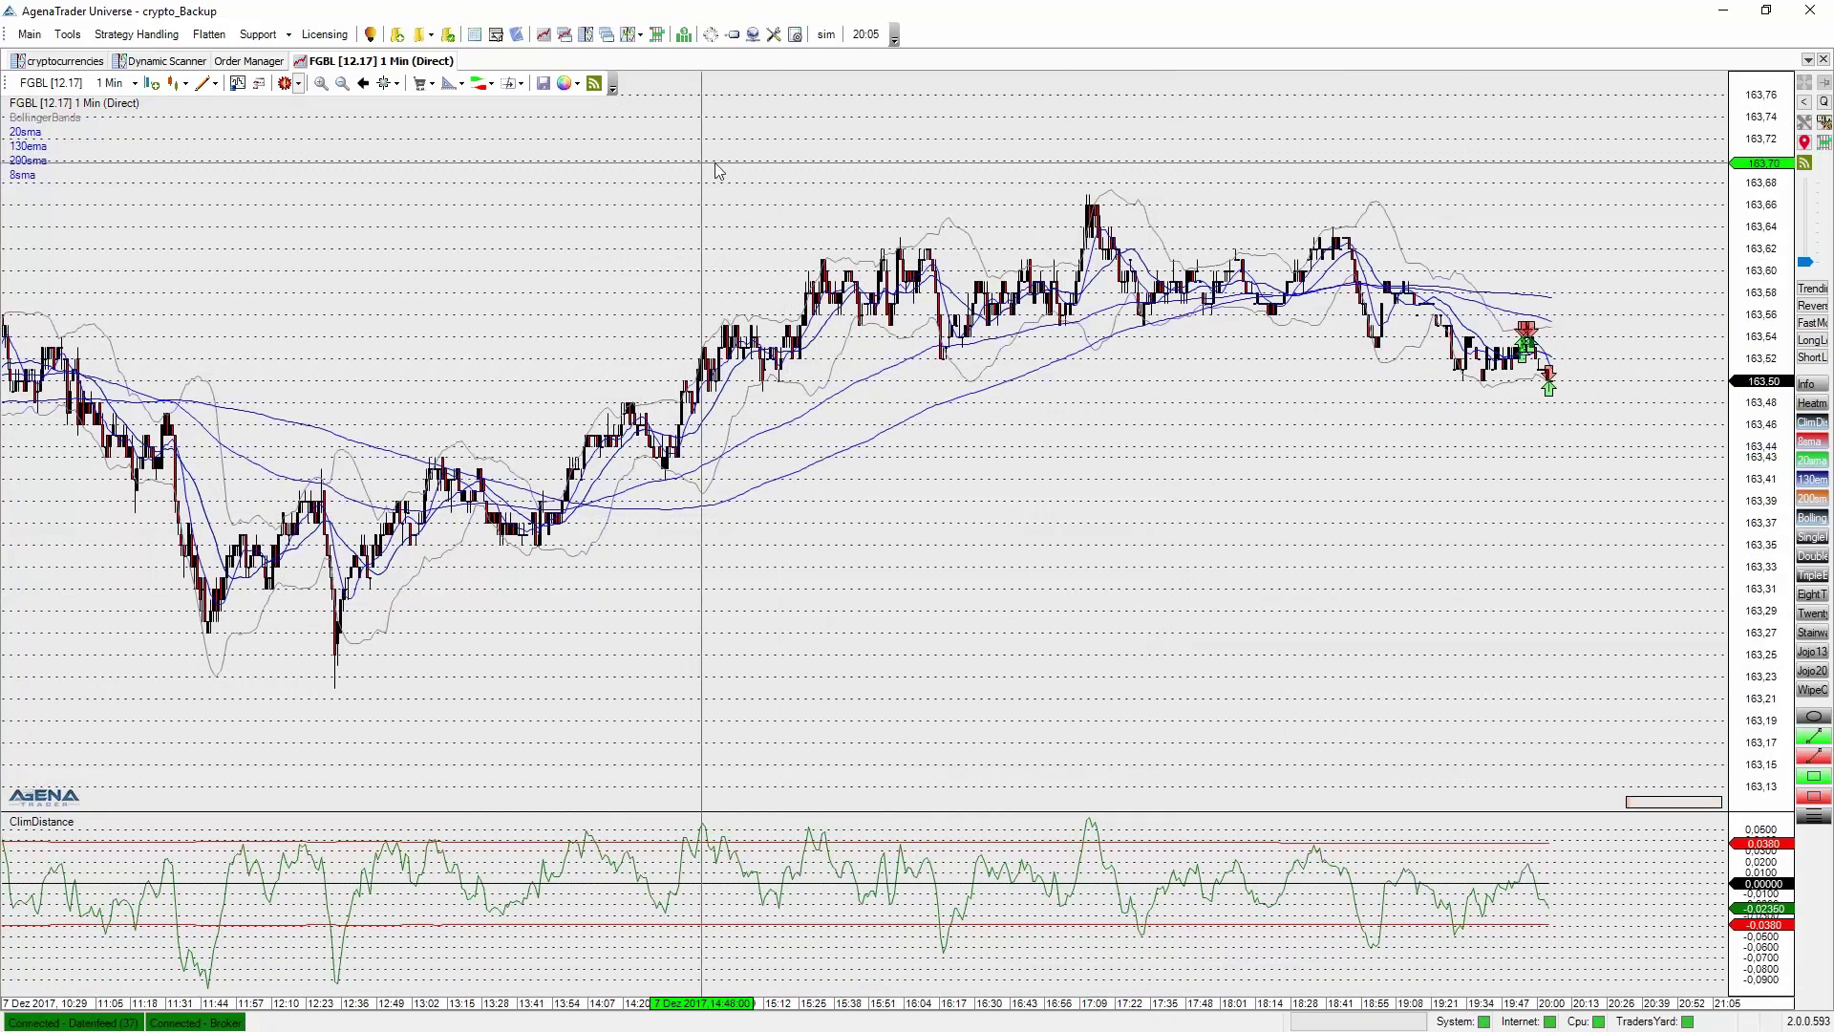
left_click(774, 35)
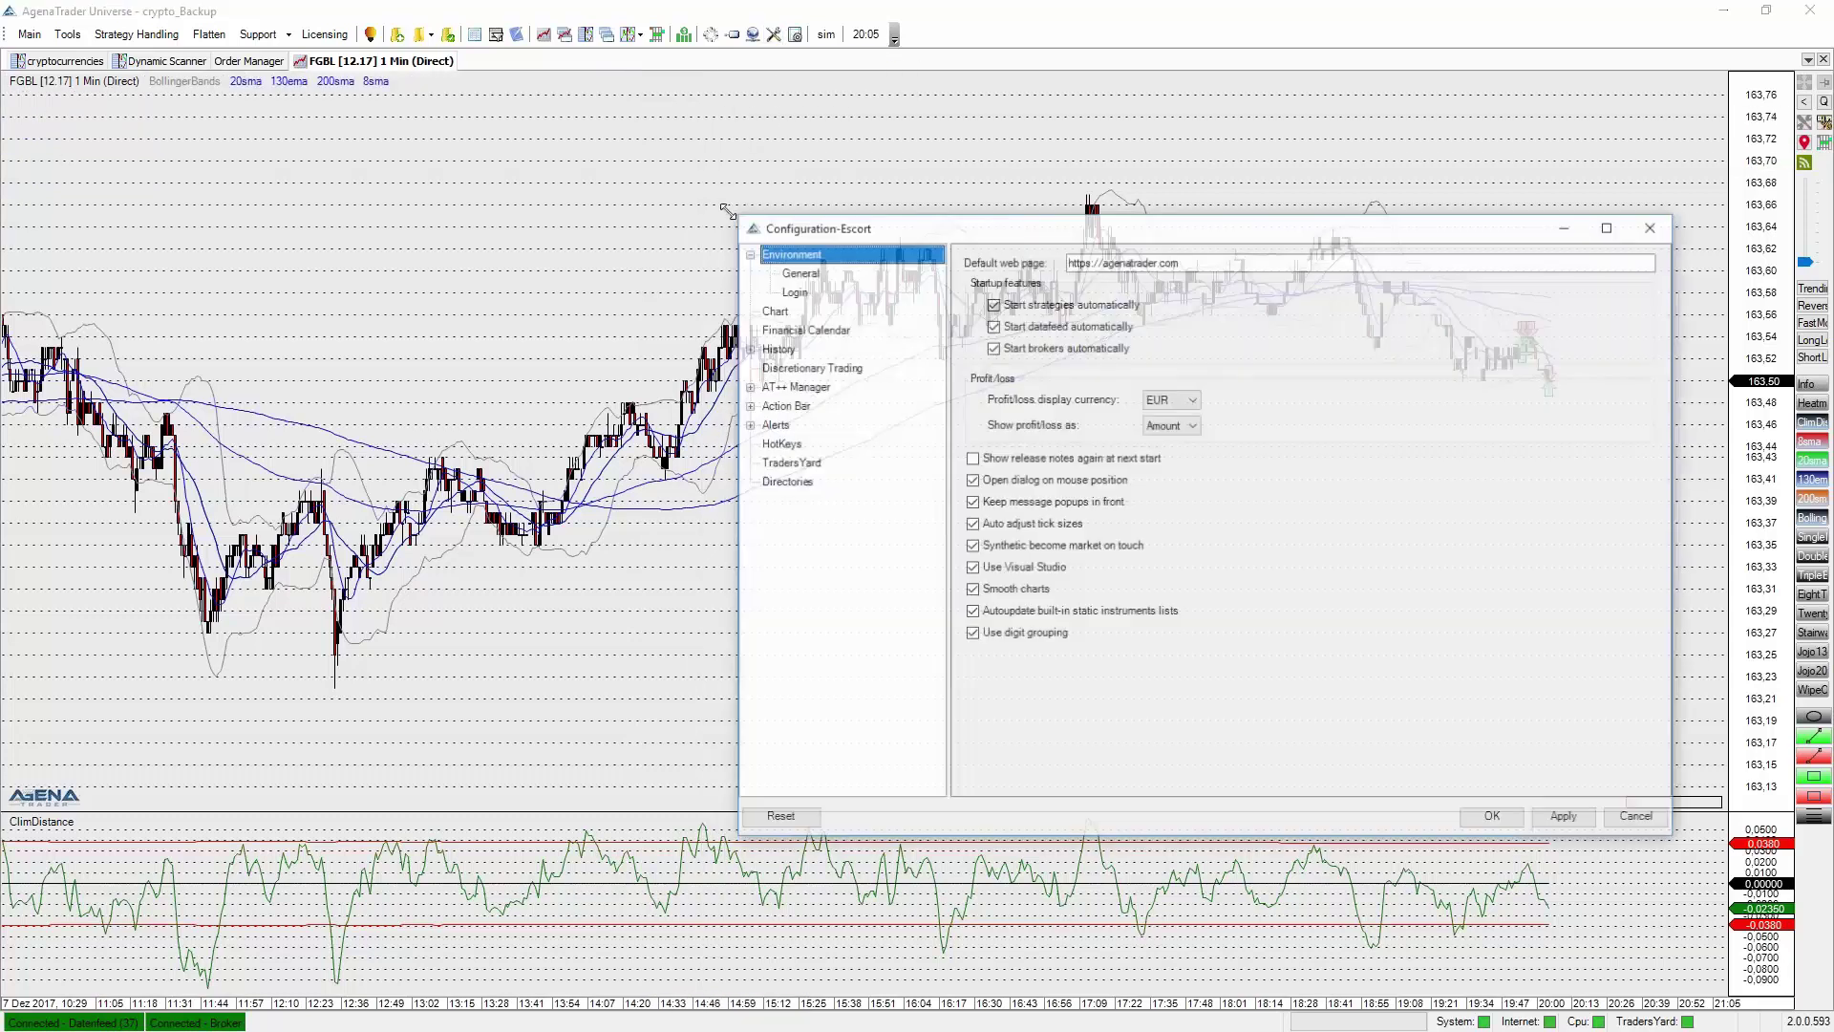
left_click(1606, 228)
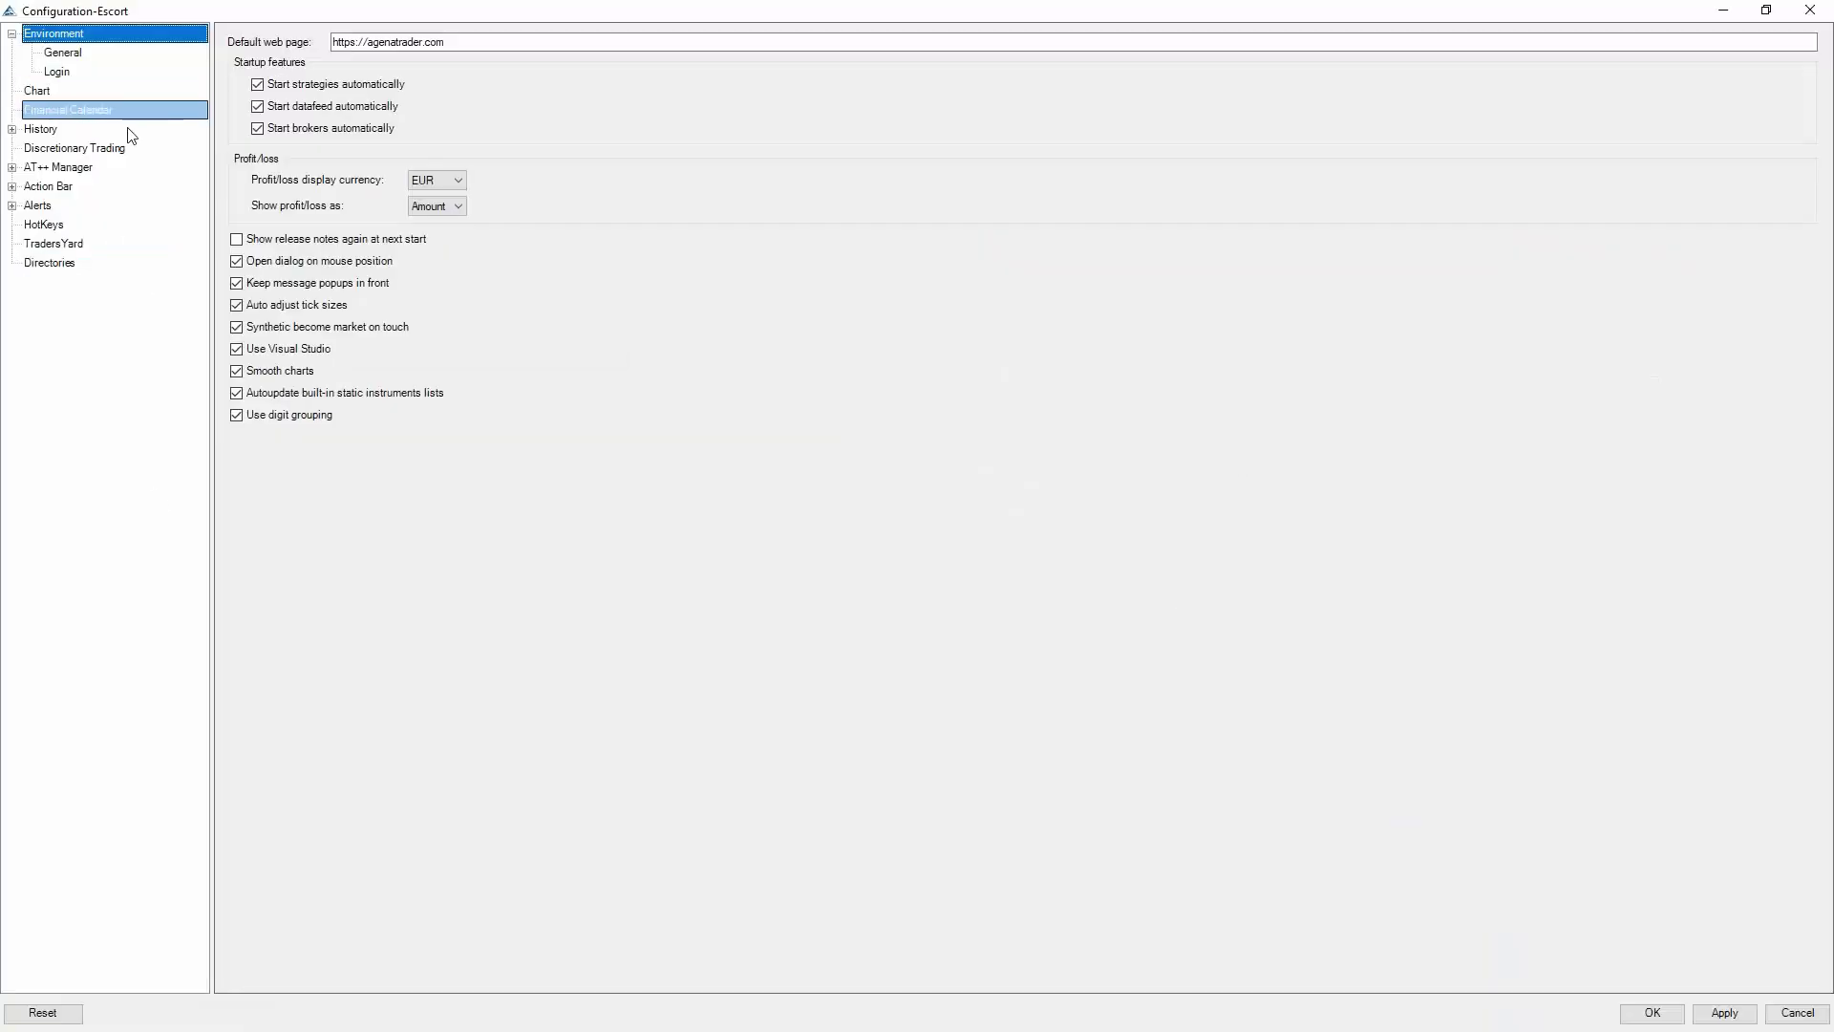
left_click(77, 149)
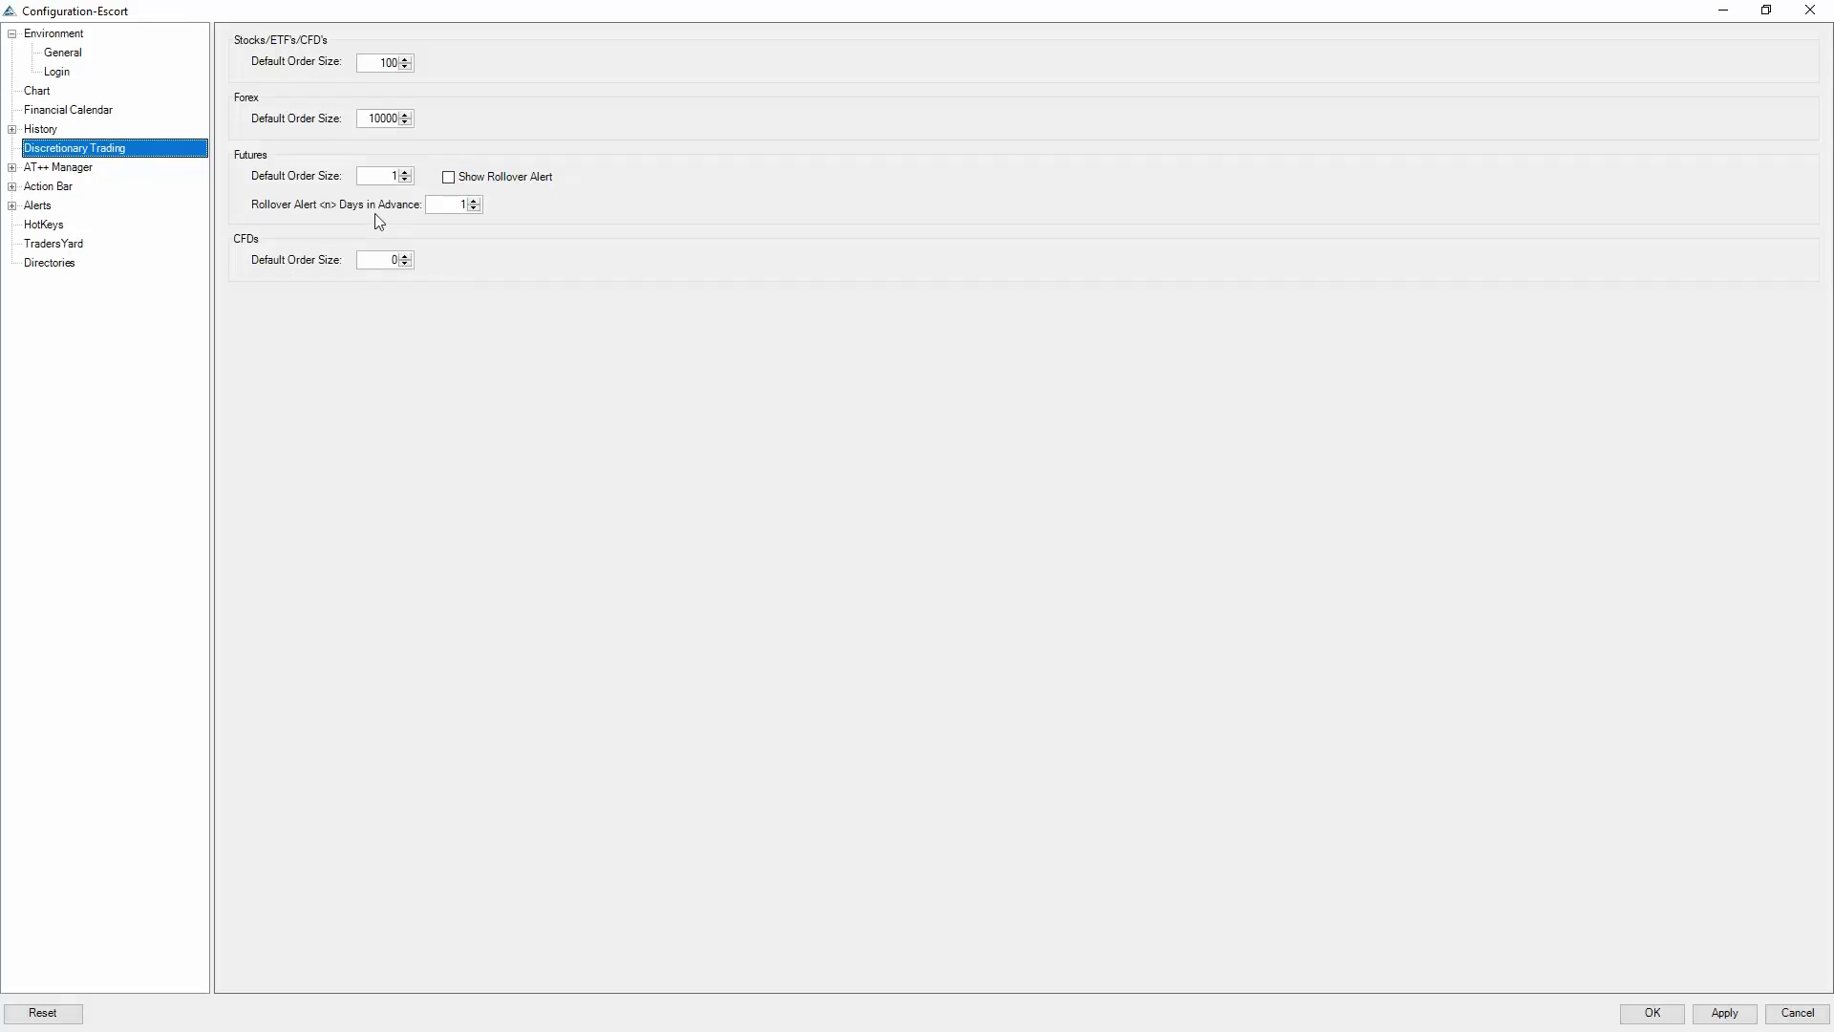
key("Tab")
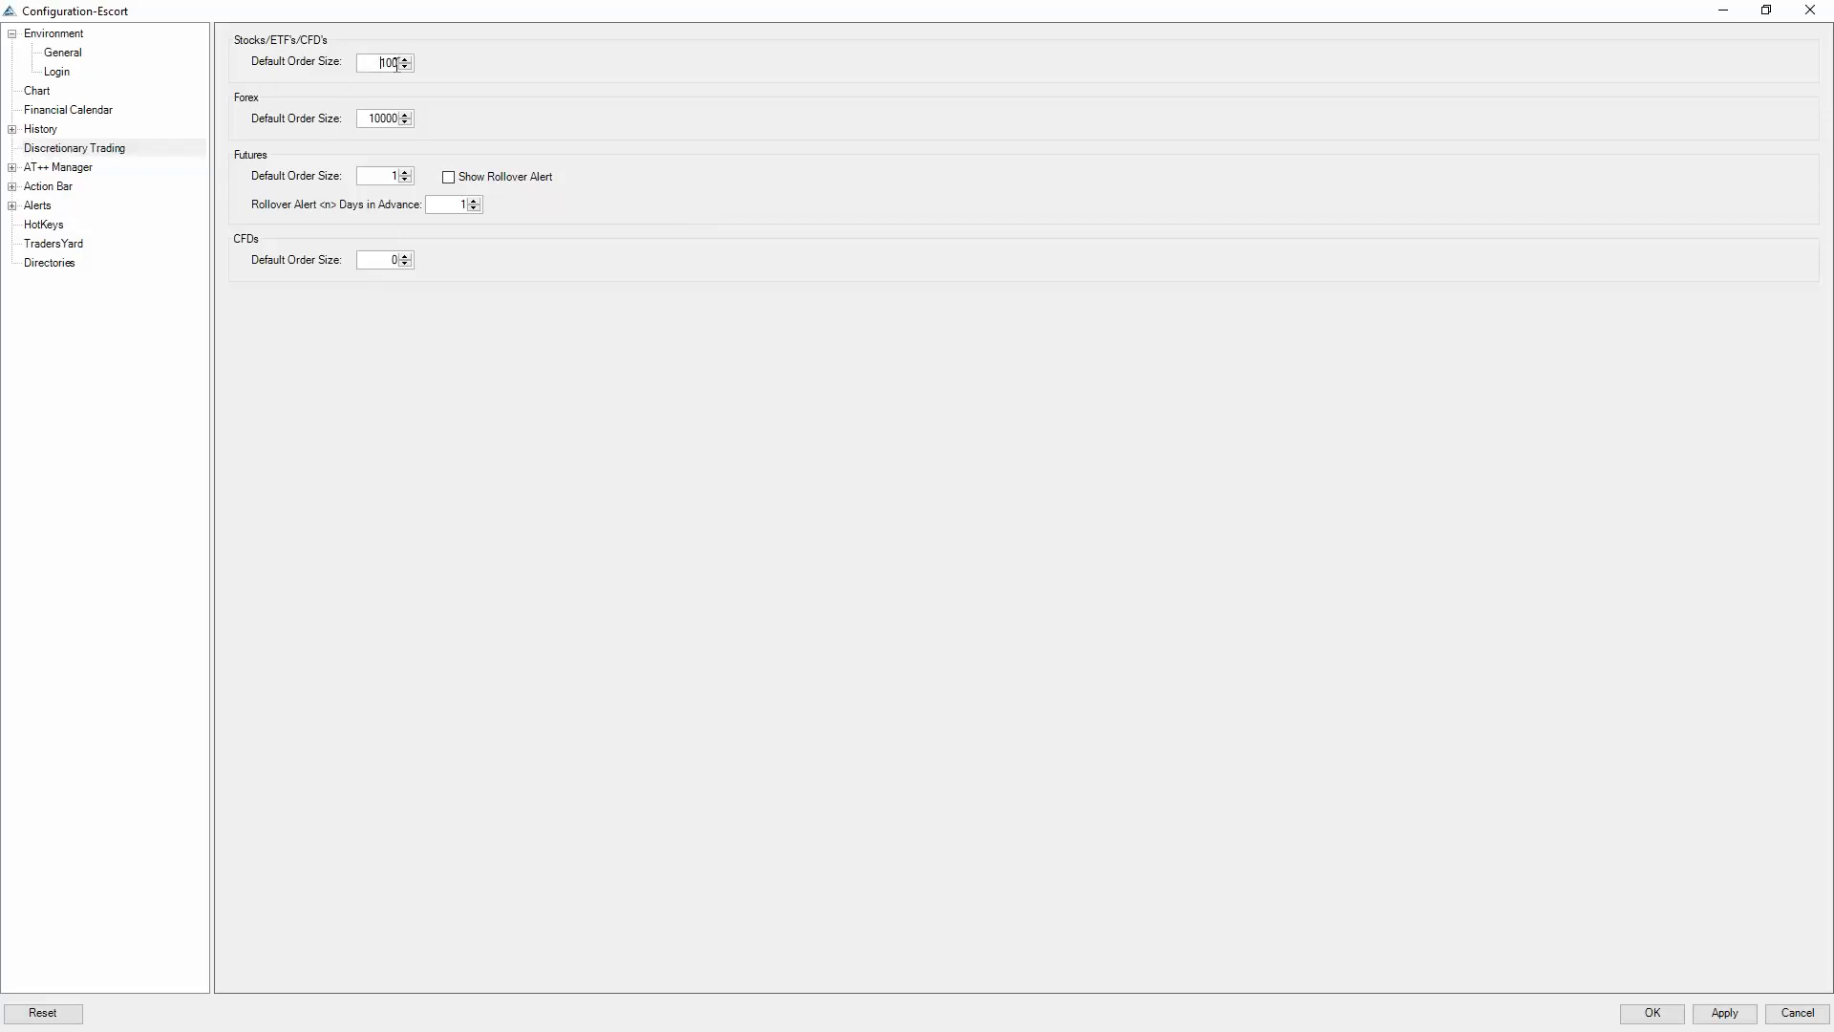
key("Tab")
key("Tab")
double_click(393, 261)
left_click(1812, 13)
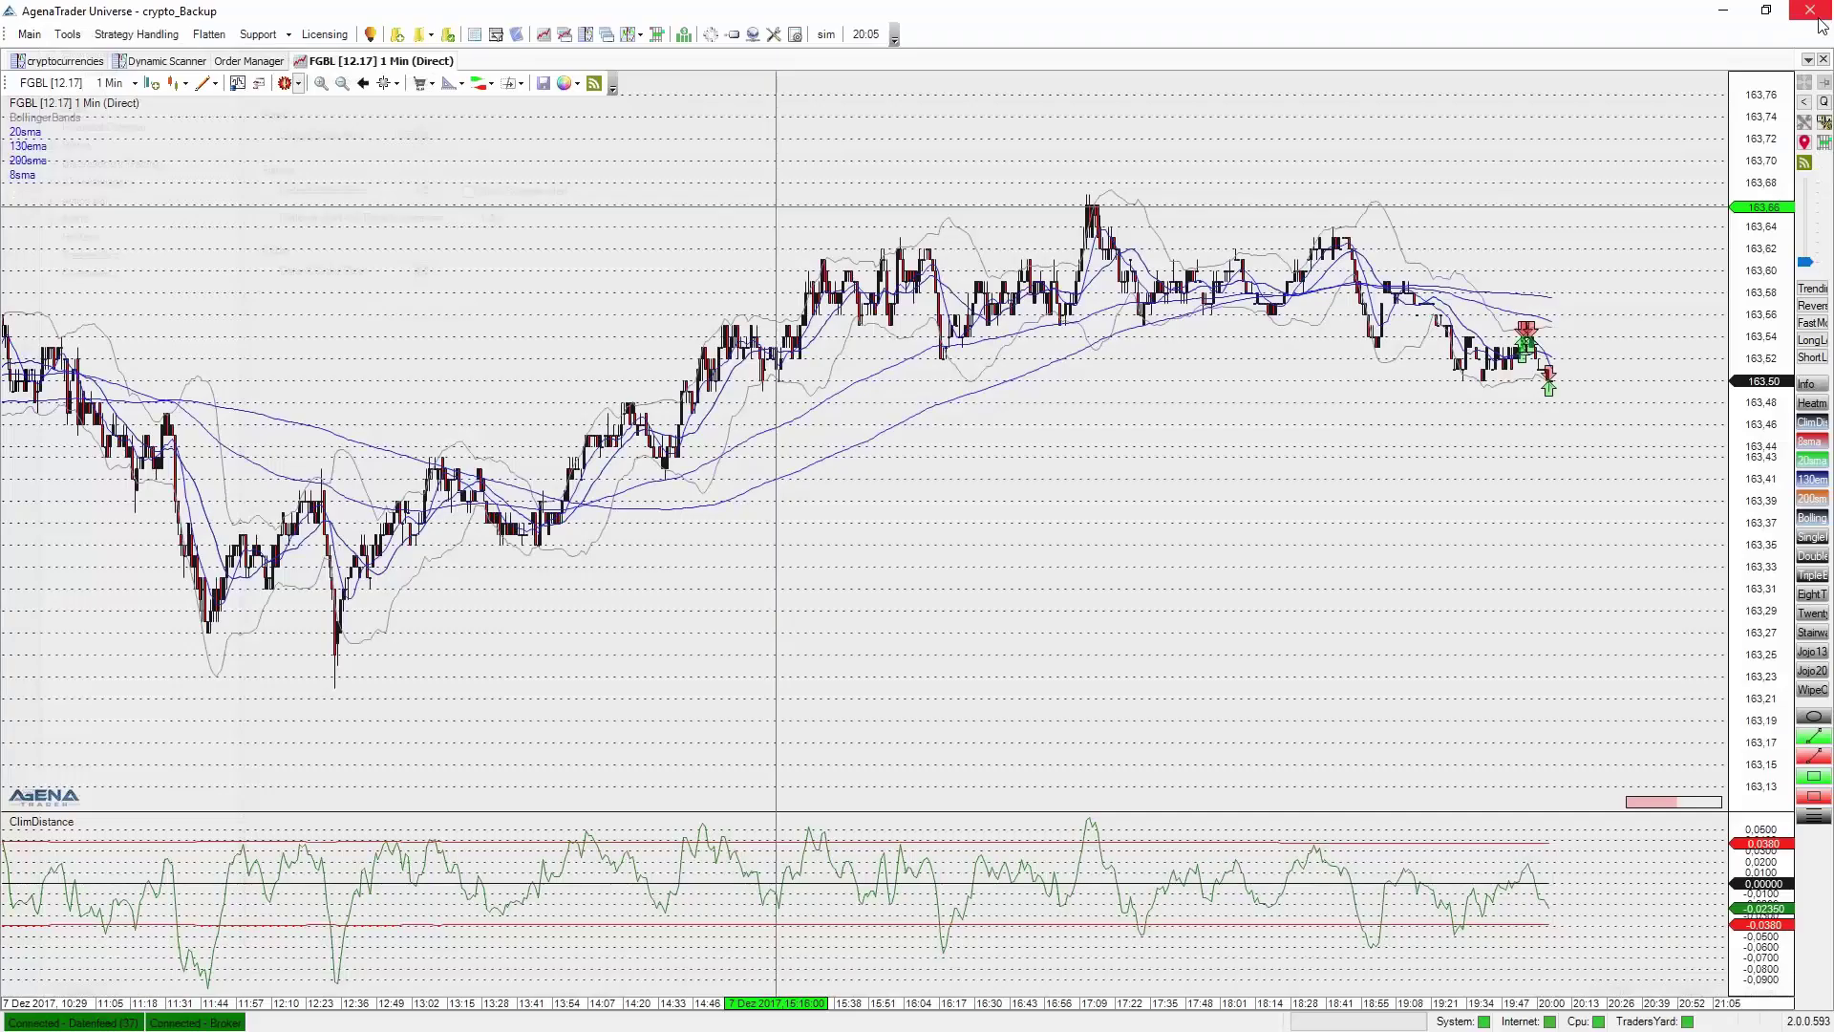
Show the order entry panel beside the FGBL chart and save a default order size of 5 in the instrument's details.
left_click(1805, 101)
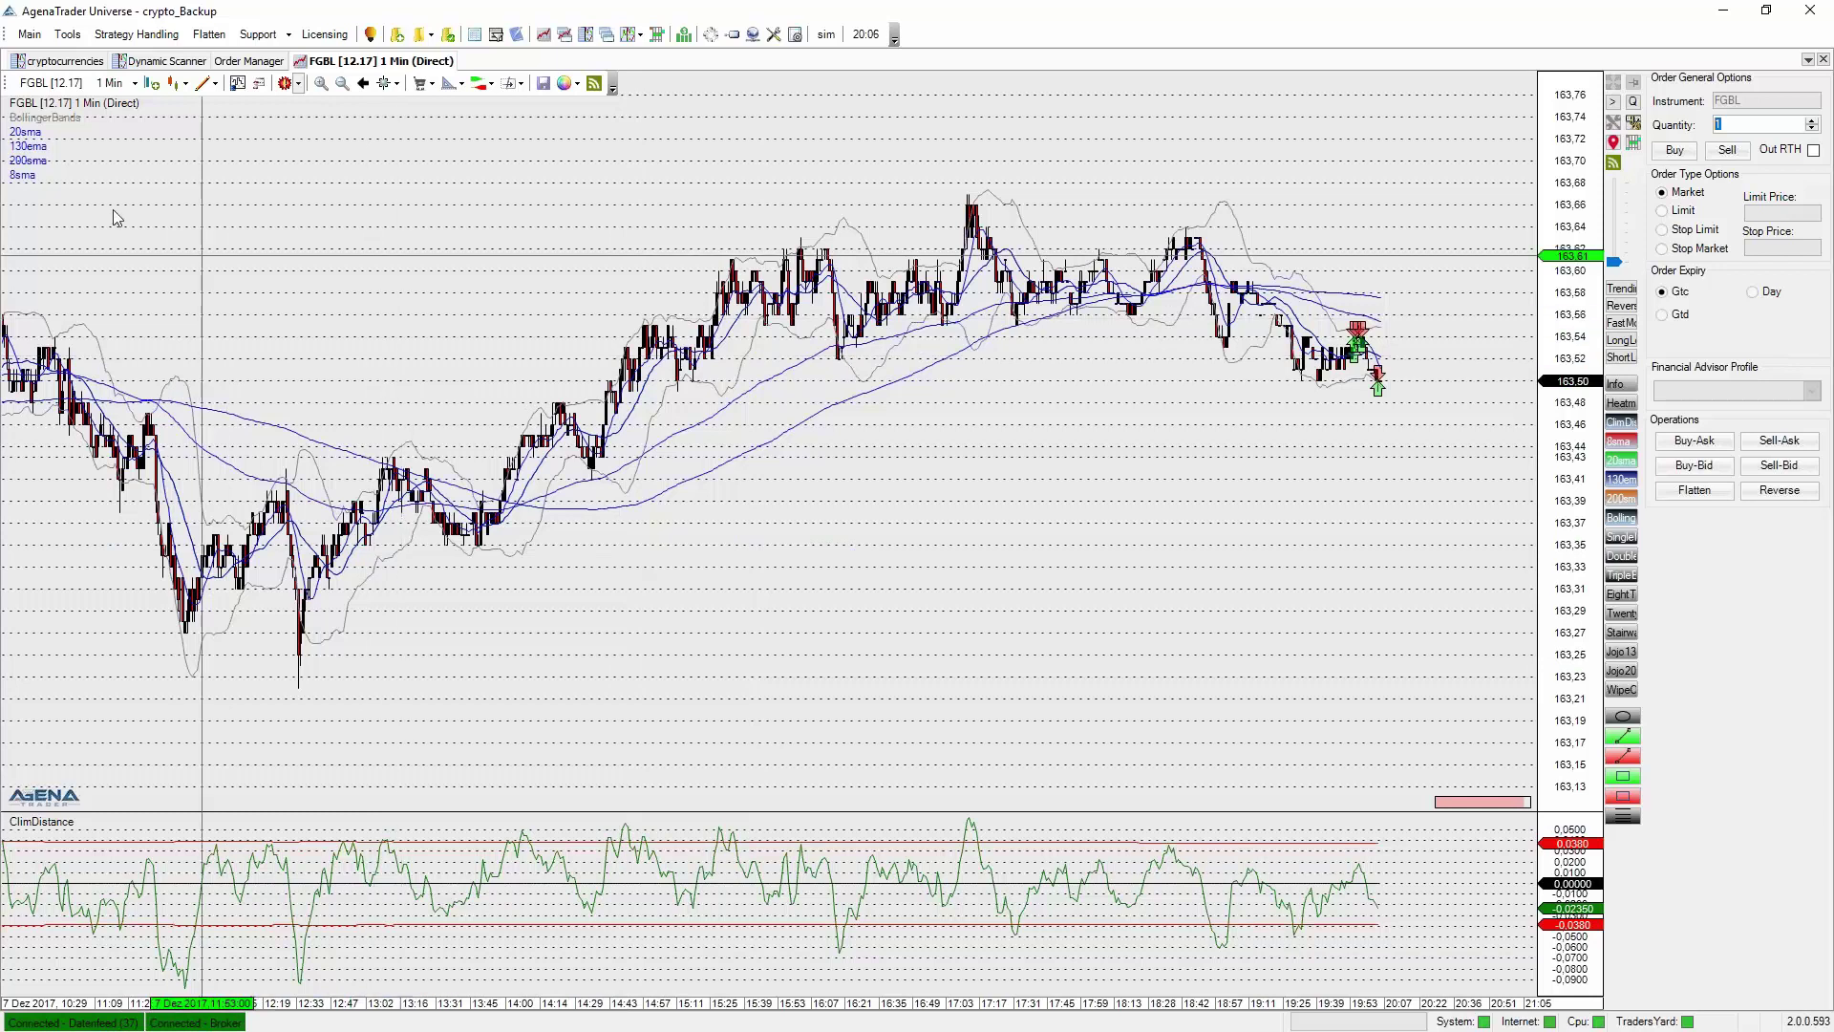
left_click(49, 84)
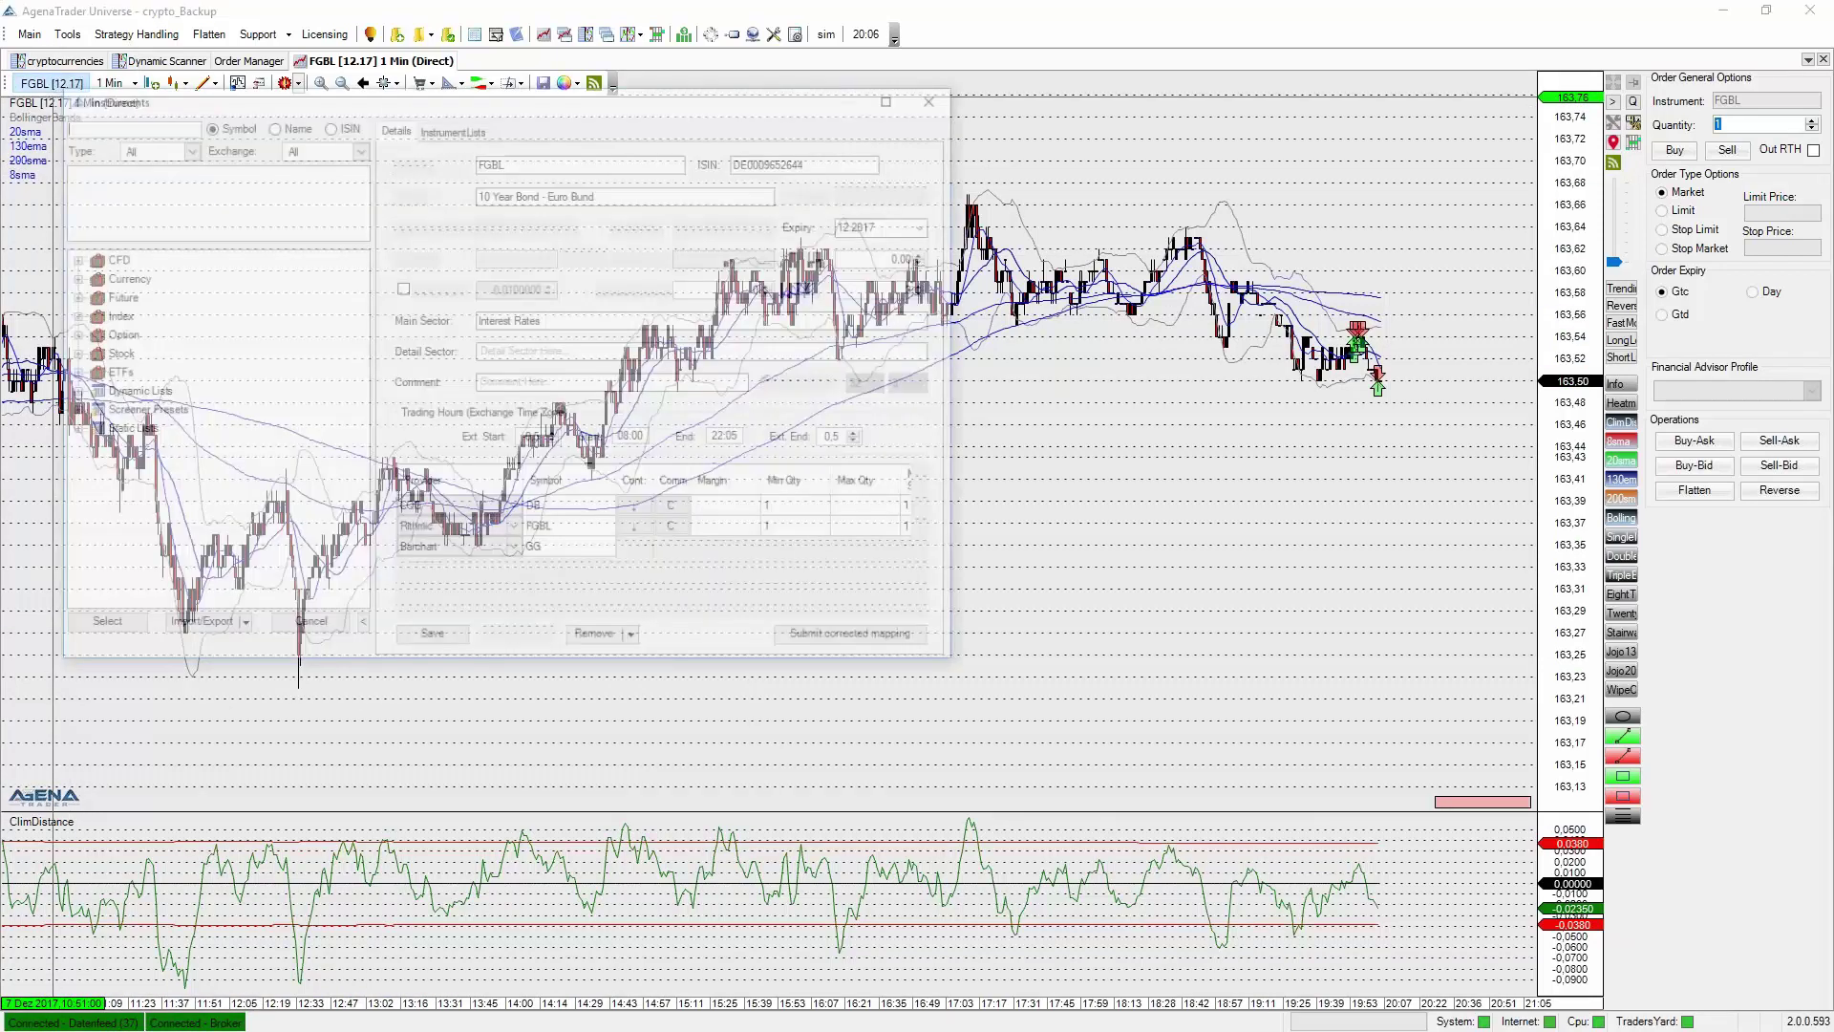
left_click_drag(160, 123, 318, 191)
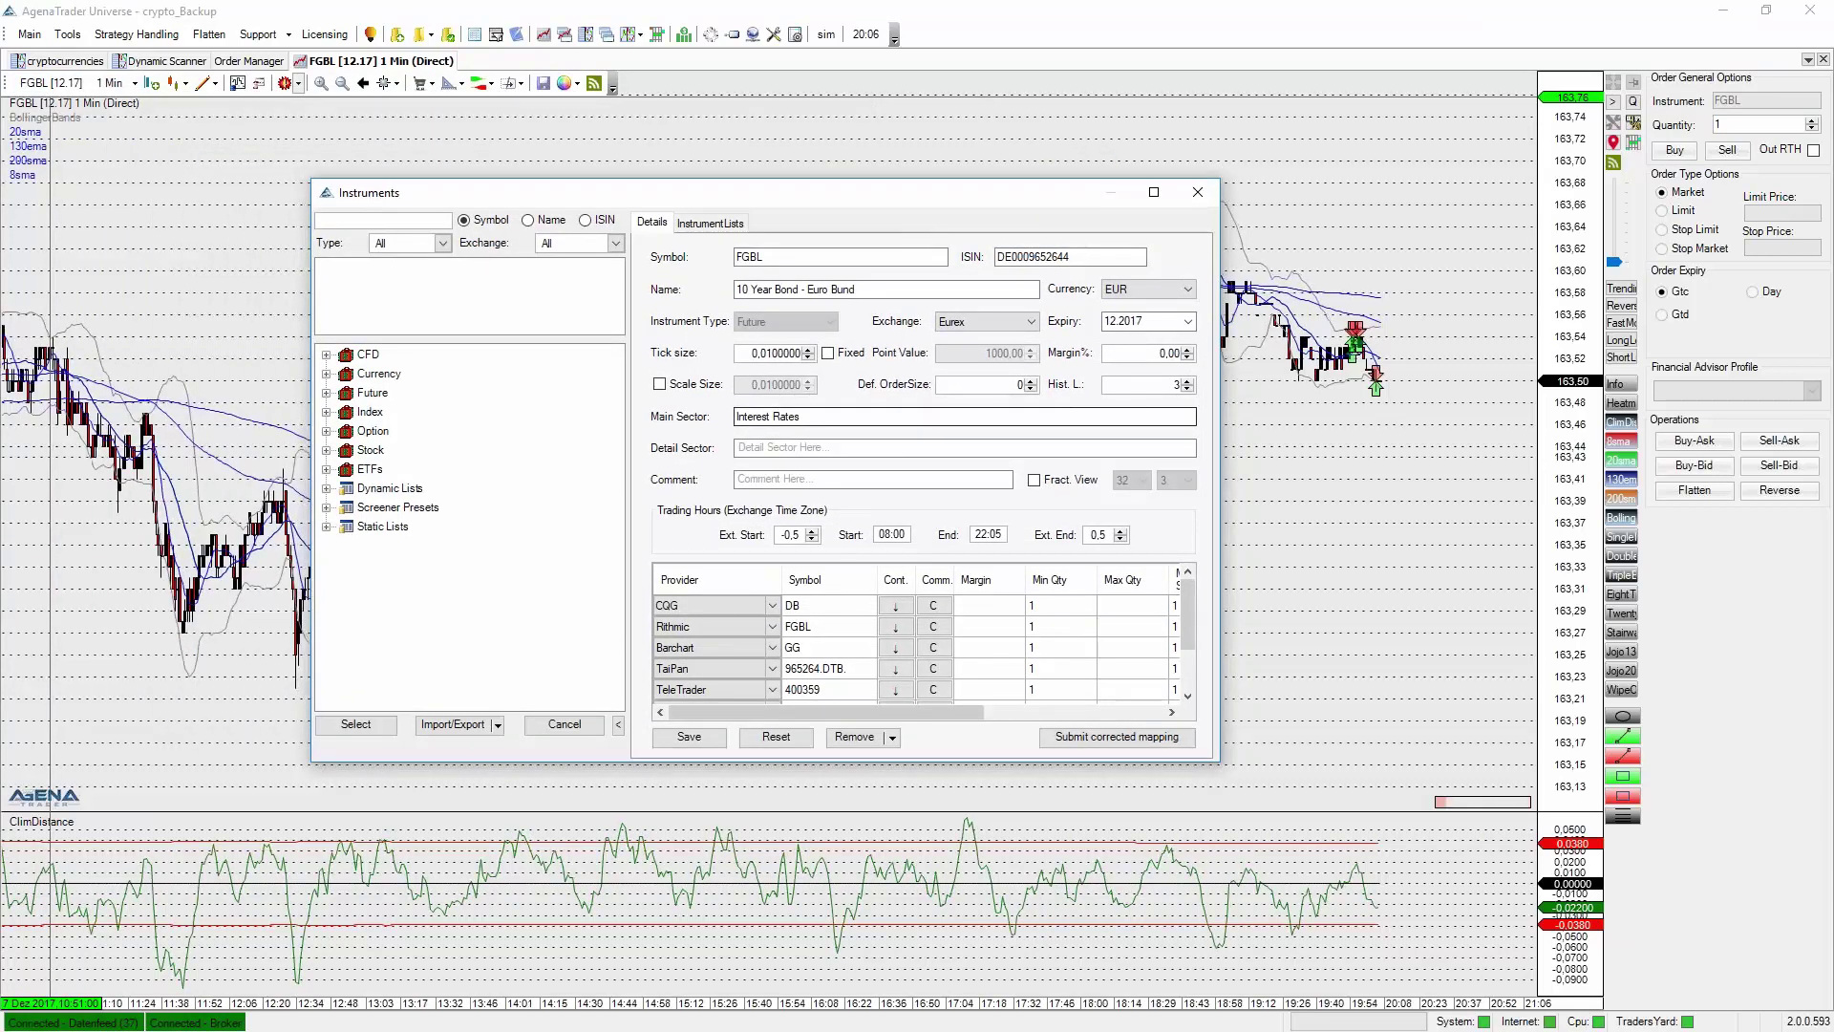
left_click(880, 383)
double_click(1019, 384)
left_click(705, 738)
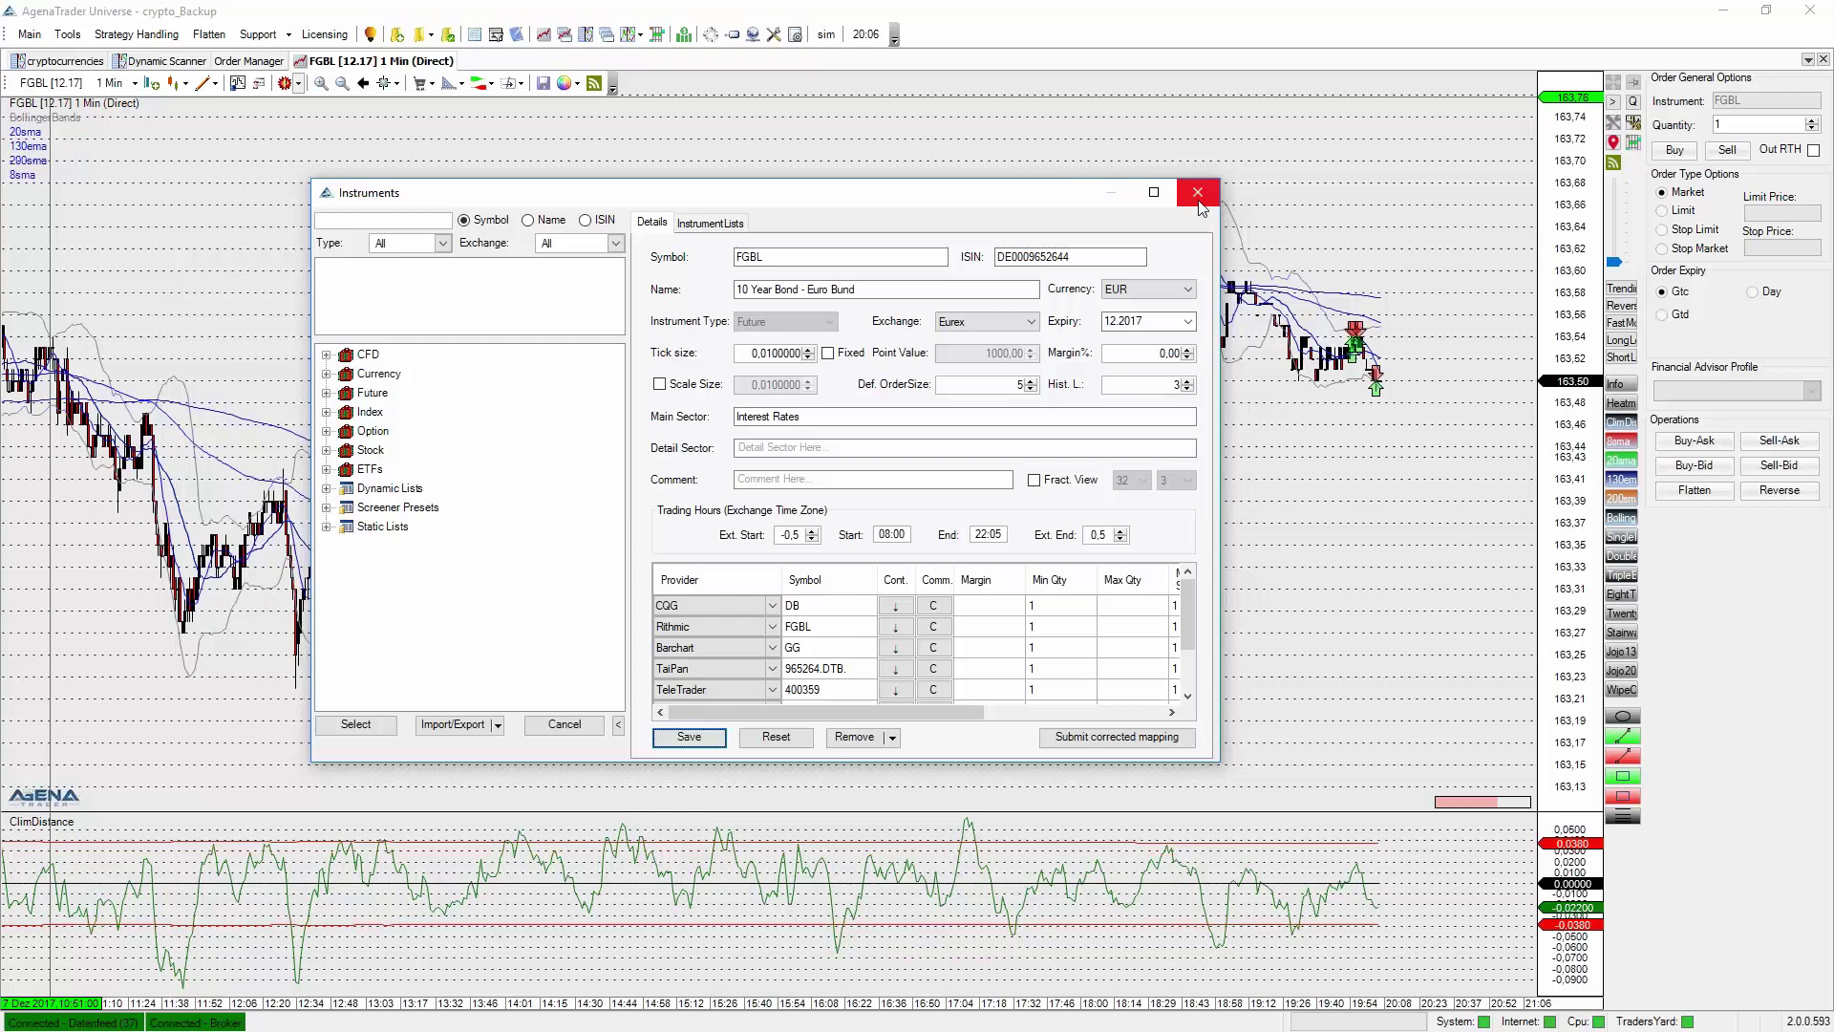
double_click(1019, 385)
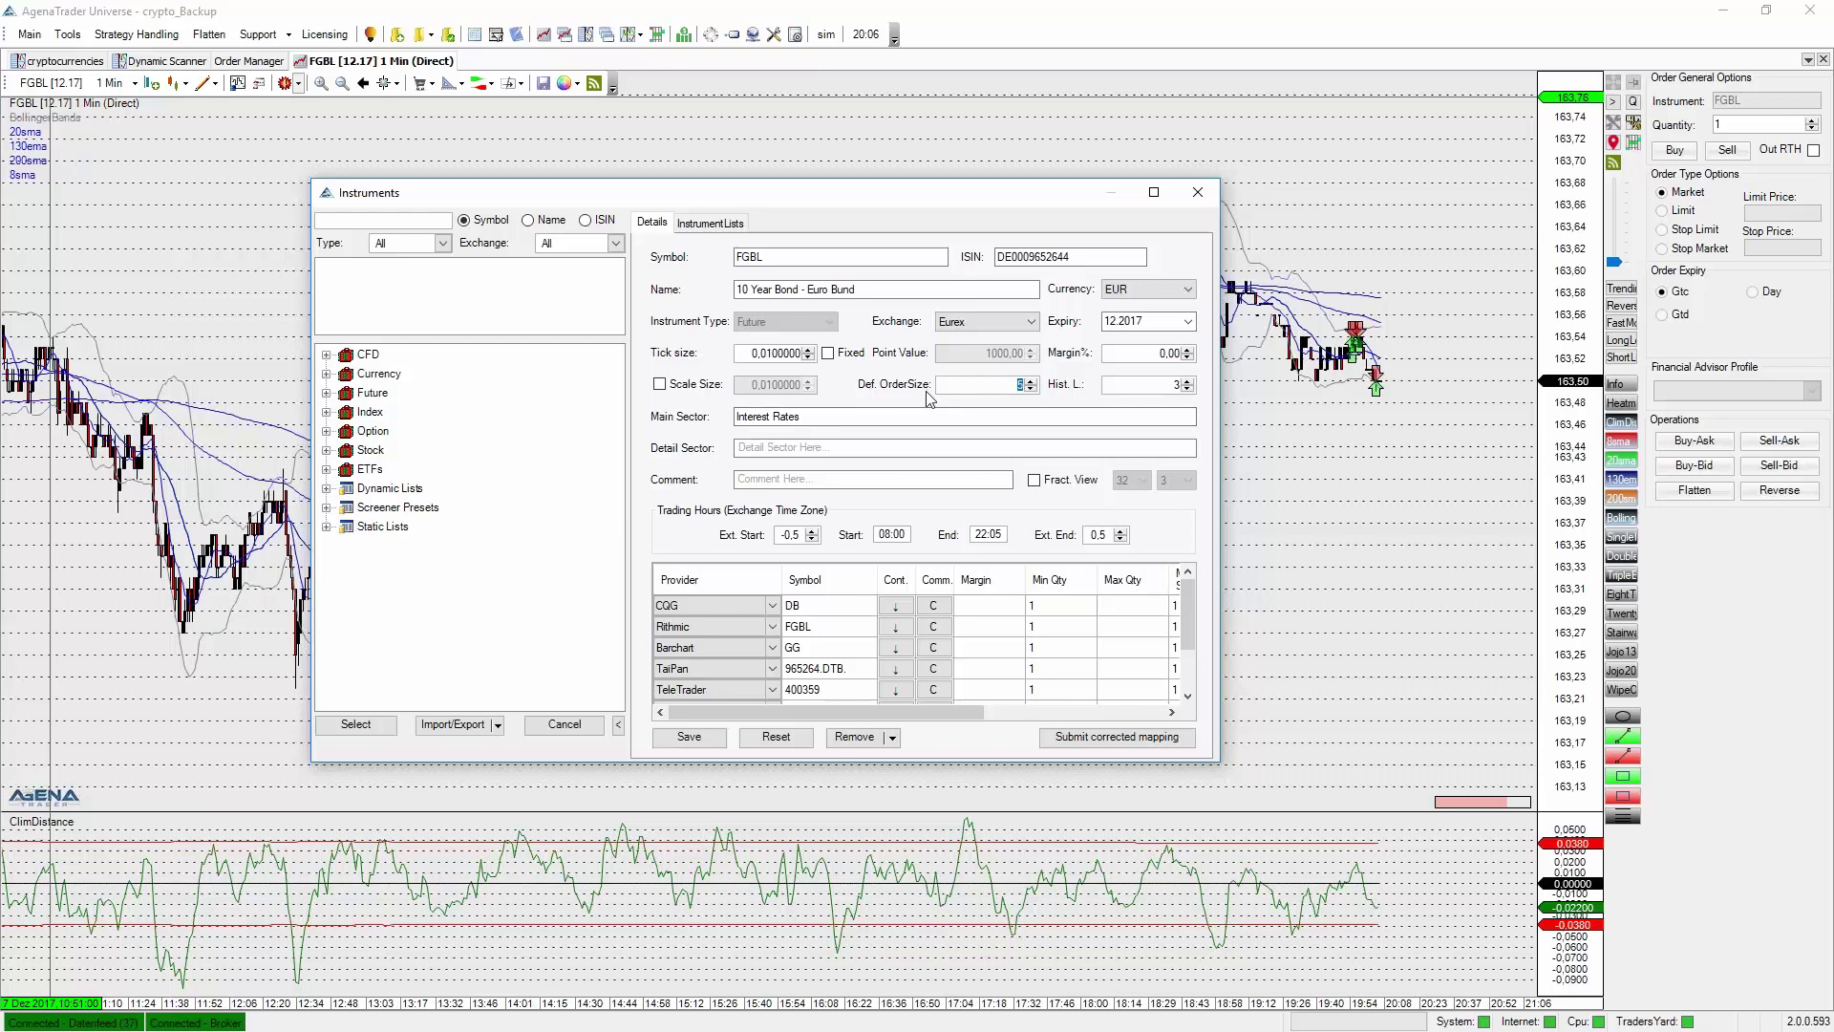
left_click(1190, 198)
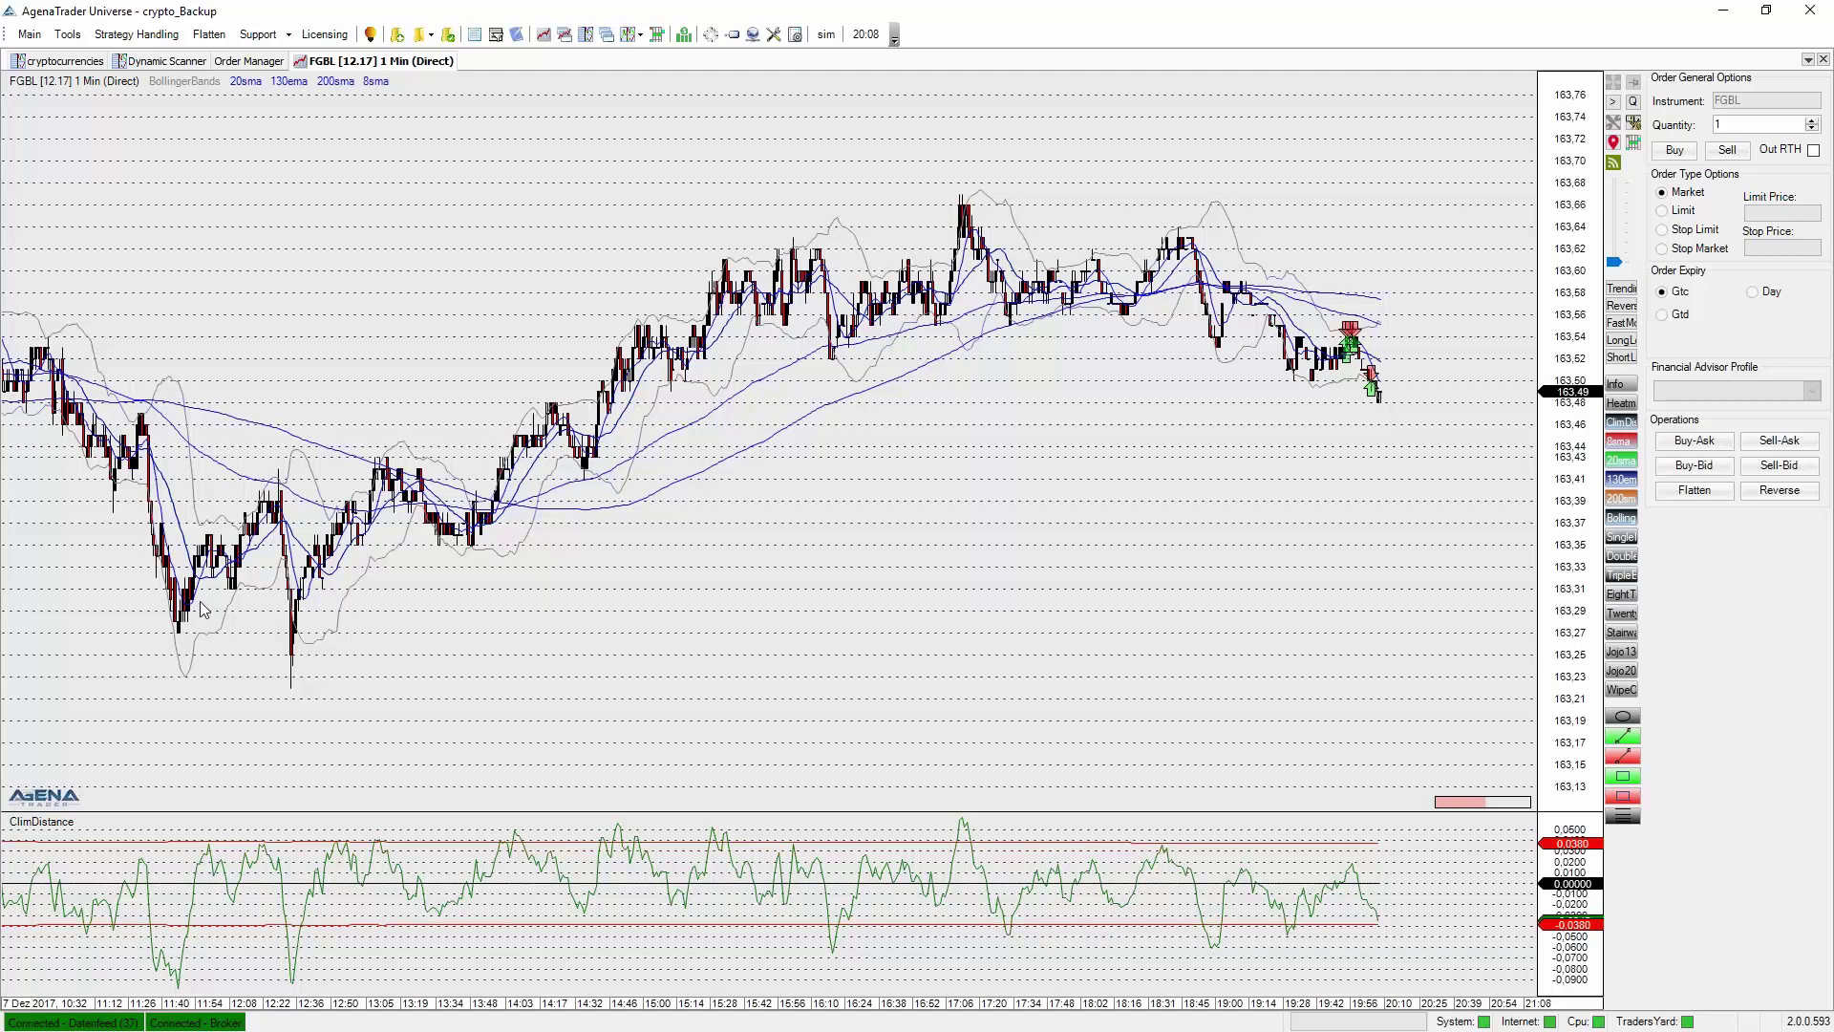
Open the AT++ Manager, examine the entry, stop and target escorts activated for the Standard setup, and close it.
middle_click(994, 667)
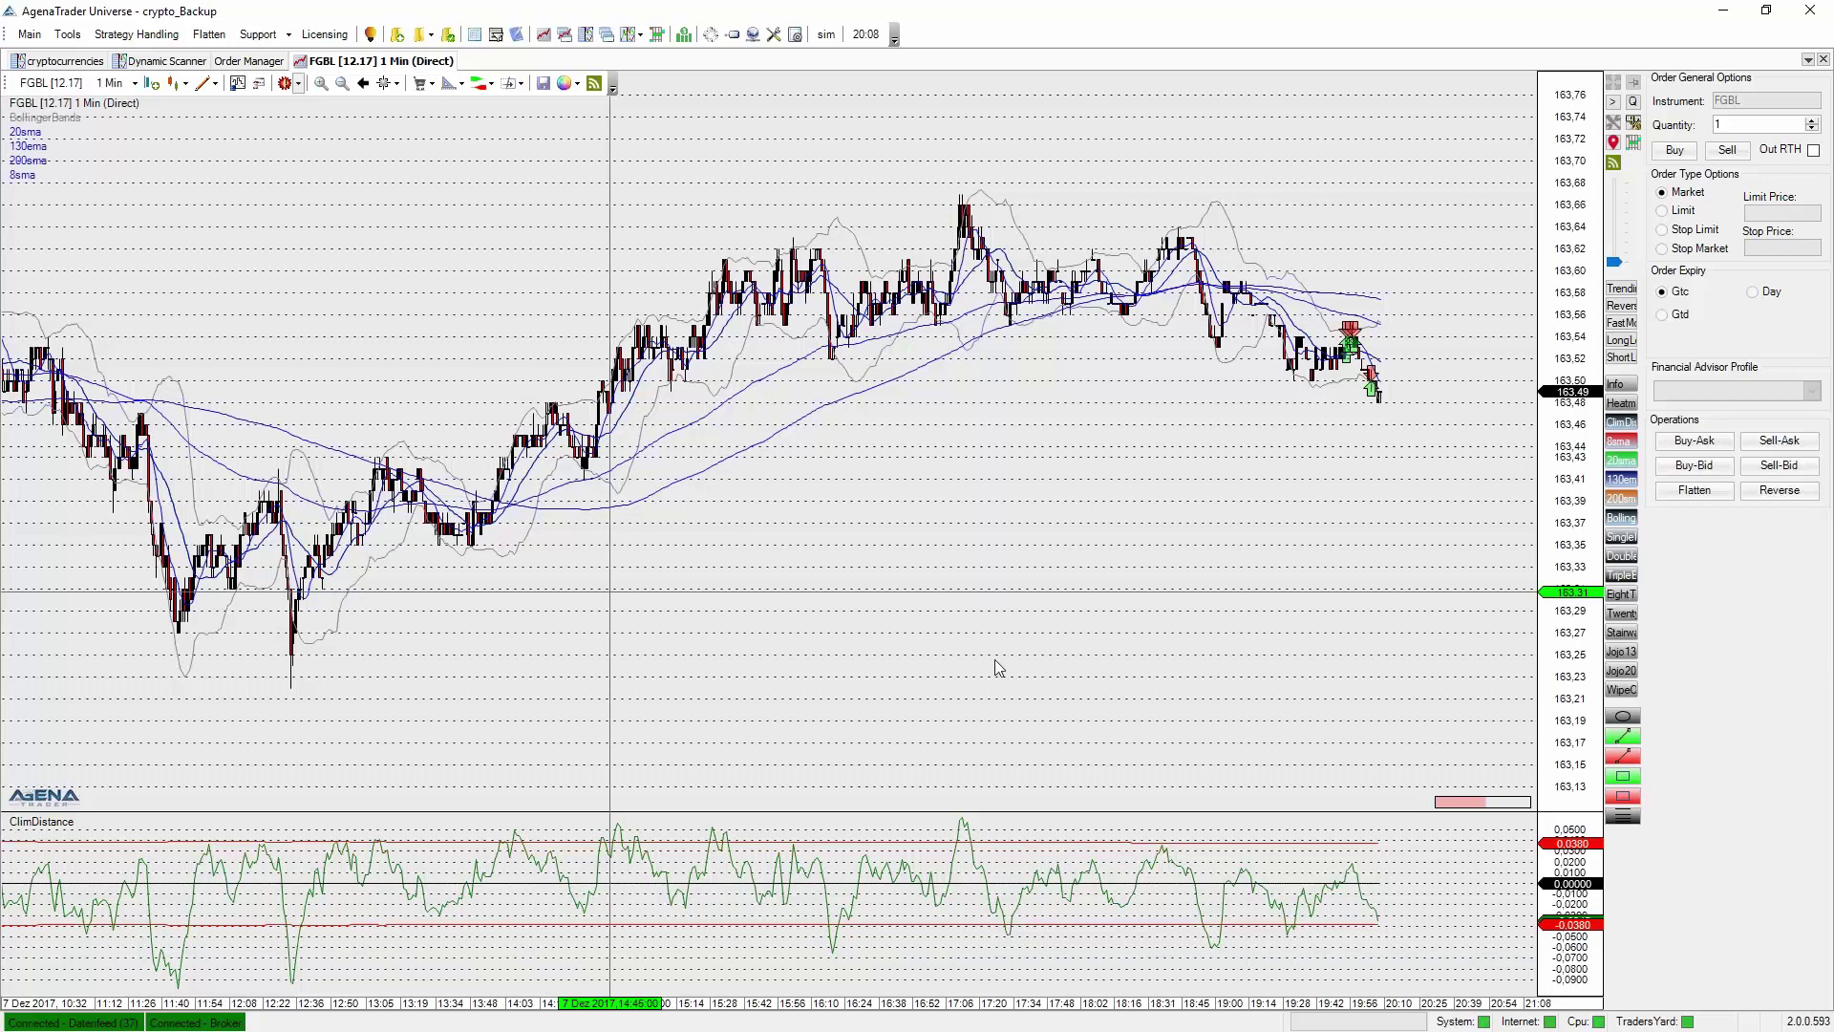
middle_click(698, 87)
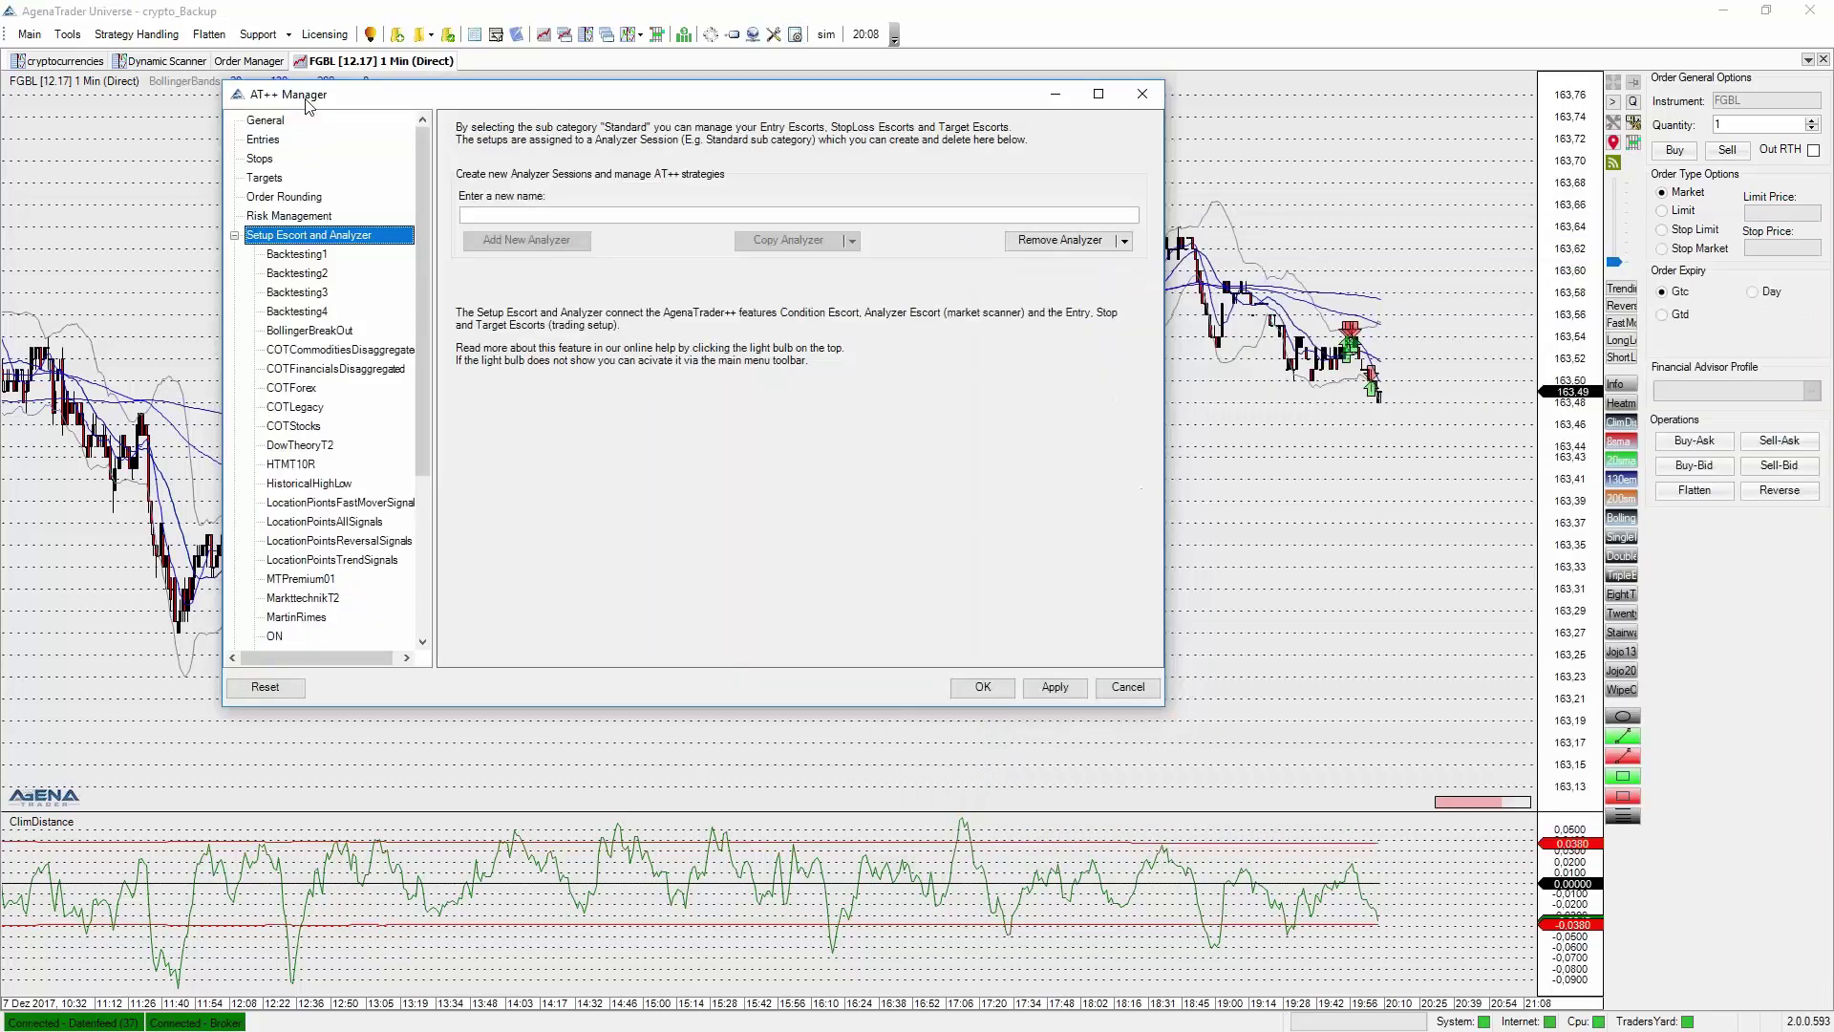
left_click(316, 317)
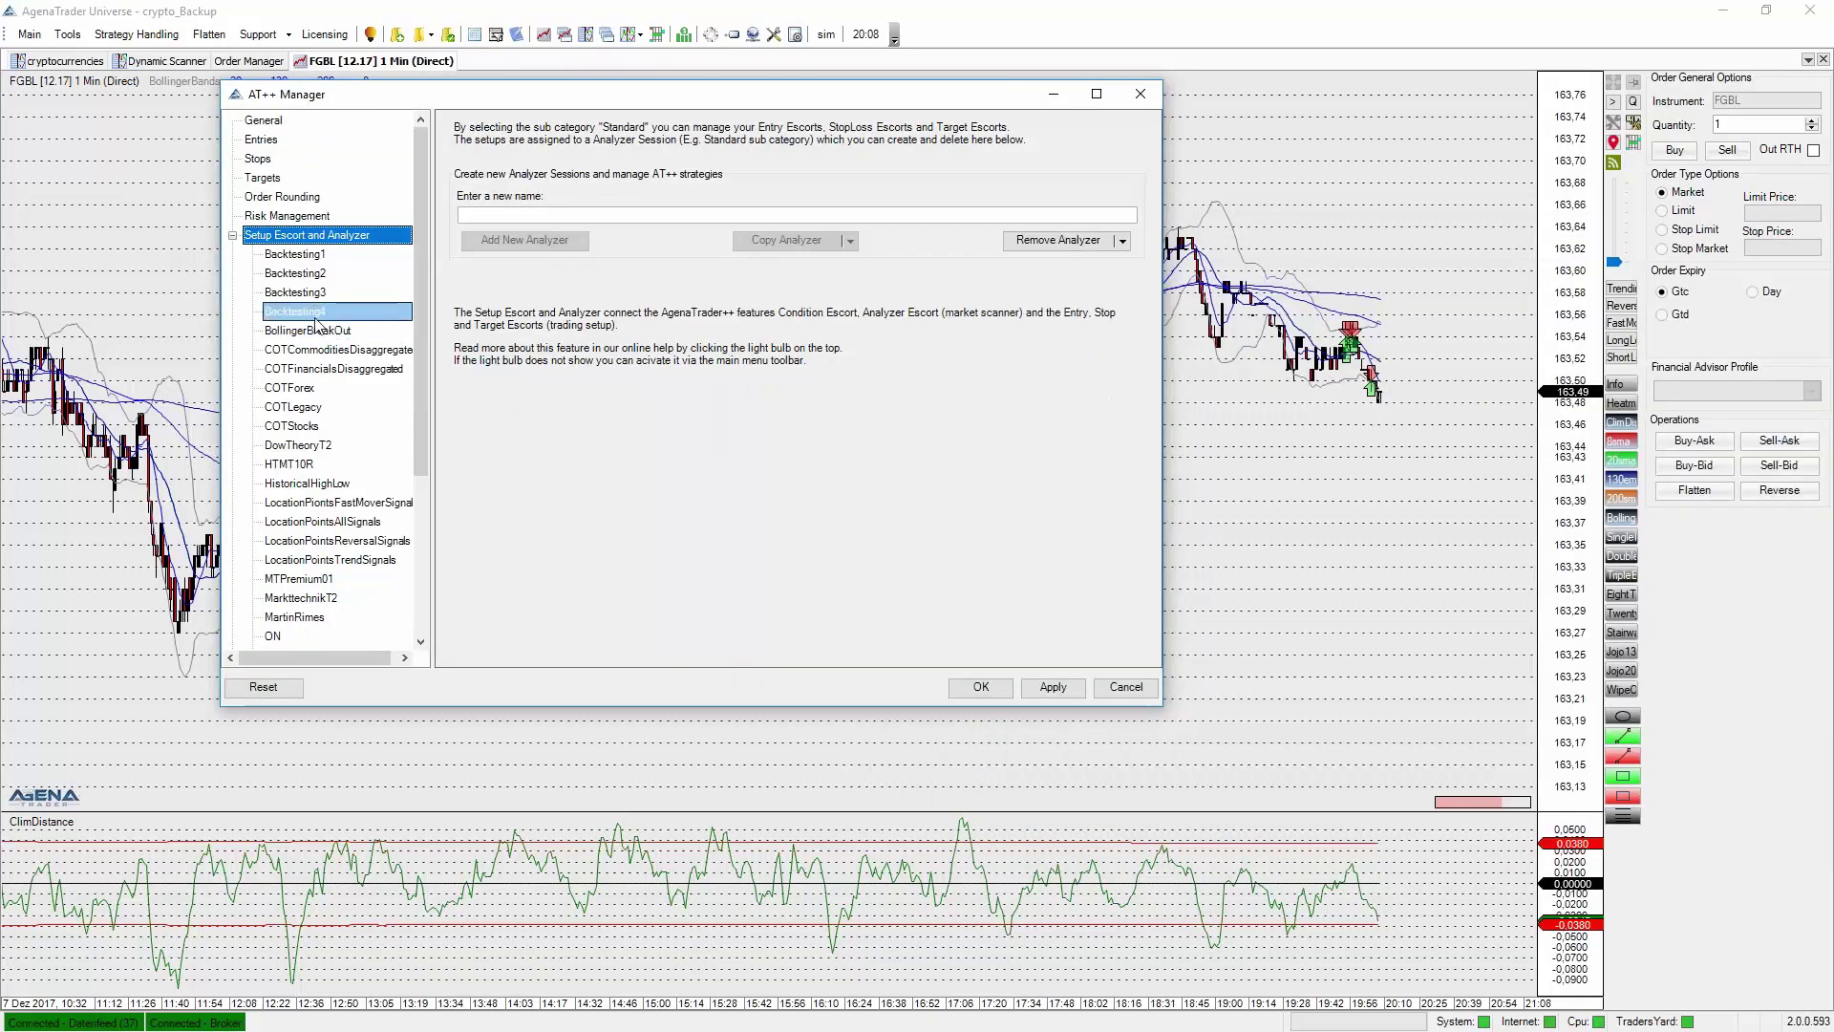
scroll(325, 530, "down", 4)
left_click(325, 525)
scroll(541, 406, "down", 3)
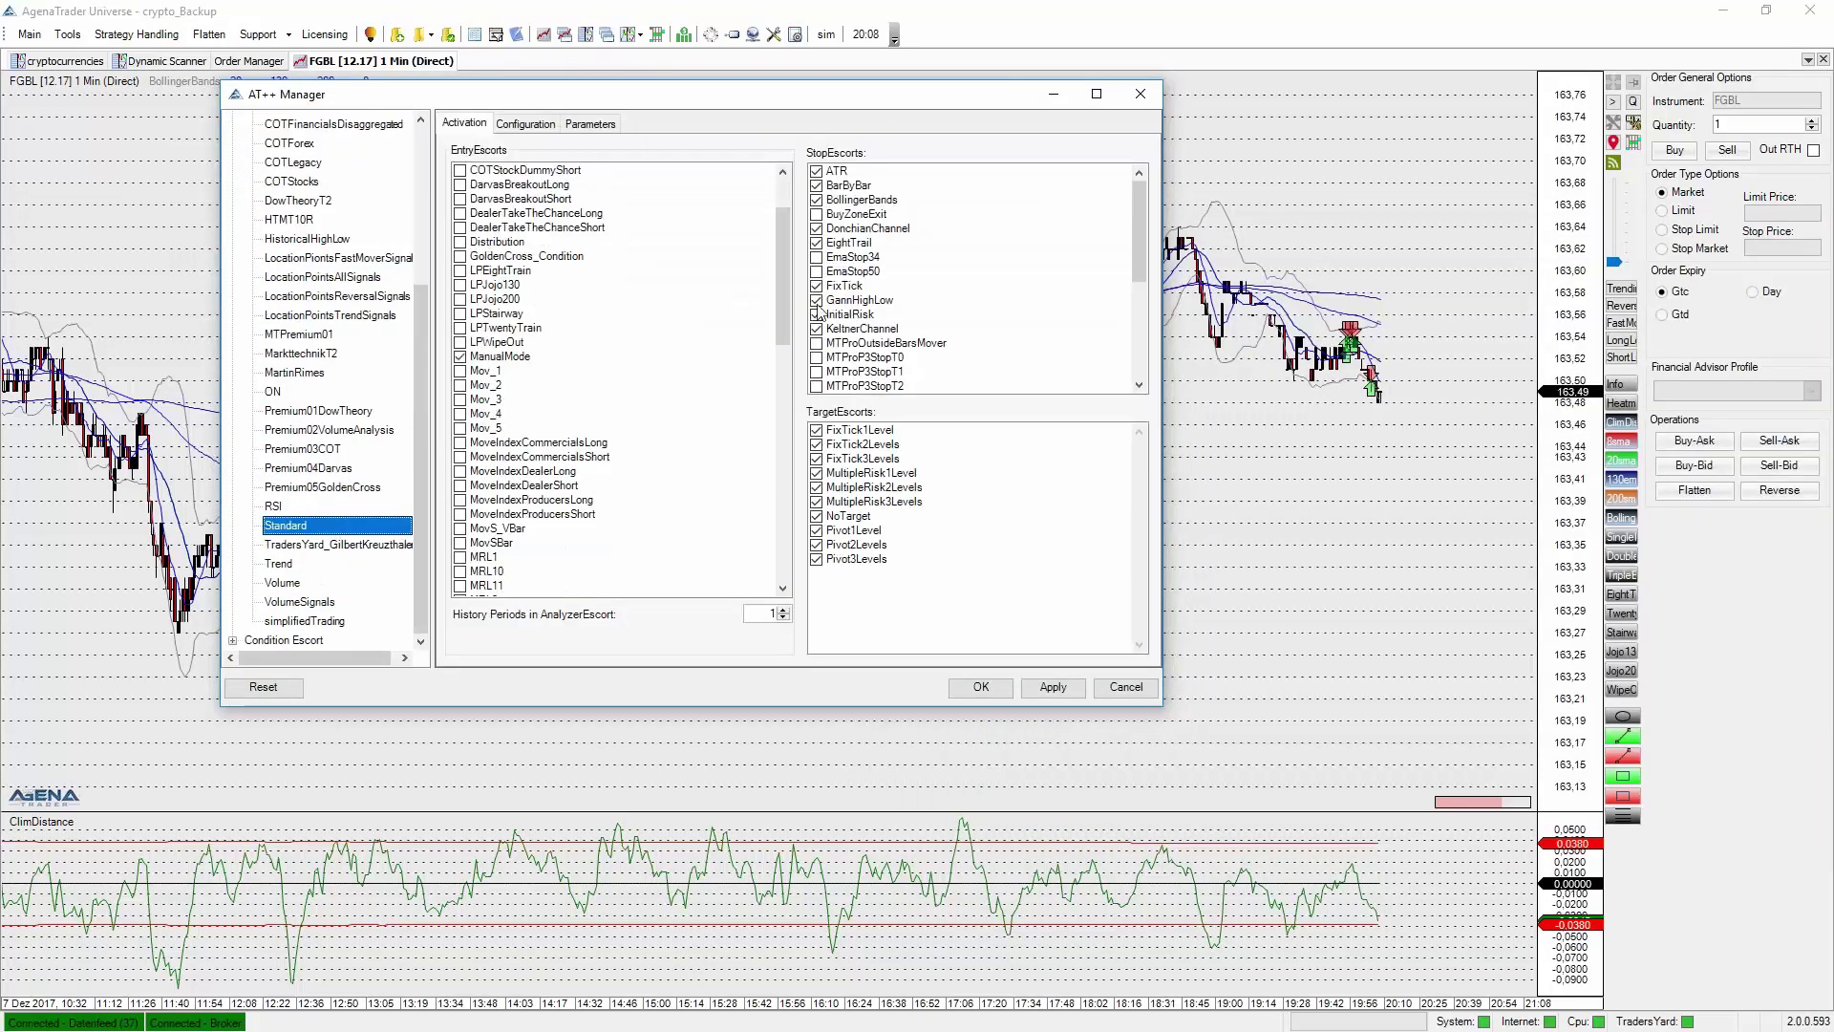
mouse_move(783, 240)
left_mouse_down()
mouse_move(773, 524)
mouse_move(781, 344)
mouse_move(810, 304)
mouse_move(785, 310)
mouse_move(784, 386)
mouse_move(787, 233)
left_mouse_up()
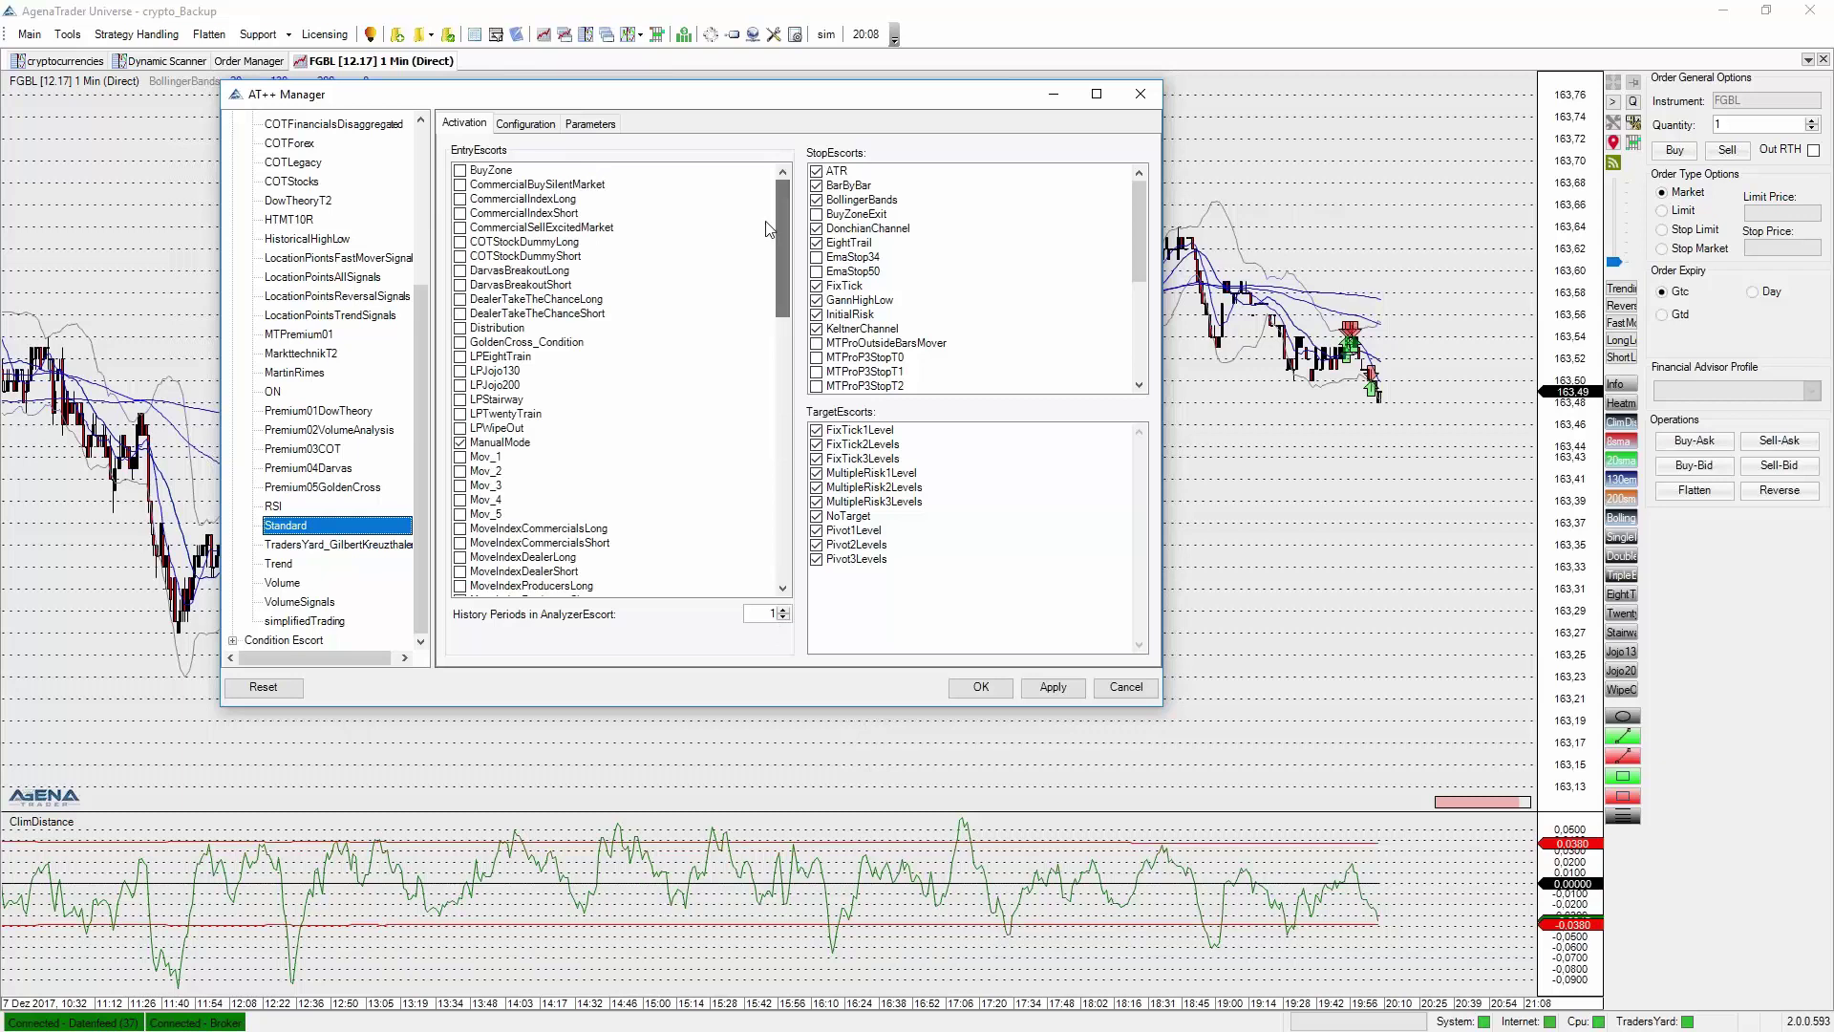
left_click(1141, 94)
Open the HotKeys section of the configuration and show the commands of the TradeEscort category.
left_click(774, 34)
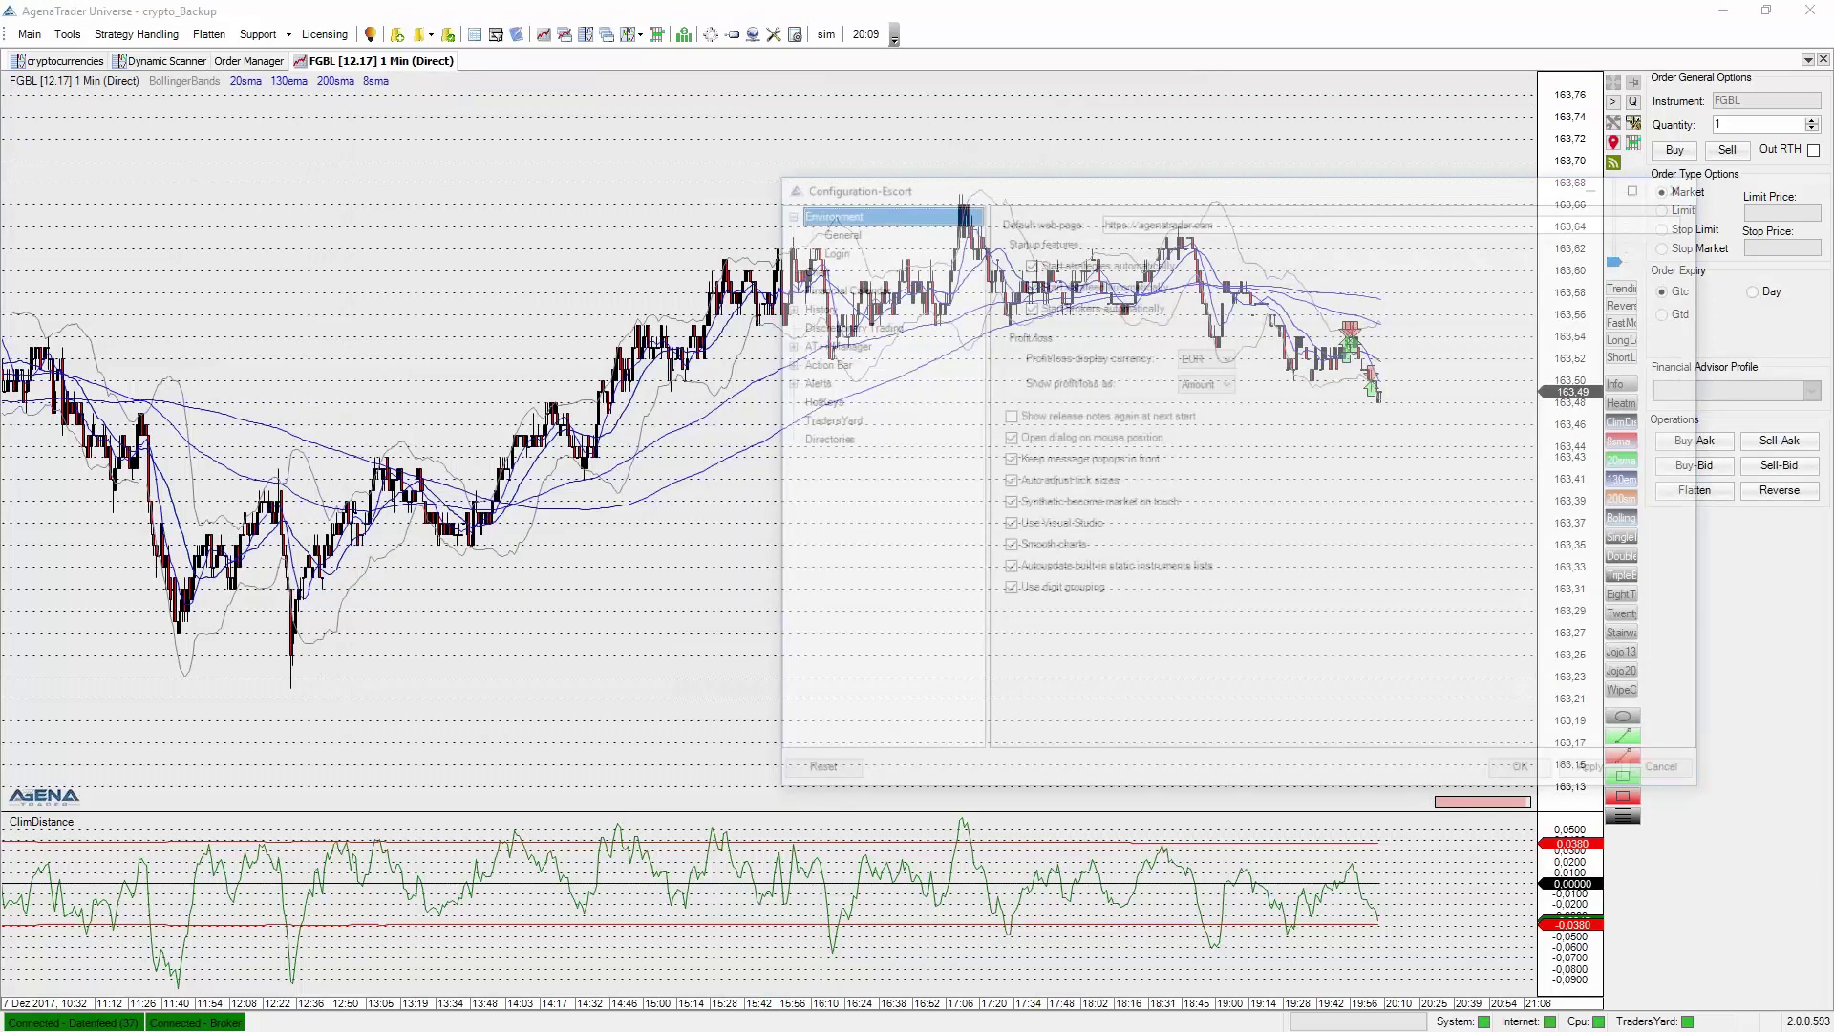
left_click_drag(841, 192, 489, 138)
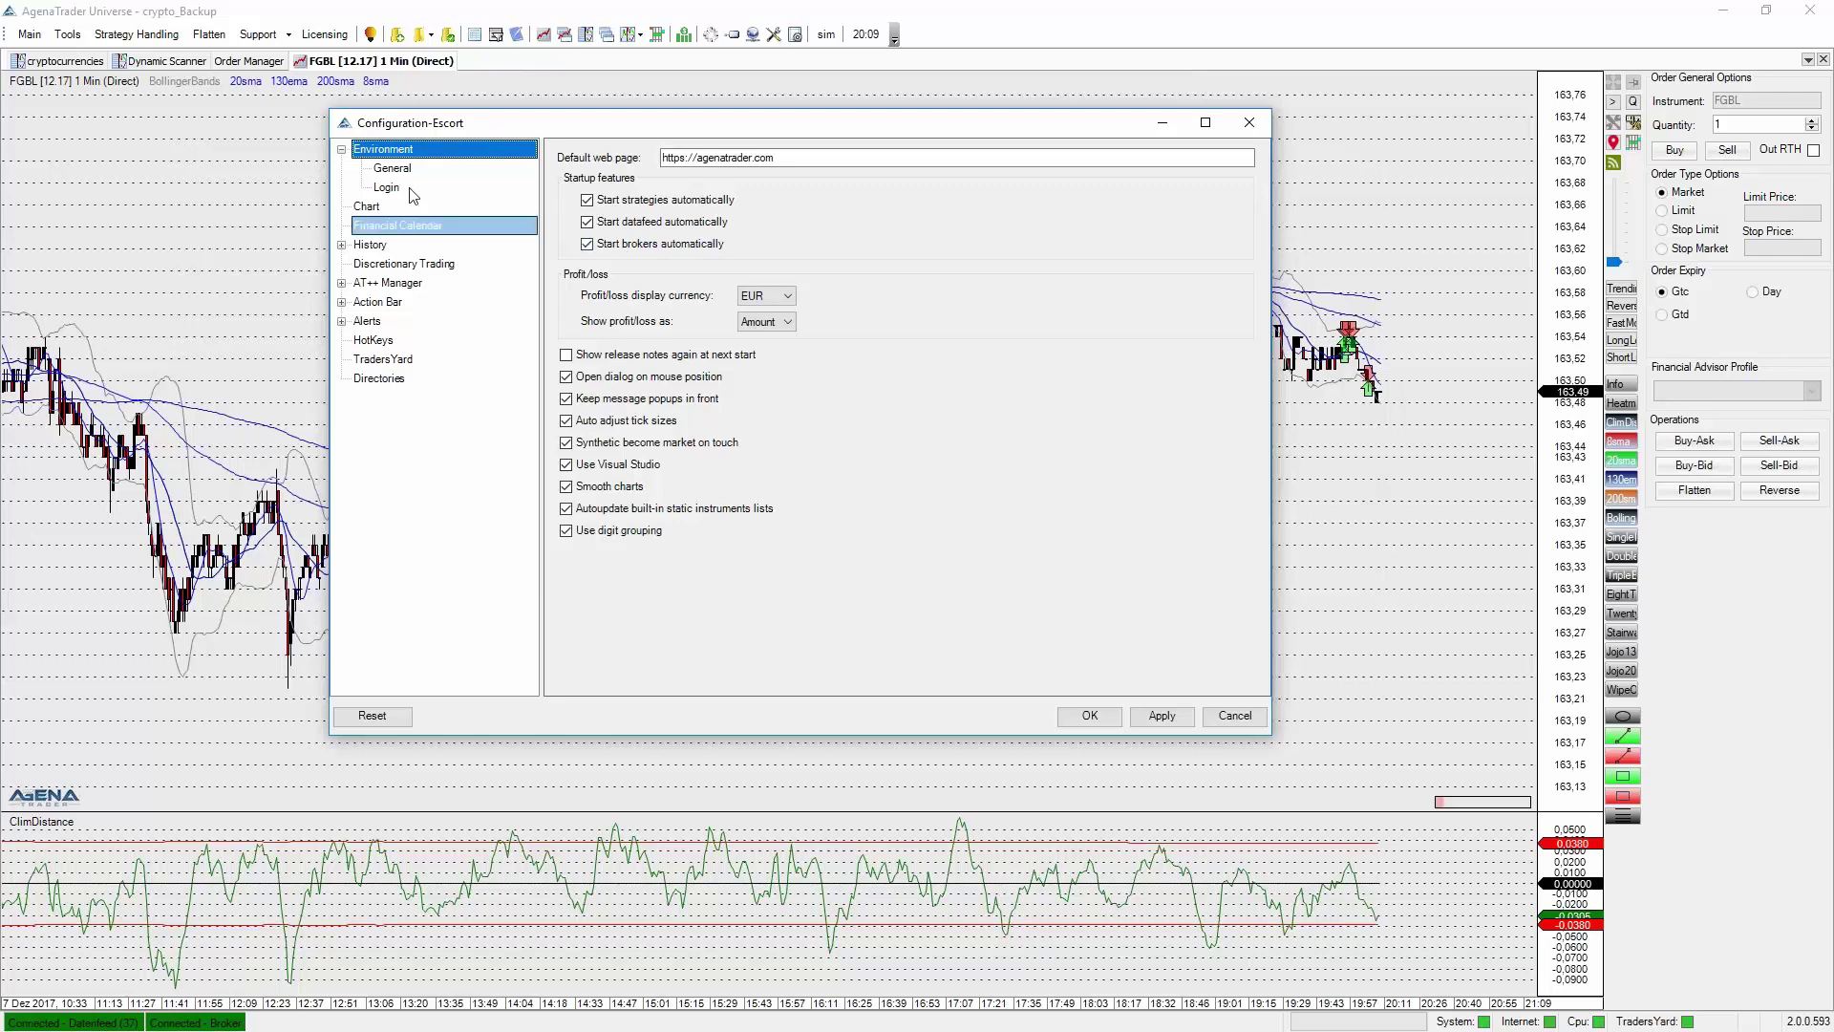
left_click(372, 340)
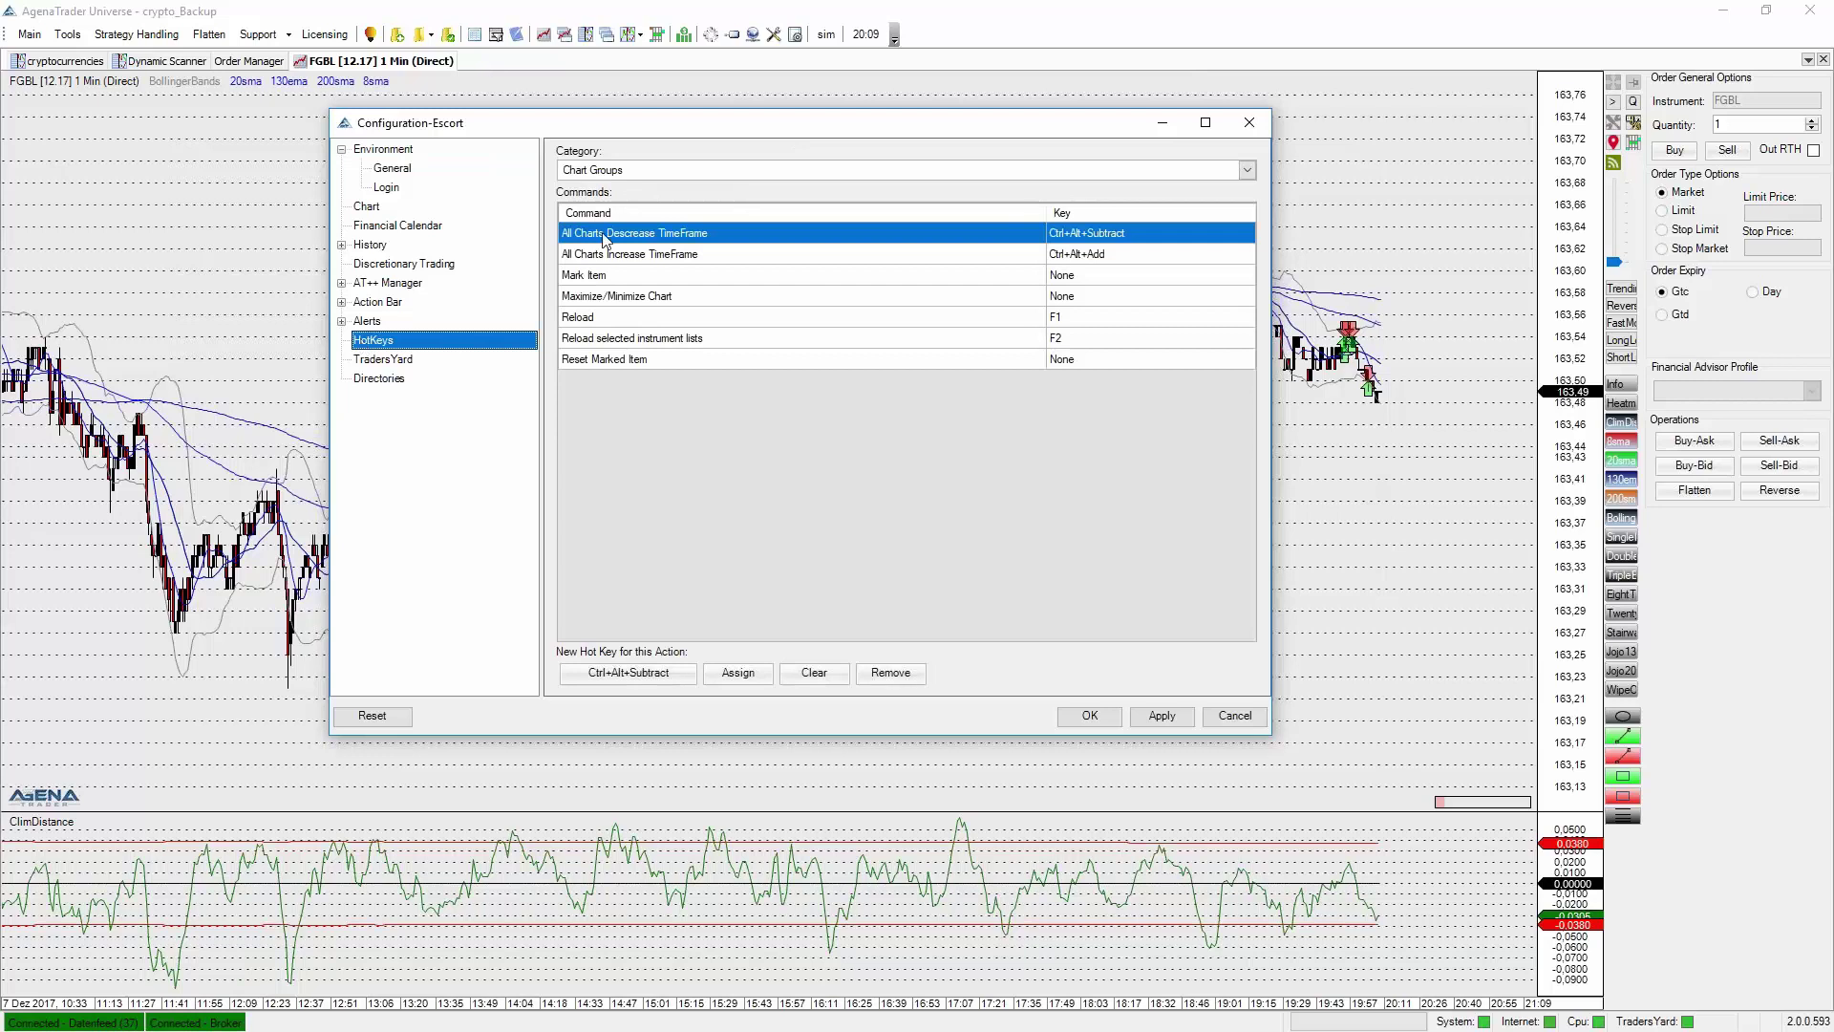
left_click(616, 170)
scroll(659, 268, "down", 2)
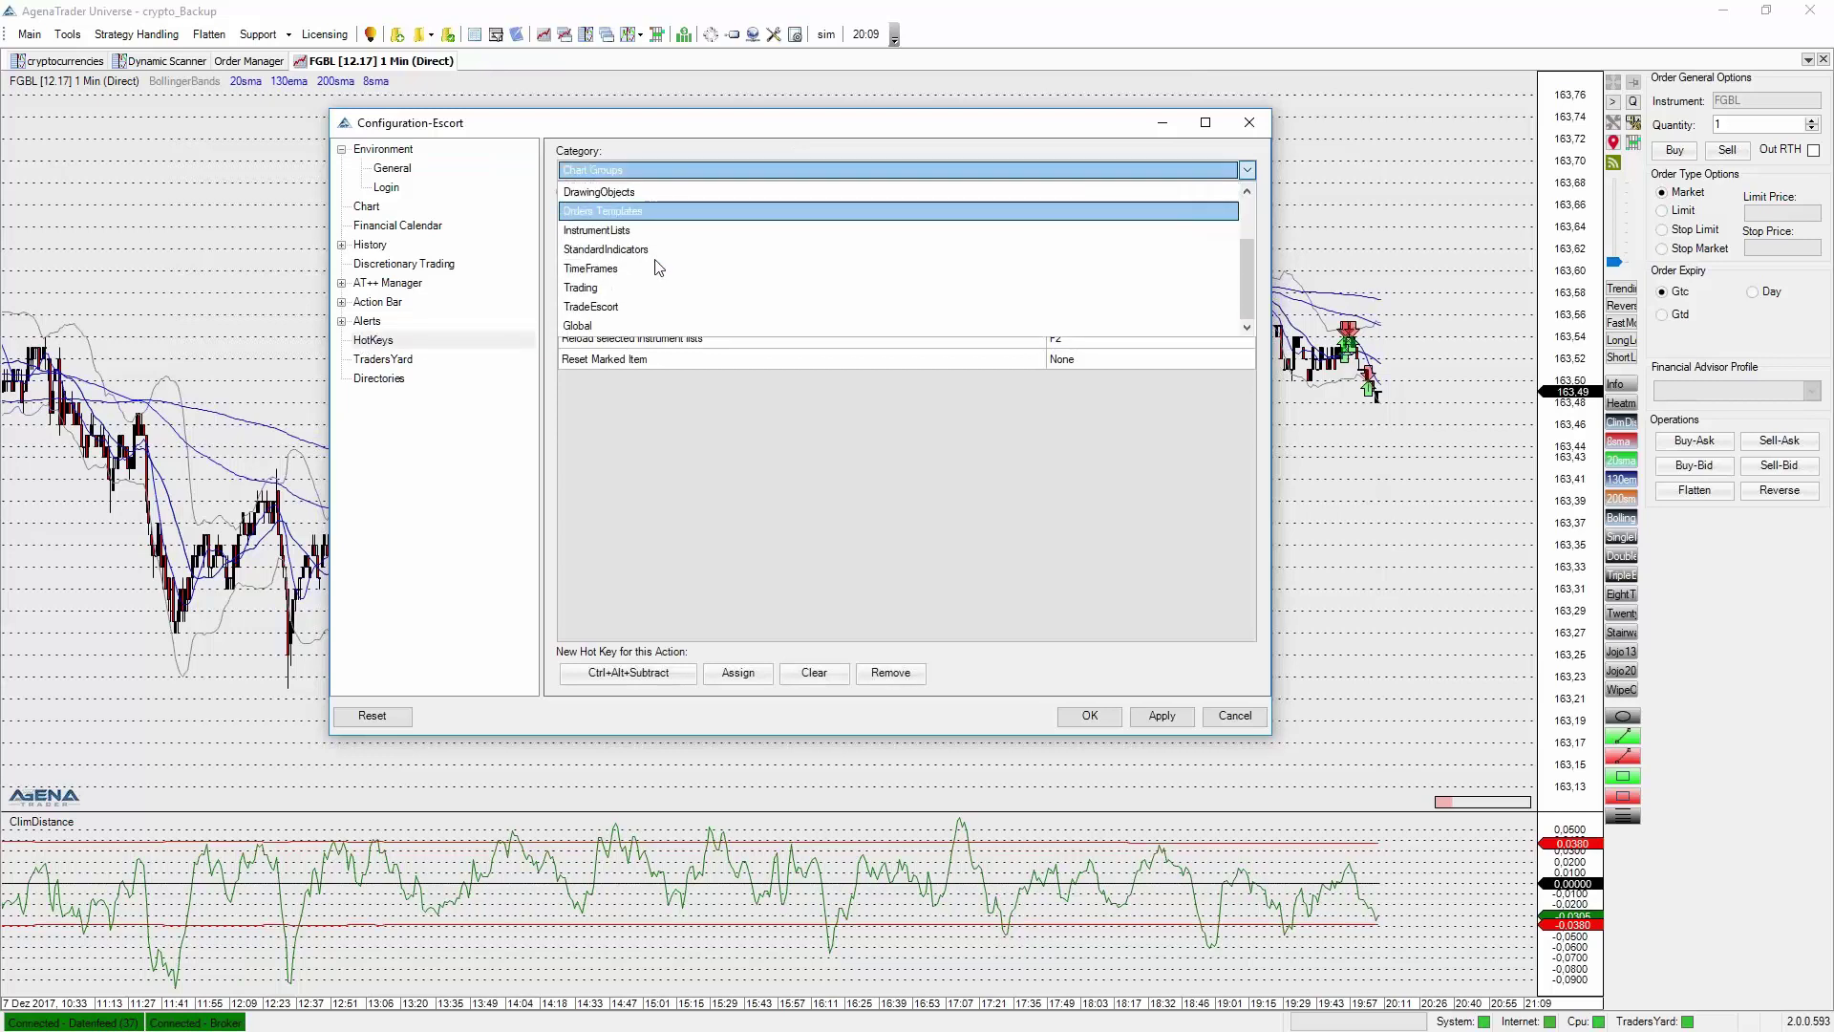
left_click(687, 307)
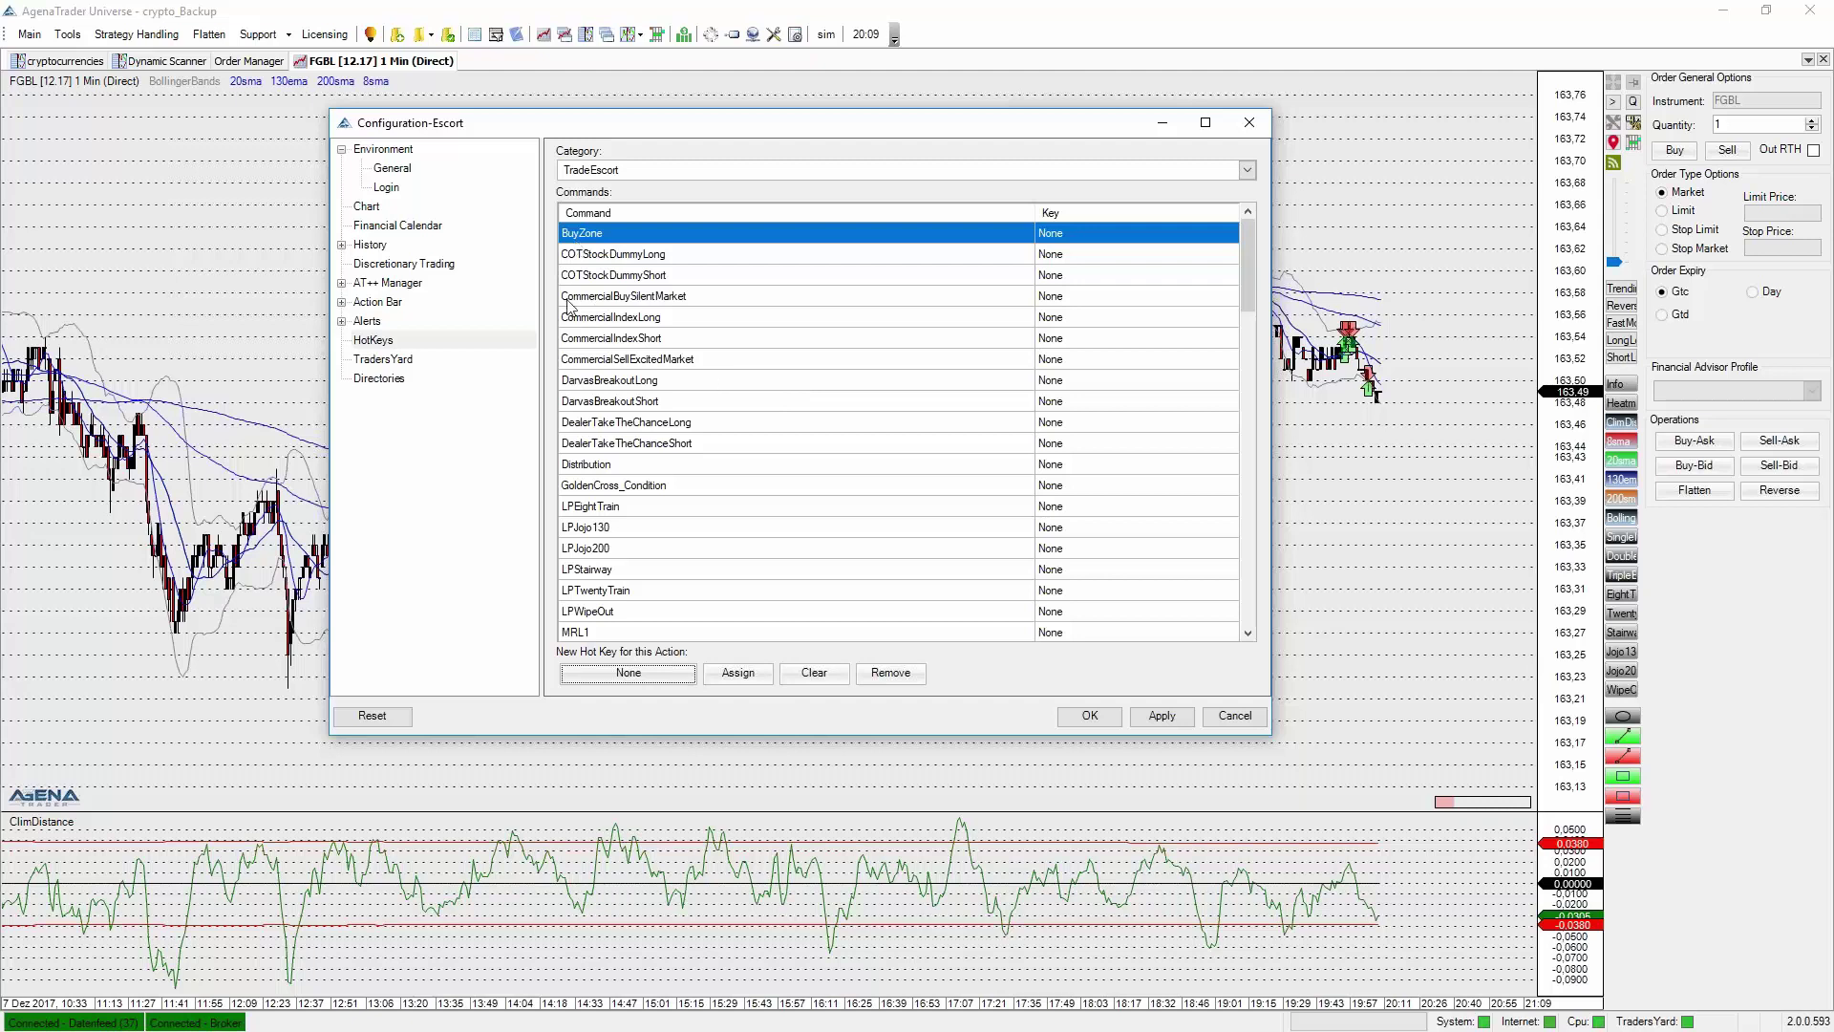
Look through the TradeEscort hotkey commands, select ManualMode among them, and close the configuration.
scroll(579, 360, "down", 3)
scroll(579, 360, "down", 9)
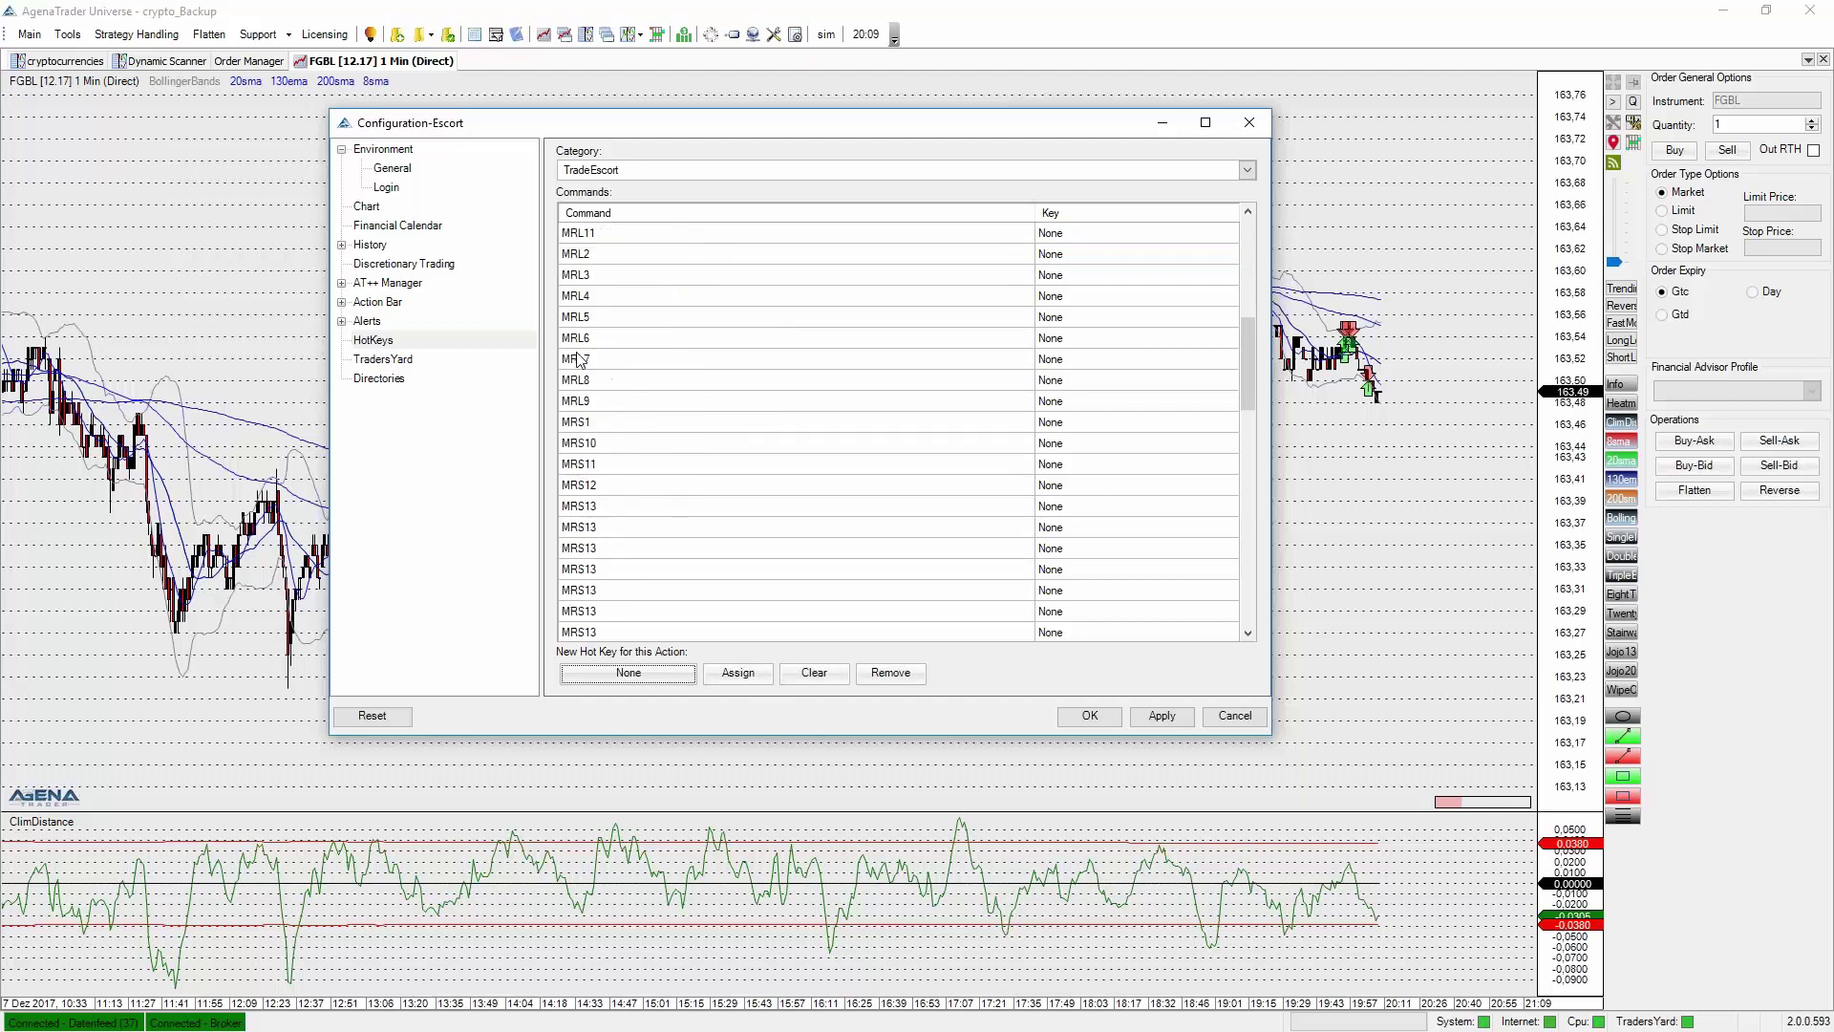
scroll(579, 360, "down", 1)
left_click(643, 445)
scroll(643, 447, "down", 1)
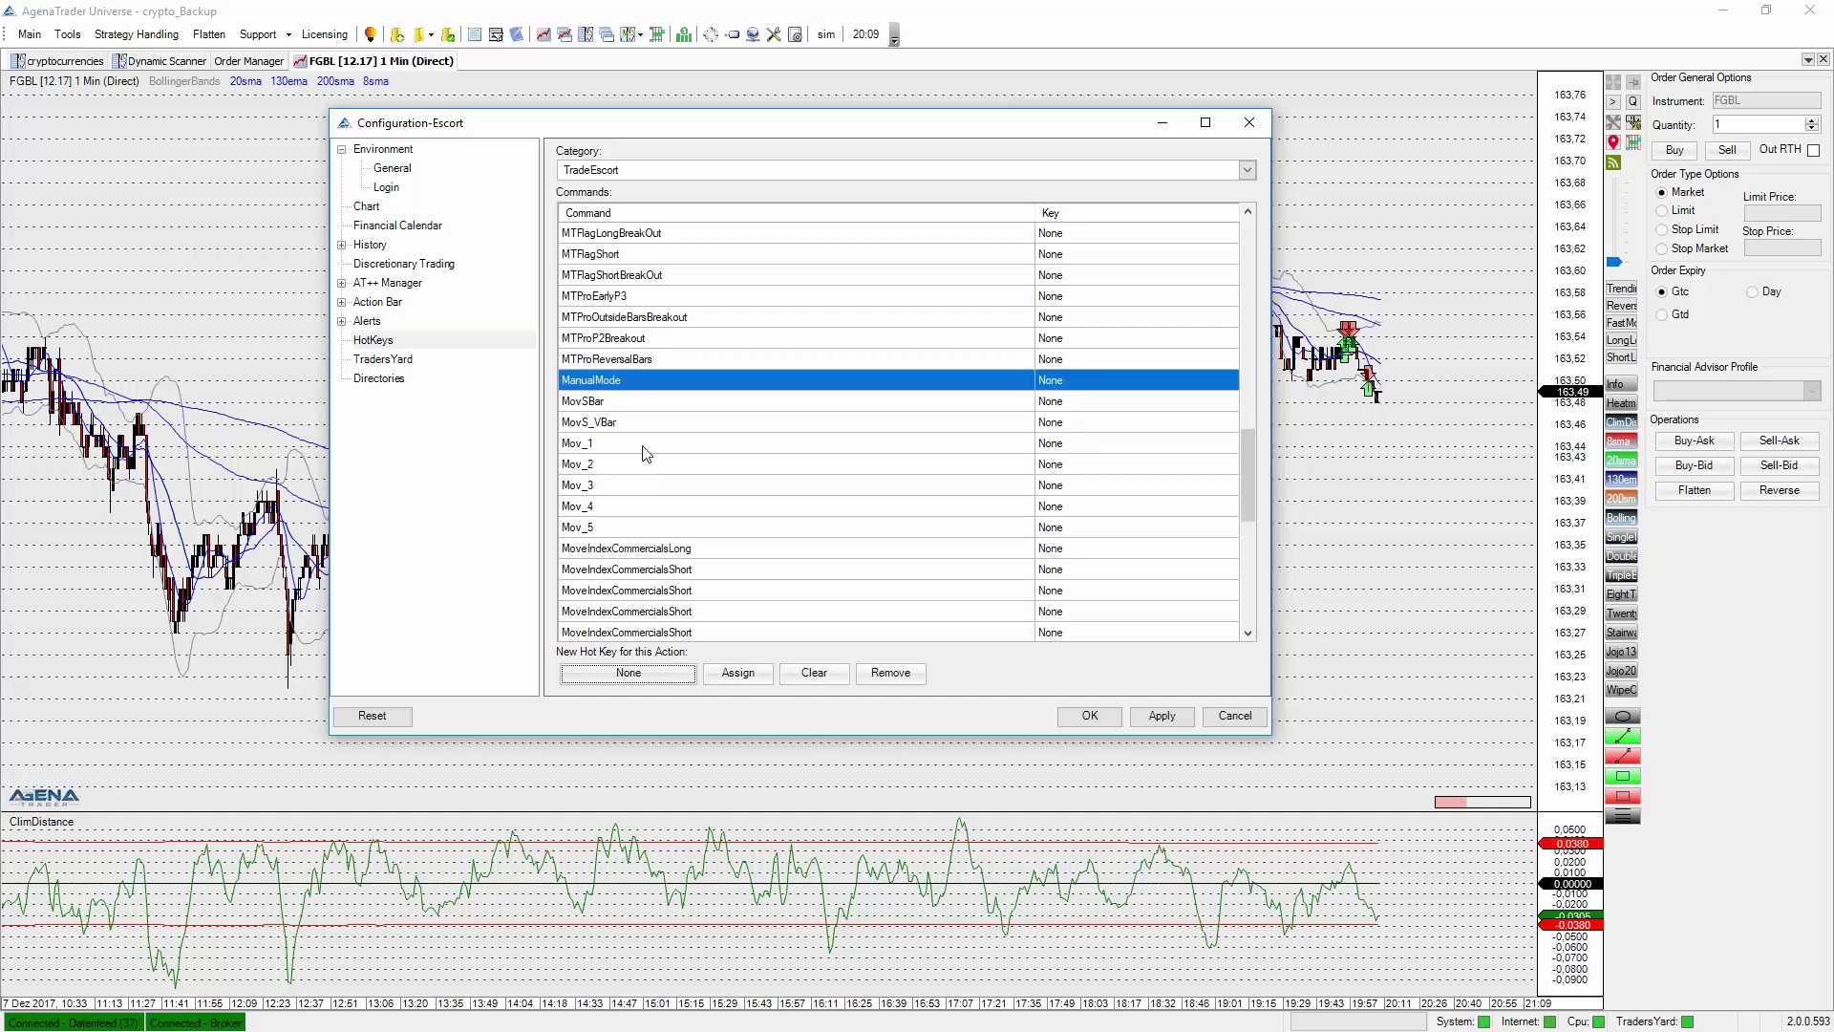
scroll(647, 454, "down", 9)
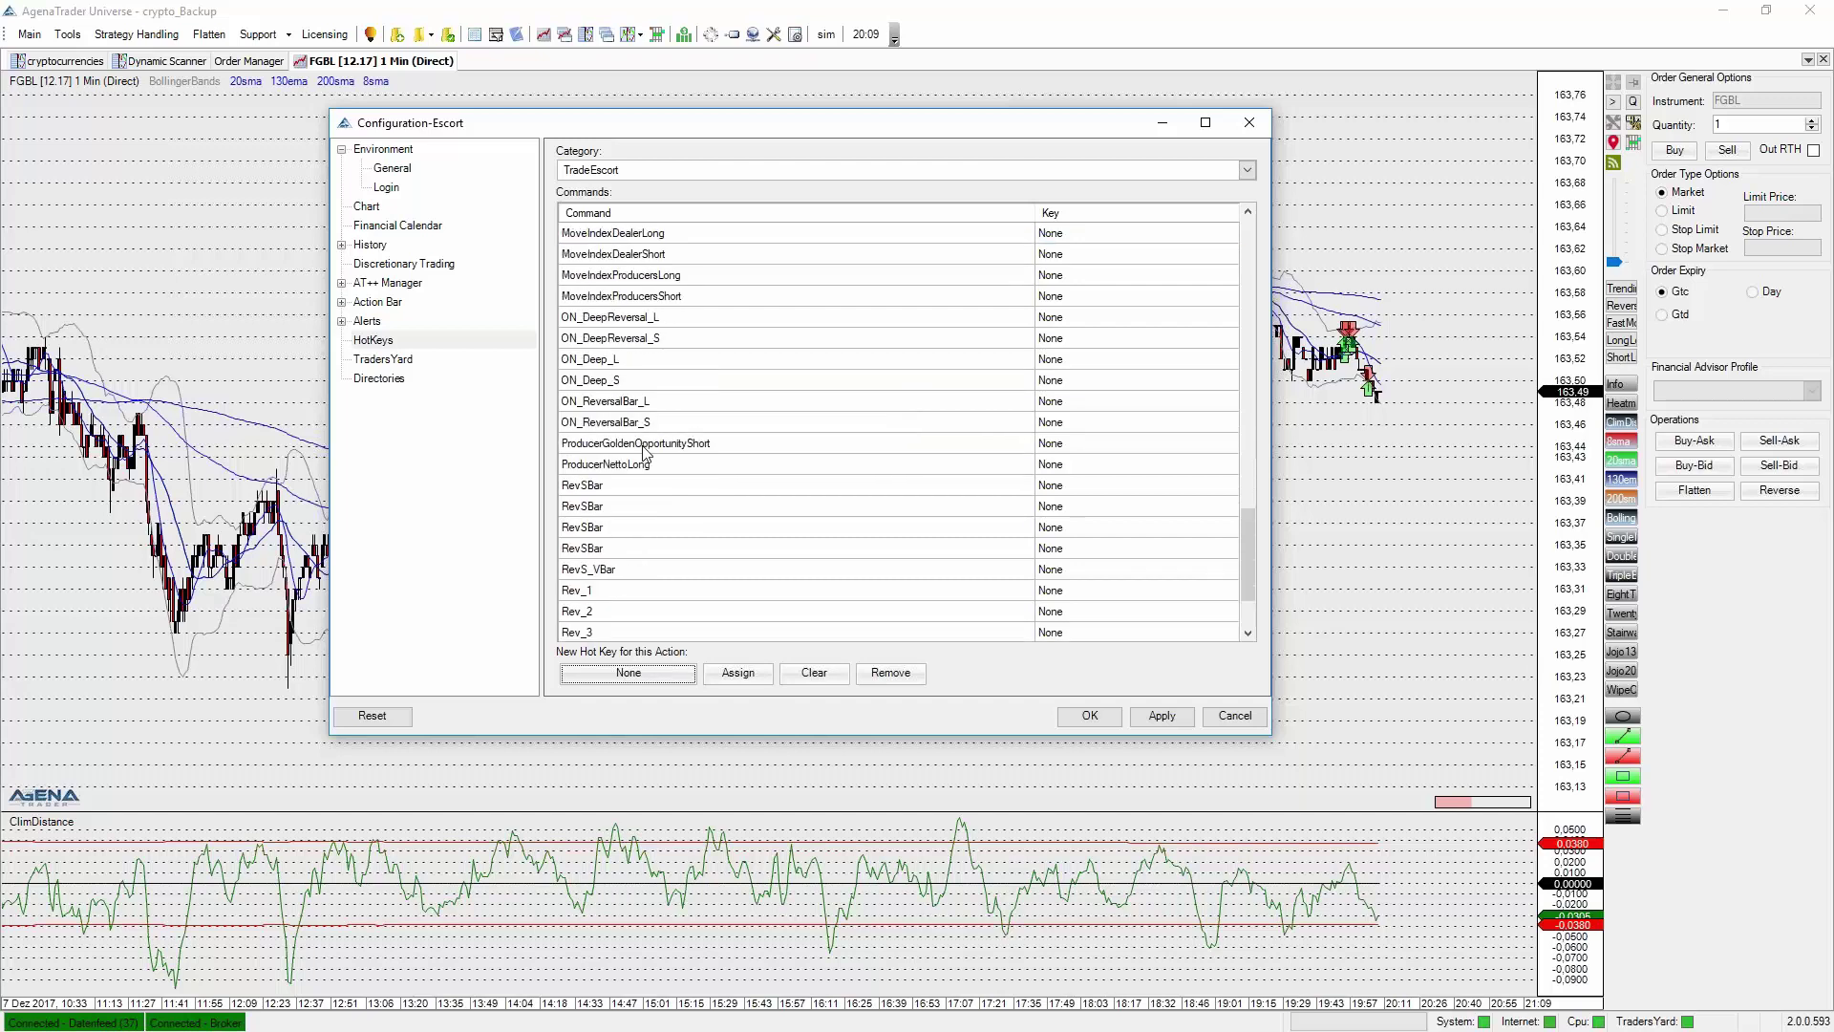
scroll(643, 454, "up", 6)
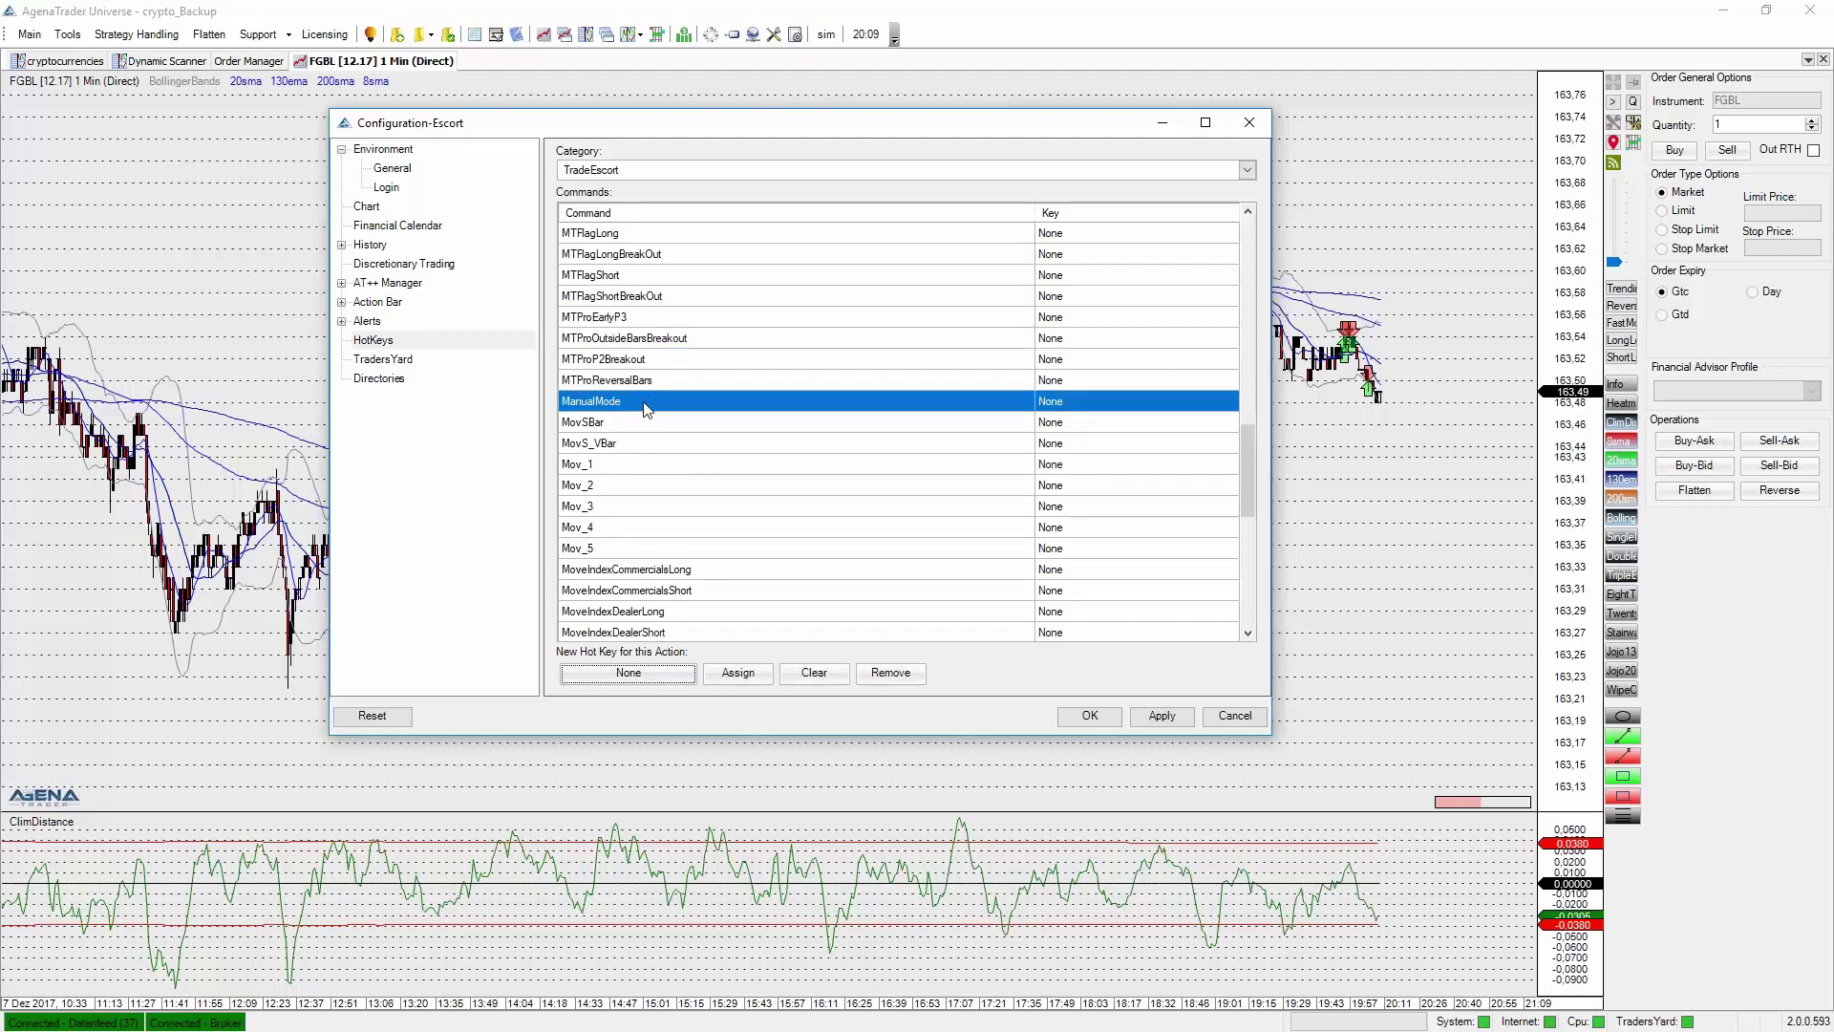
left_click(1245, 130)
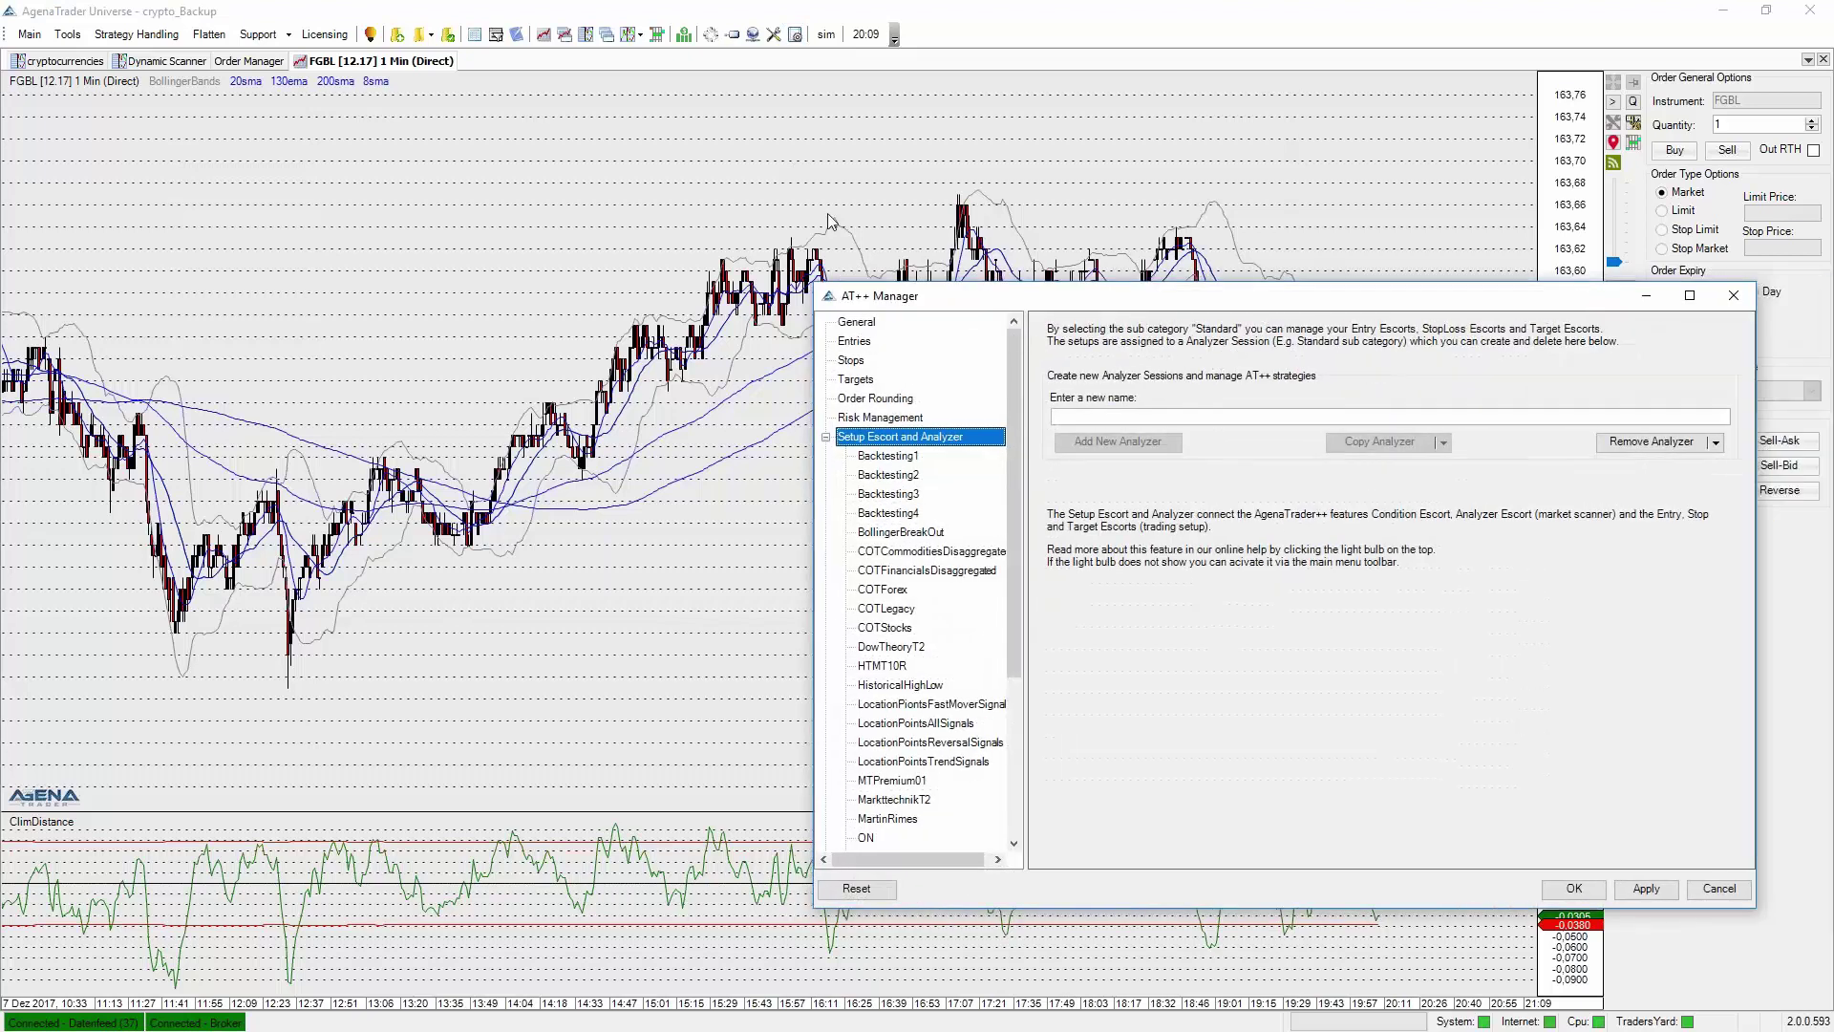
Create a new manual setup named ManuellesSetupXY in the AT++ Manager's Standard configuration and accept the changes.
scroll(588, 626, "down", 4)
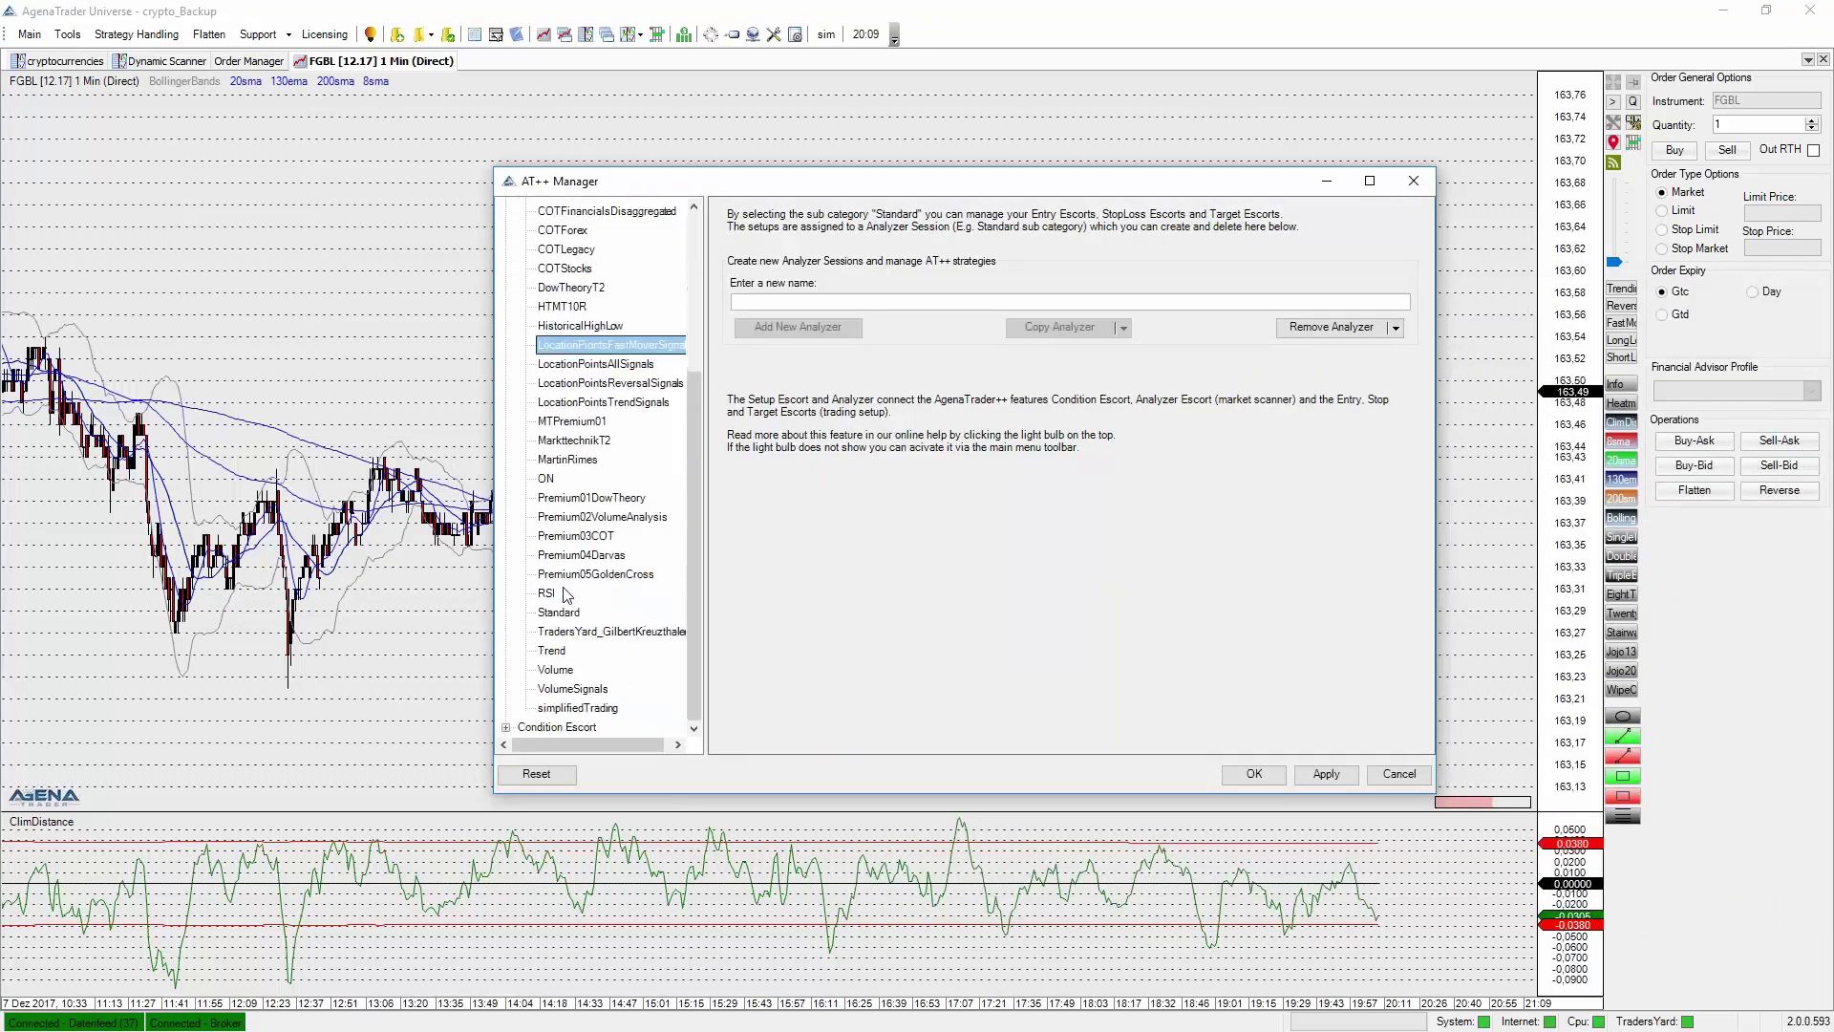
left_click(586, 602)
left_click(586, 612)
left_click(798, 210)
left_click(778, 280)
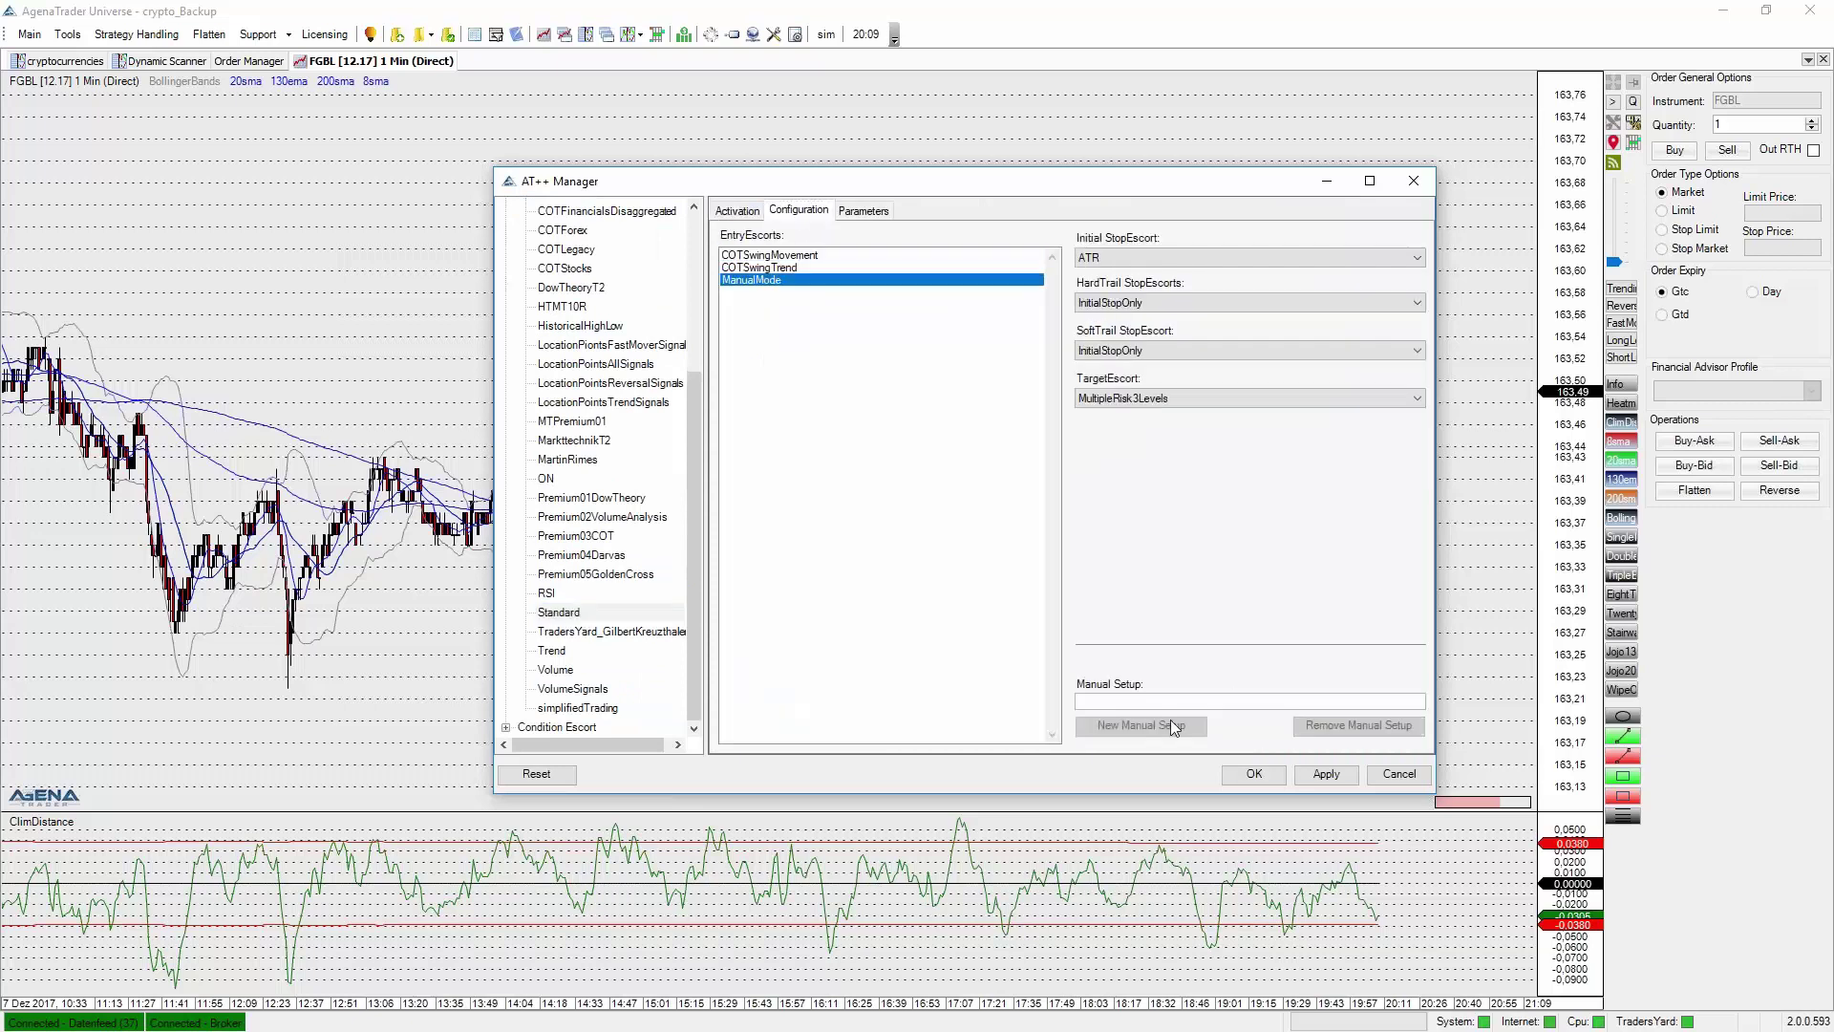
type("ManuellesSetup")
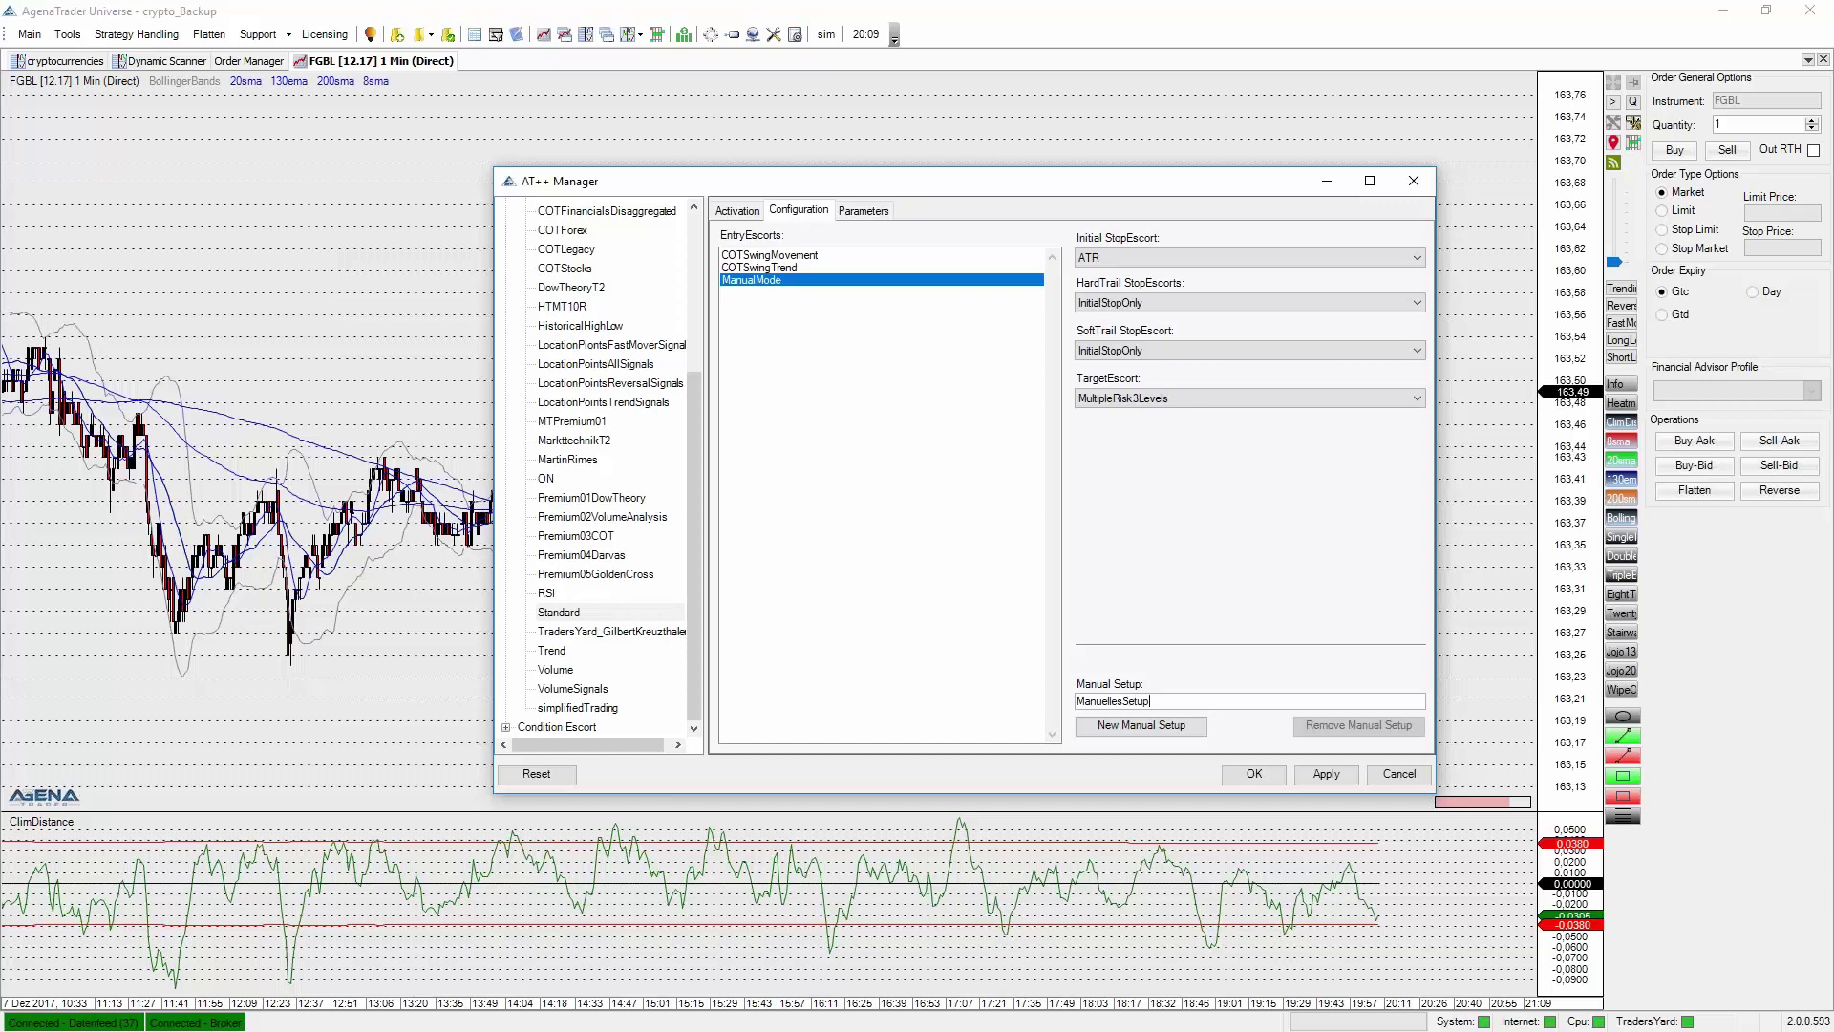
type("XY")
left_click(1182, 731)
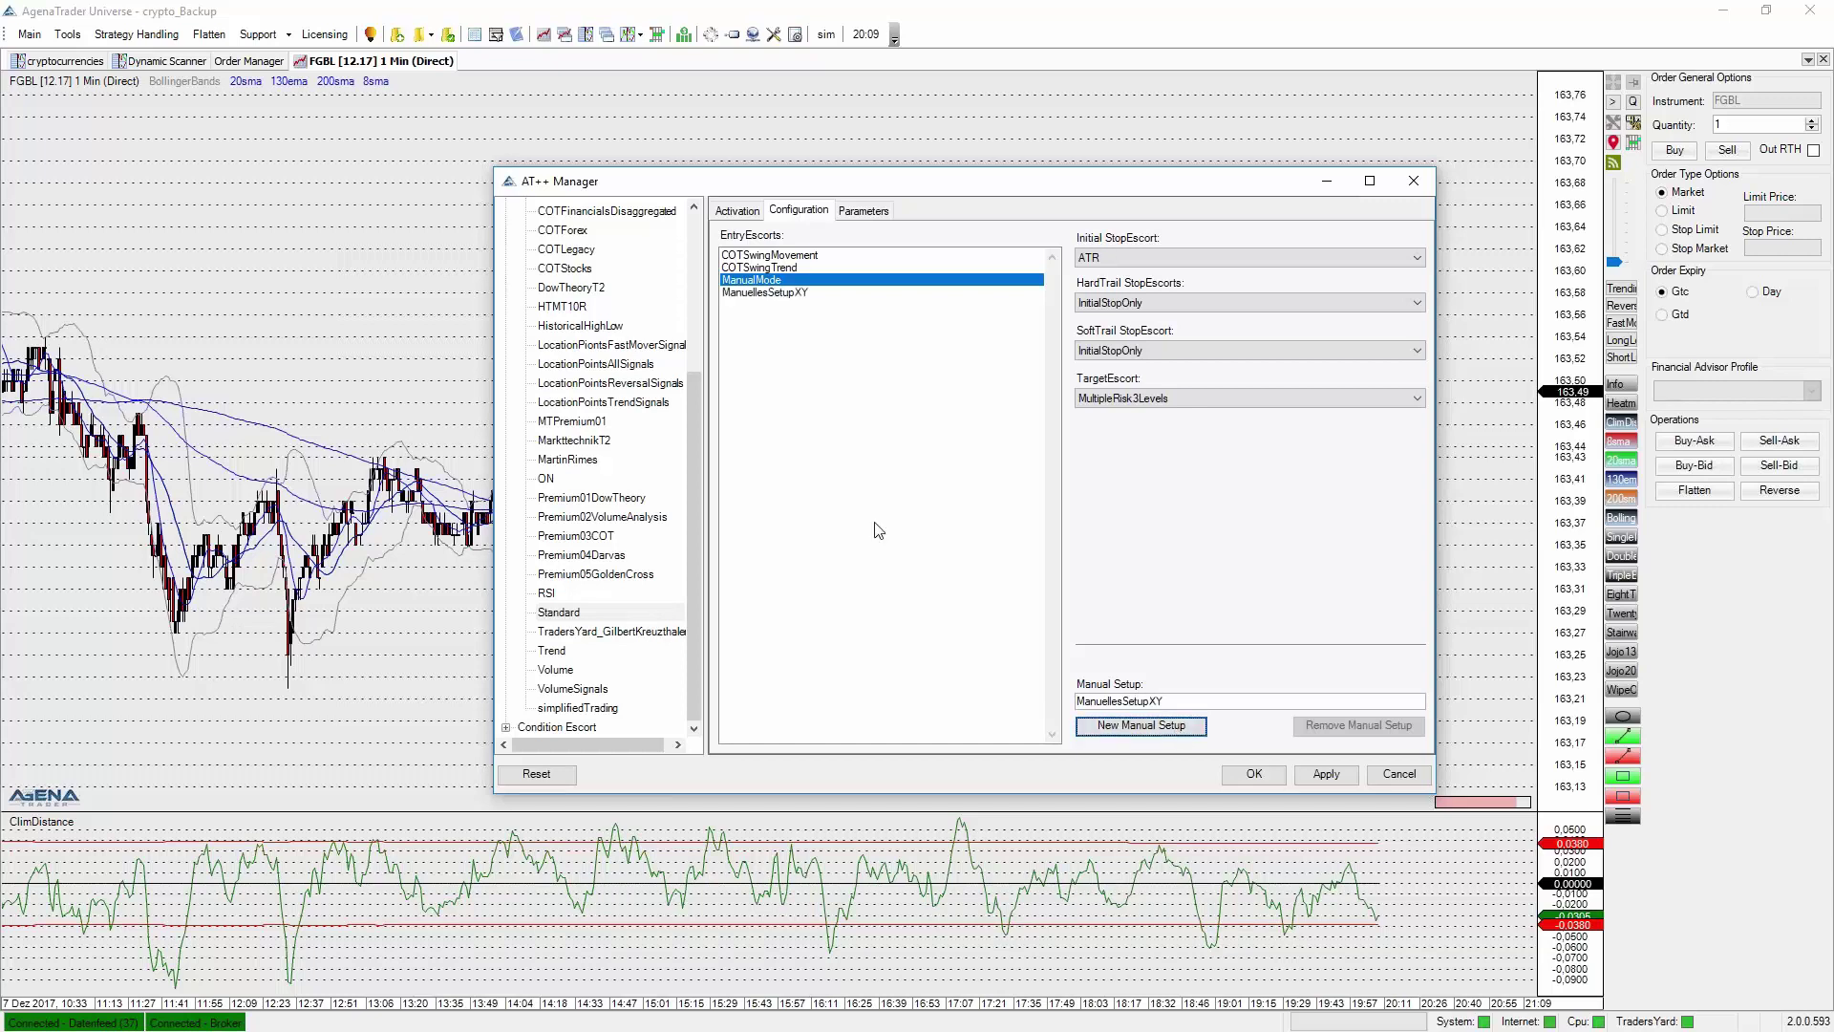
left_click(789, 292)
left_click(1252, 775)
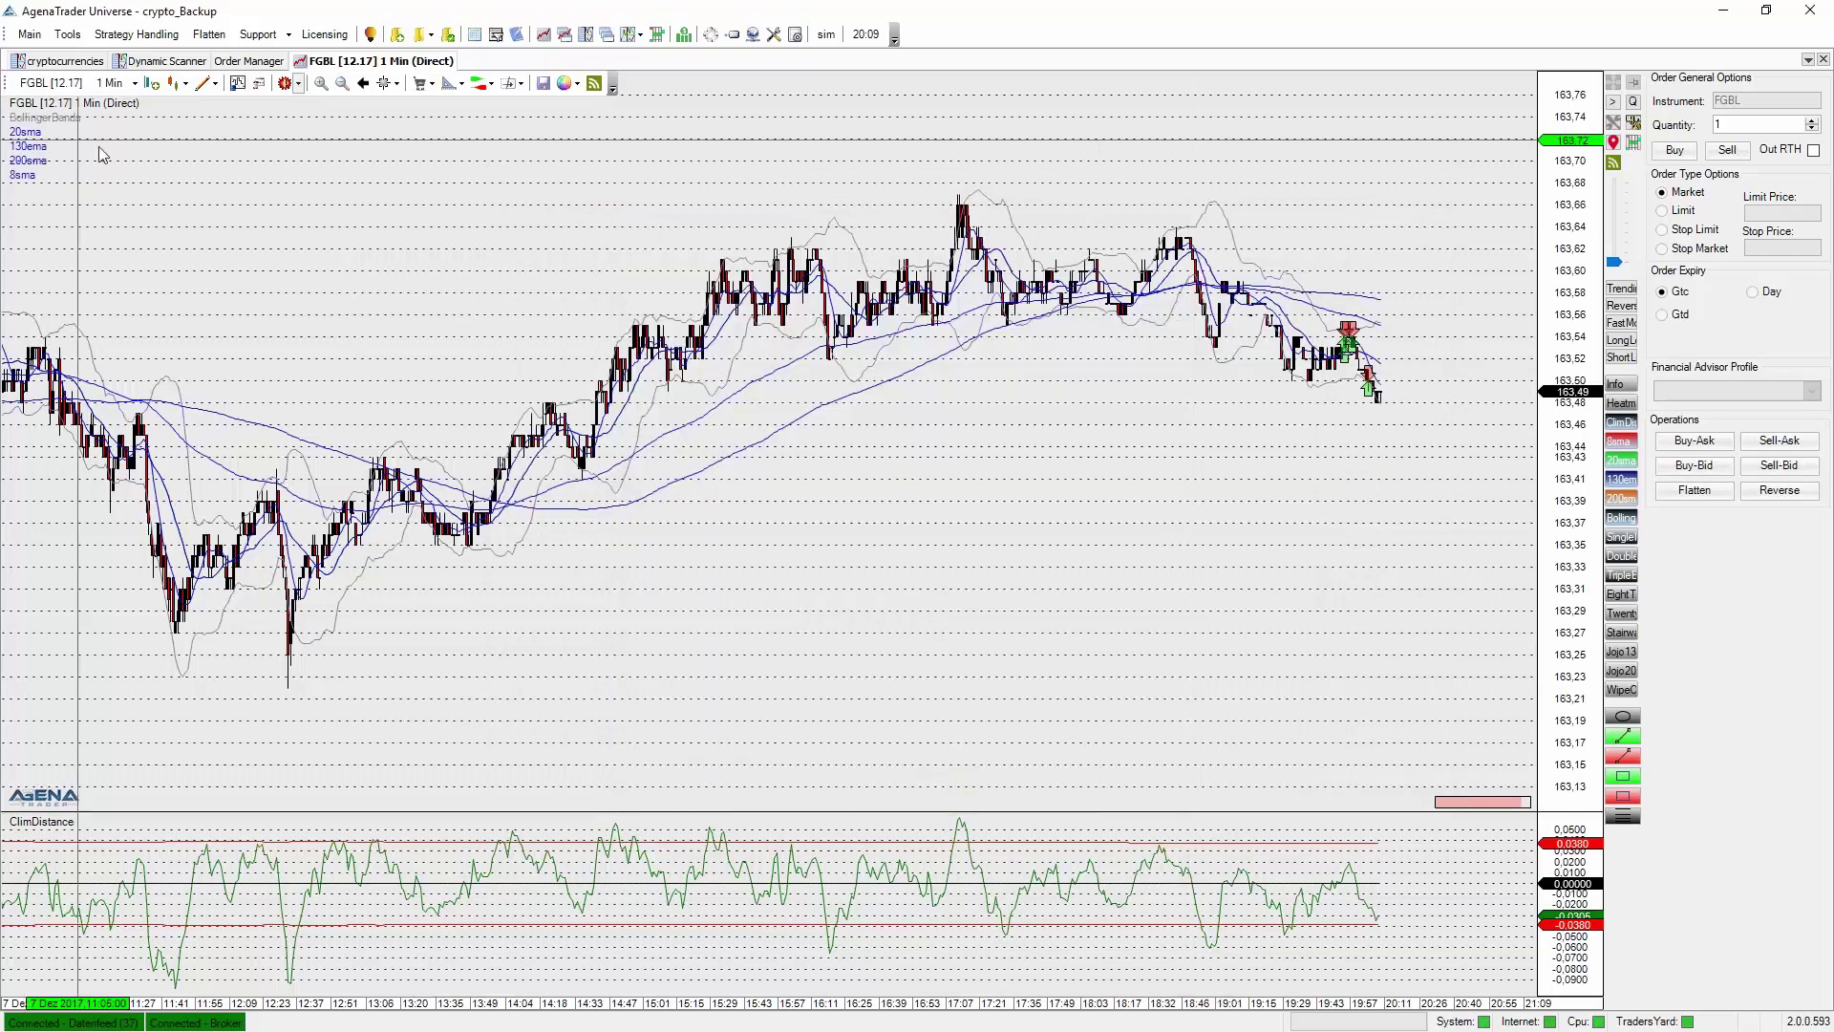
Look for the new manual setup among the TradeEscort hotkey commands in the configuration and close it.
left_click(773, 34)
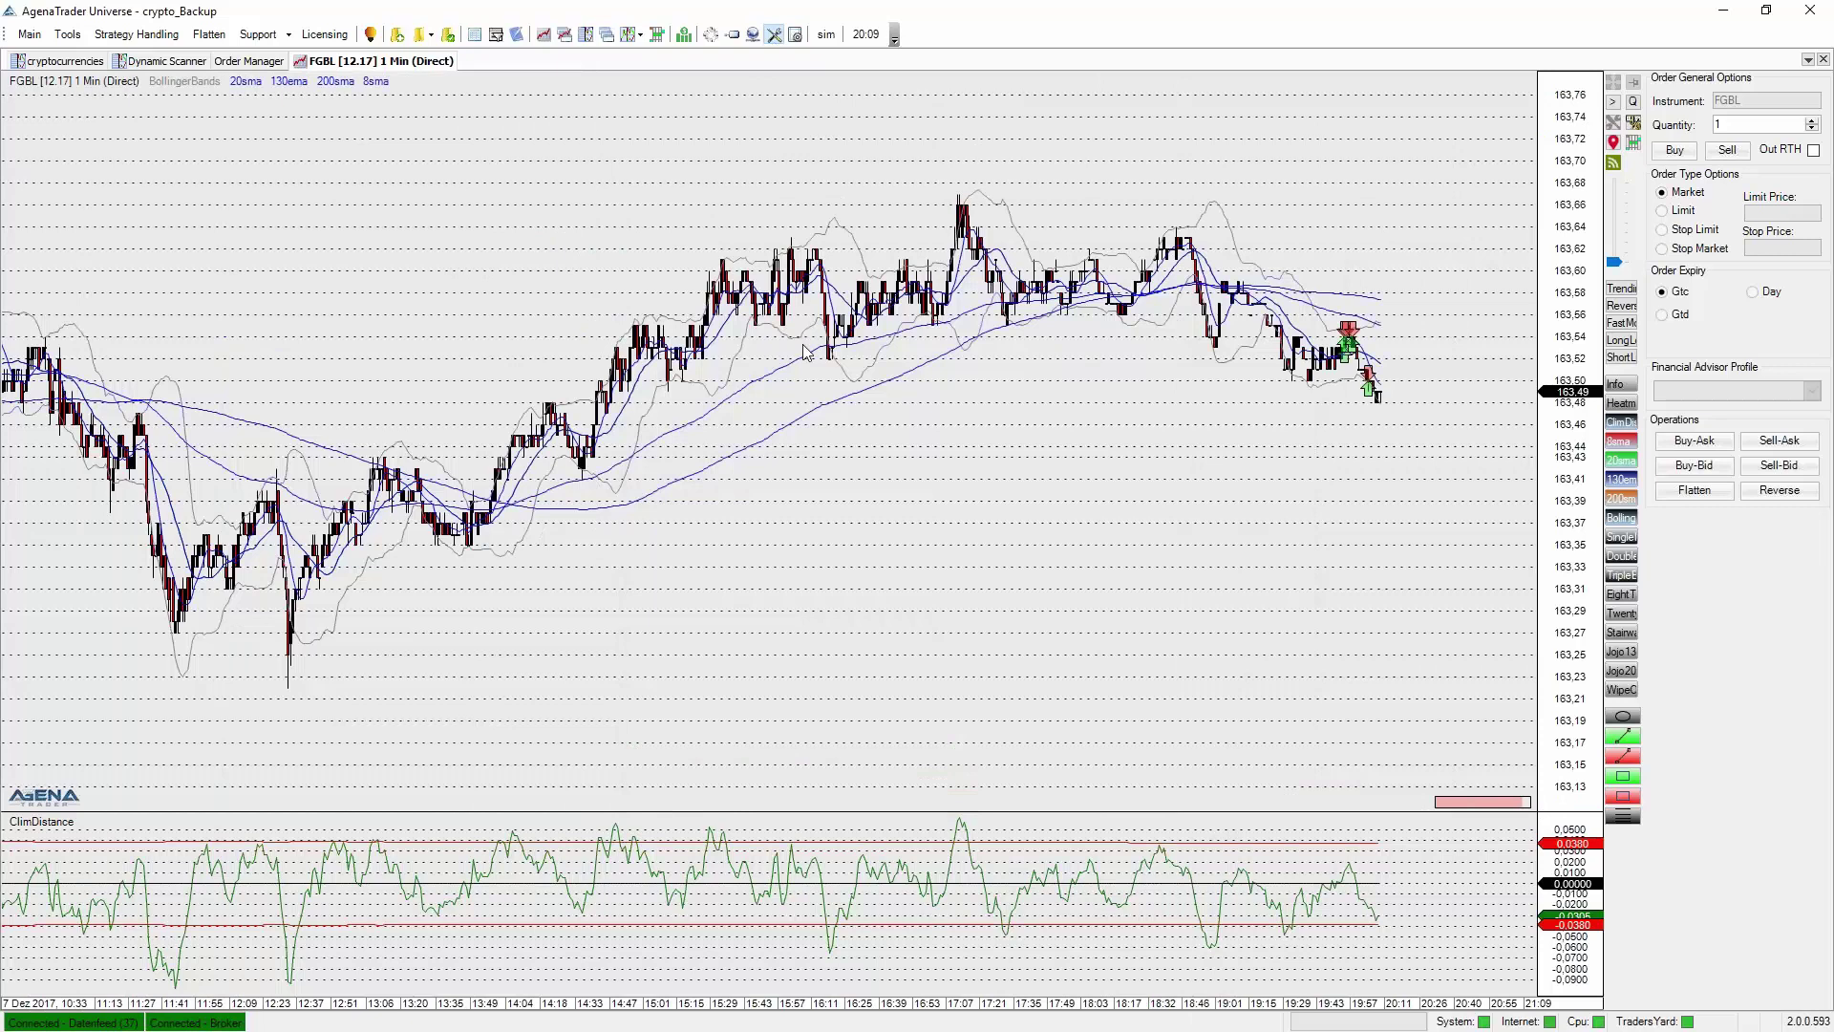
left_click(856, 577)
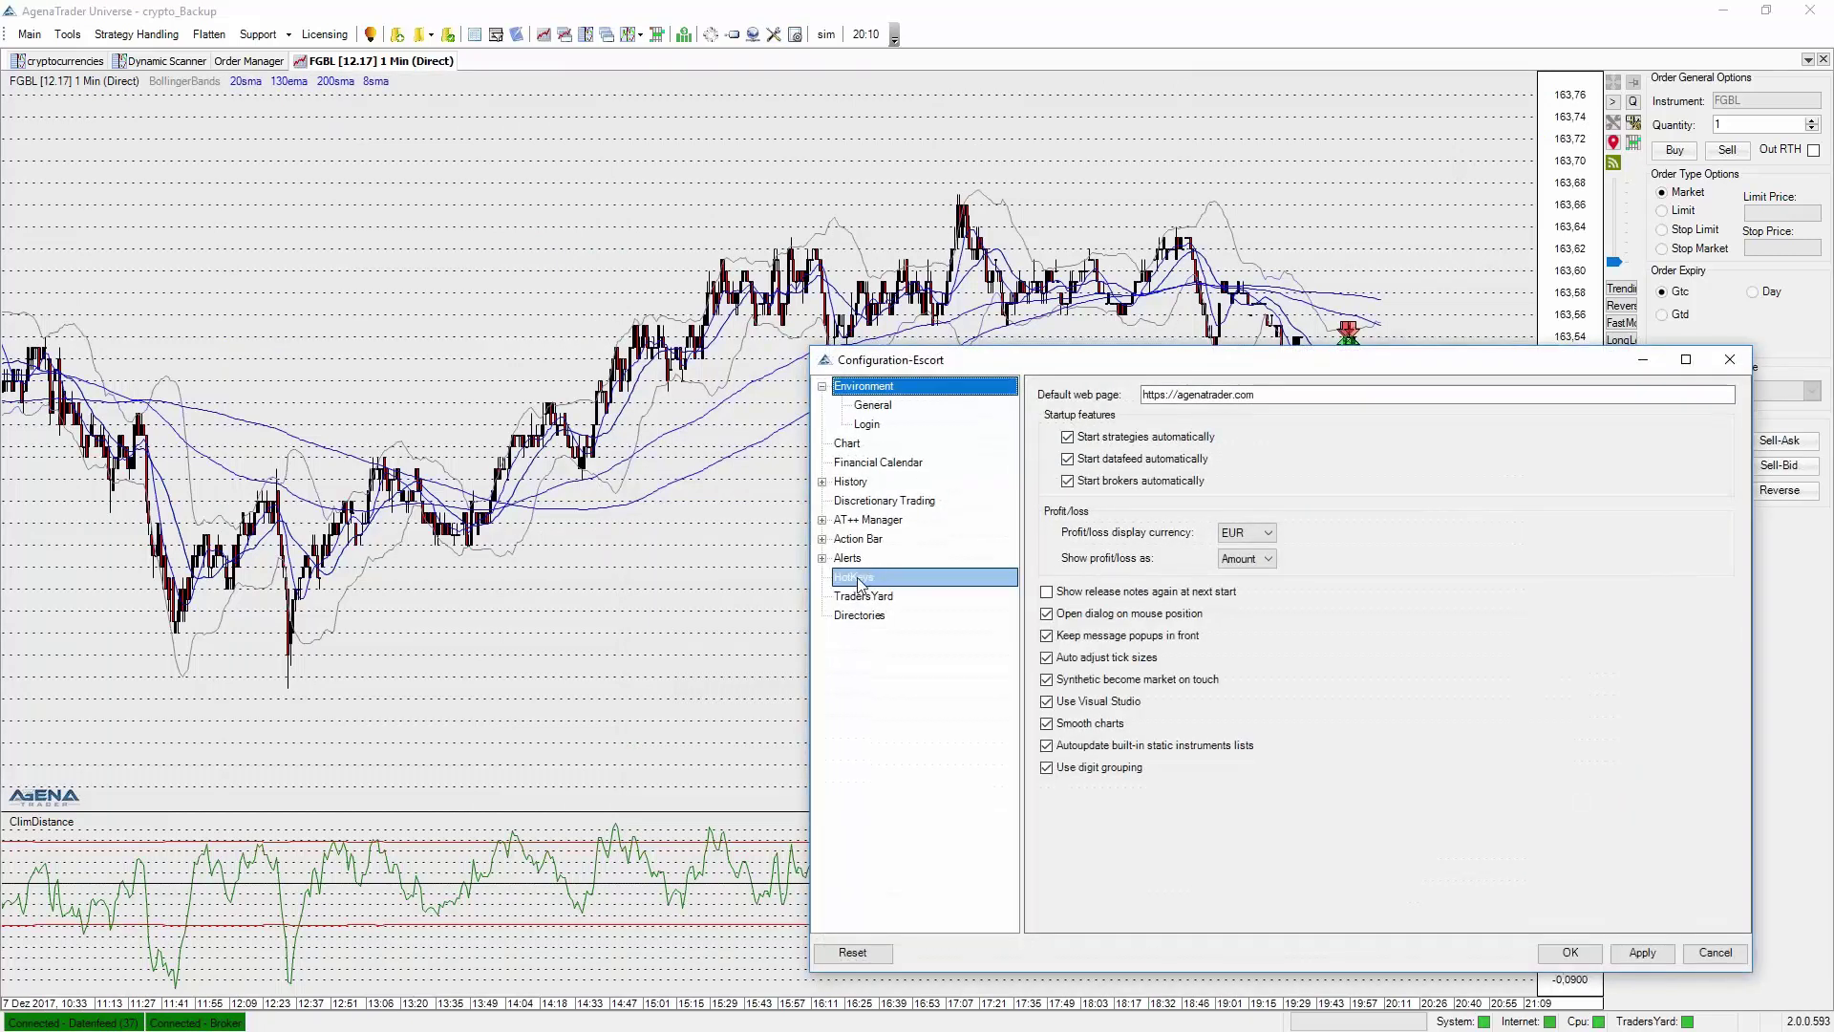
left_click(1117, 406)
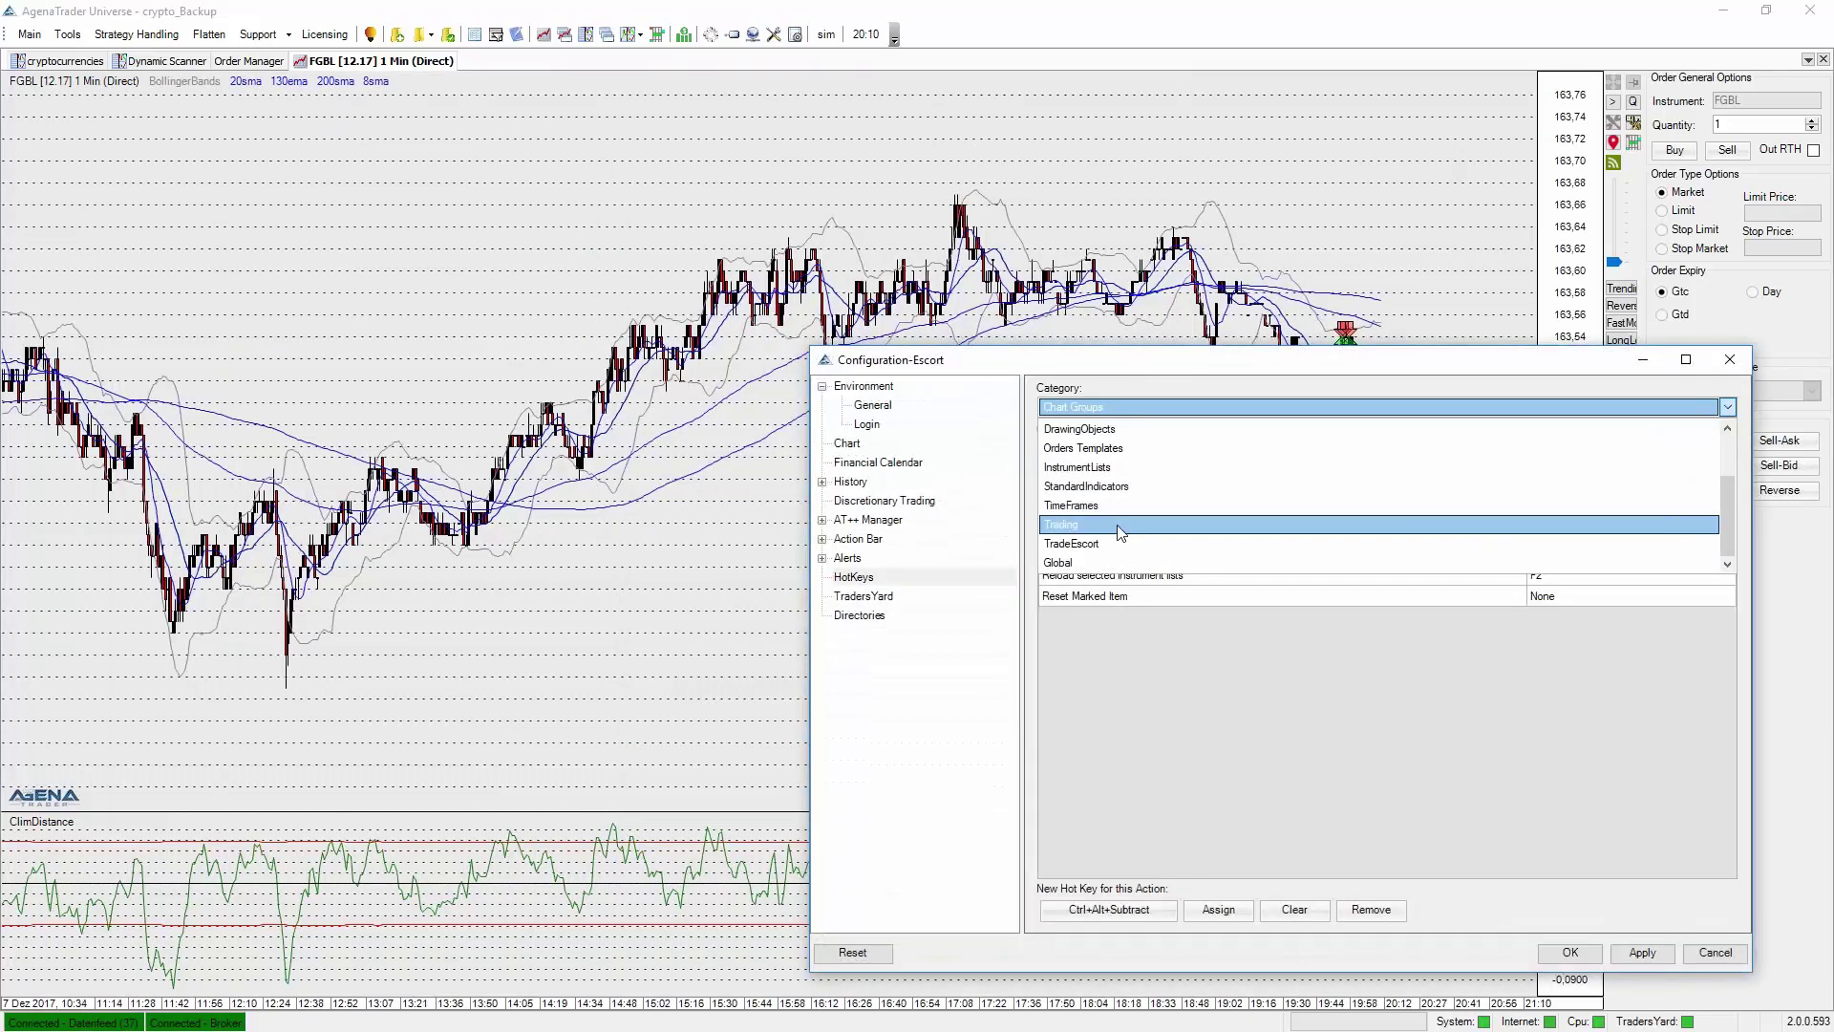
left_click(1123, 542)
scroll(1185, 604, "down", 8)
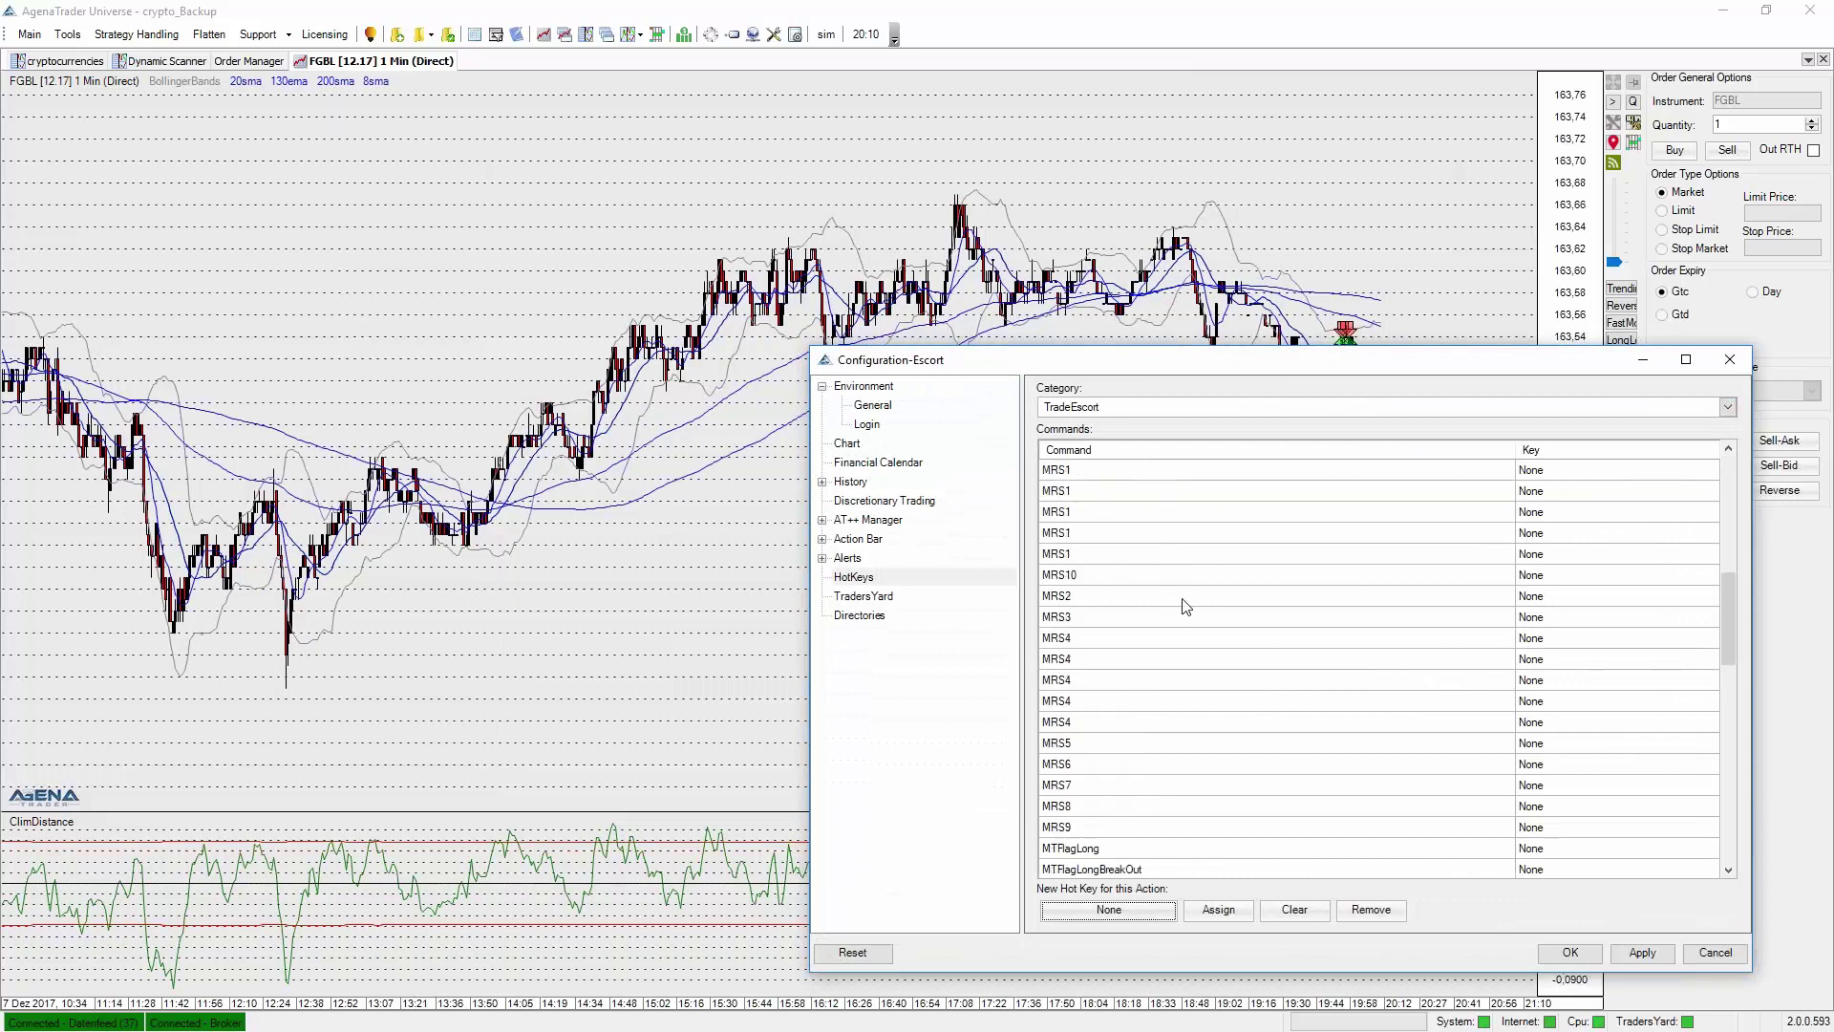
scroll(1186, 604, "up", 5)
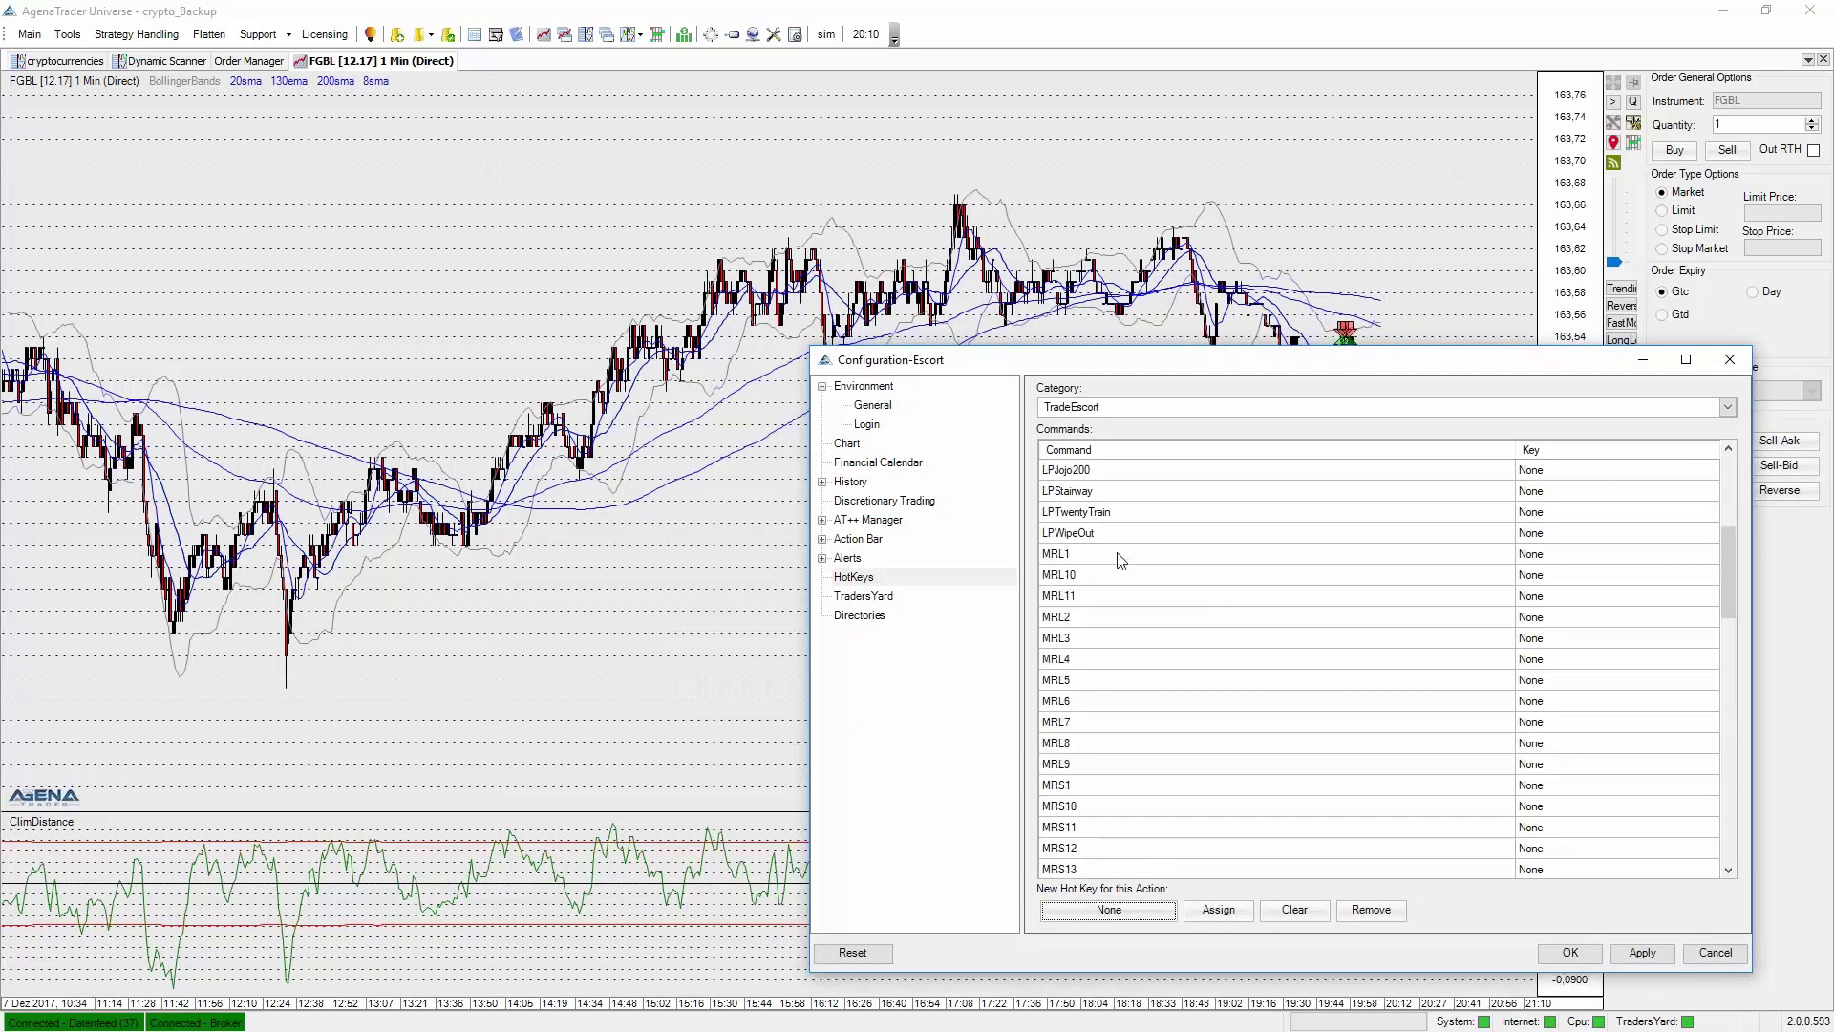
scroll(1120, 561, "down", 4)
scroll(1120, 560, "down", 7)
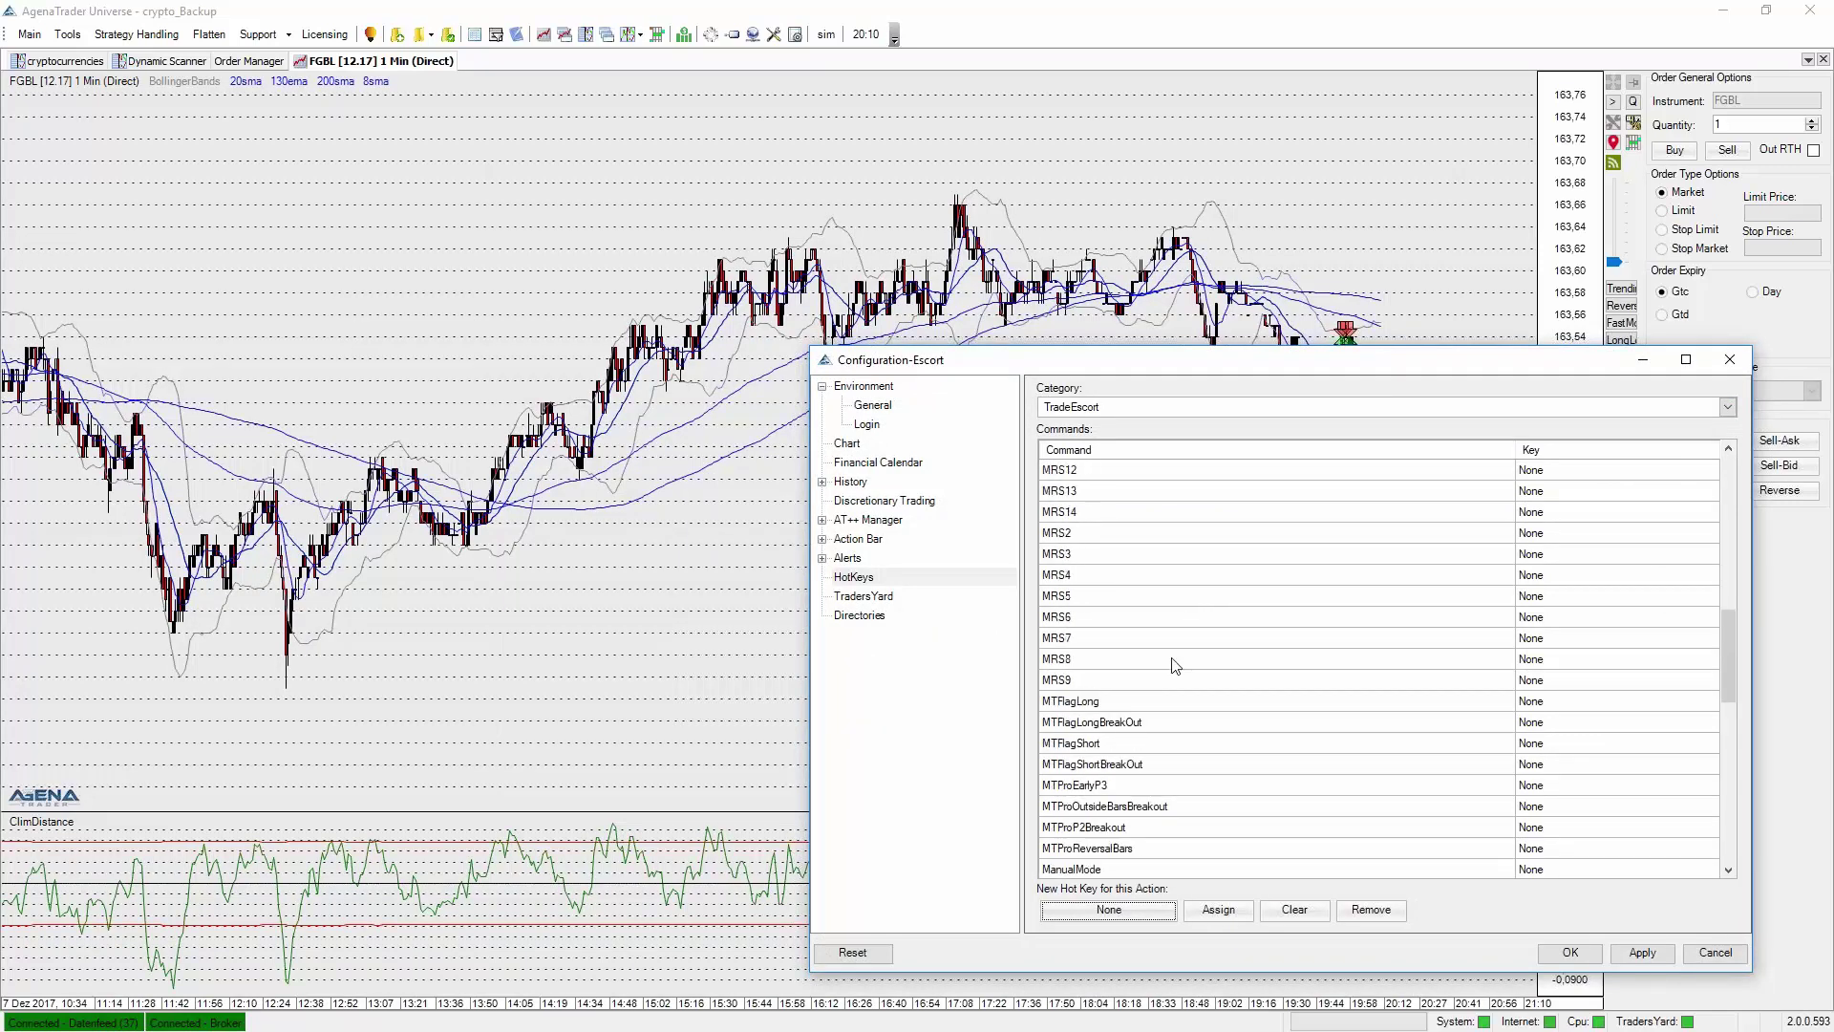
scroll(1132, 698, "down", 10)
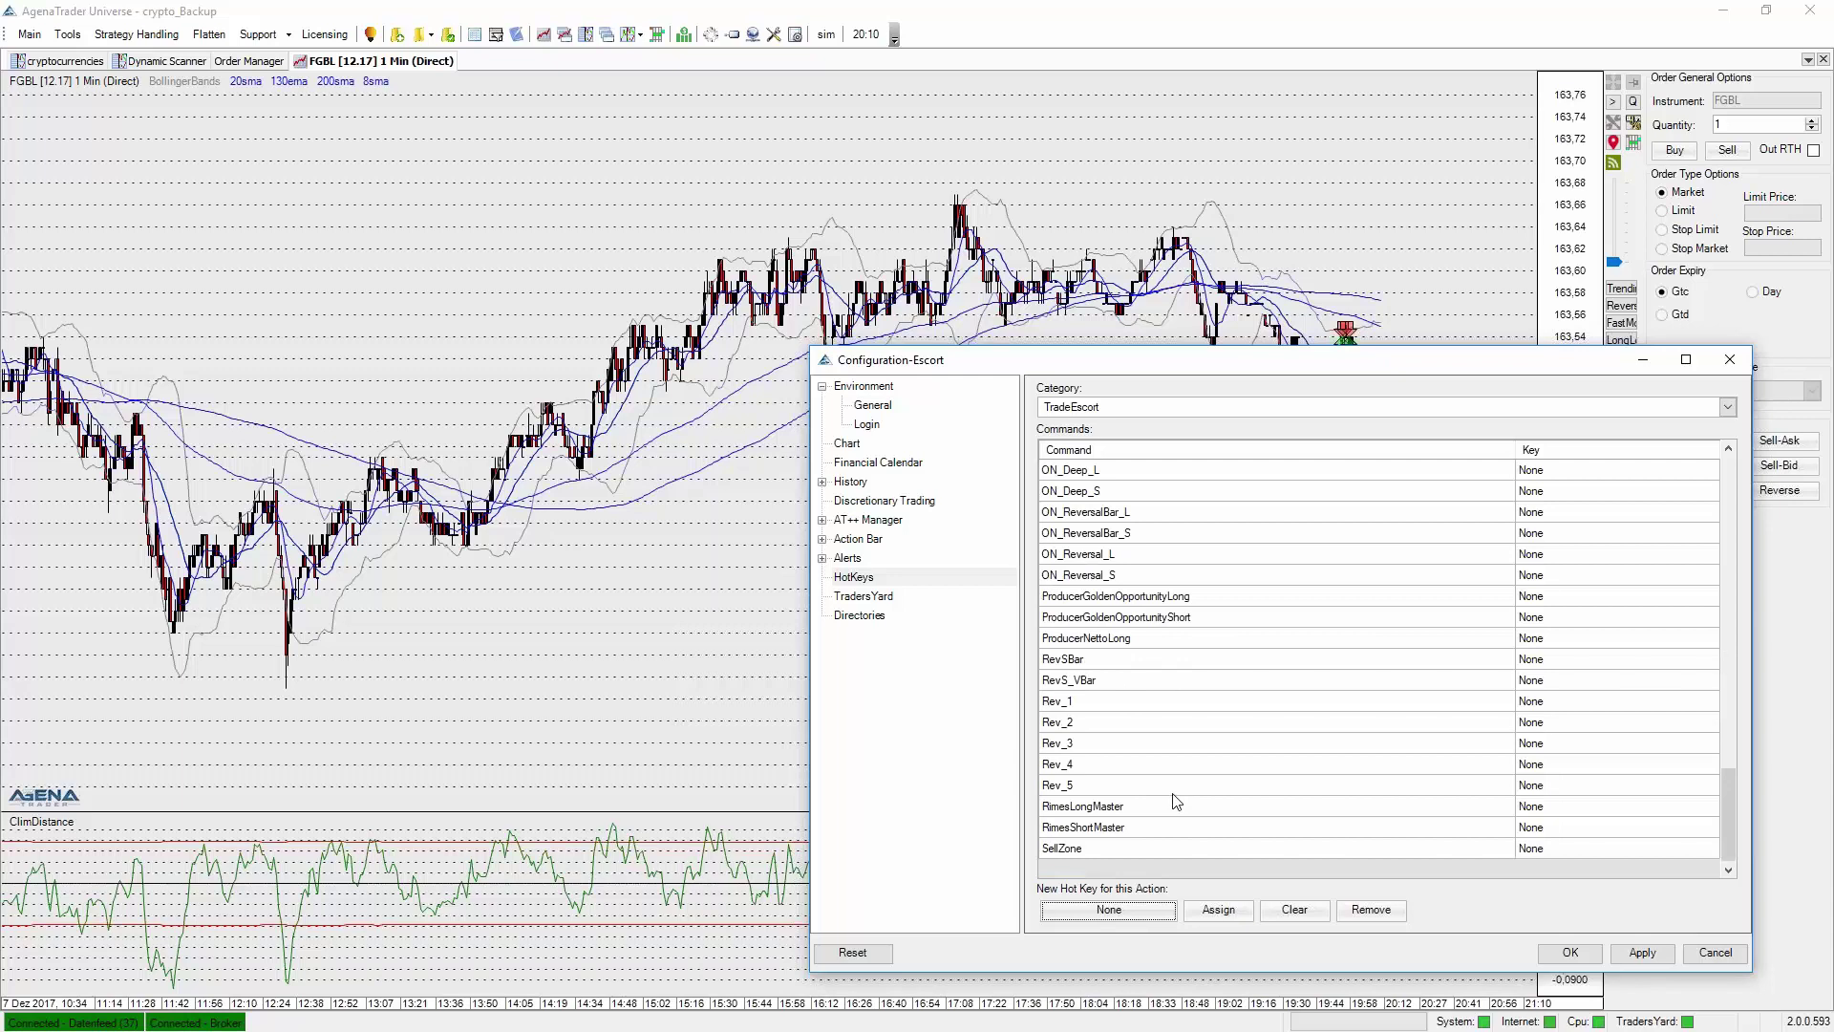
scroll(1177, 802, "up", 20)
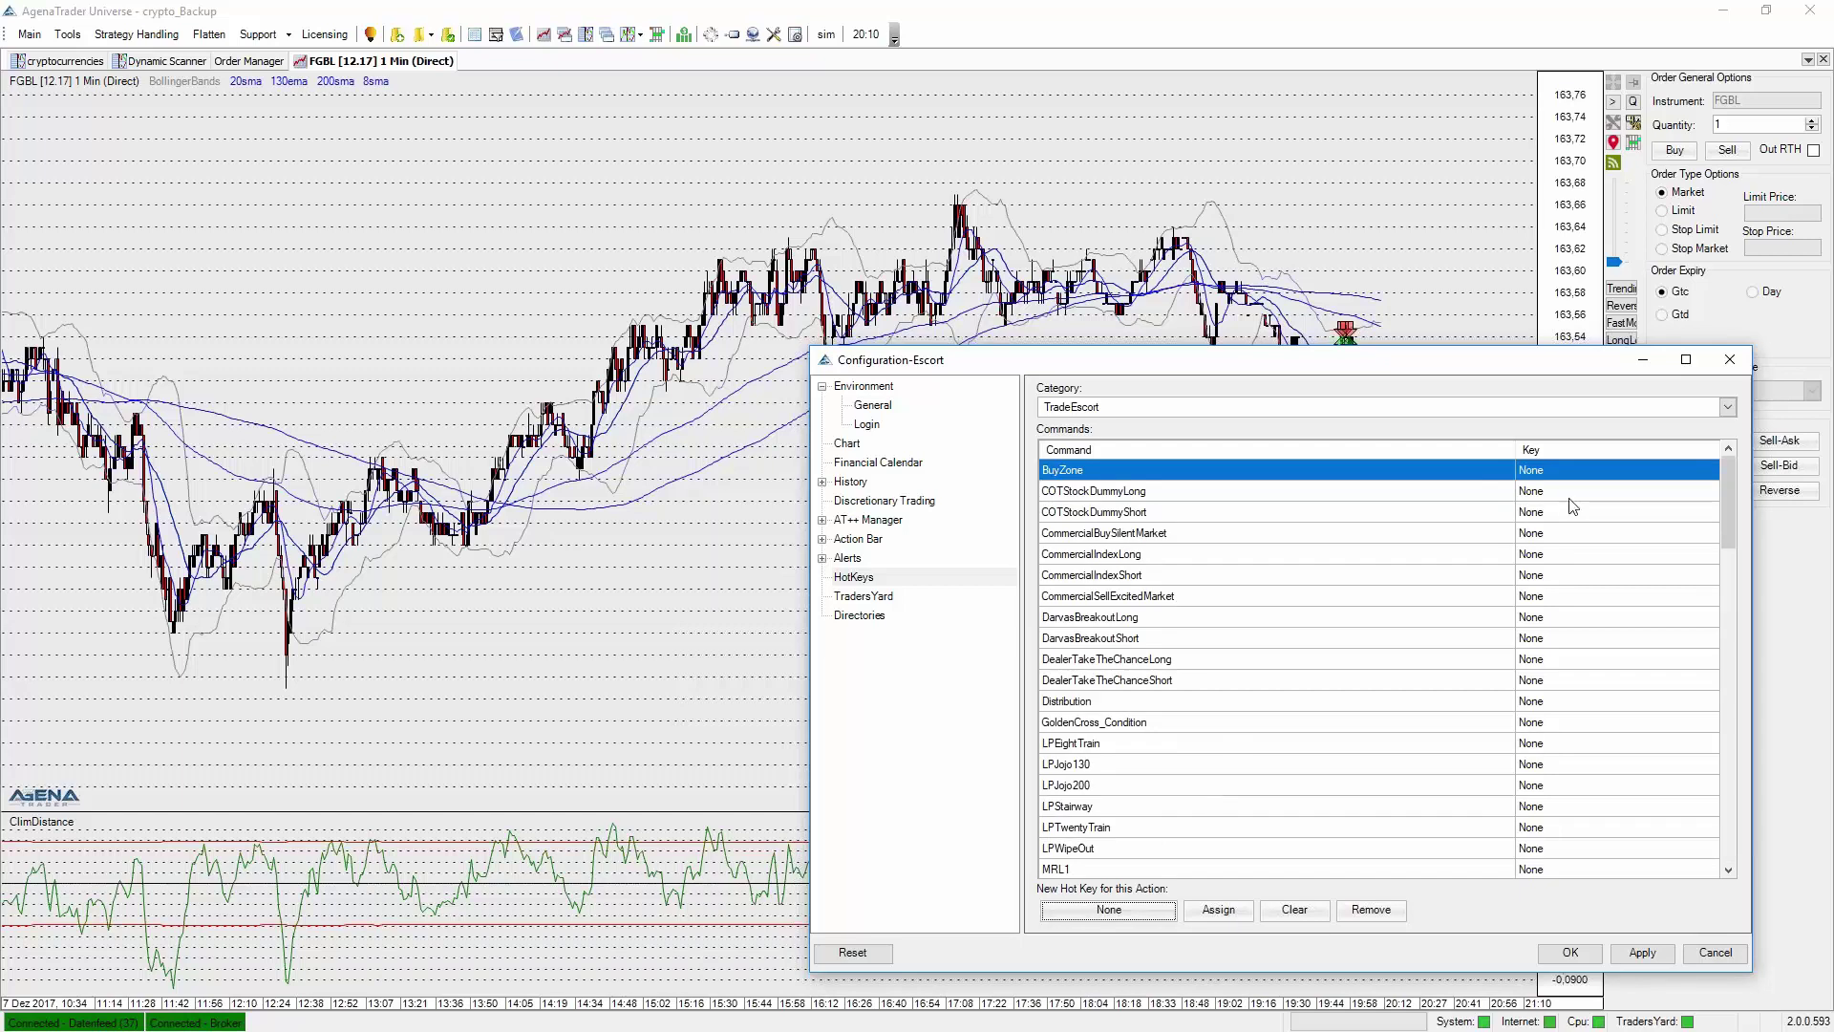
left_click(1729, 359)
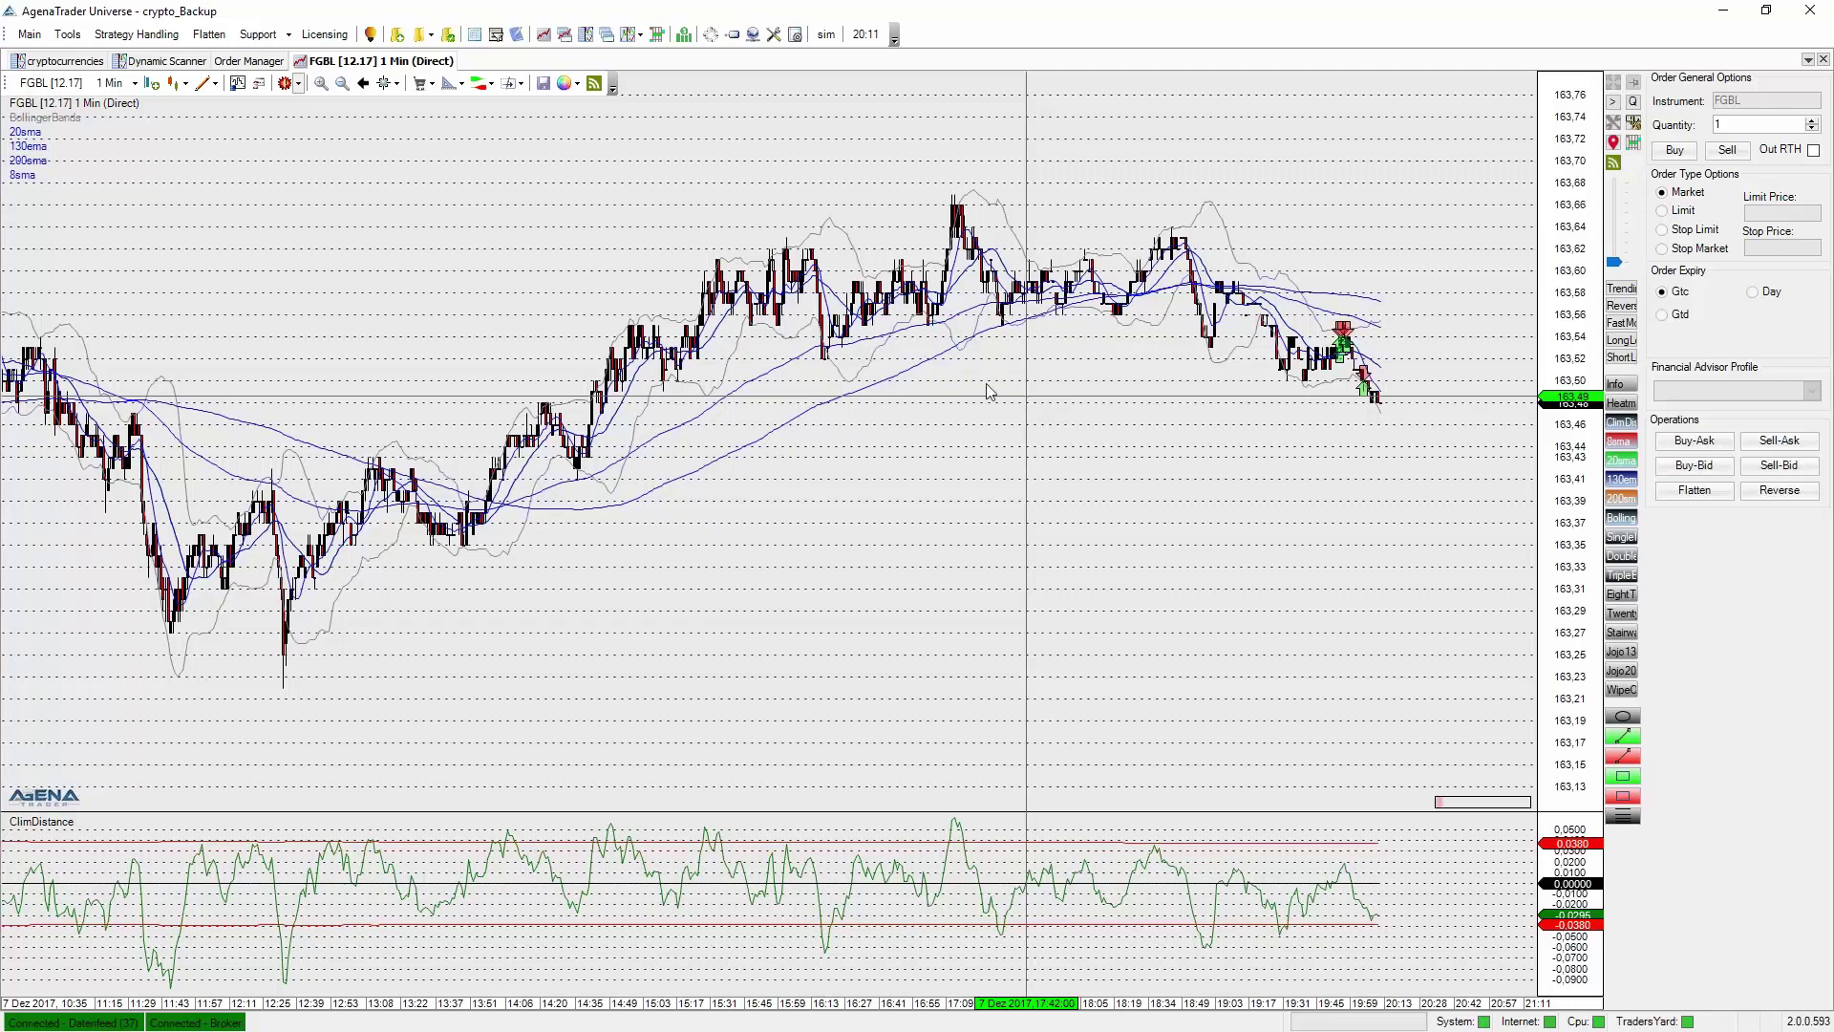
Open the system information log, look through its messages, and return to the newest entries.
left_click(69, 35)
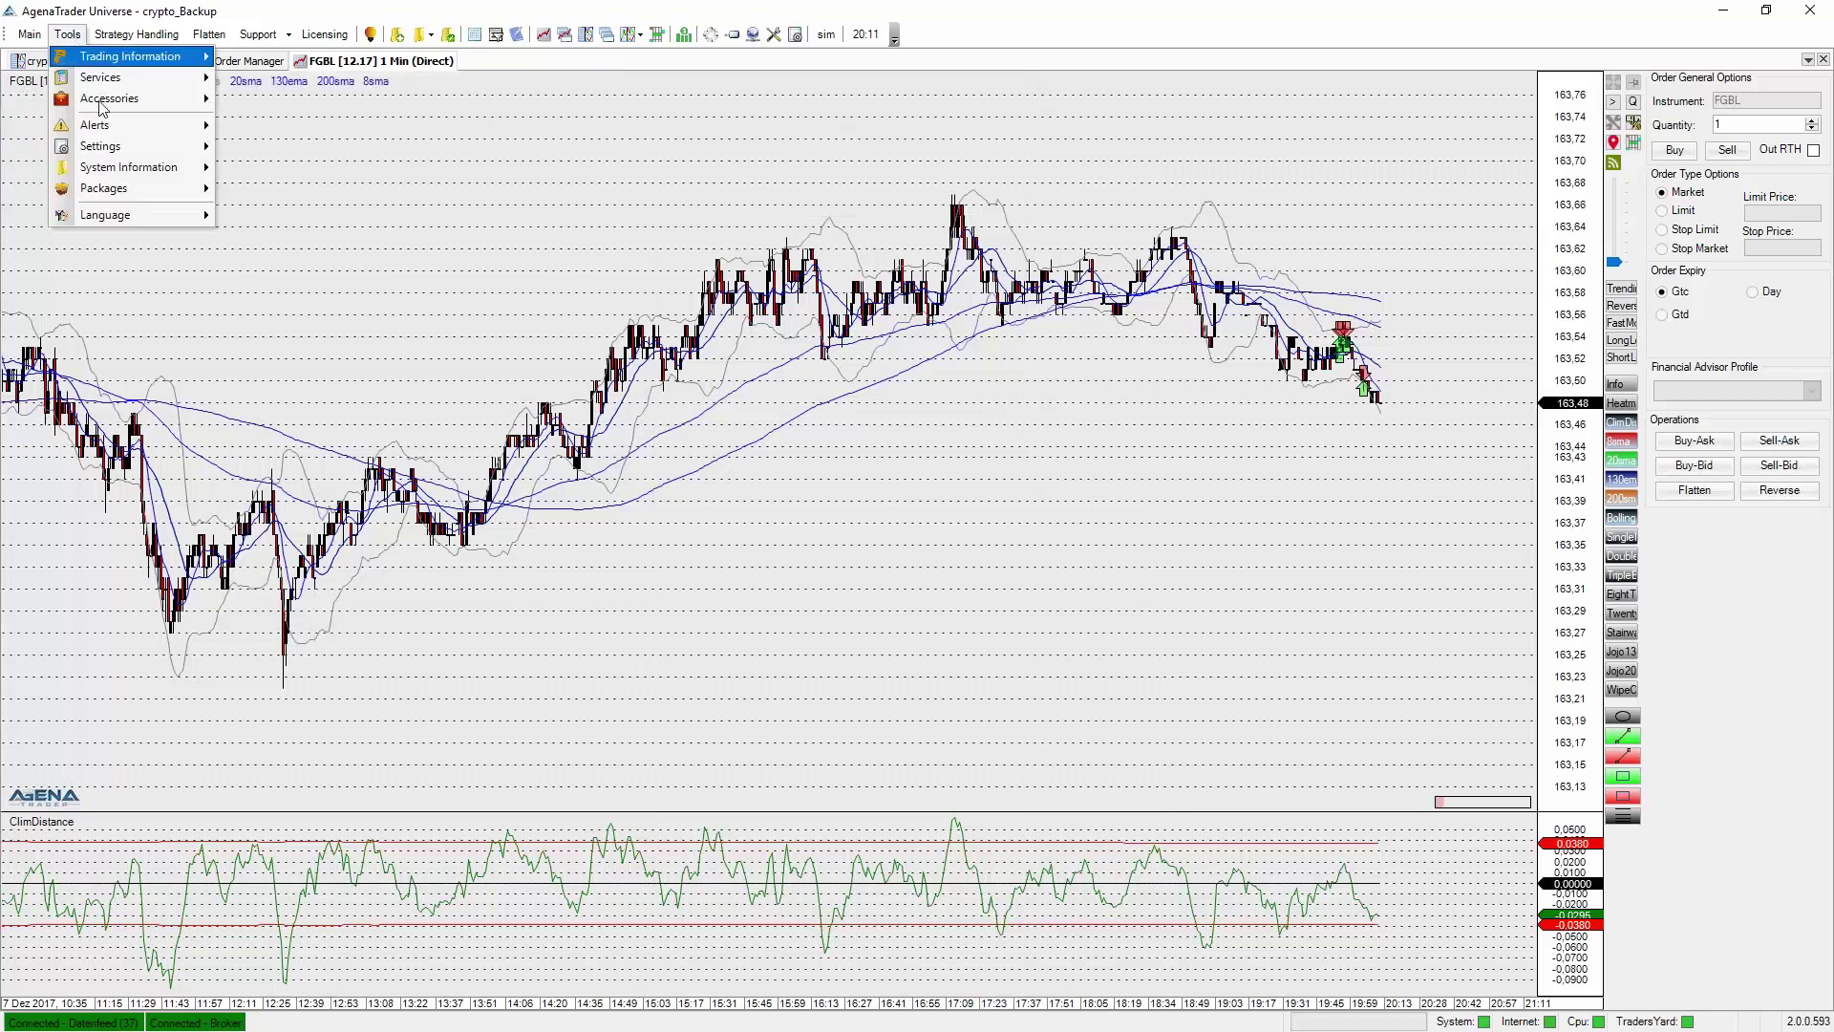
mouse_move(143, 167)
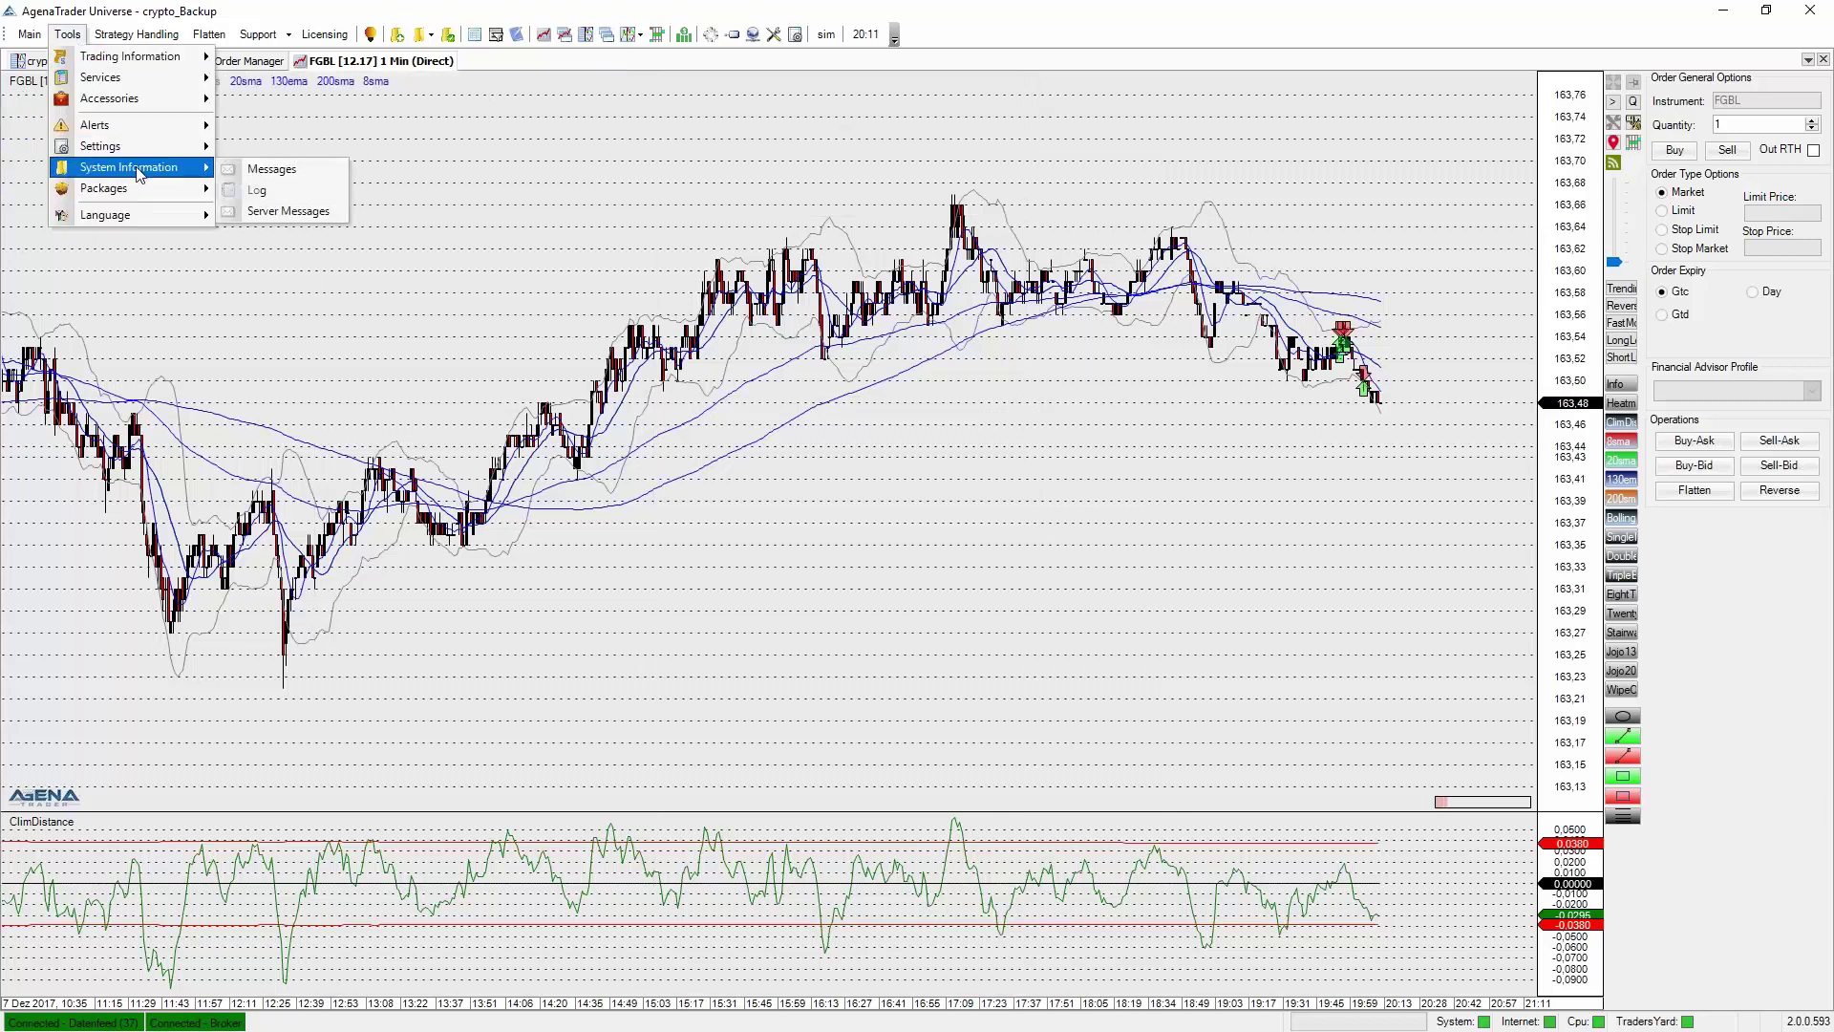
left_click(265, 196)
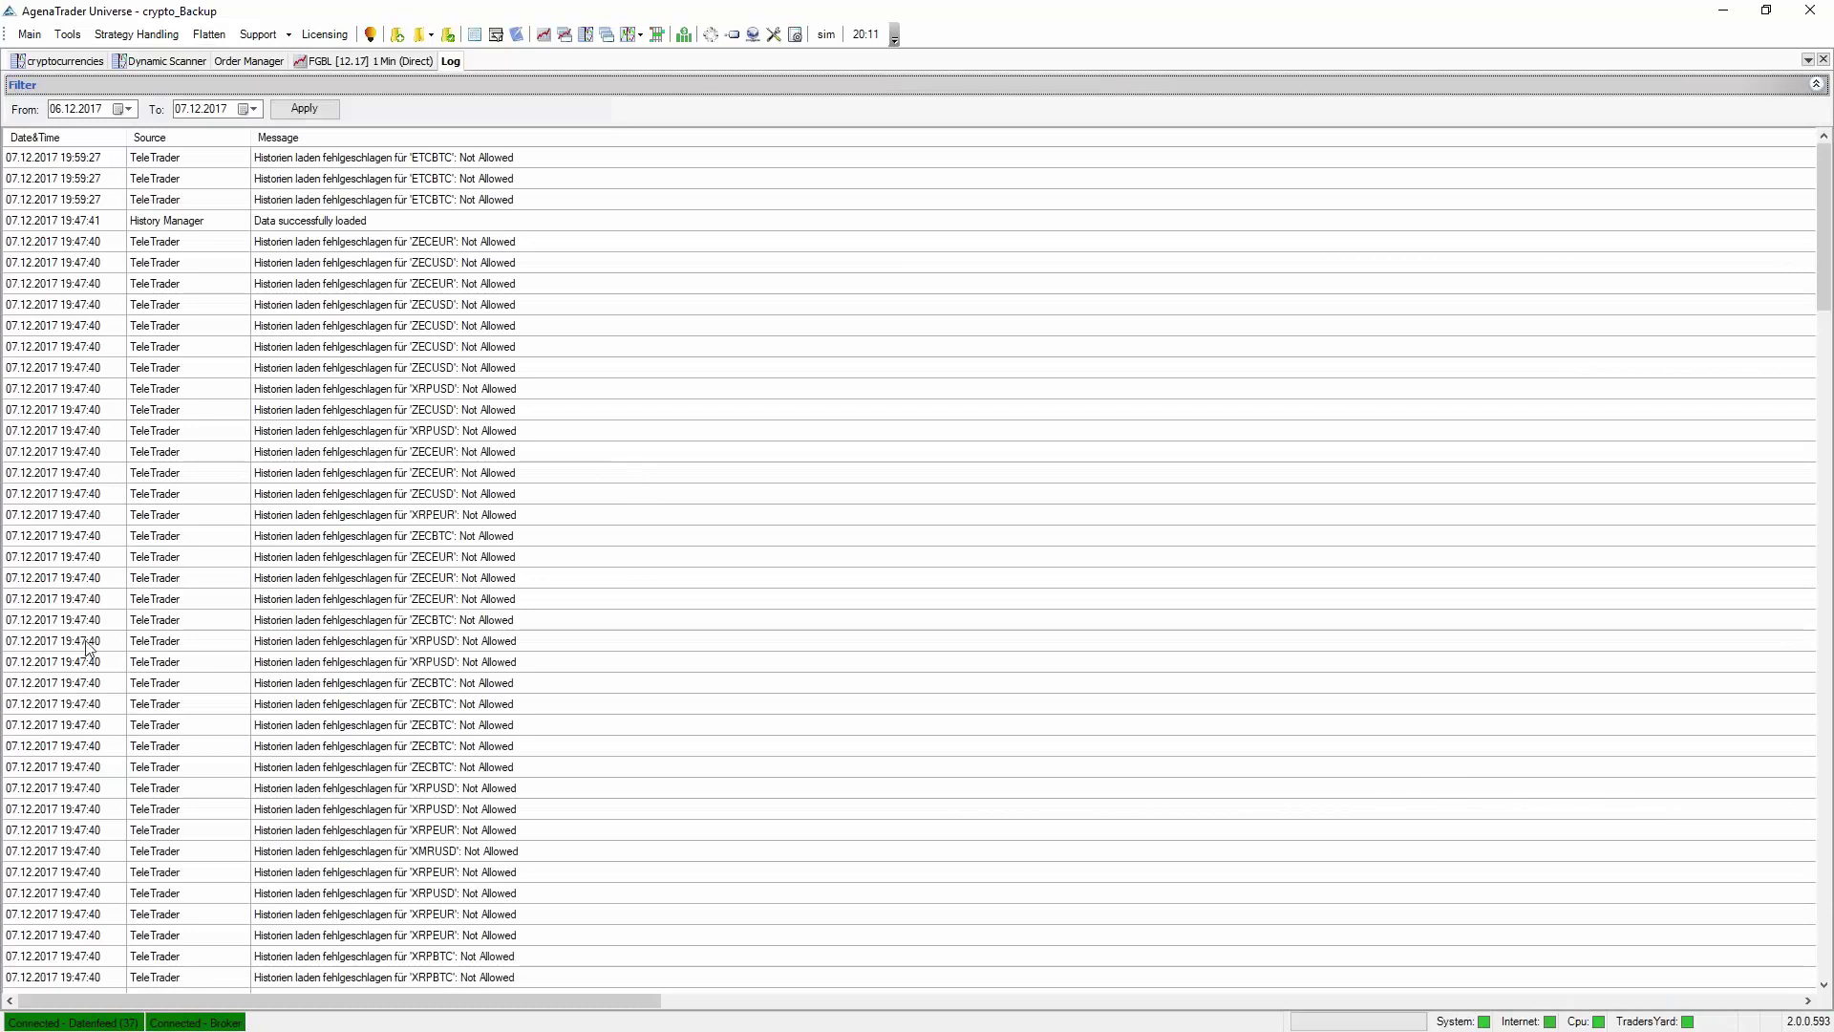
scroll(437, 489, "down", 15)
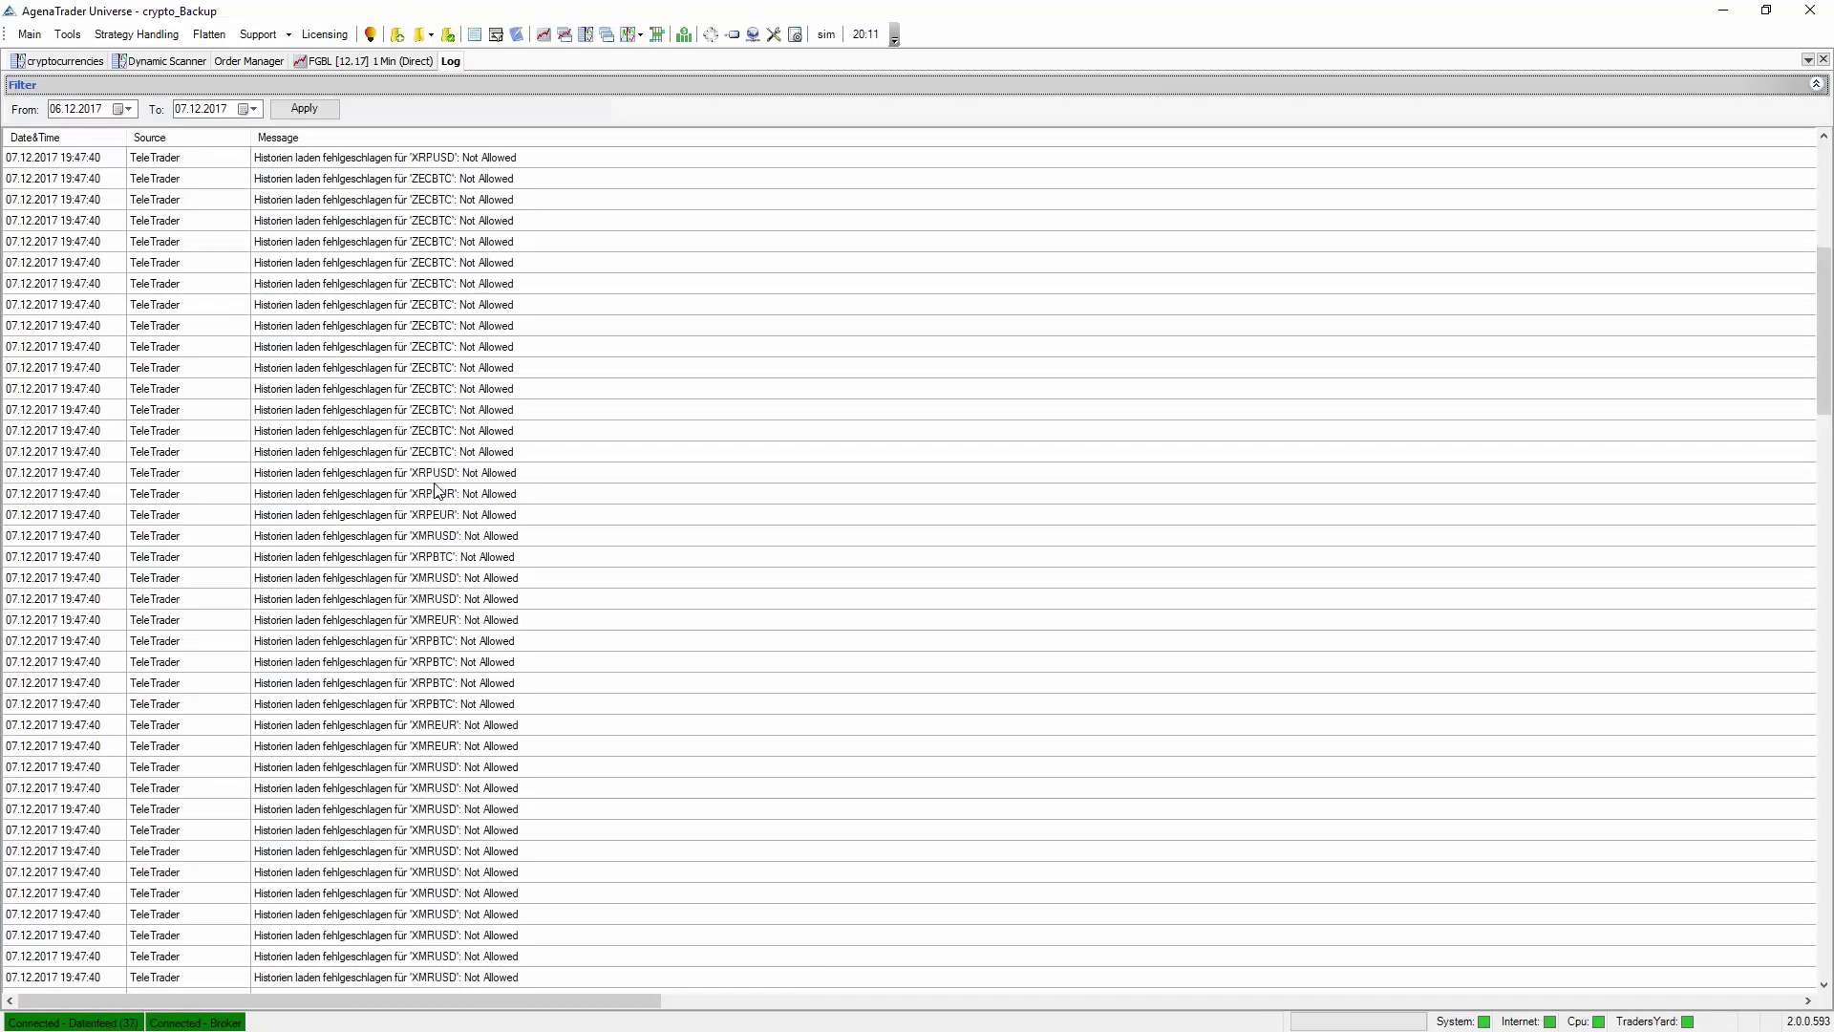
scroll(437, 489, "down", 20)
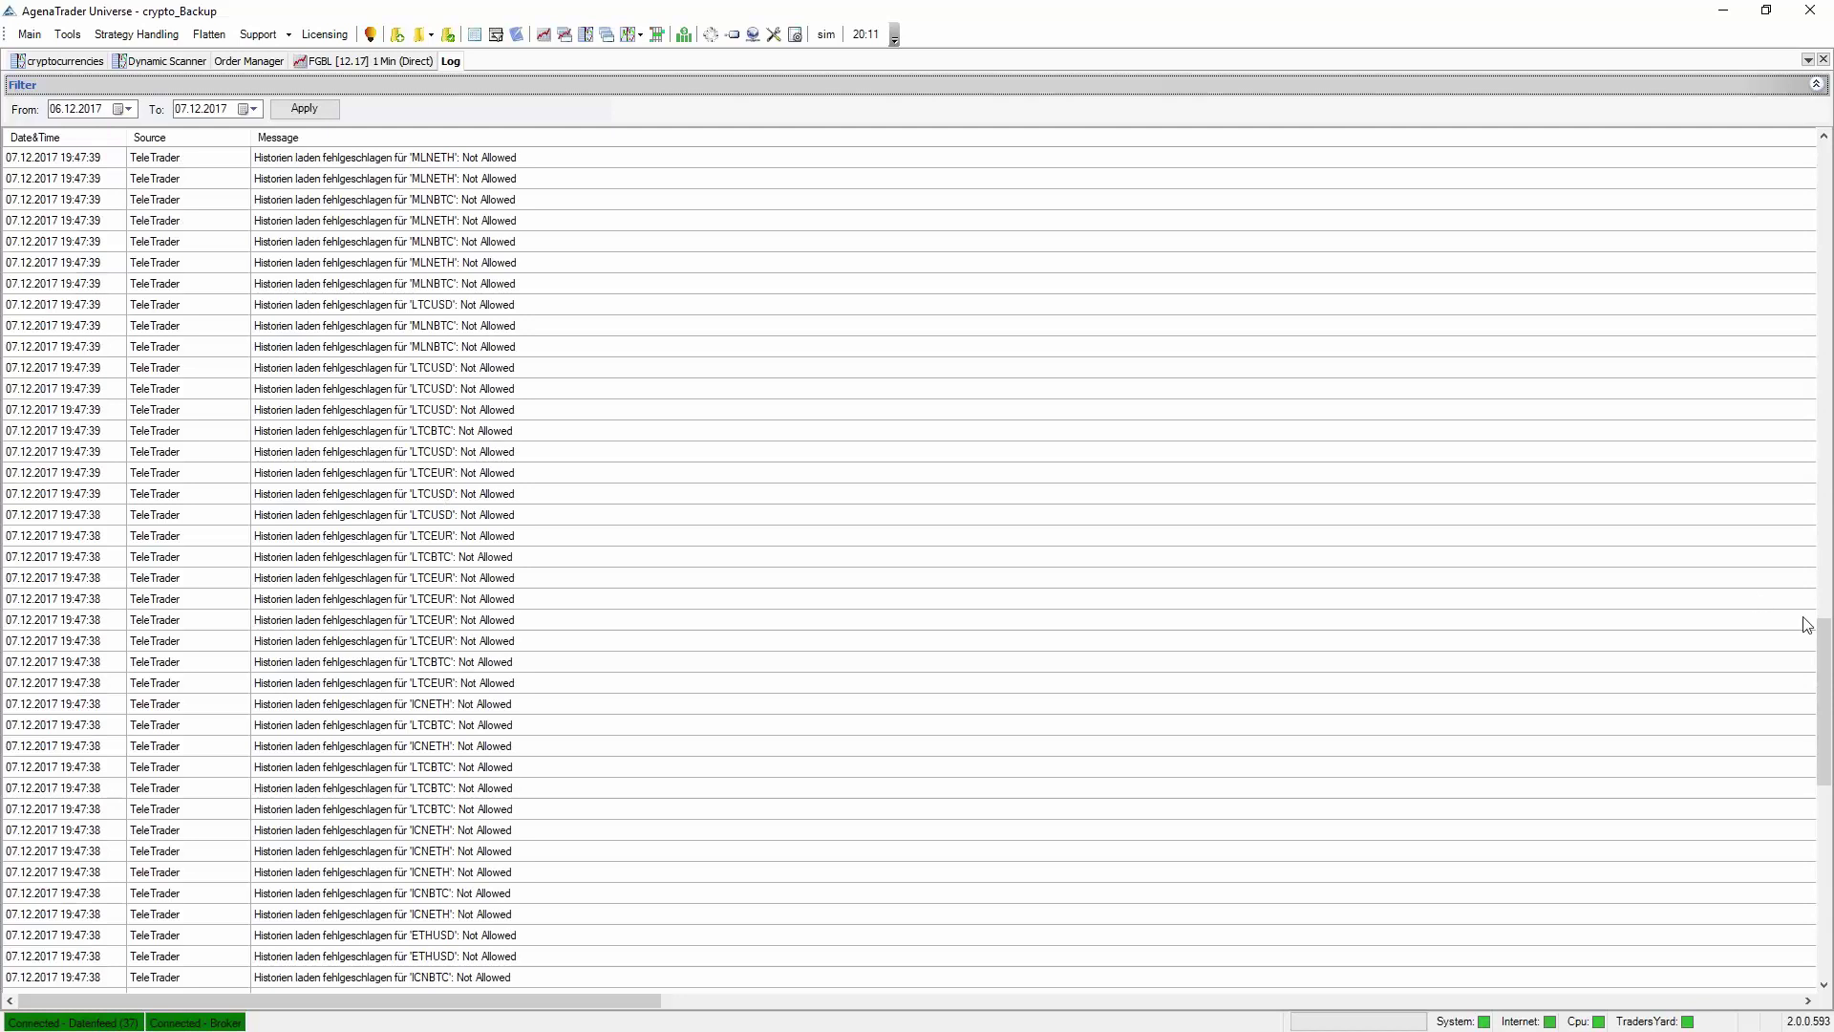
left_click_drag(1820, 702, 1831, 124)
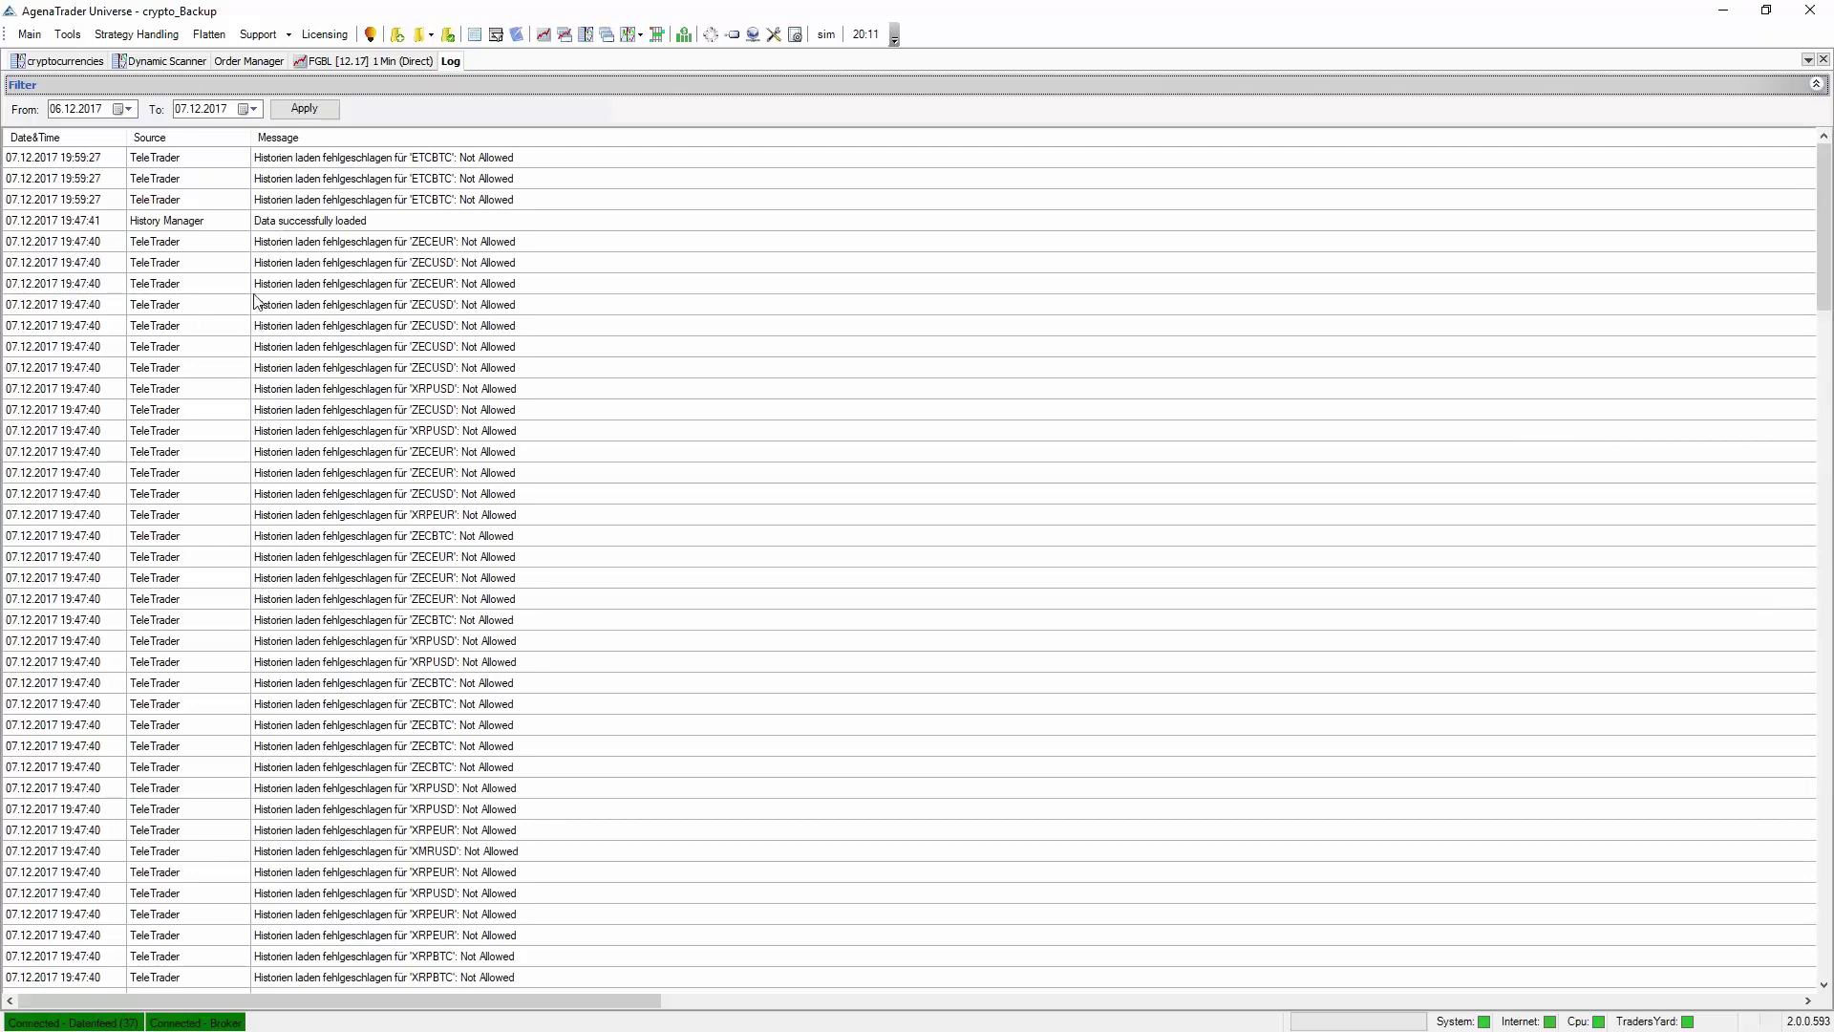
Switch to the FGBL chart, look at where the system information log is opened from, and return to the log.
left_click_drag(333, 164, 359, 258)
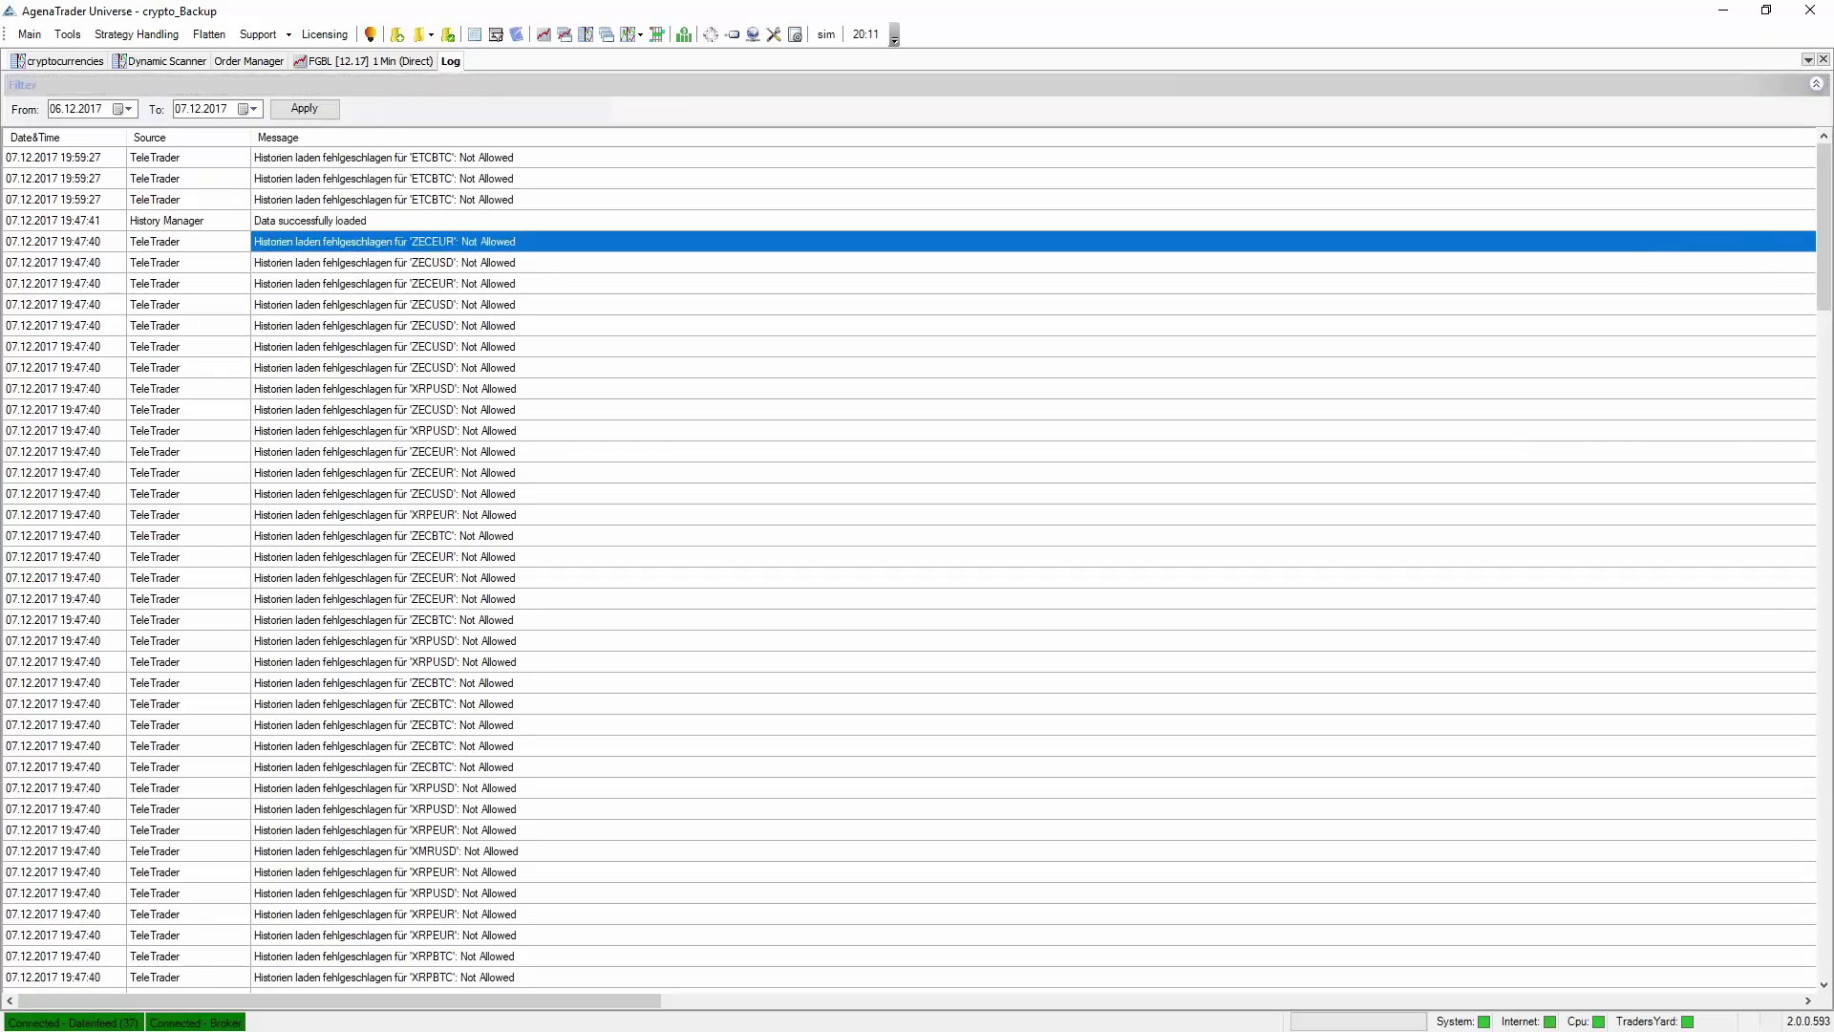
left_click(373, 60)
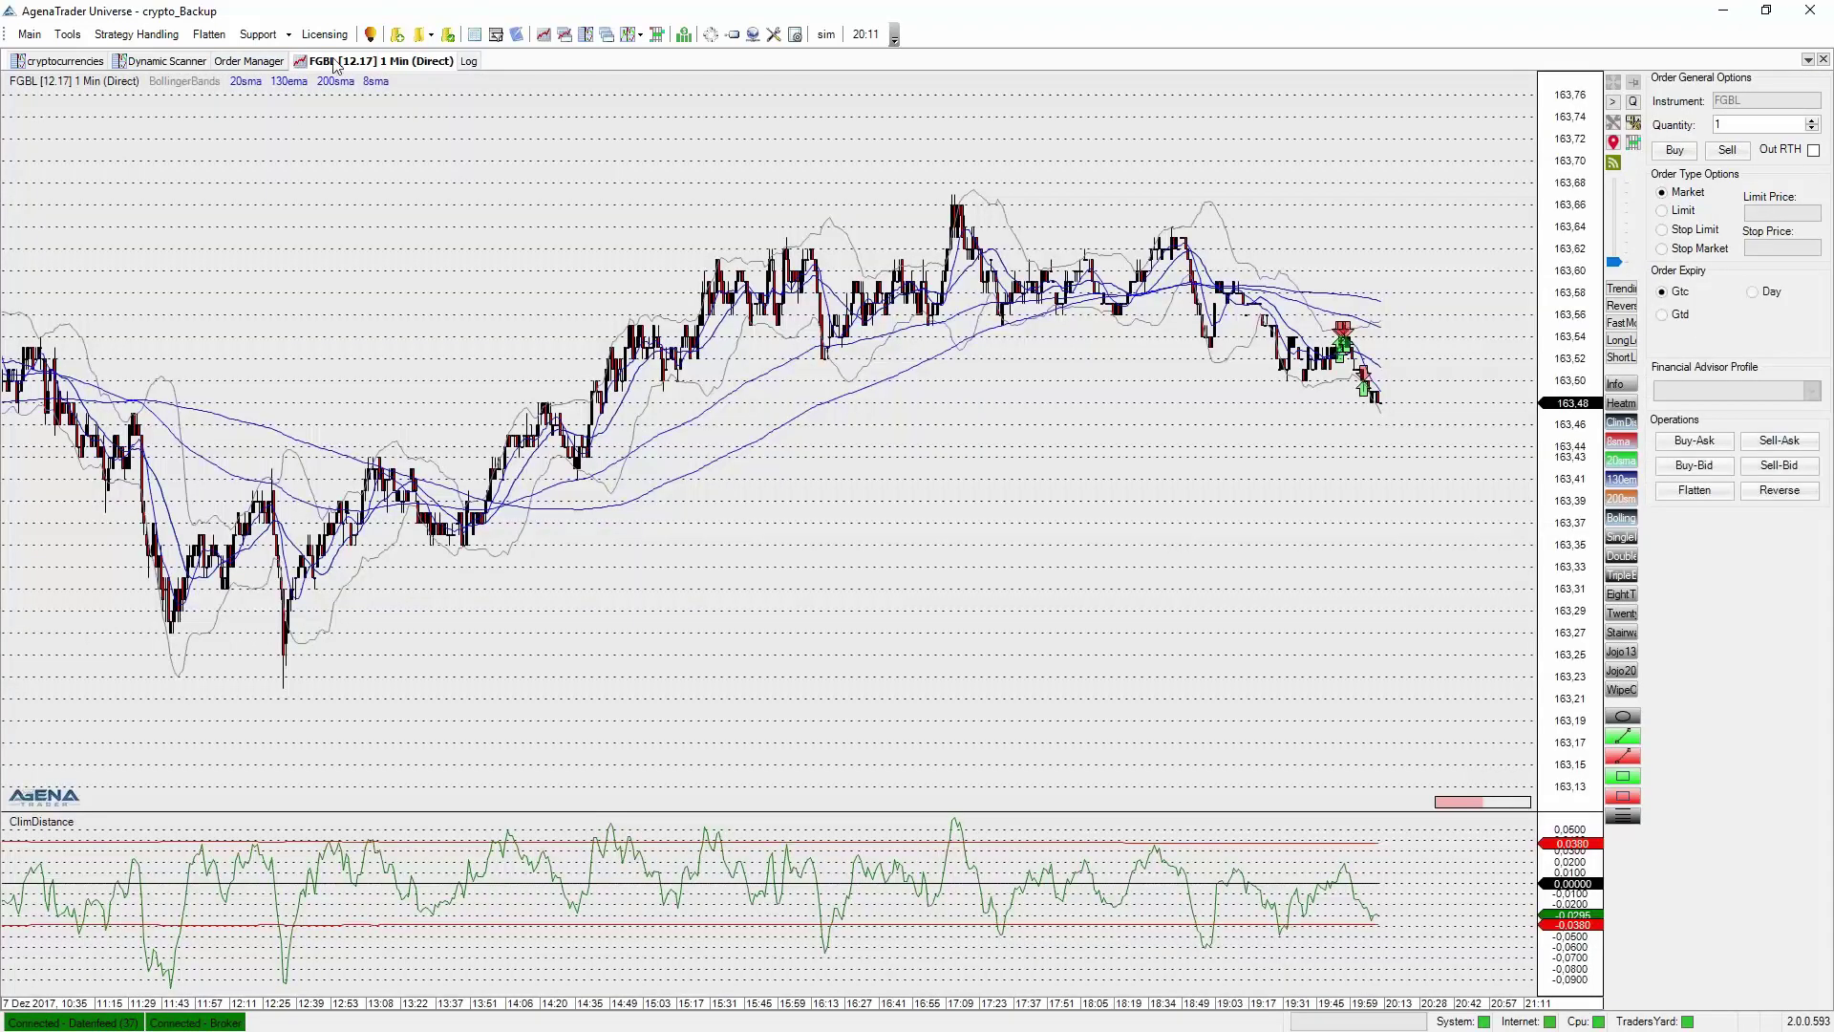
left_click(67, 34)
mouse_move(172, 168)
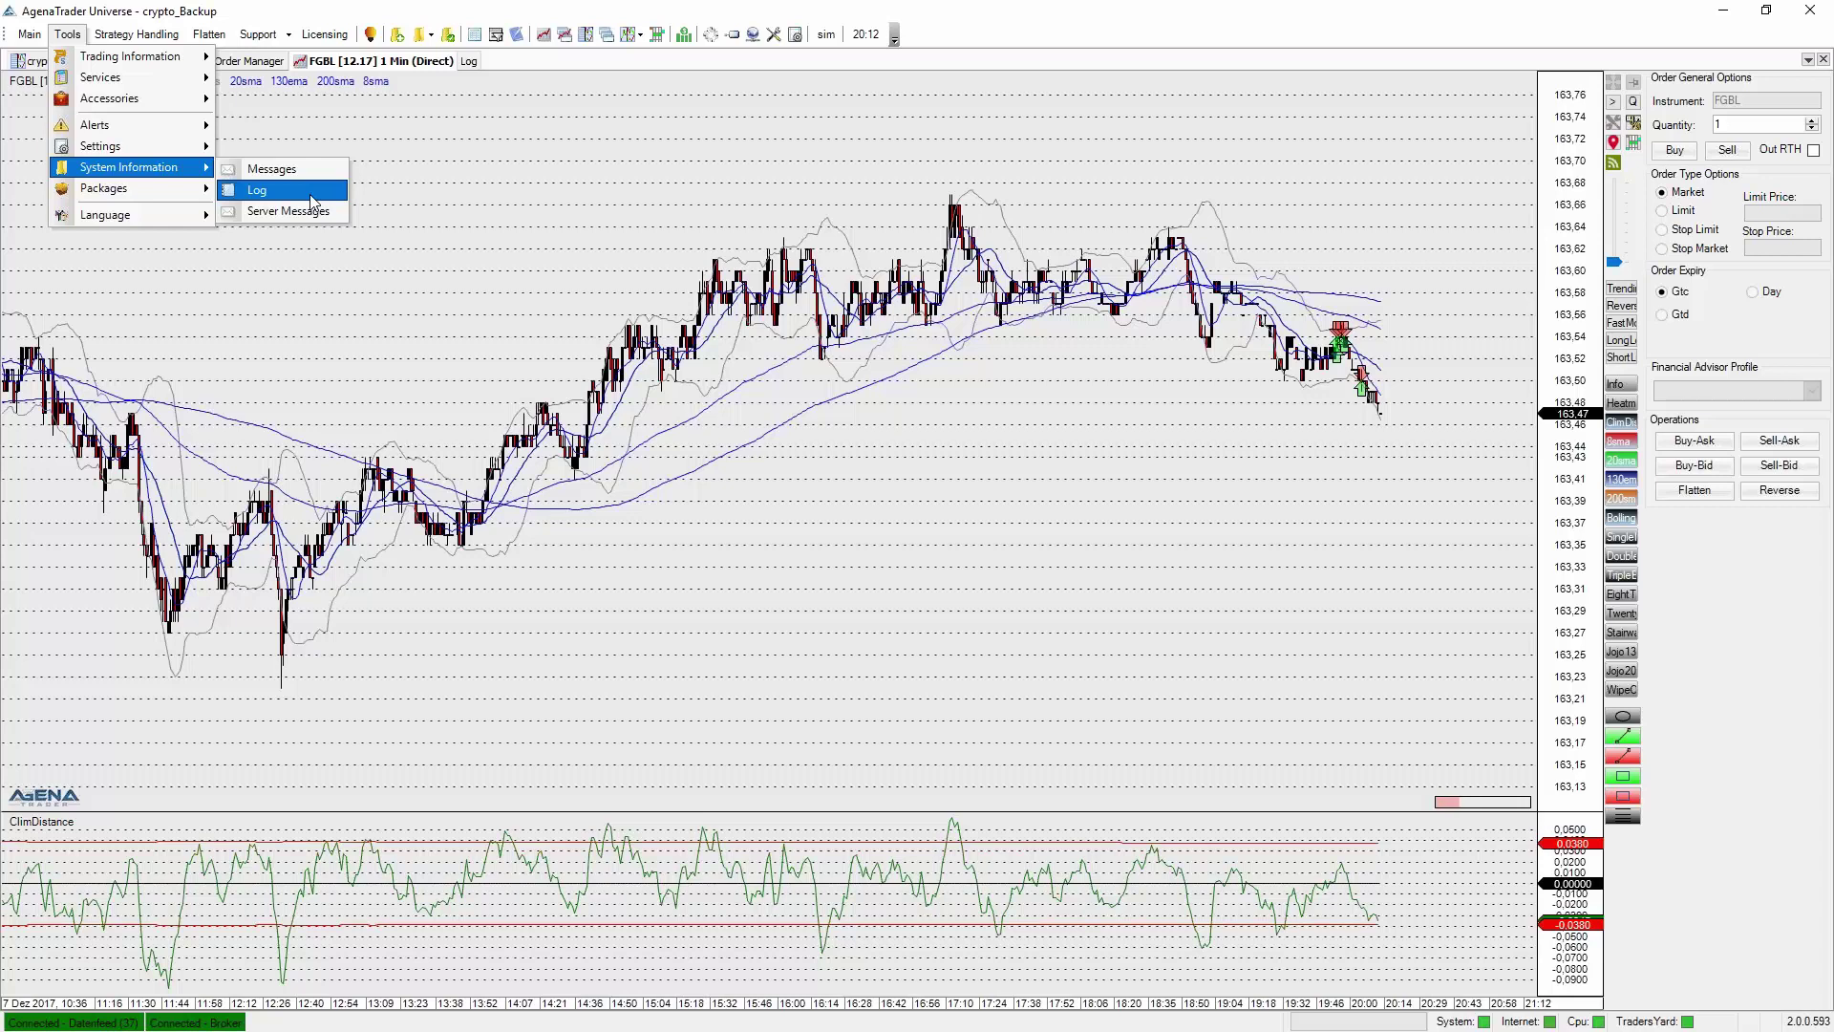
left_click(469, 61)
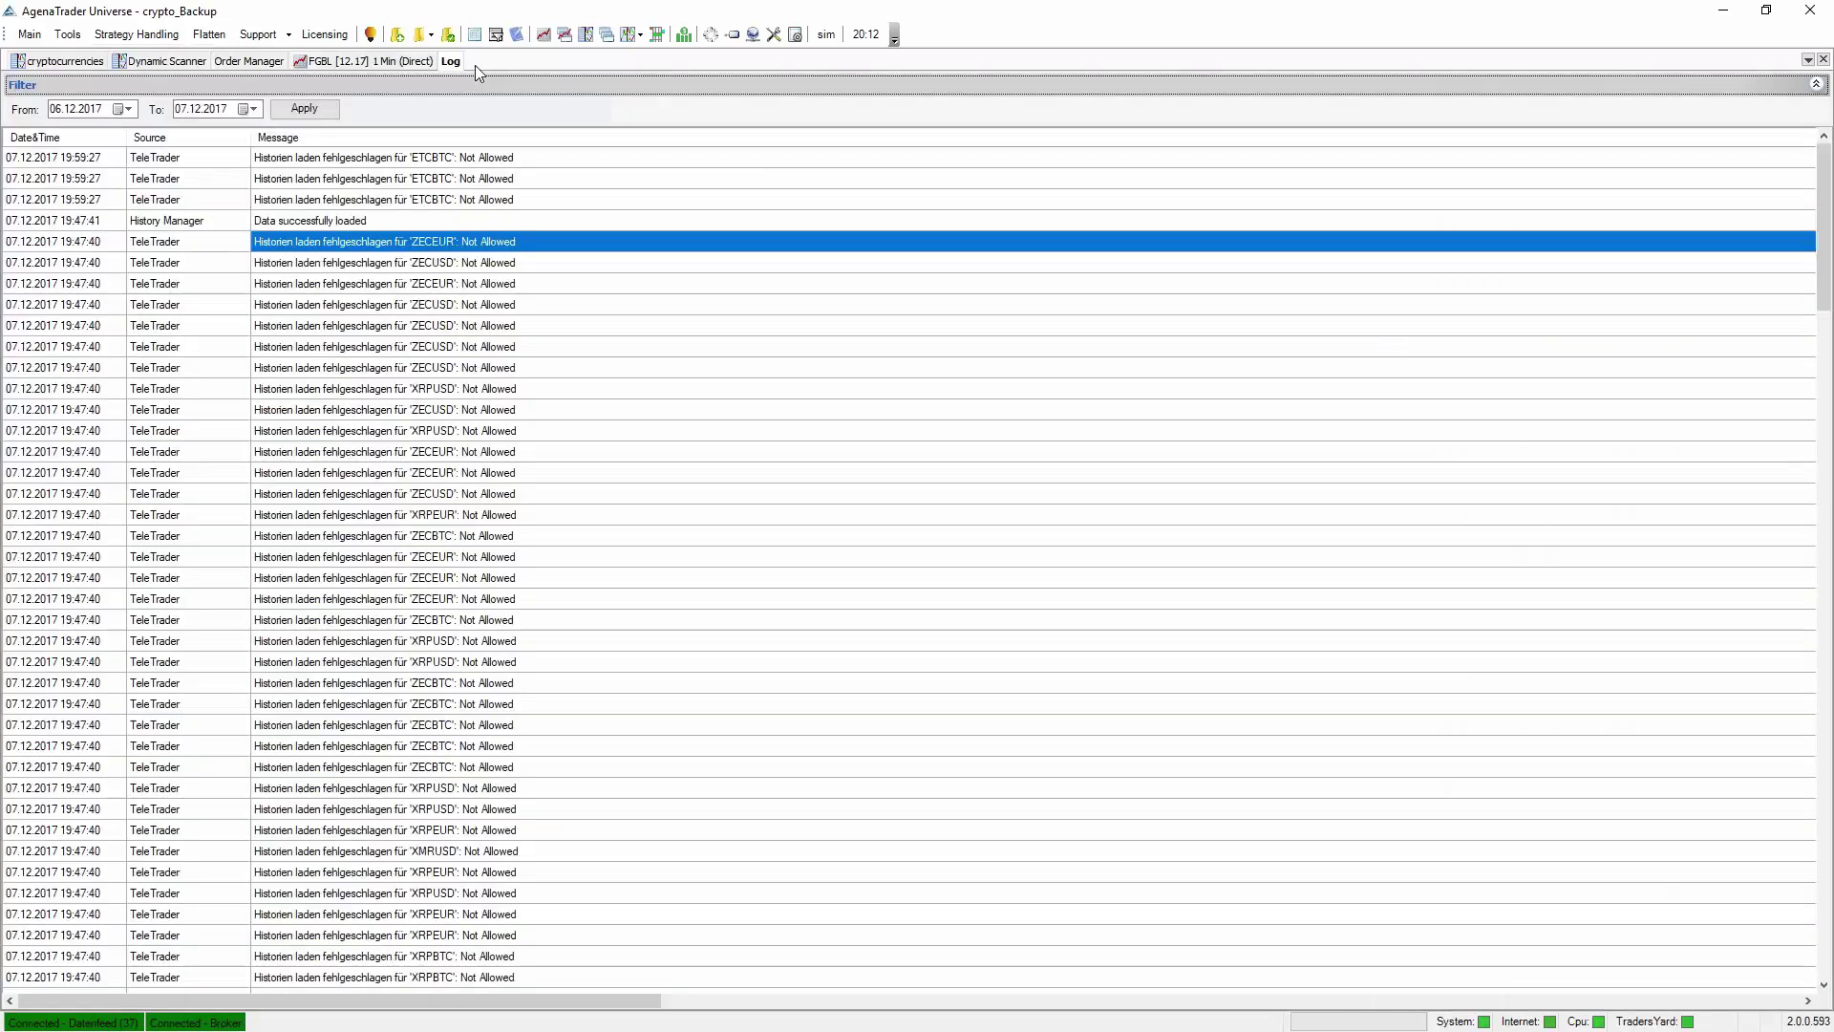
Examine the sources and messages of the newest log entries, comparing the TeleTrader and History Manager rows.
left_click(162, 142)
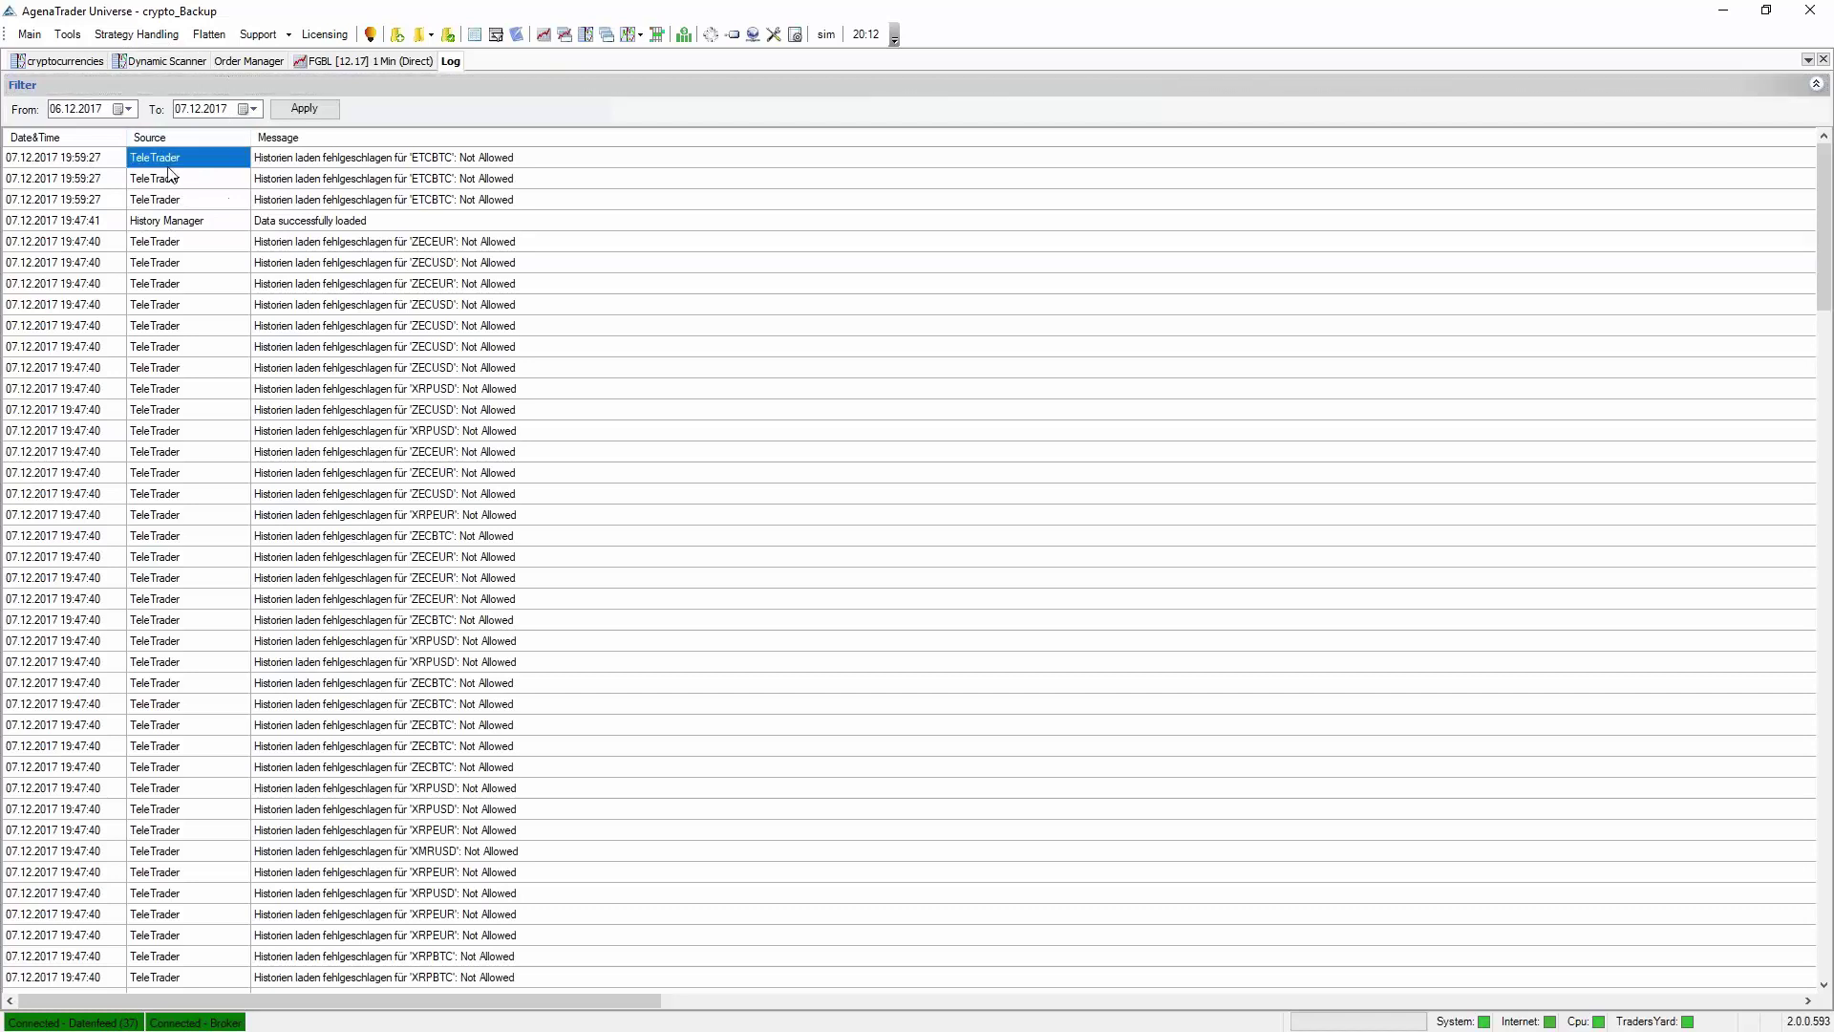
left_click(168, 182)
left_click(168, 199)
left_click(287, 165)
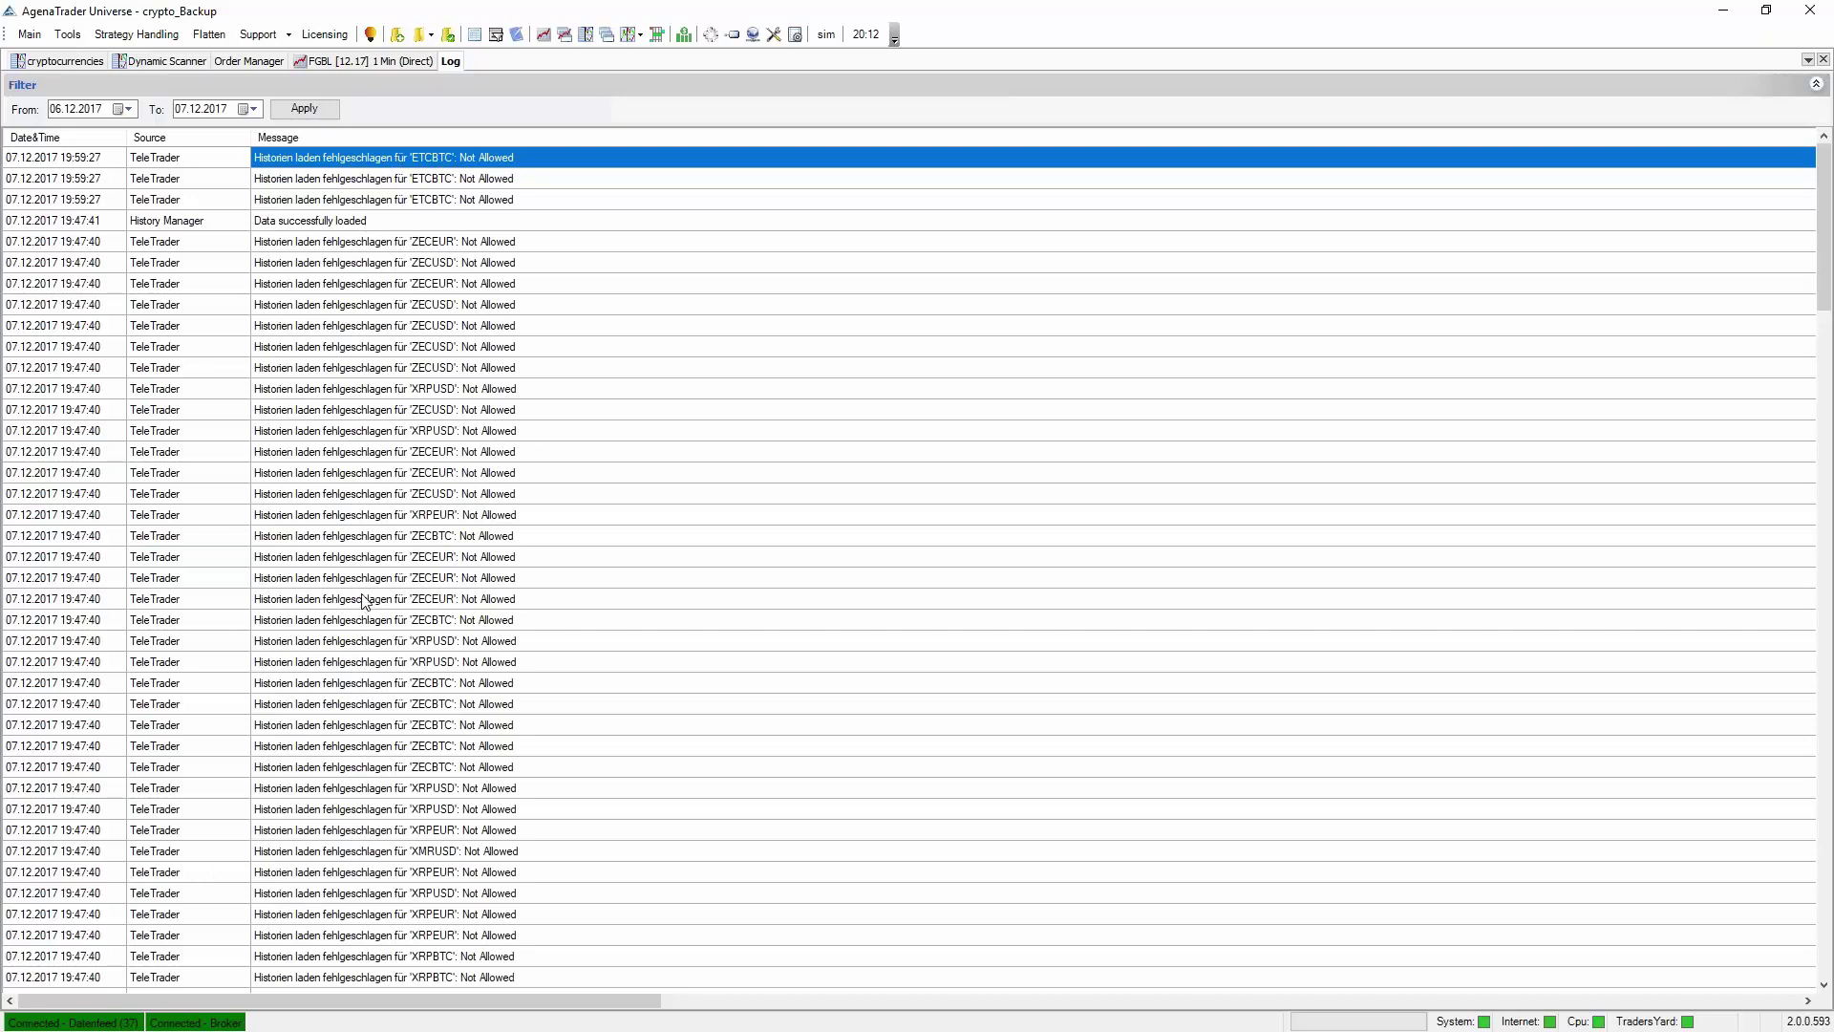
left_click(160, 159)
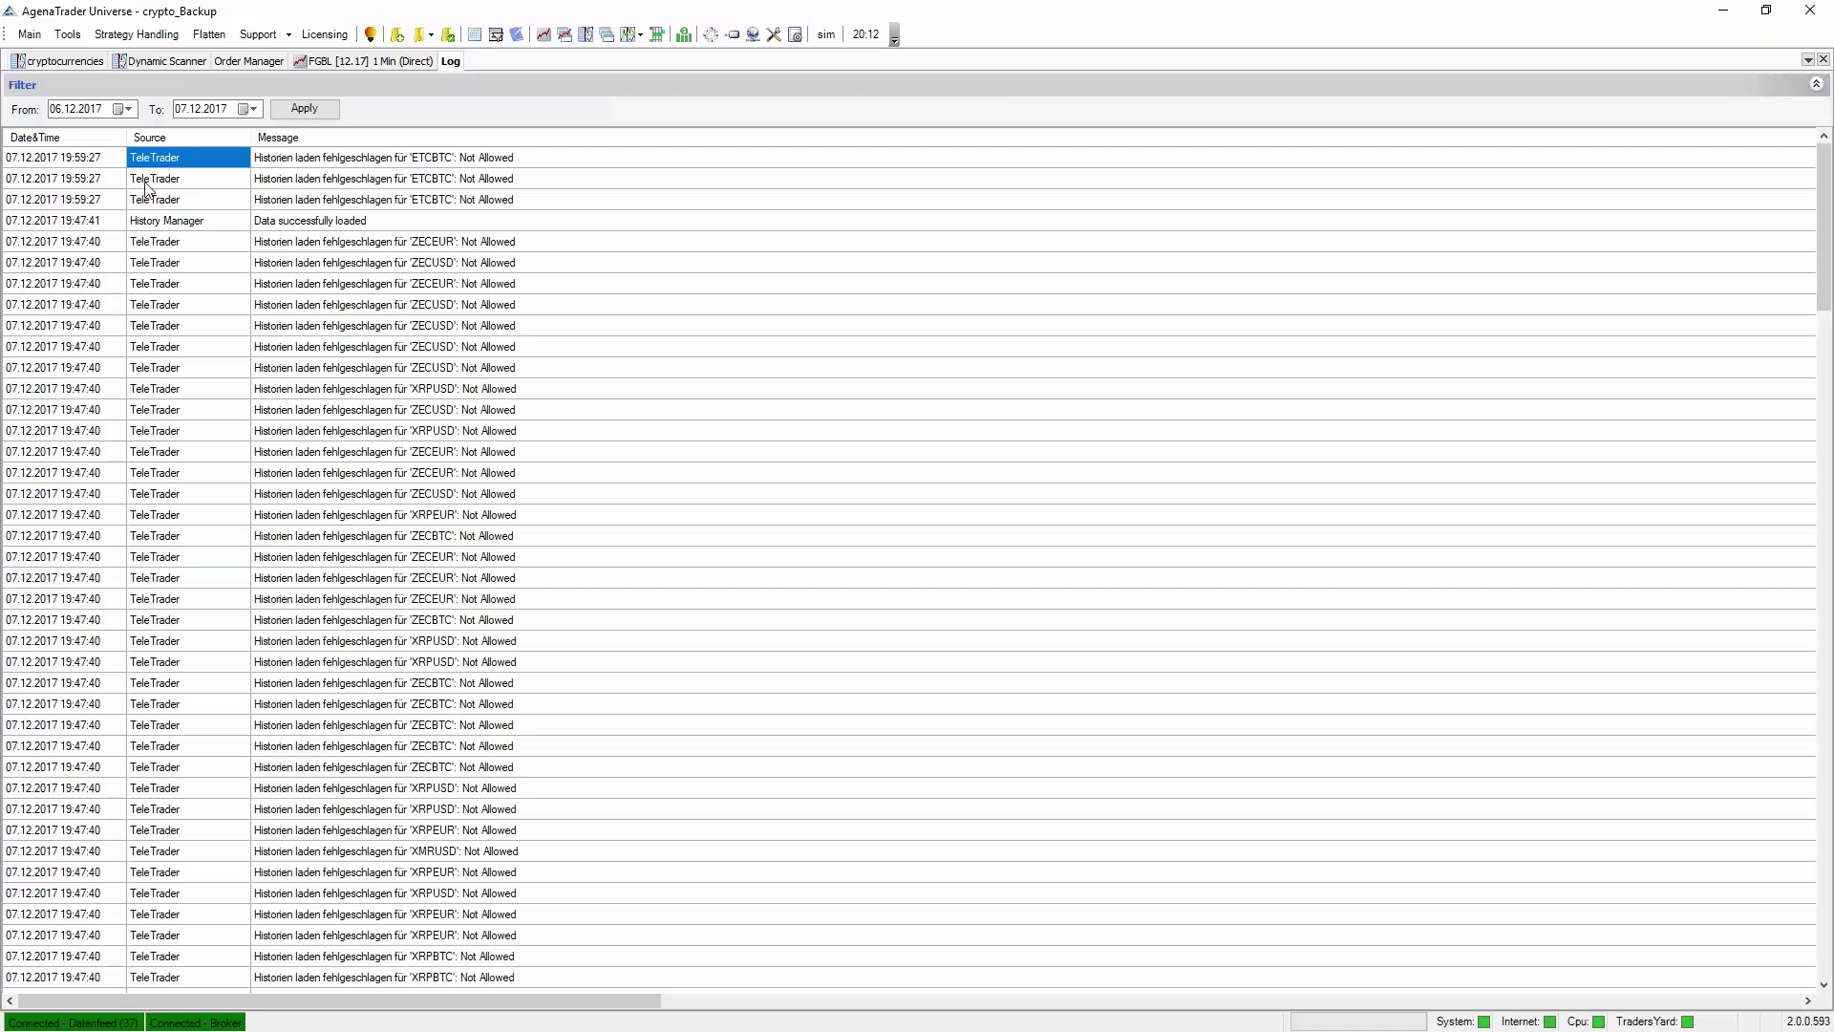
left_click(164, 223)
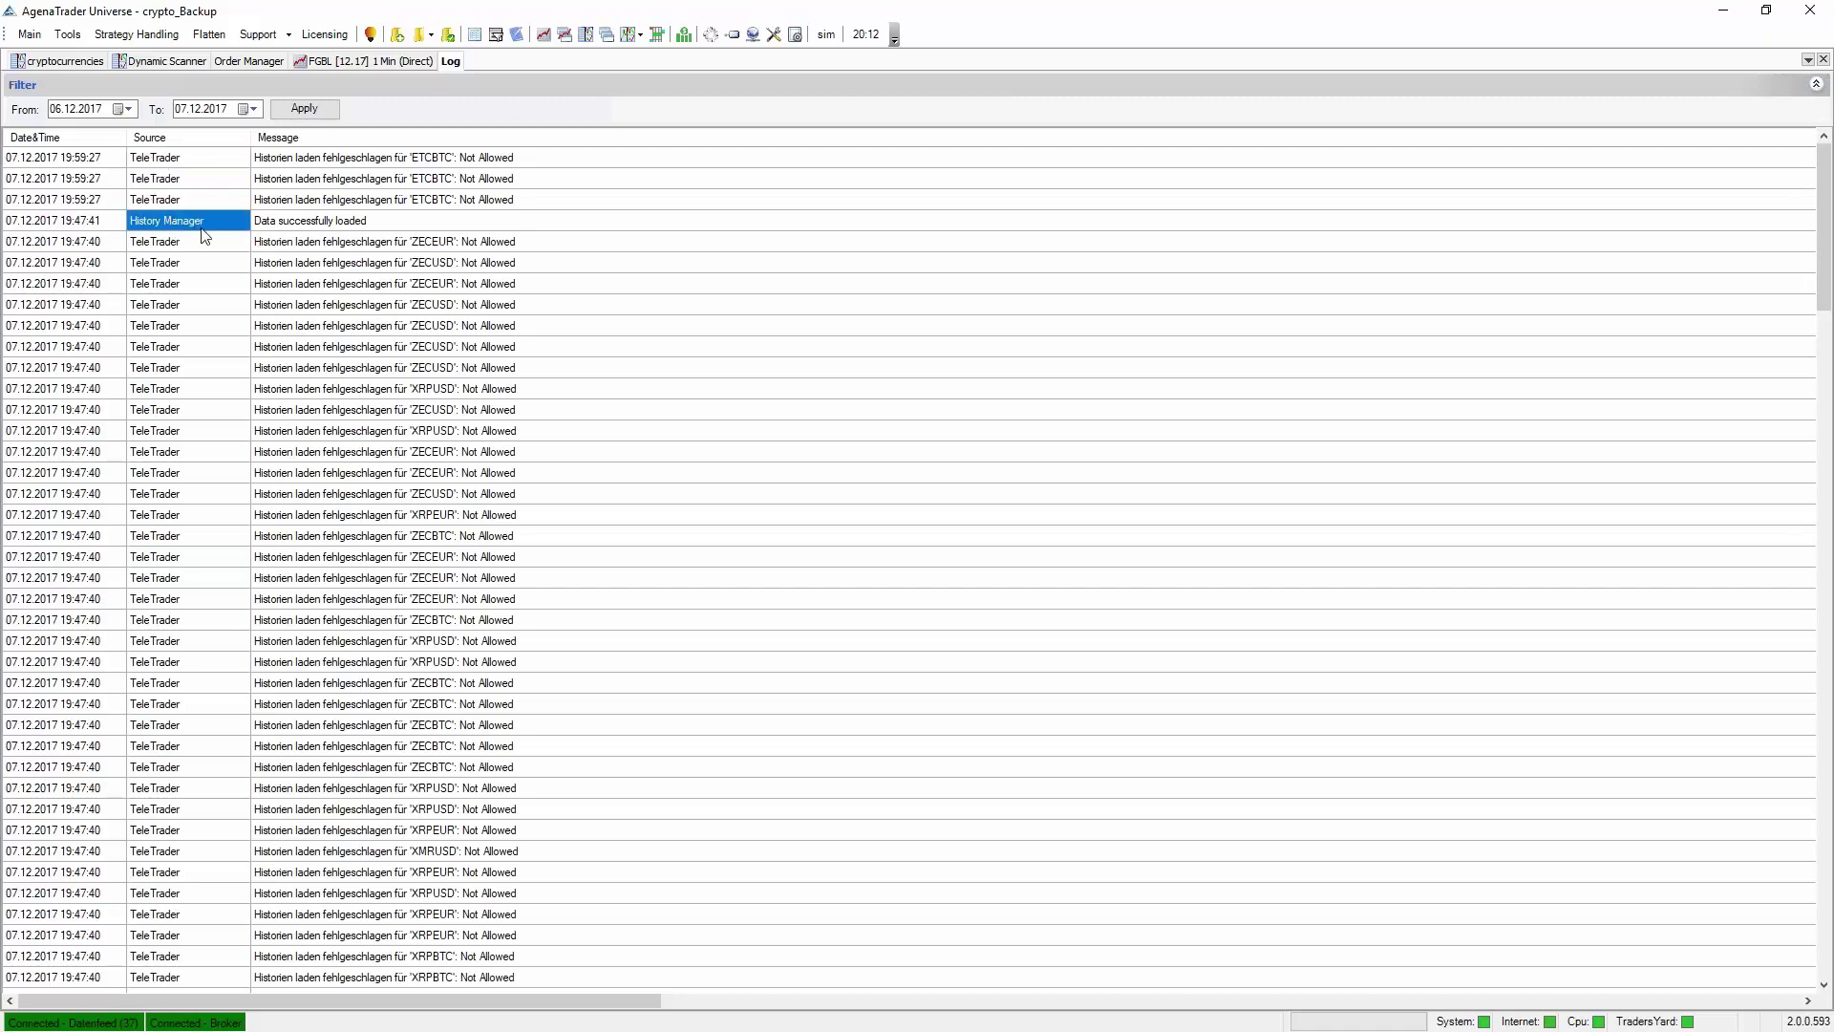
left_click(169, 201)
left_click(169, 180)
left_click(171, 158)
left_click(172, 178)
left_click(175, 200)
left_click(179, 245)
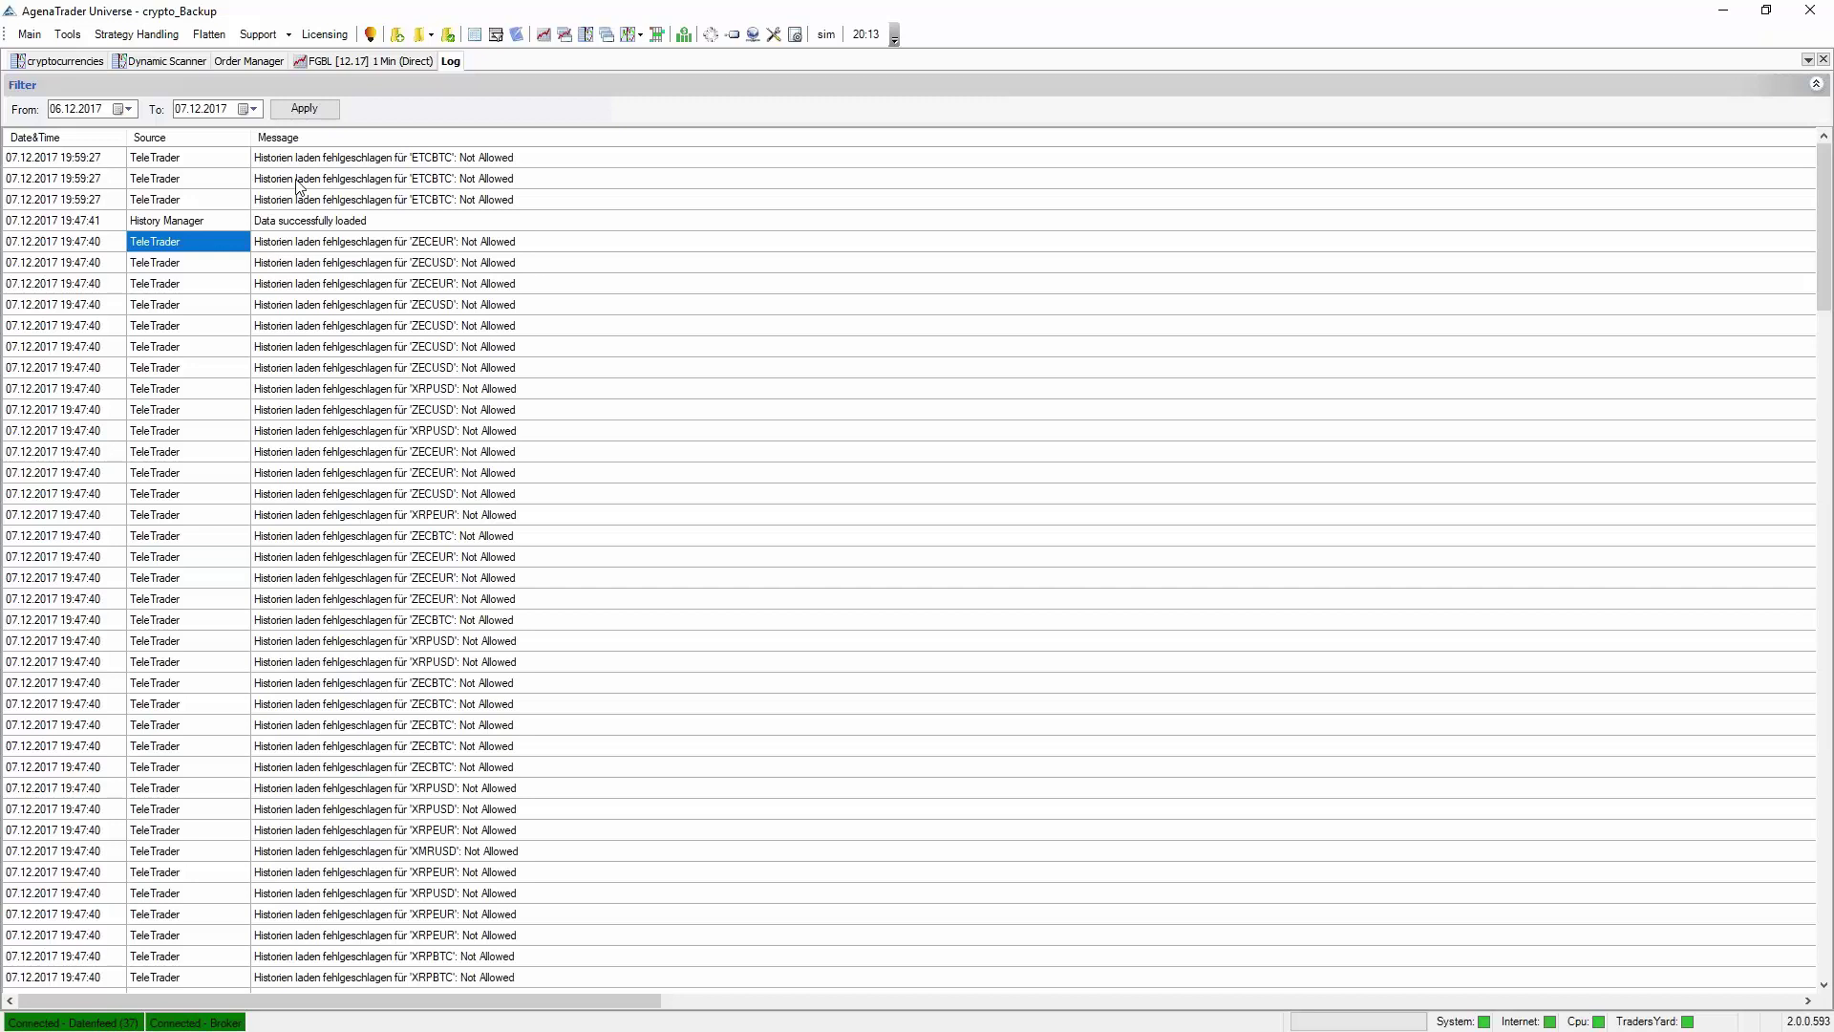
Open the AgenaTrader online help and look through its table of contents down to the broker and datafeed chapters.
left_click(283, 38)
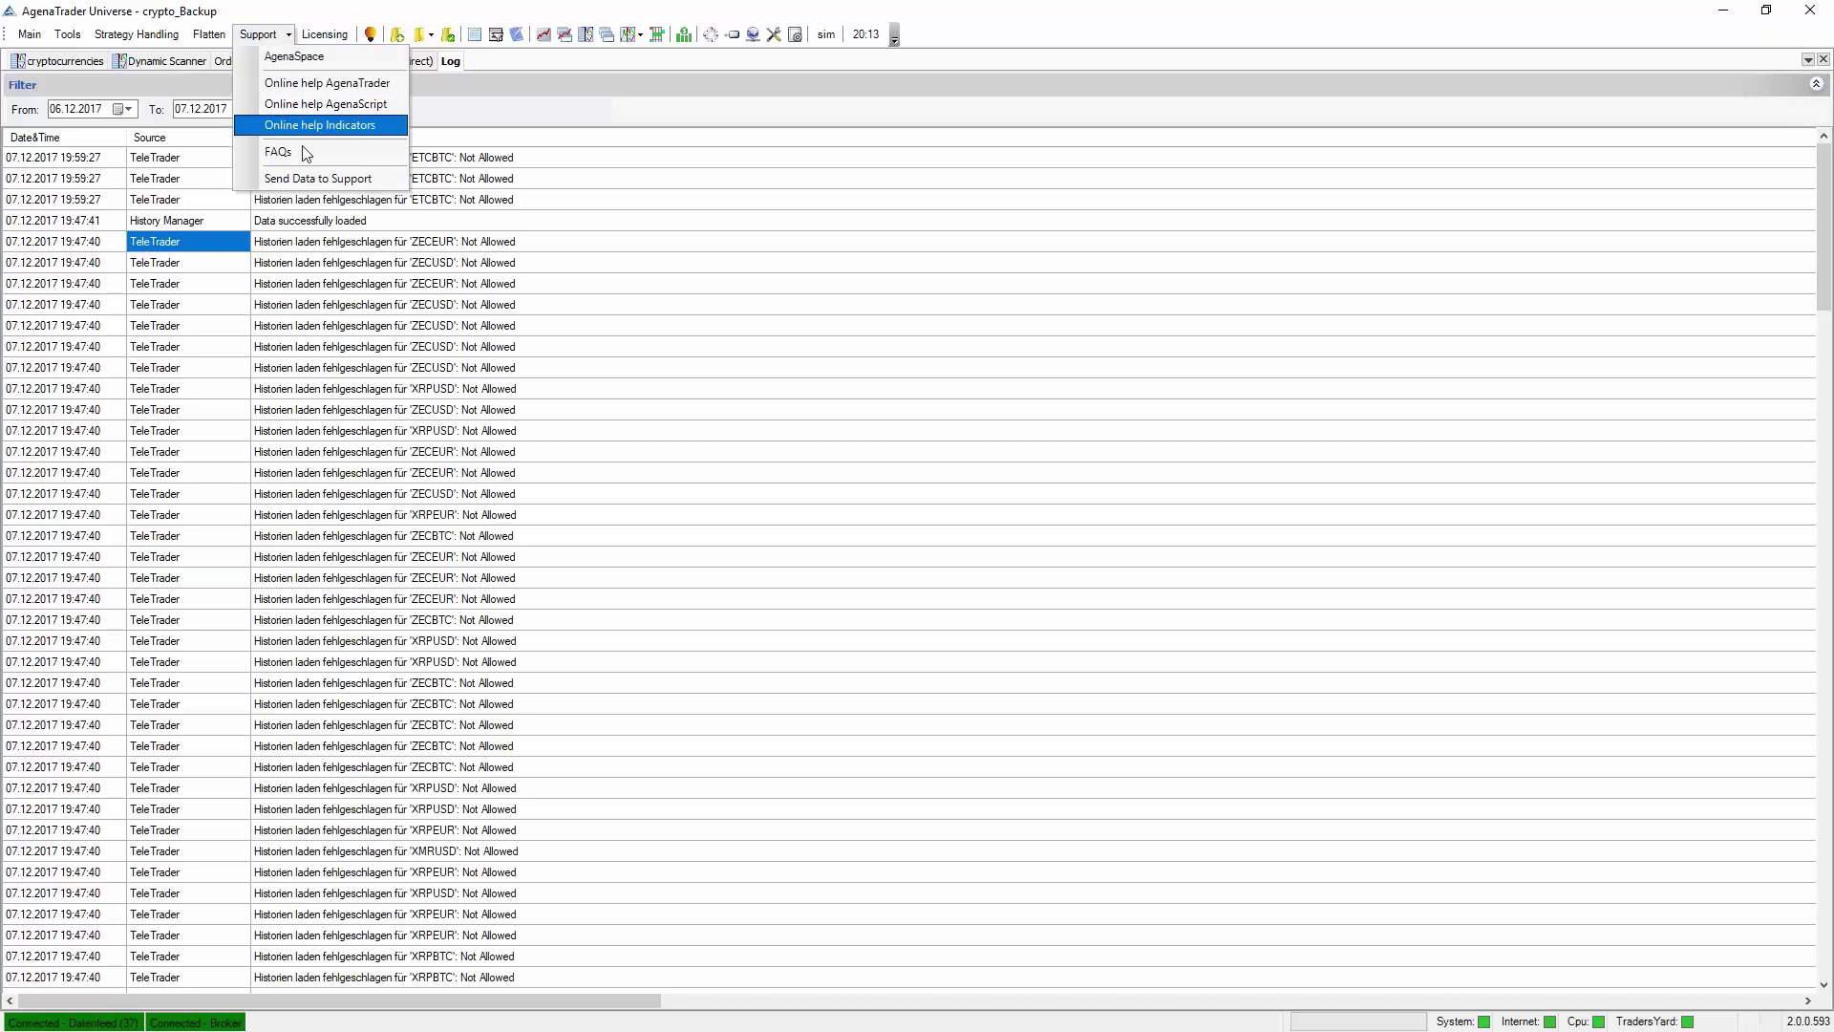
left_click(318, 86)
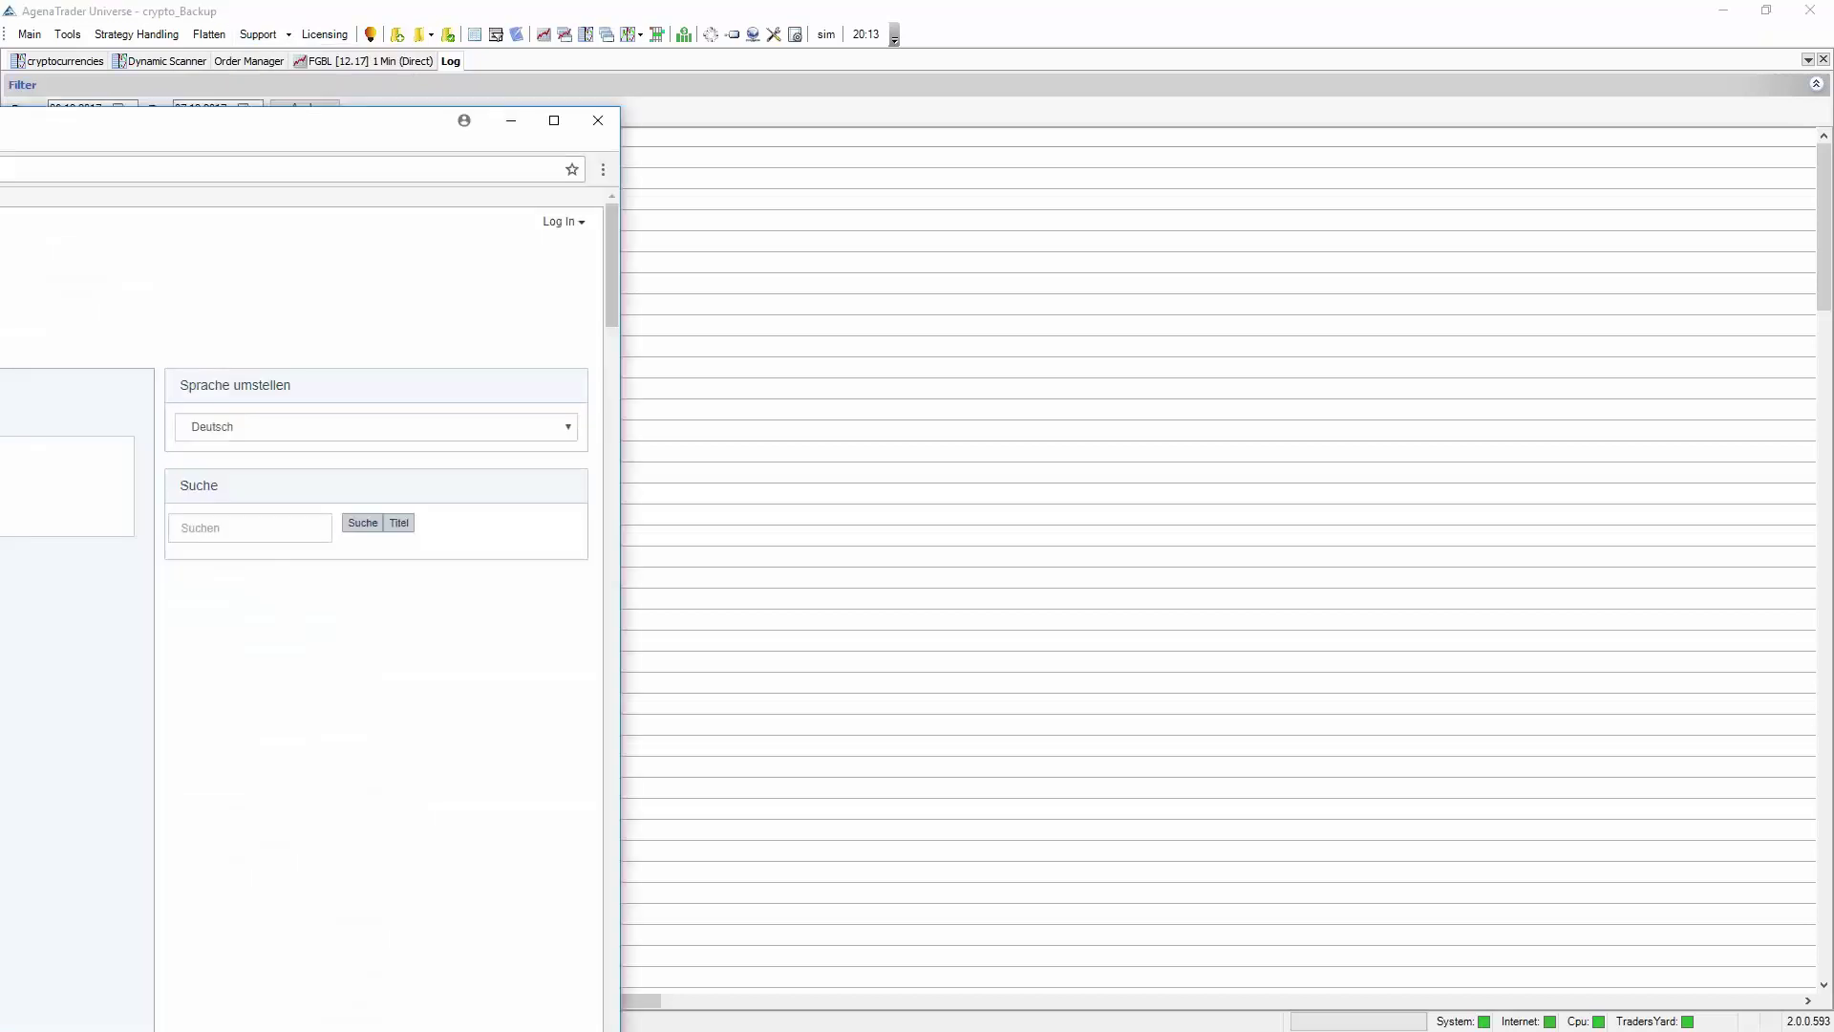
scroll(354, 612, "down", 10)
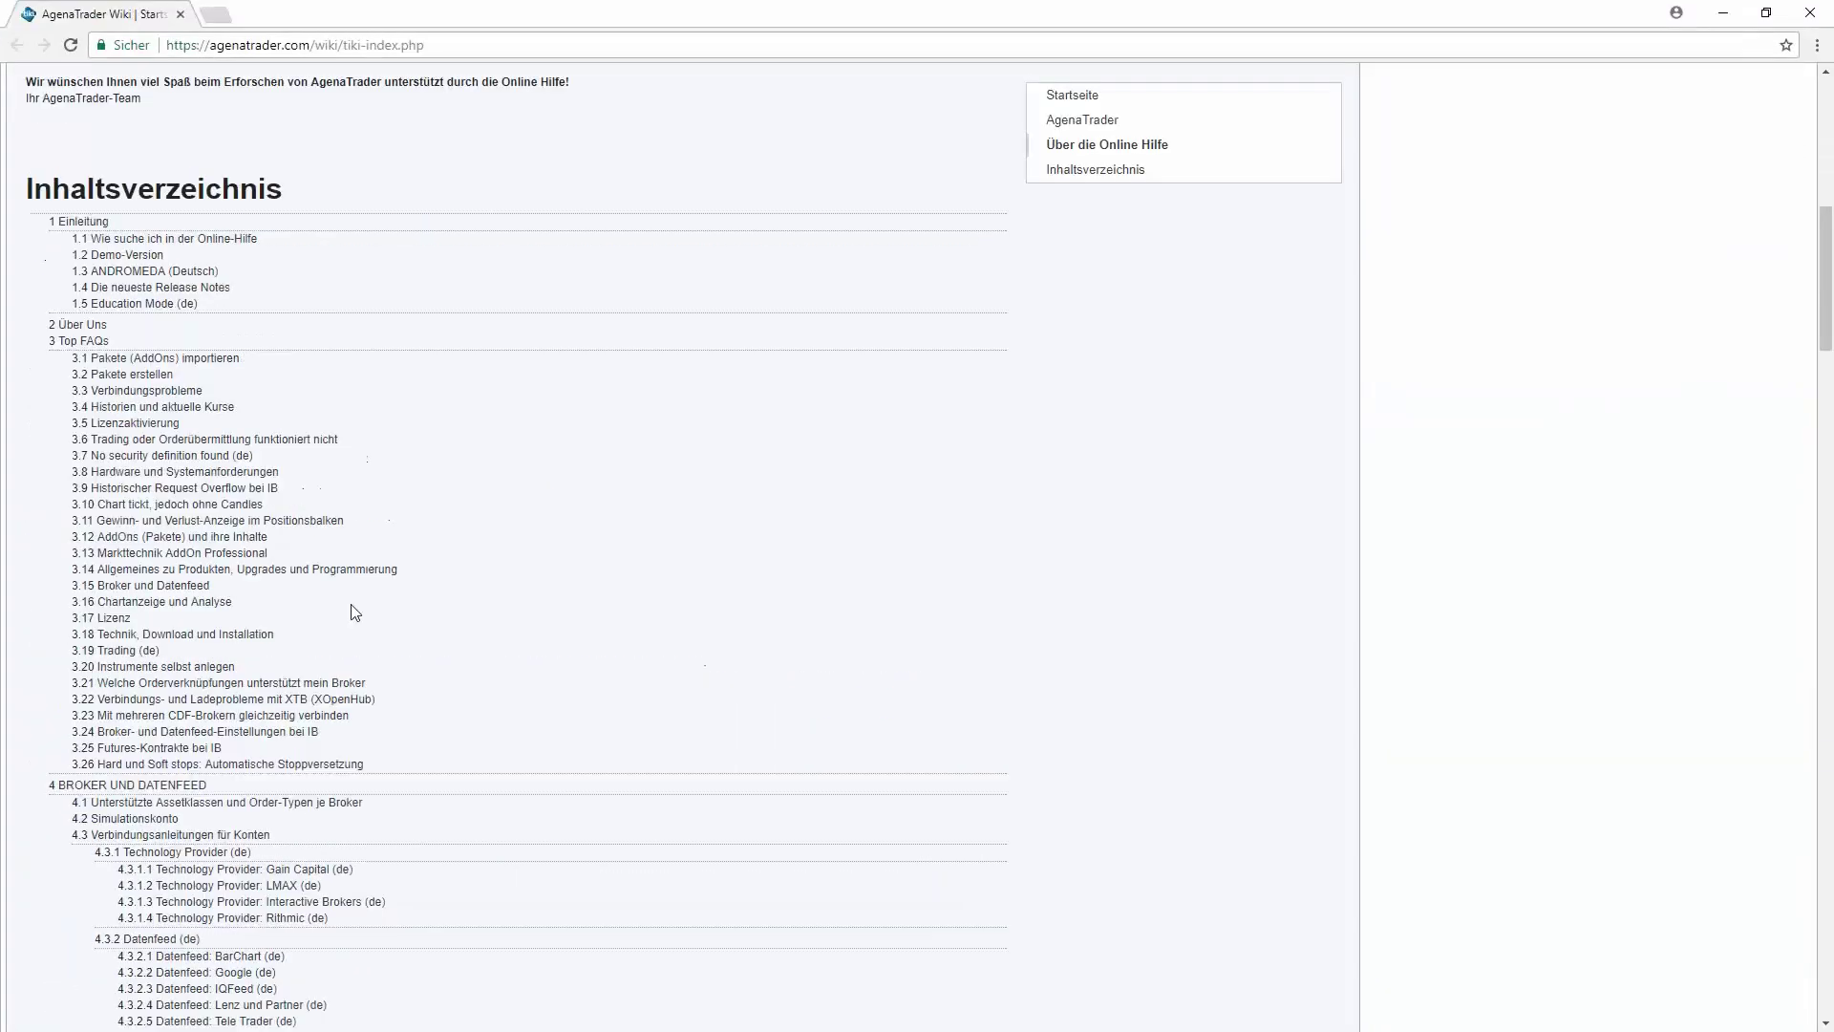
scroll(354, 613, "down", 6)
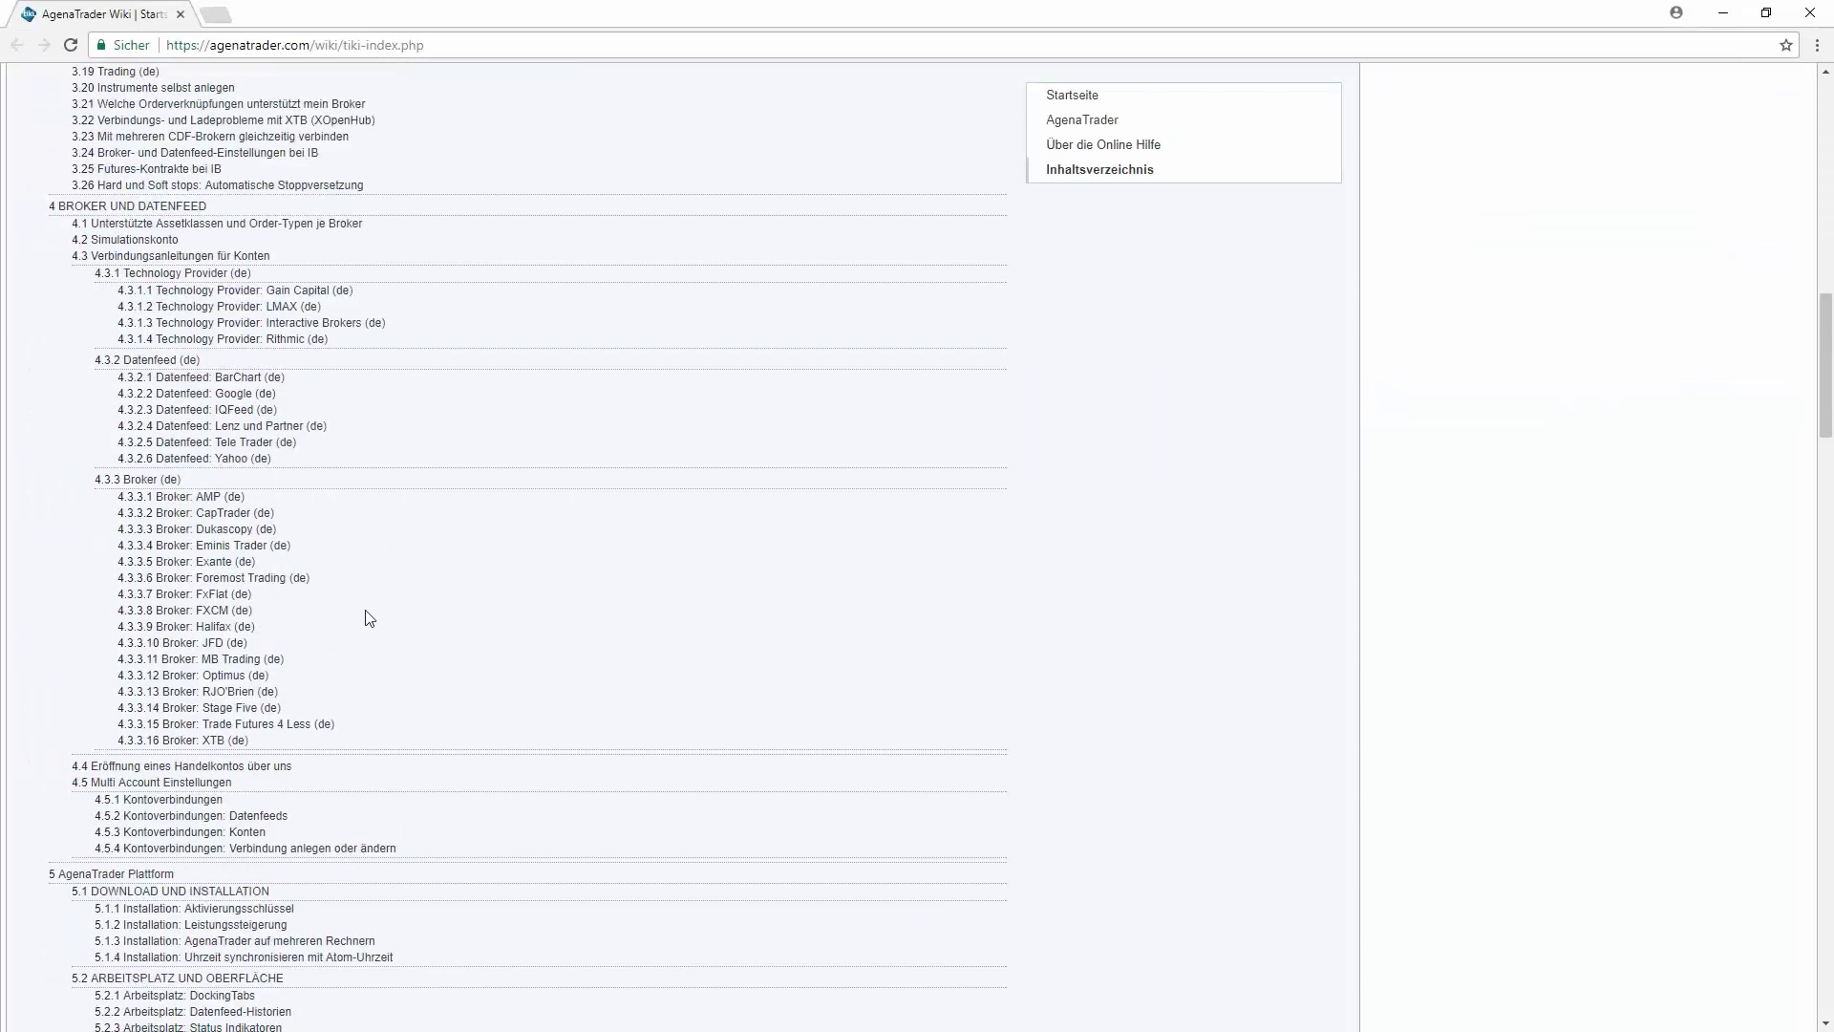
scroll(369, 618, "down", 1)
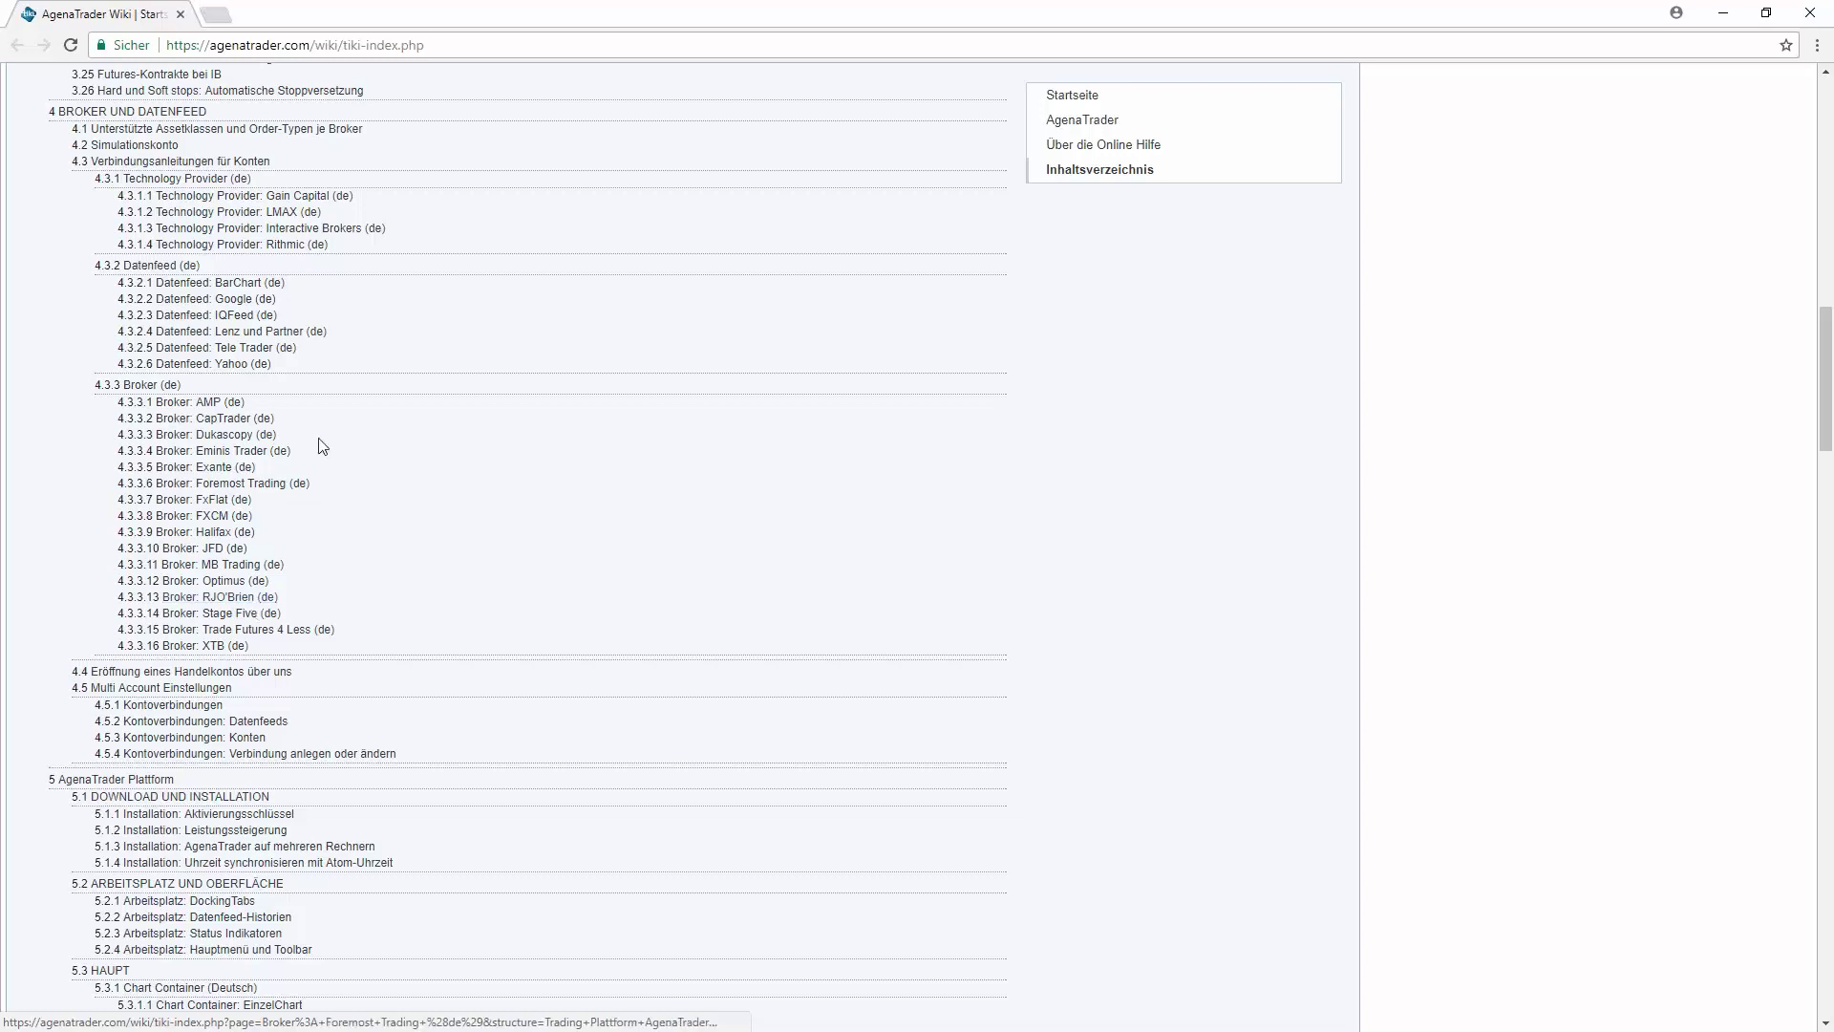
Open the help article "Technology Provider: Interactive Brokers (de)" and look through its connection, datafeed and order assignment sections.
left_click(315, 229)
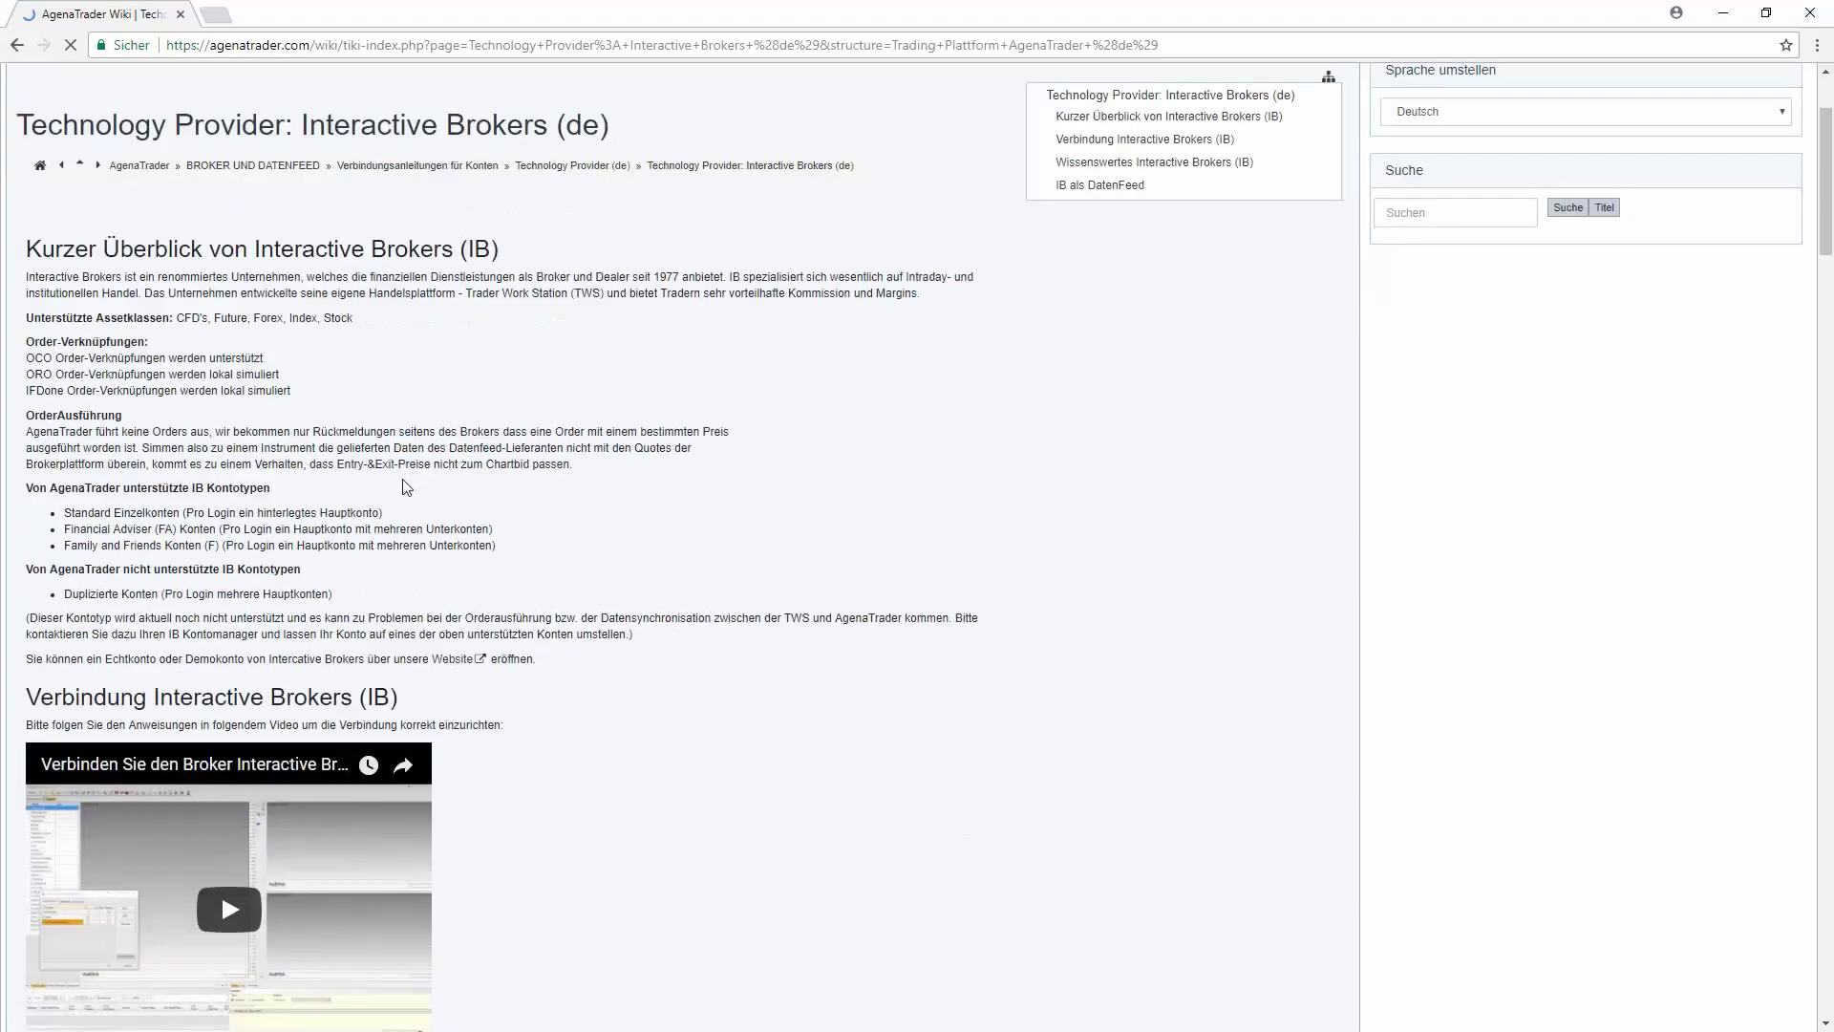
scroll(406, 487, "down", 3)
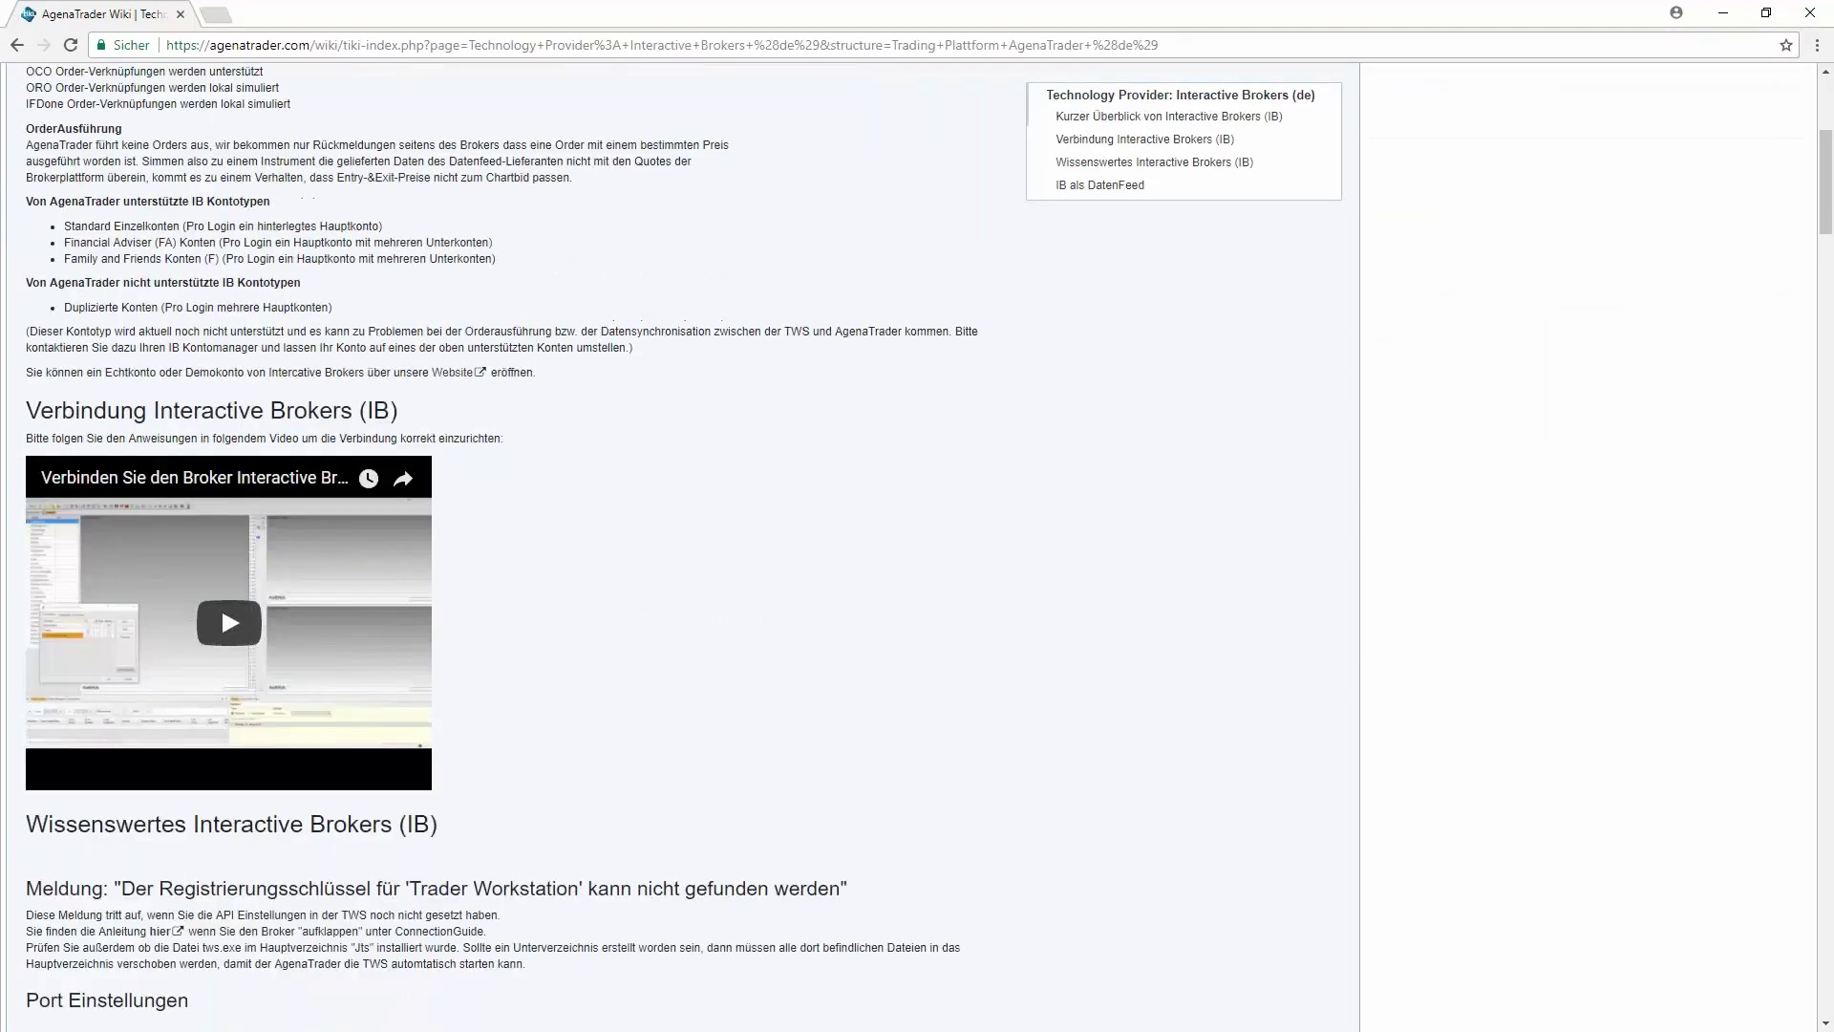
scroll(287, 672, "down", 10)
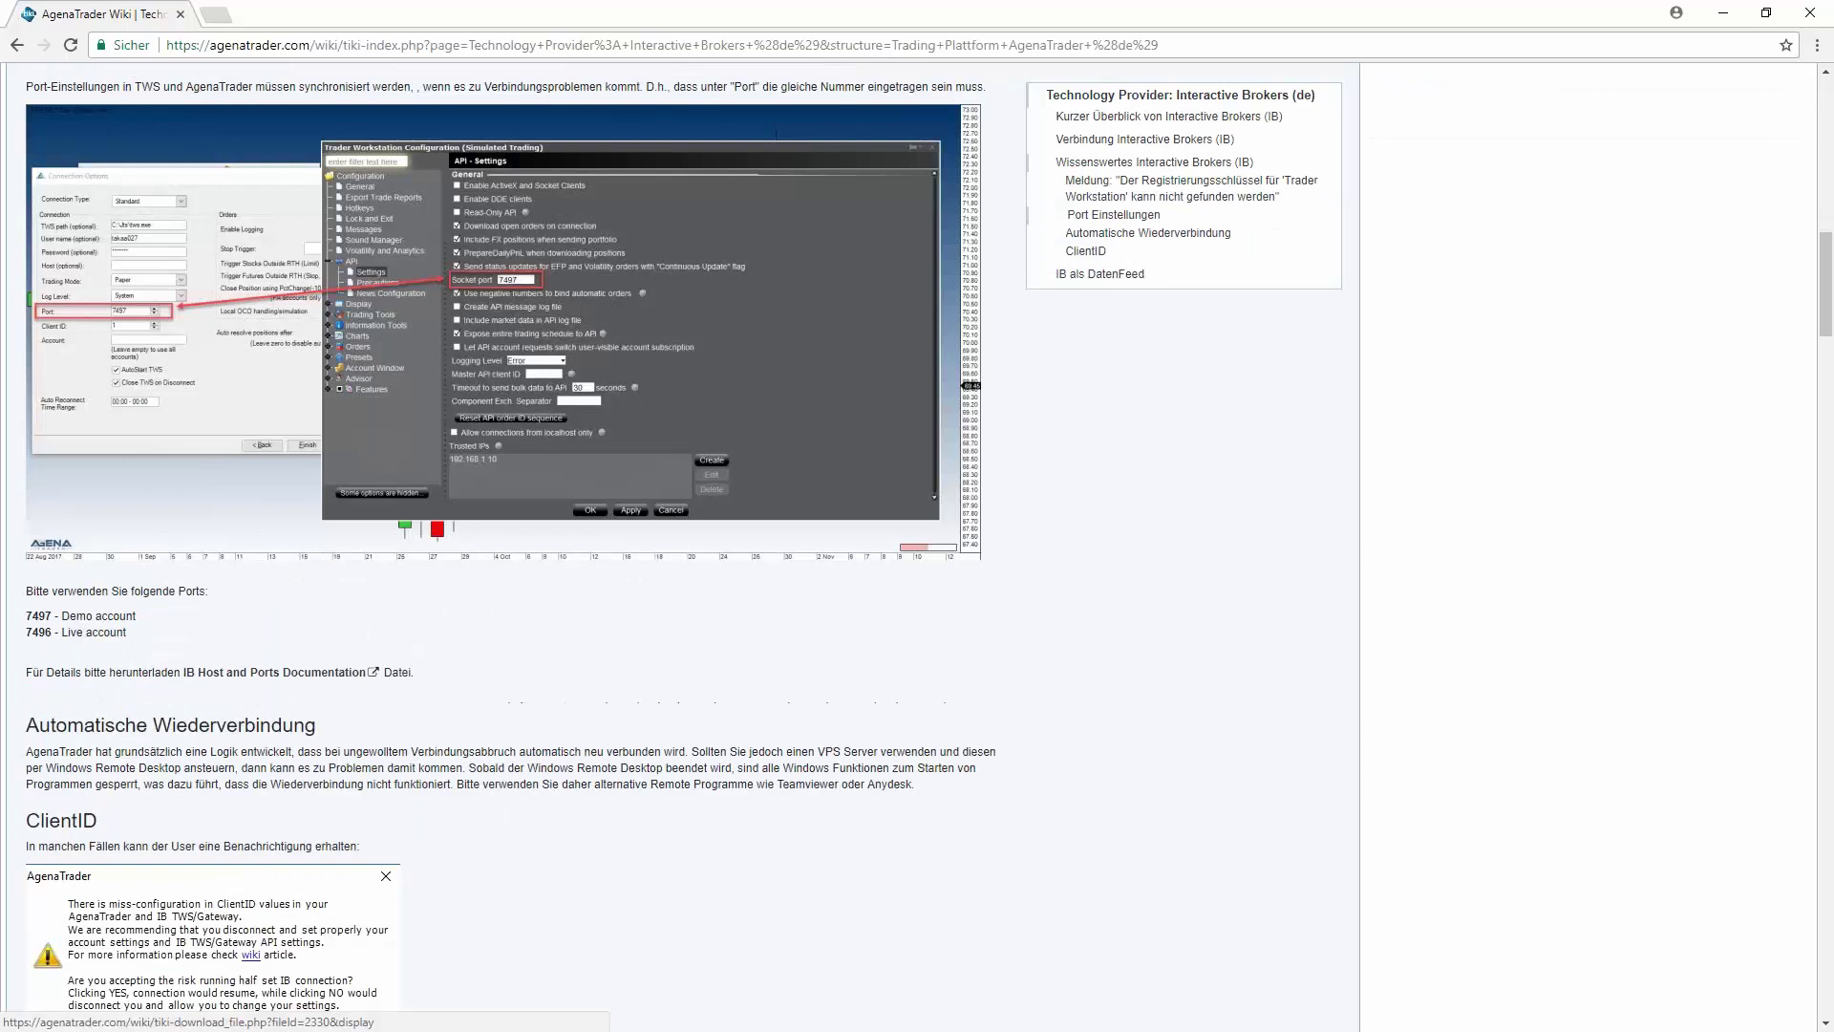
scroll(286, 671, "down", 6)
scroll(515, 545, "down", 12)
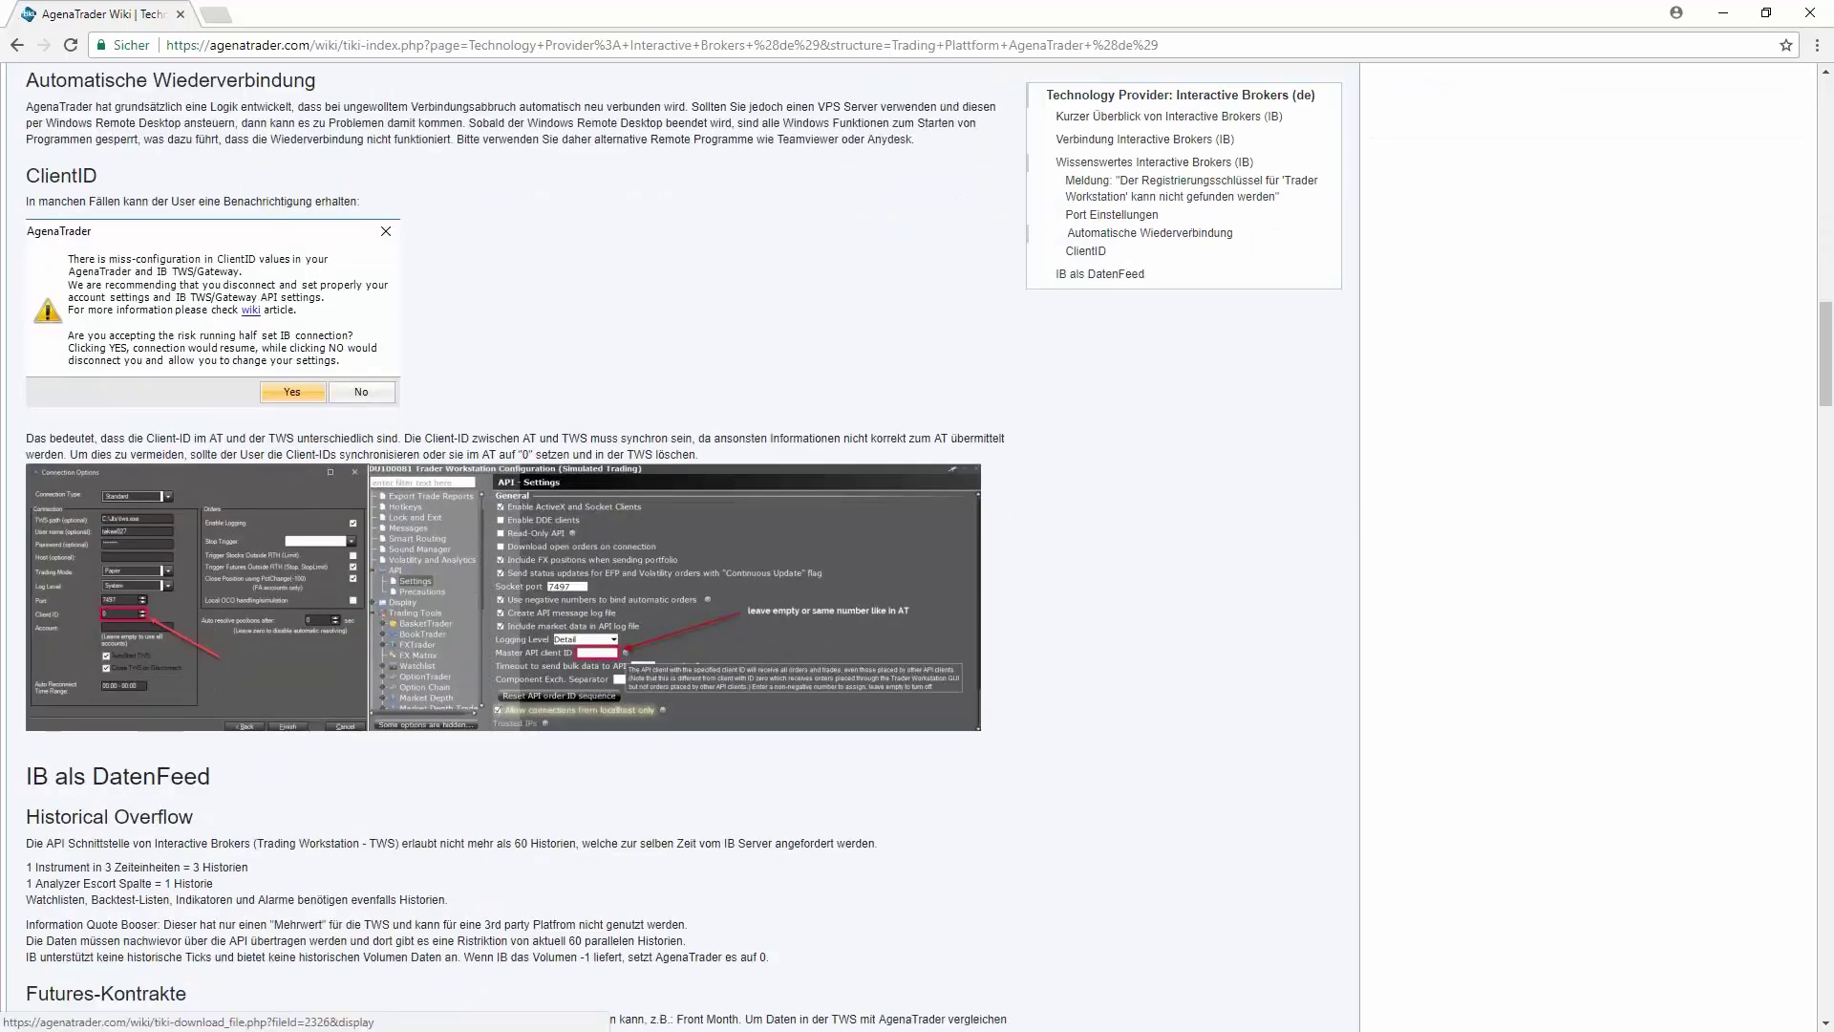
scroll(516, 544, "down", 9)
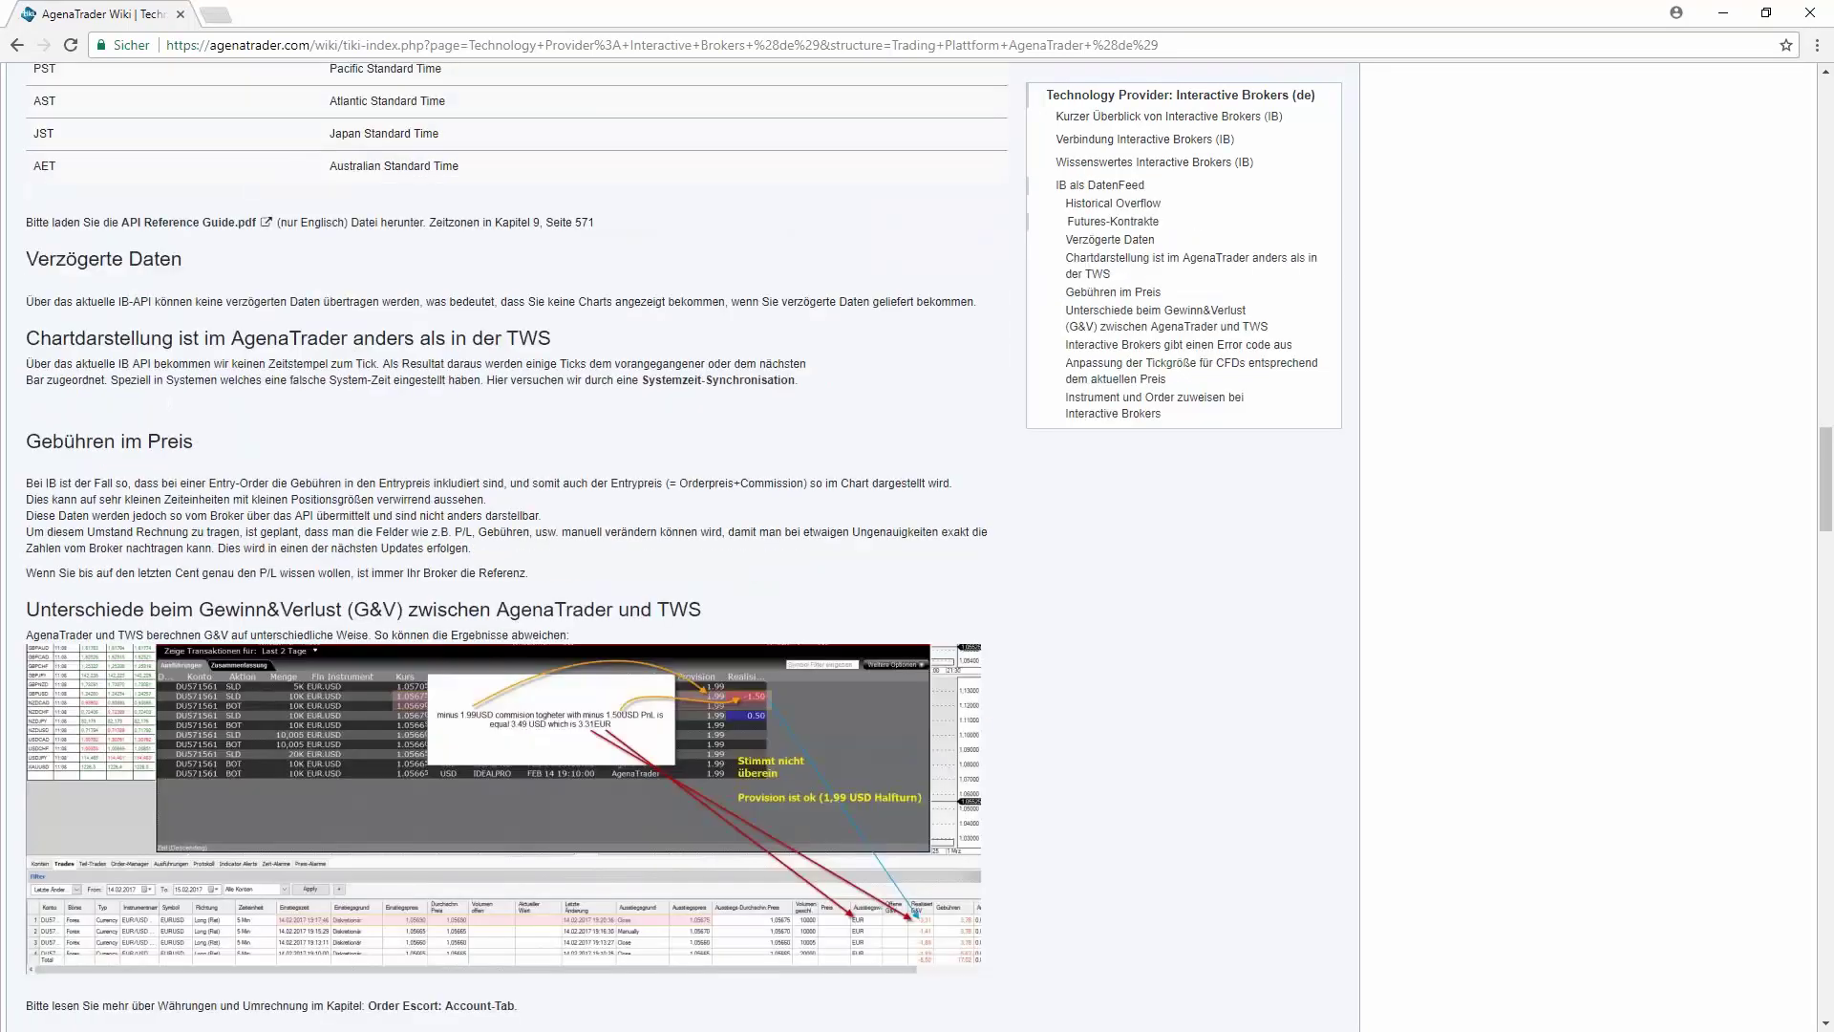
scroll(516, 544, "down", 7)
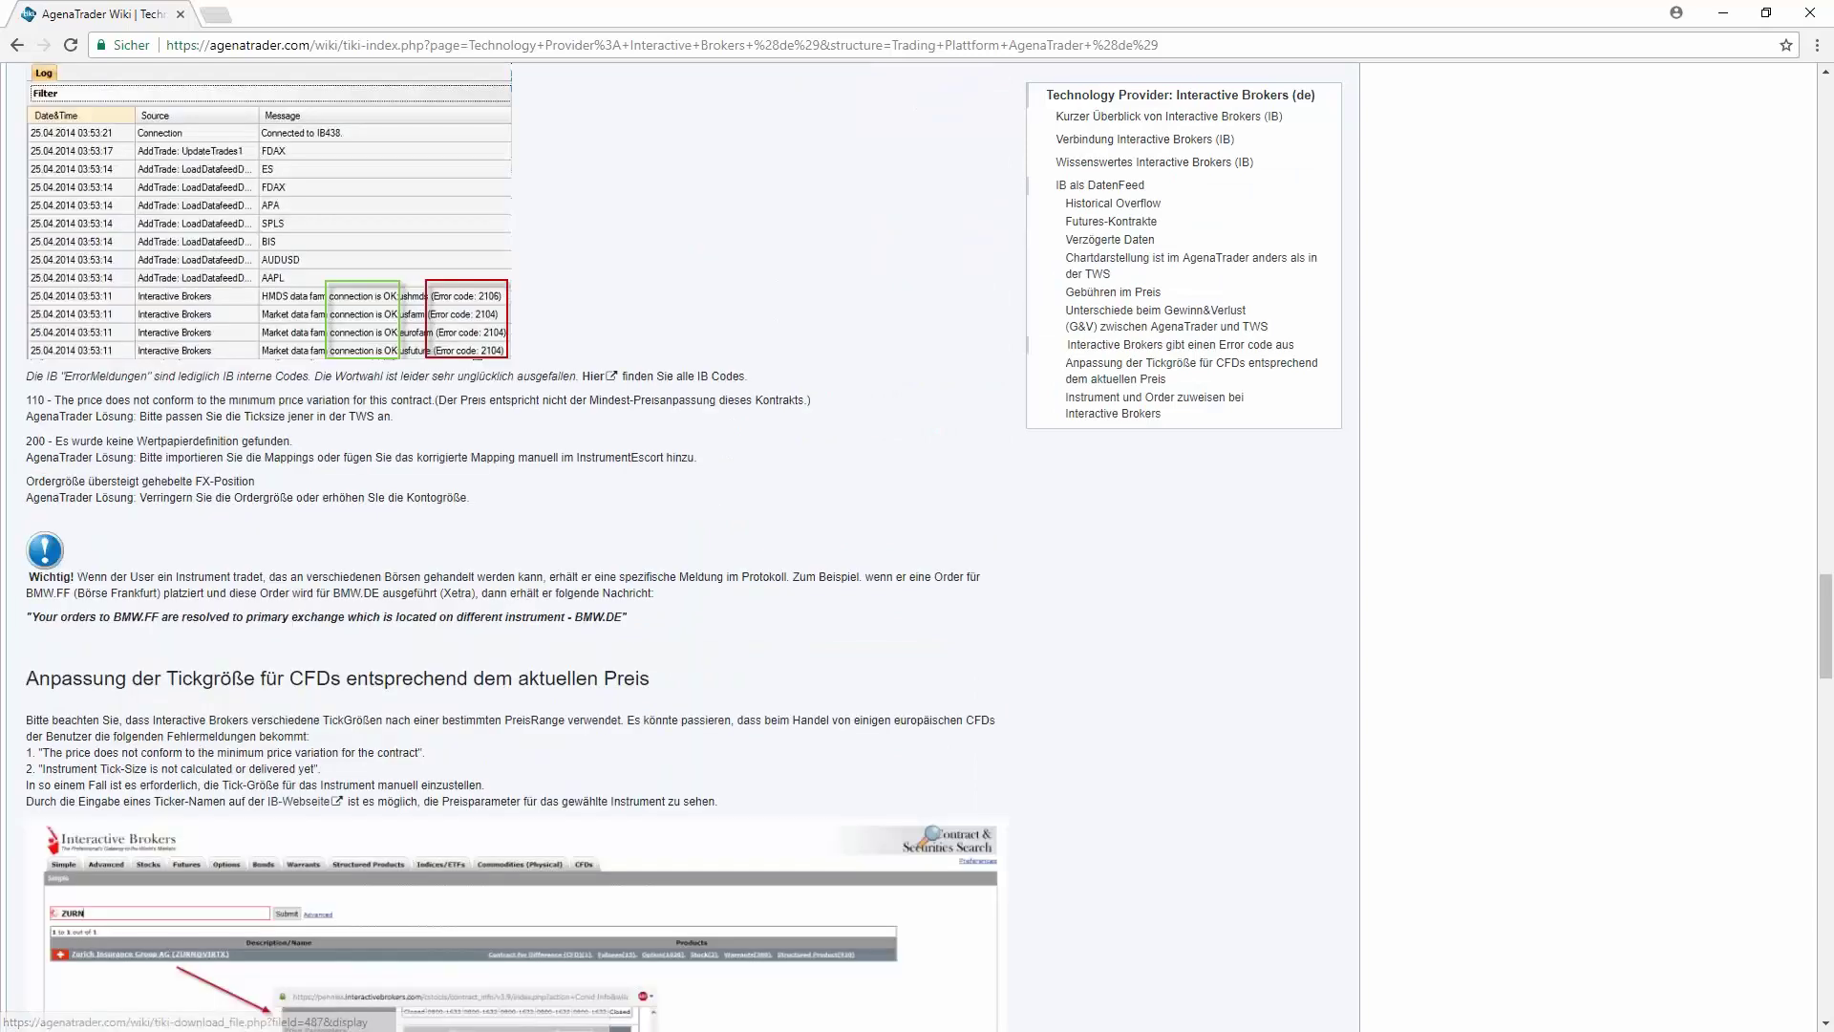
scroll(516, 544, "down", 20)
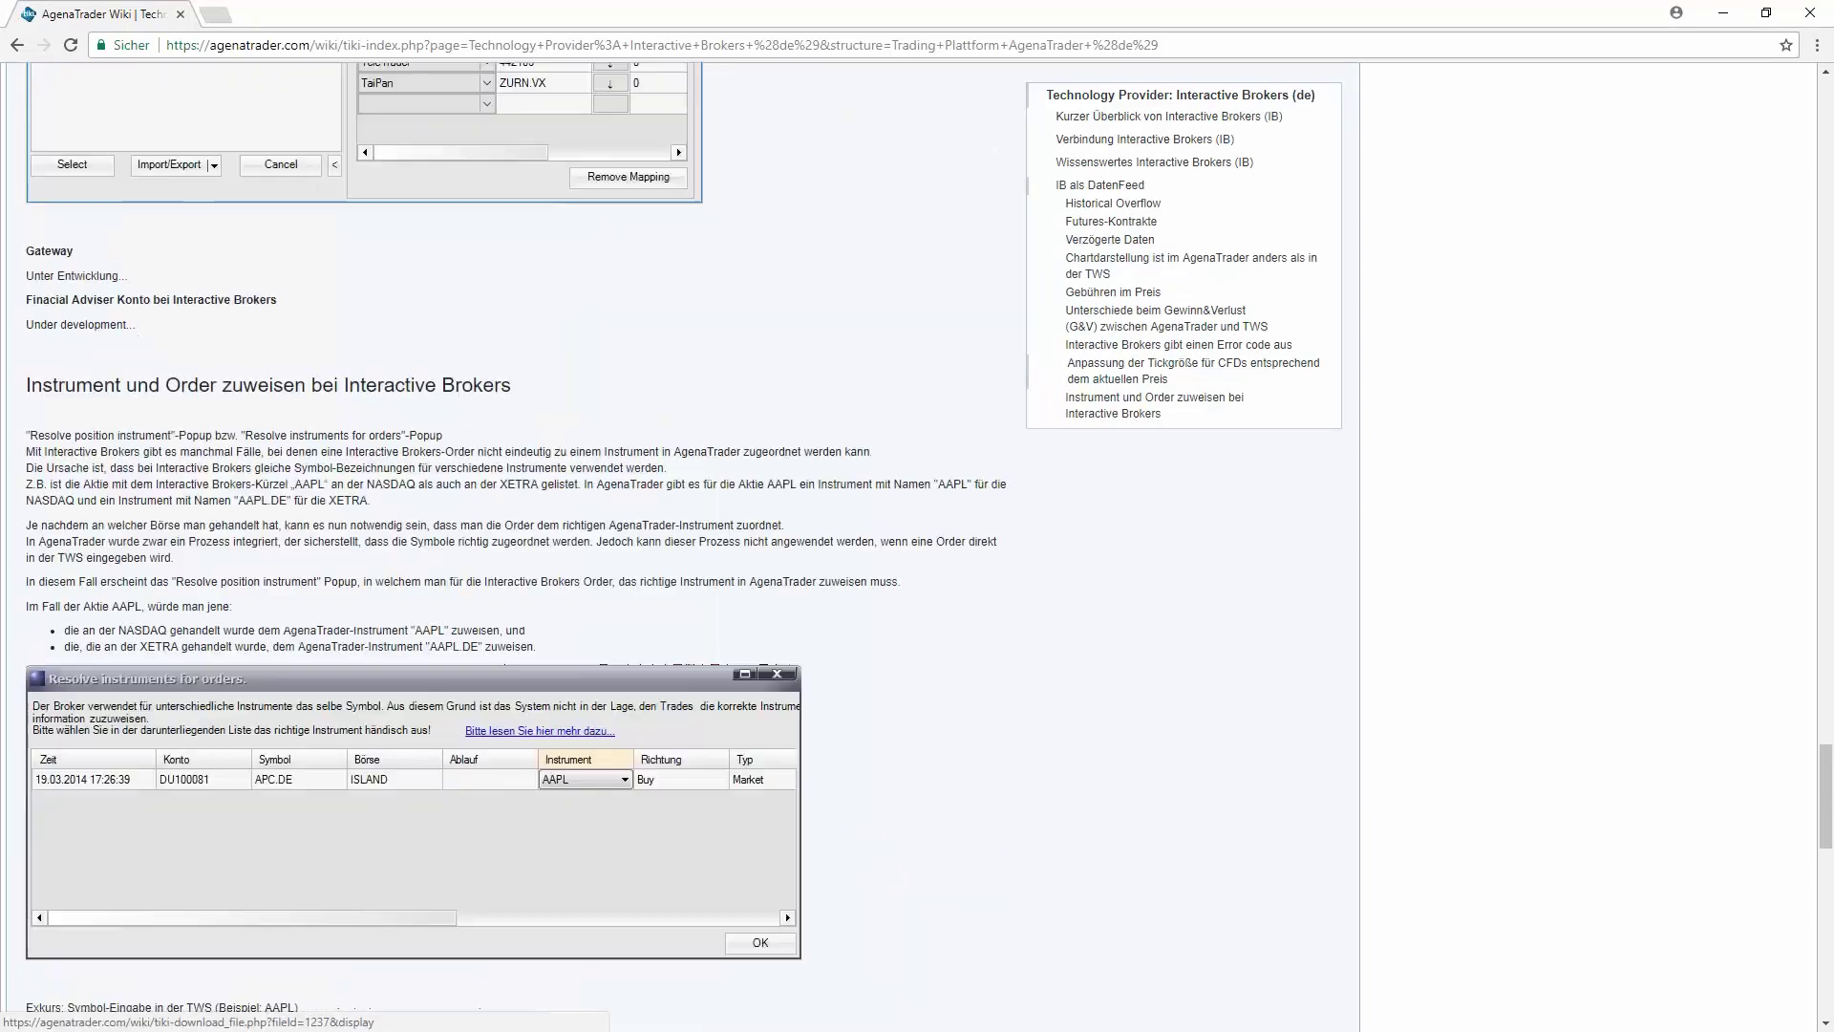
scroll(516, 545, "down", 10)
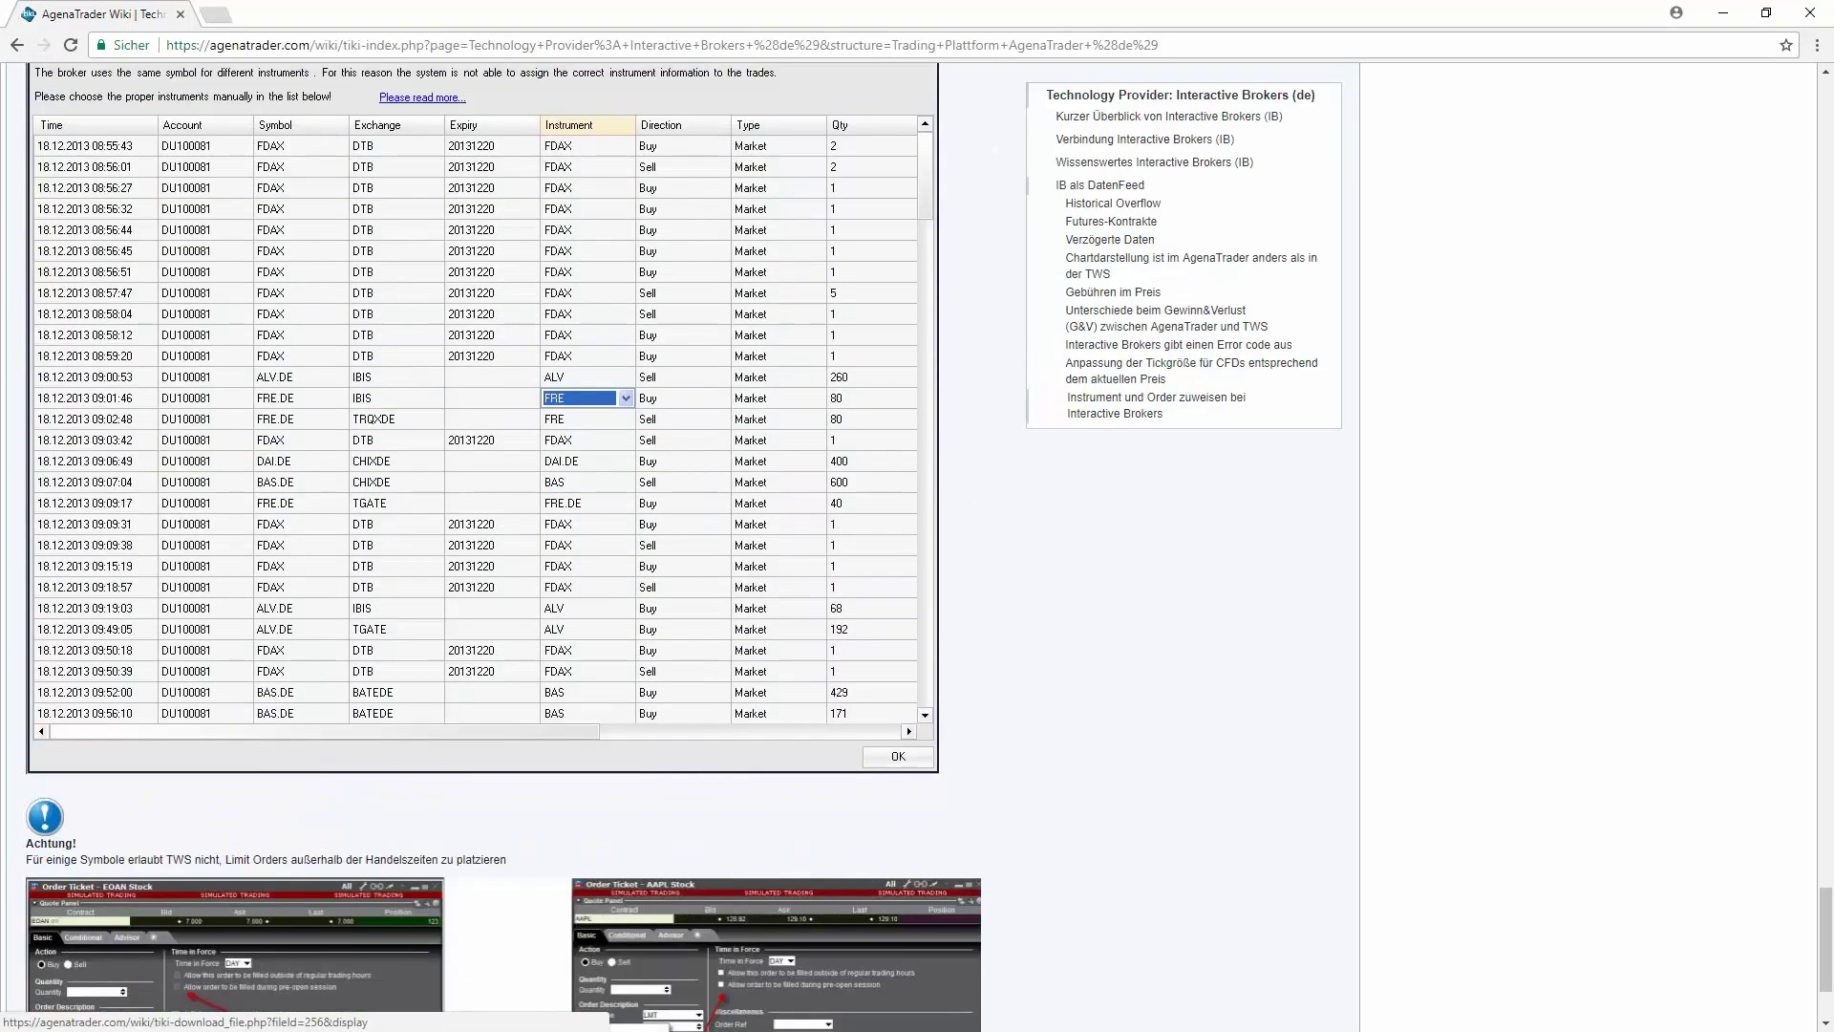
Find the article's section "Interactive Brokers gibt einen Error code aus" and highlight its error explanations.
scroll(515, 544, "up", 20)
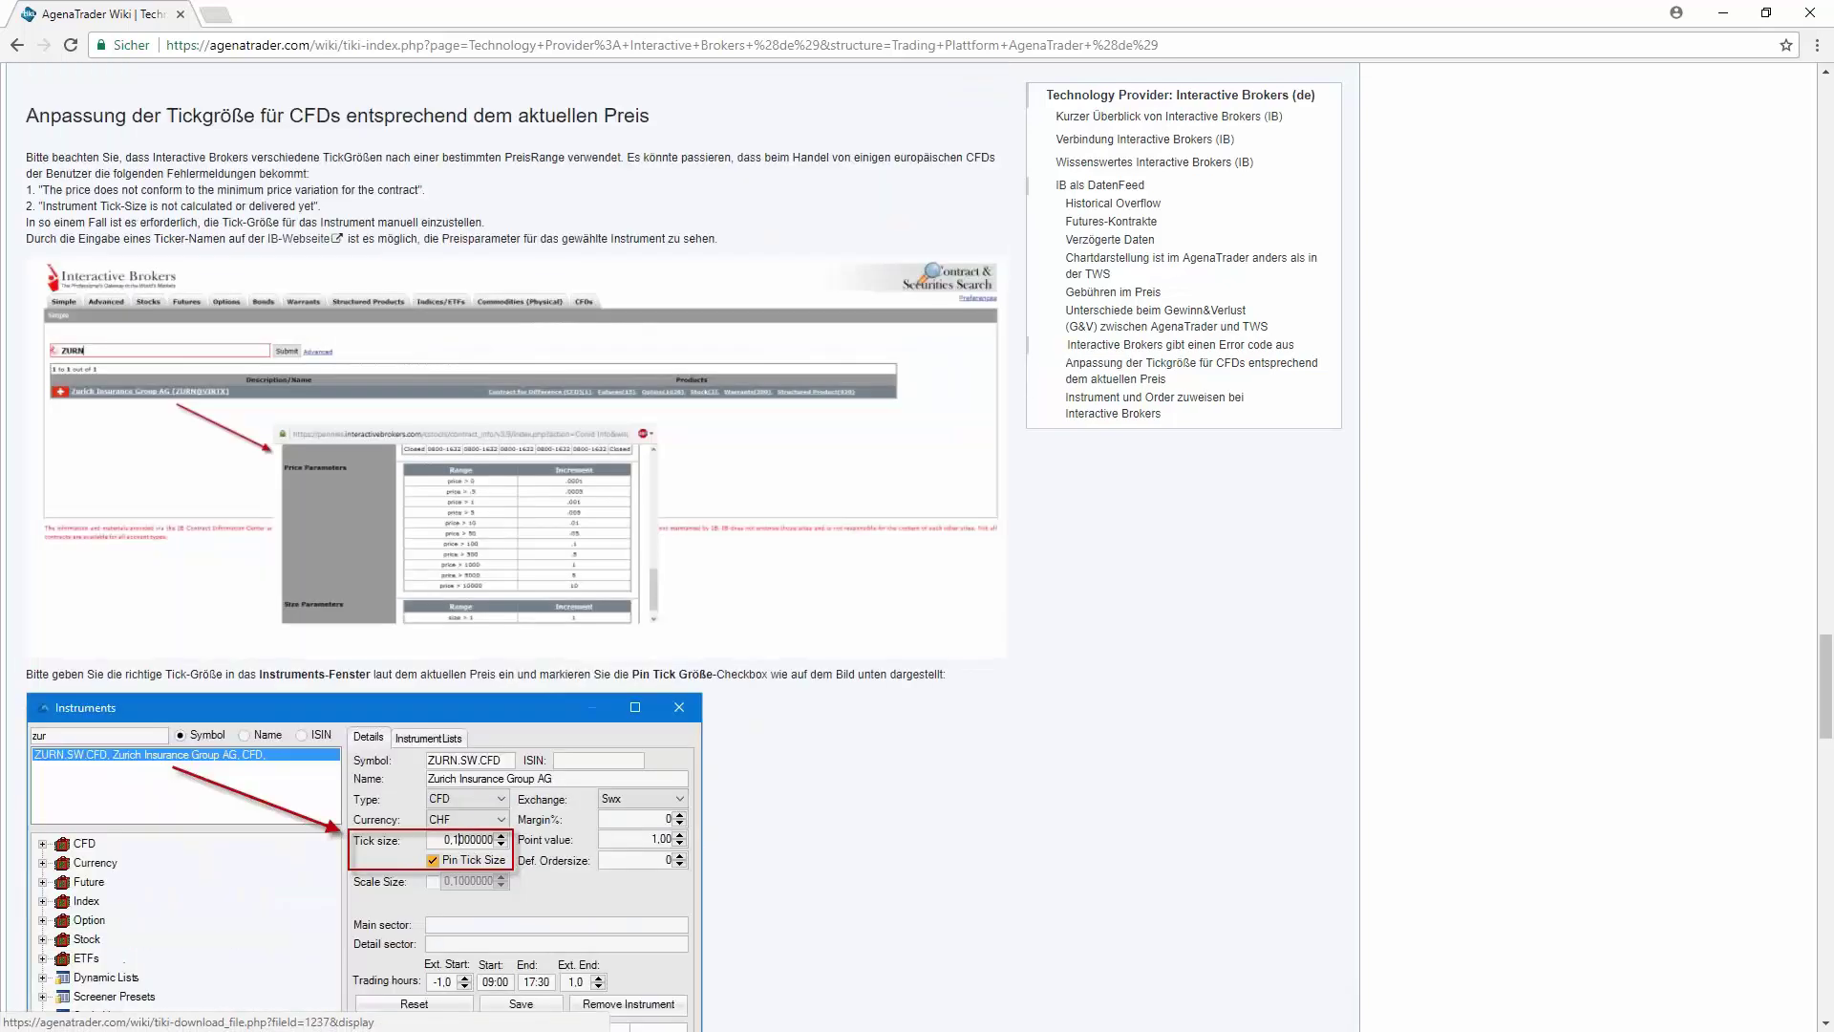
scroll(127, 685, "up", 3)
left_click_drag(25, 249, 616, 728)
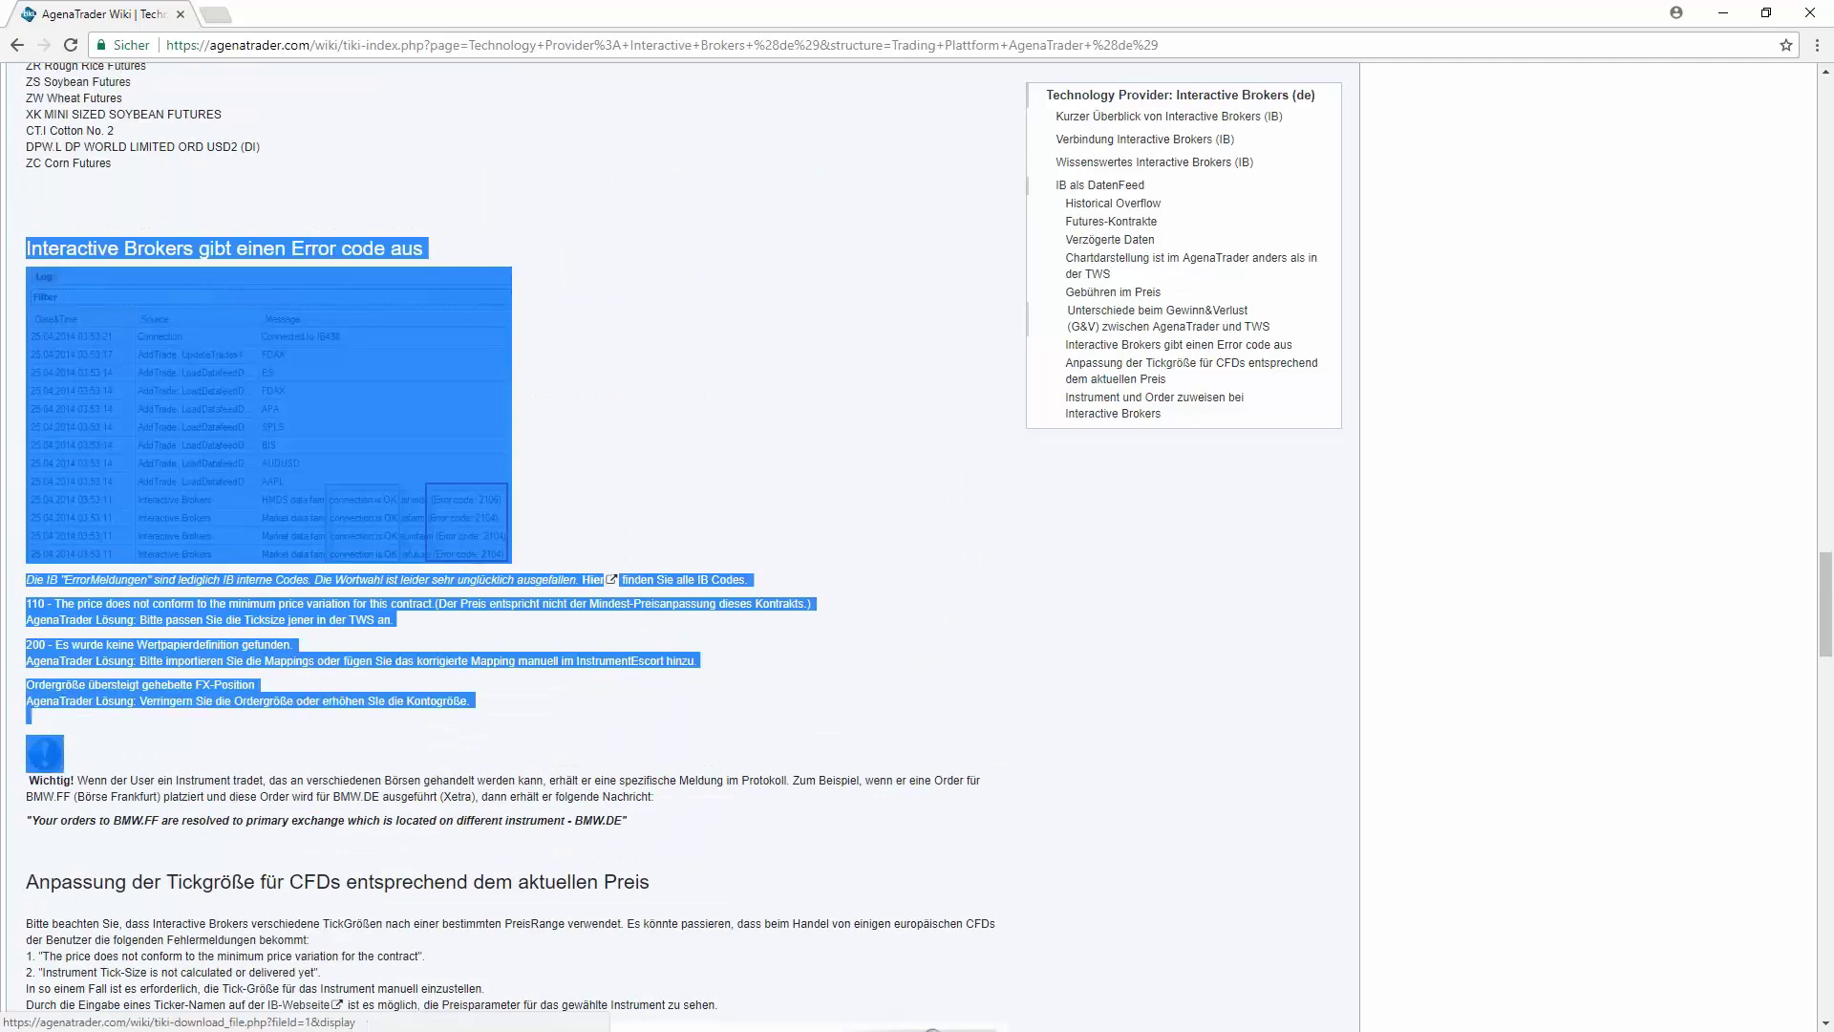
left_click(576, 713)
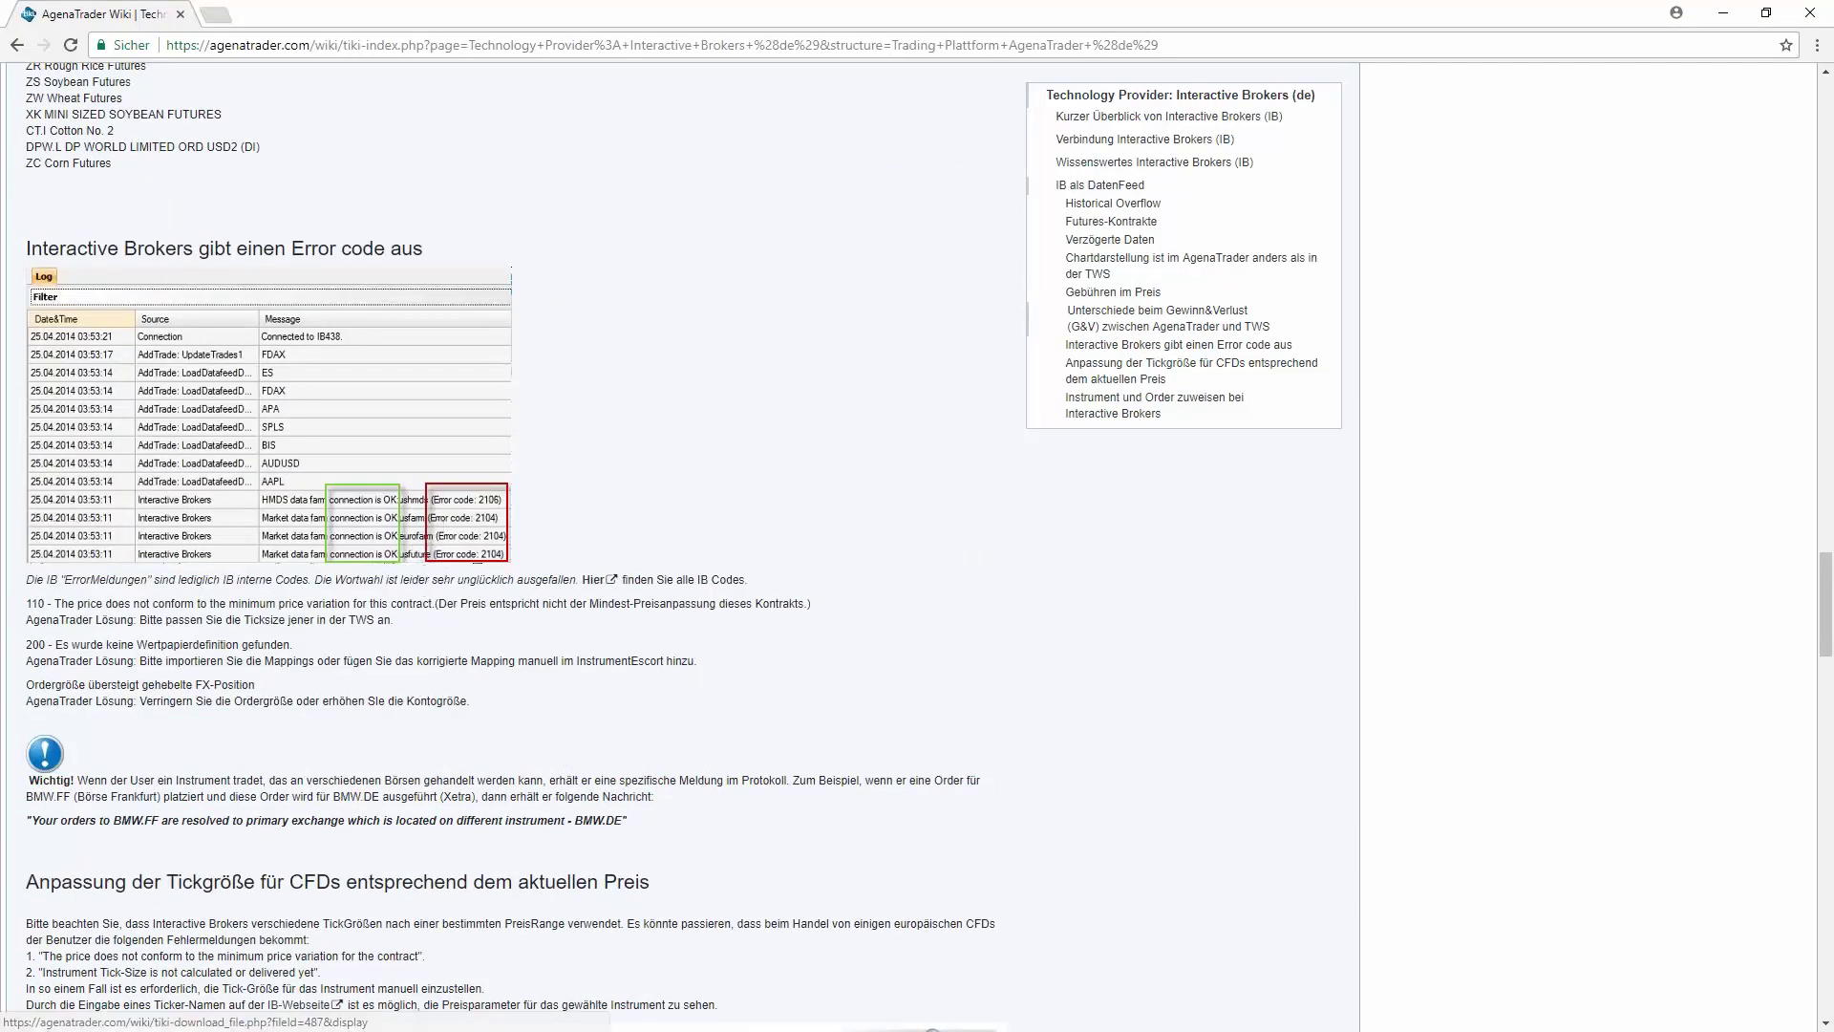
left_click_drag(26, 602, 19, 675)
left_click(213, 727)
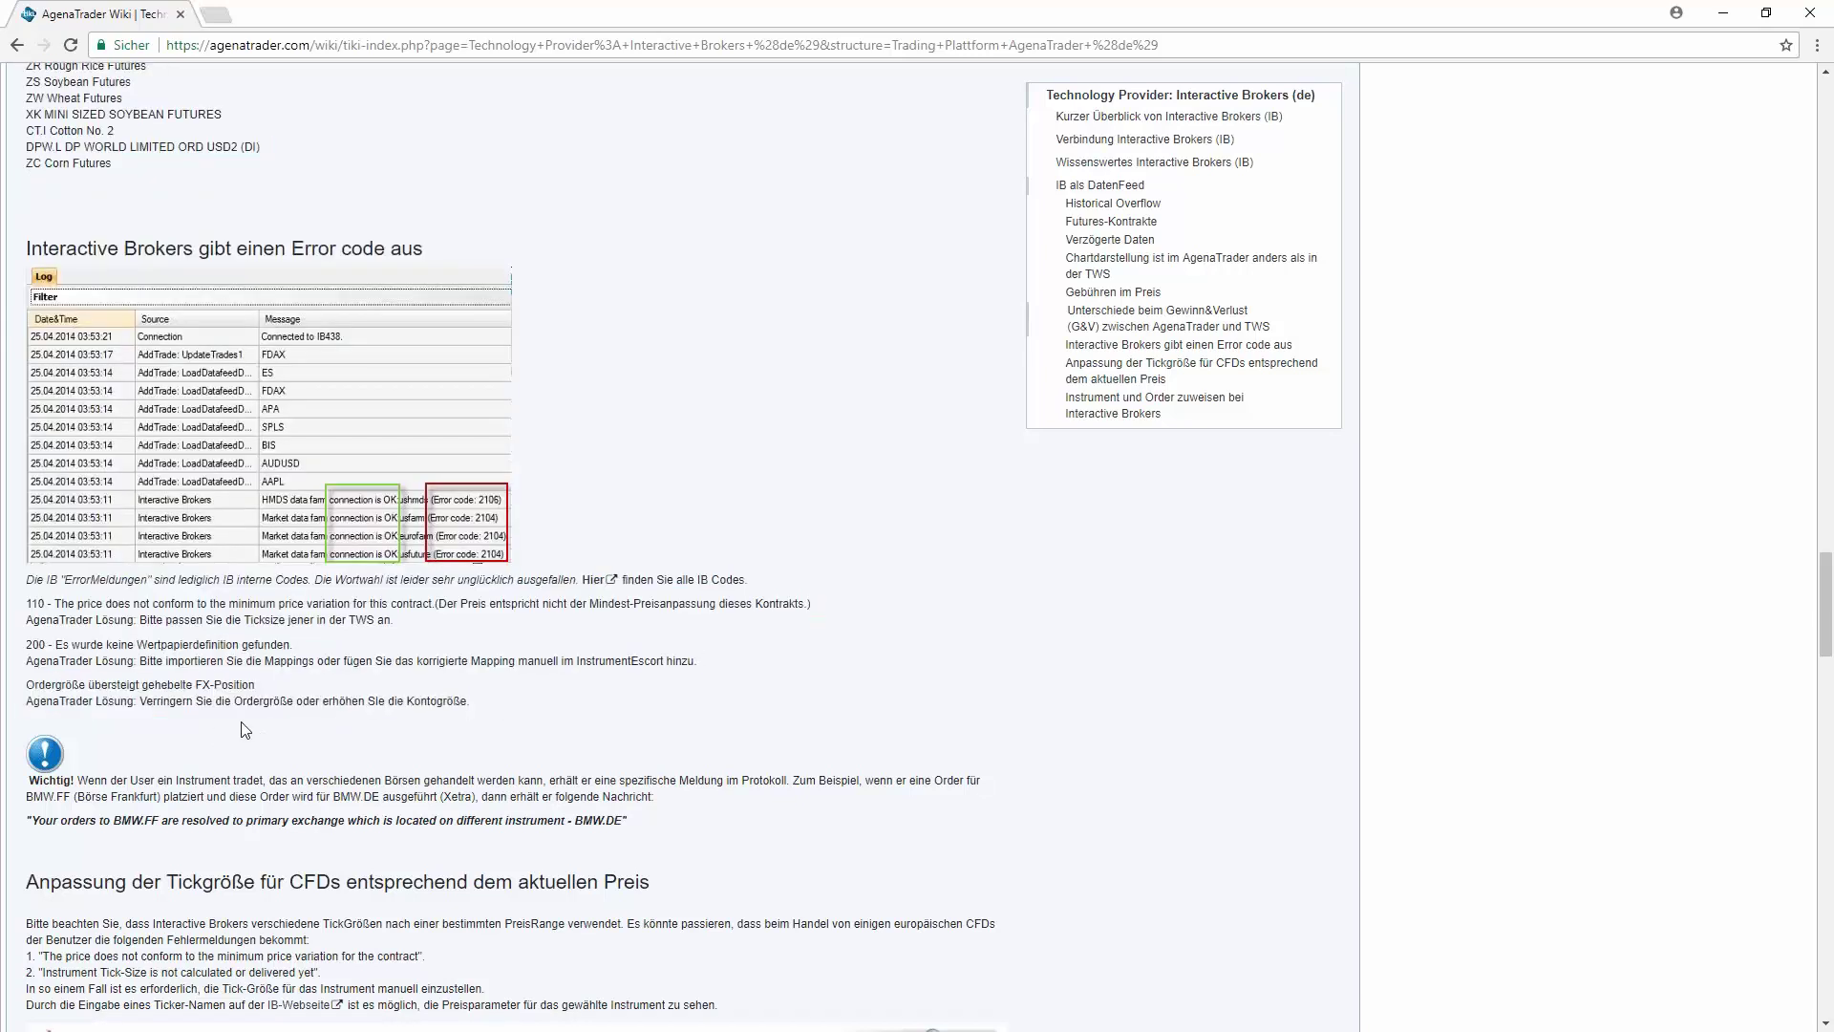
Read the explanations for error codes 110 and 200 and the surrounding notes, highlighting the relevant passages.
left_click_drag(13, 609, 447, 603)
left_click(473, 637)
left_click_drag(141, 622, 394, 623)
left_click(401, 659)
left_click_drag(56, 646, 296, 646)
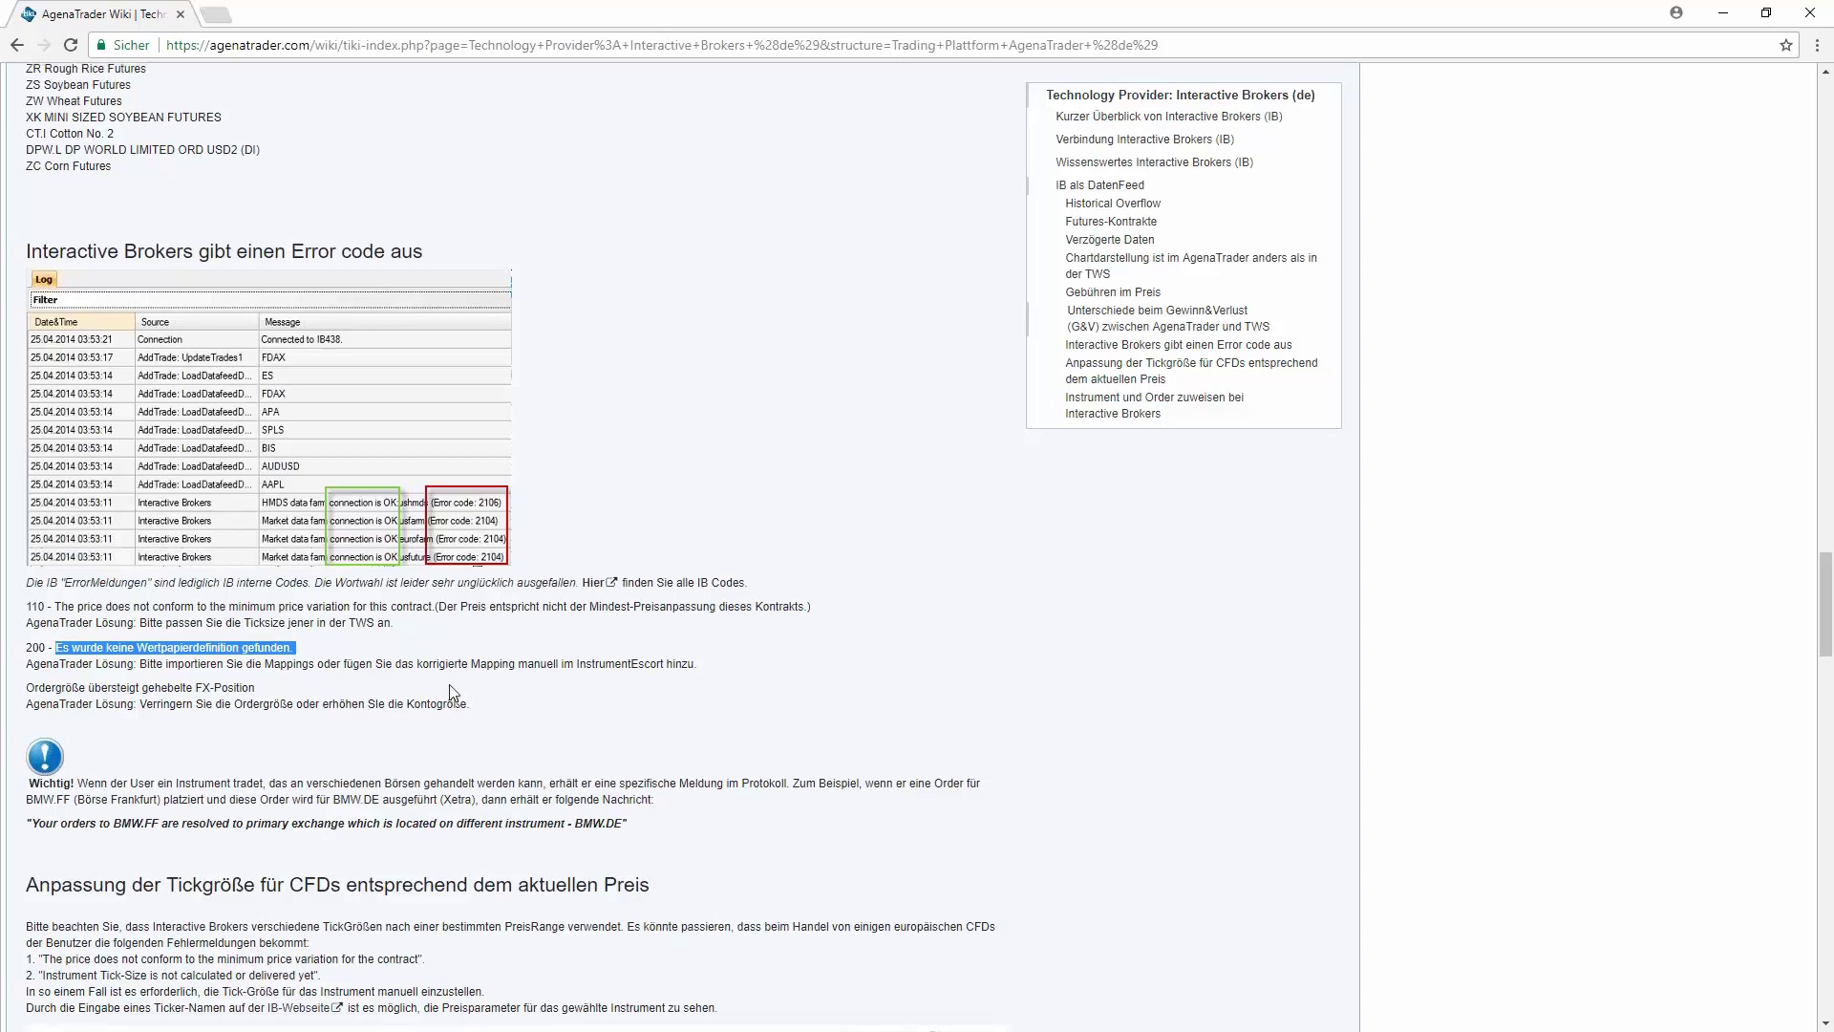
scroll(449, 684, "up", 1)
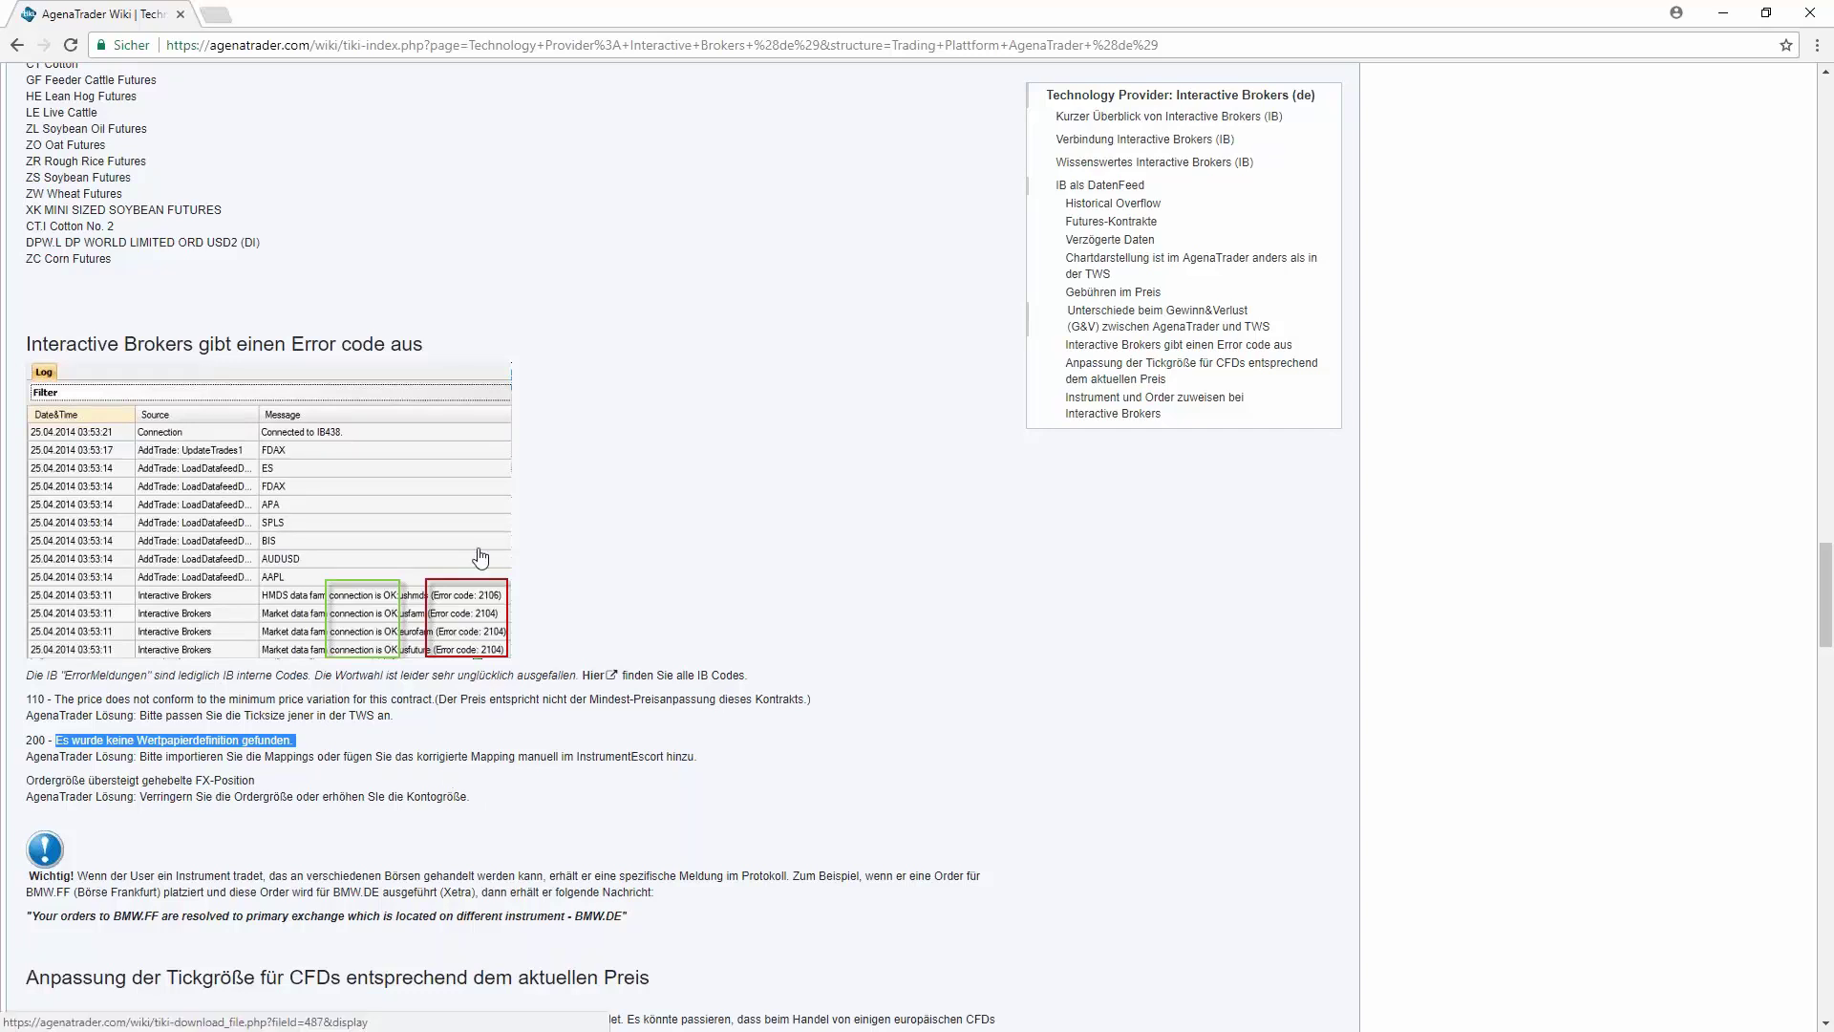
left_click(466, 798)
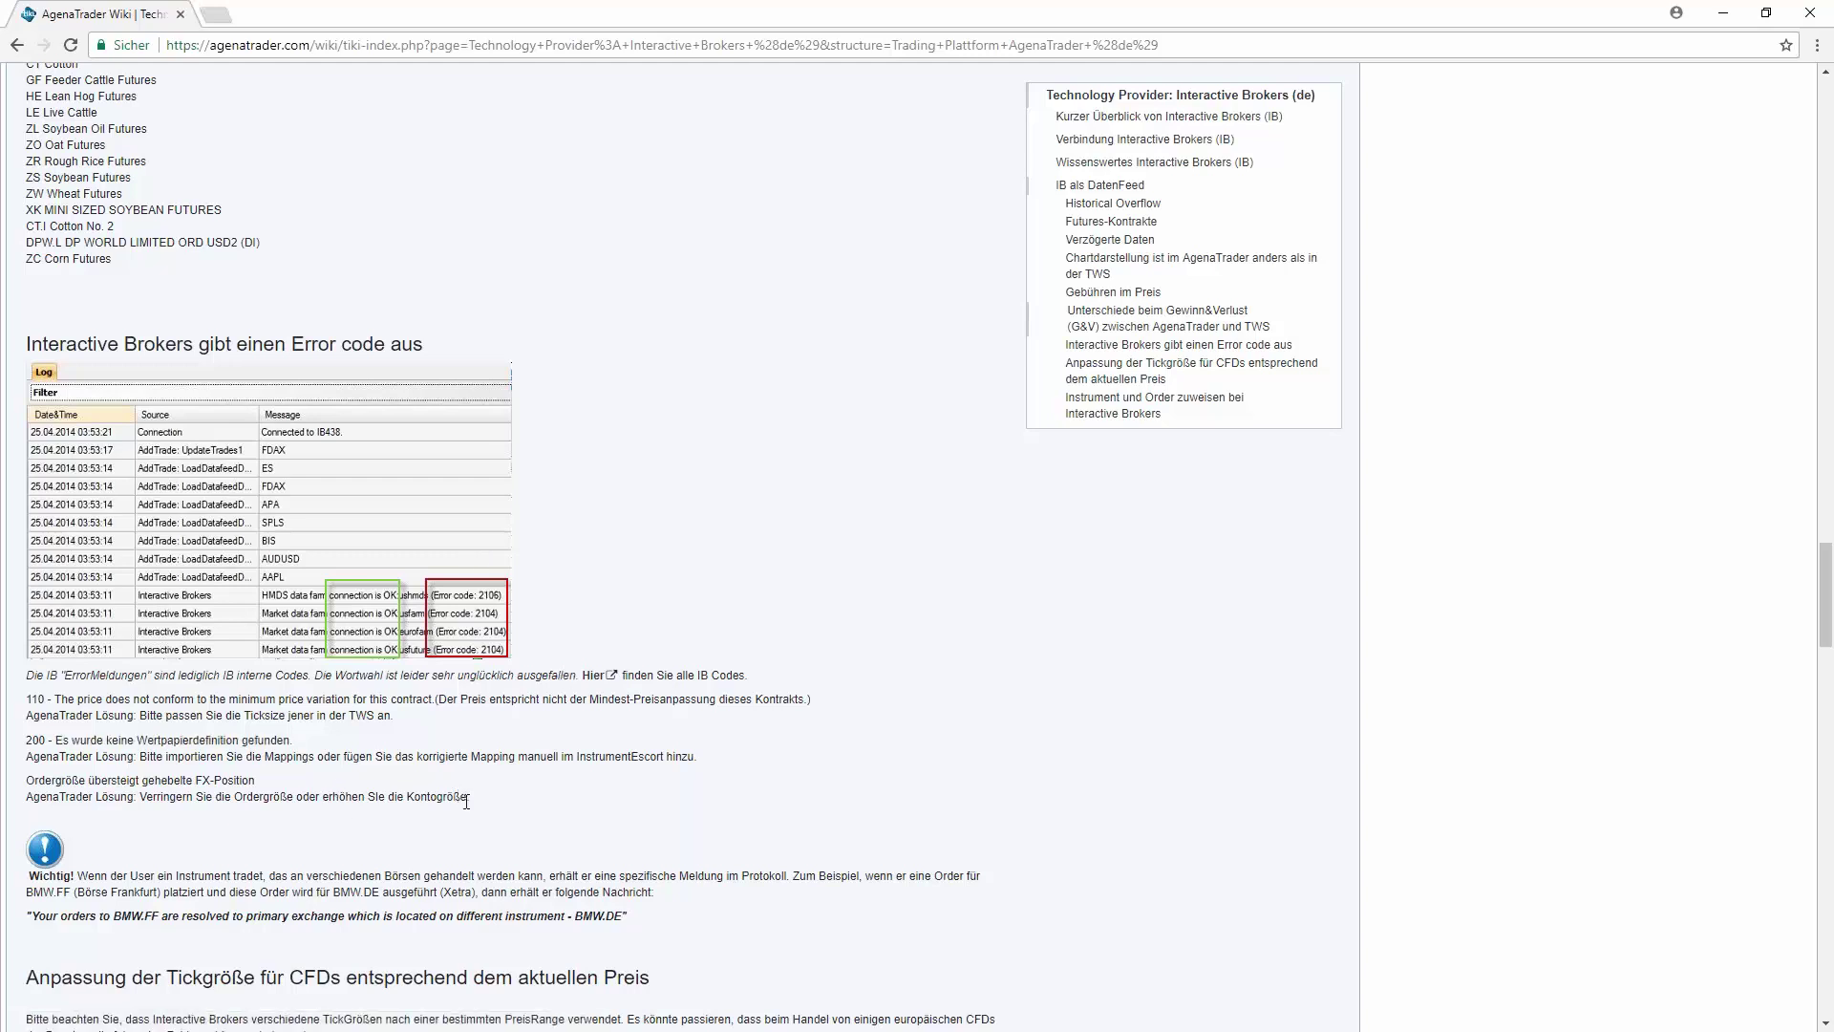
scroll(466, 800, "down", 1)
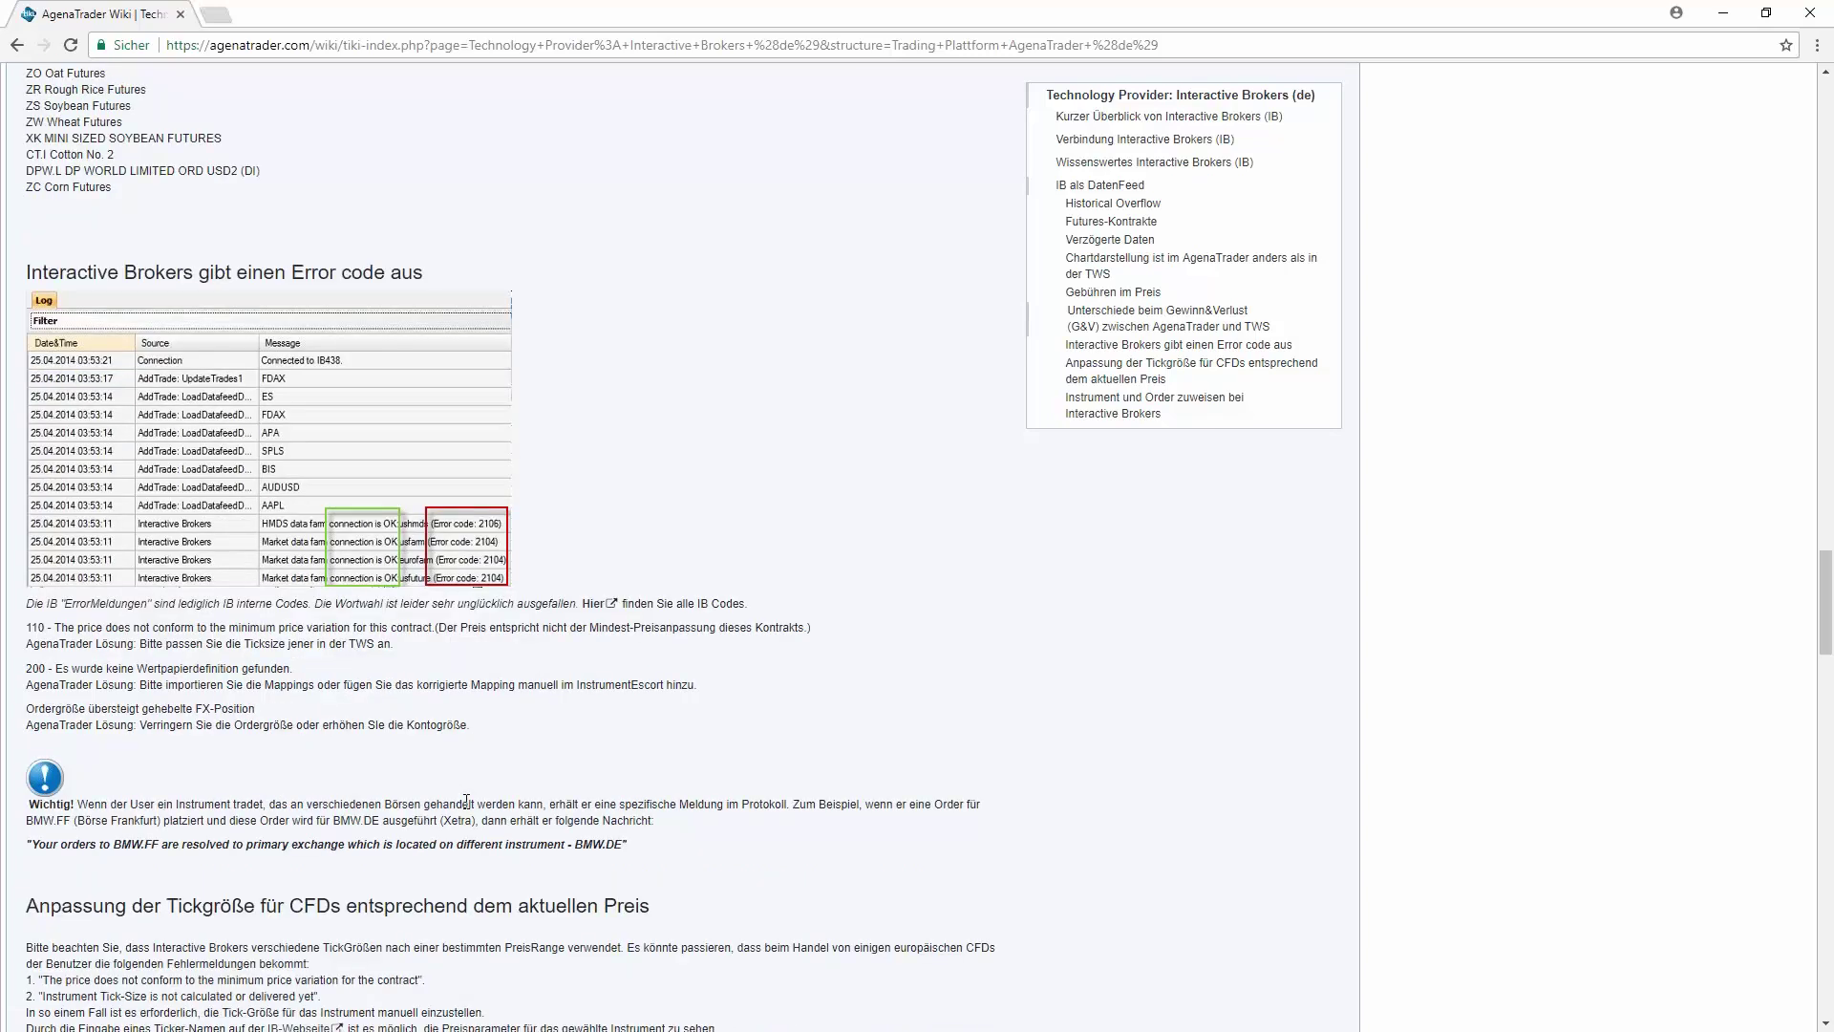
scroll(466, 800, "up", 3)
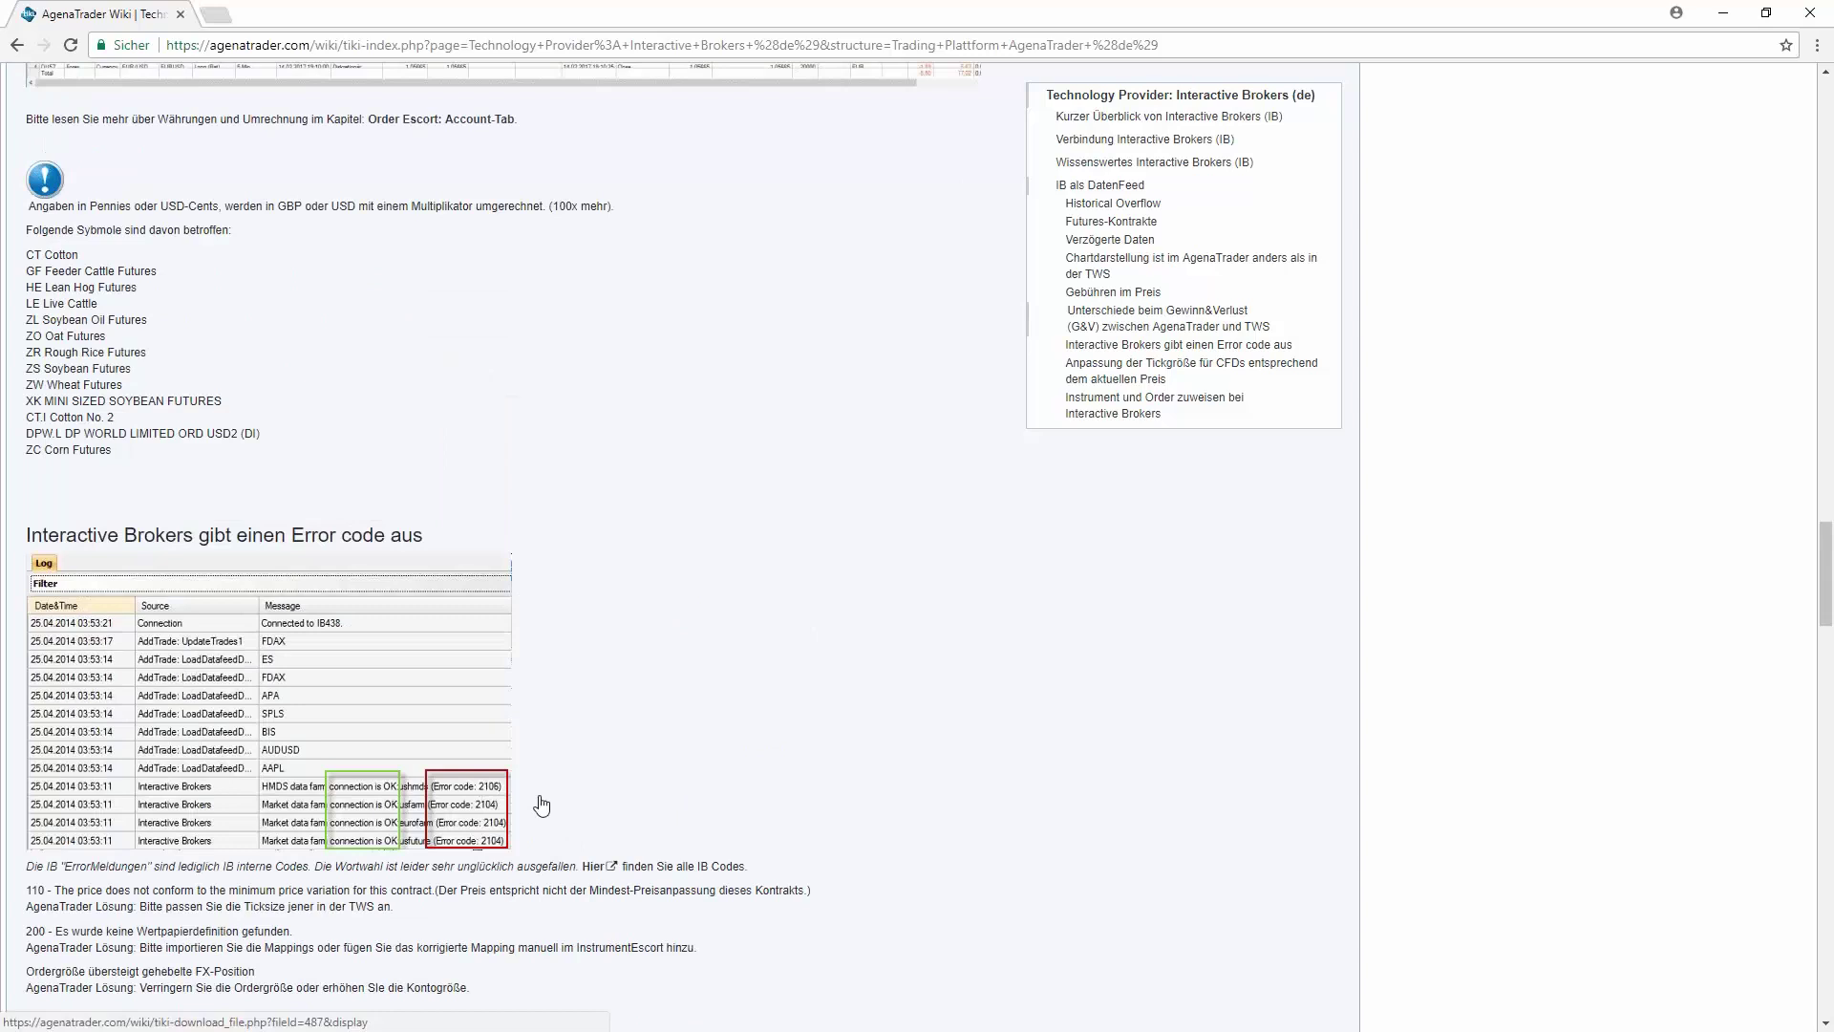
Return to AgenaTrader's FGBL chart, start creating a single chart and open its instrument selection.
key("alt+Tab")
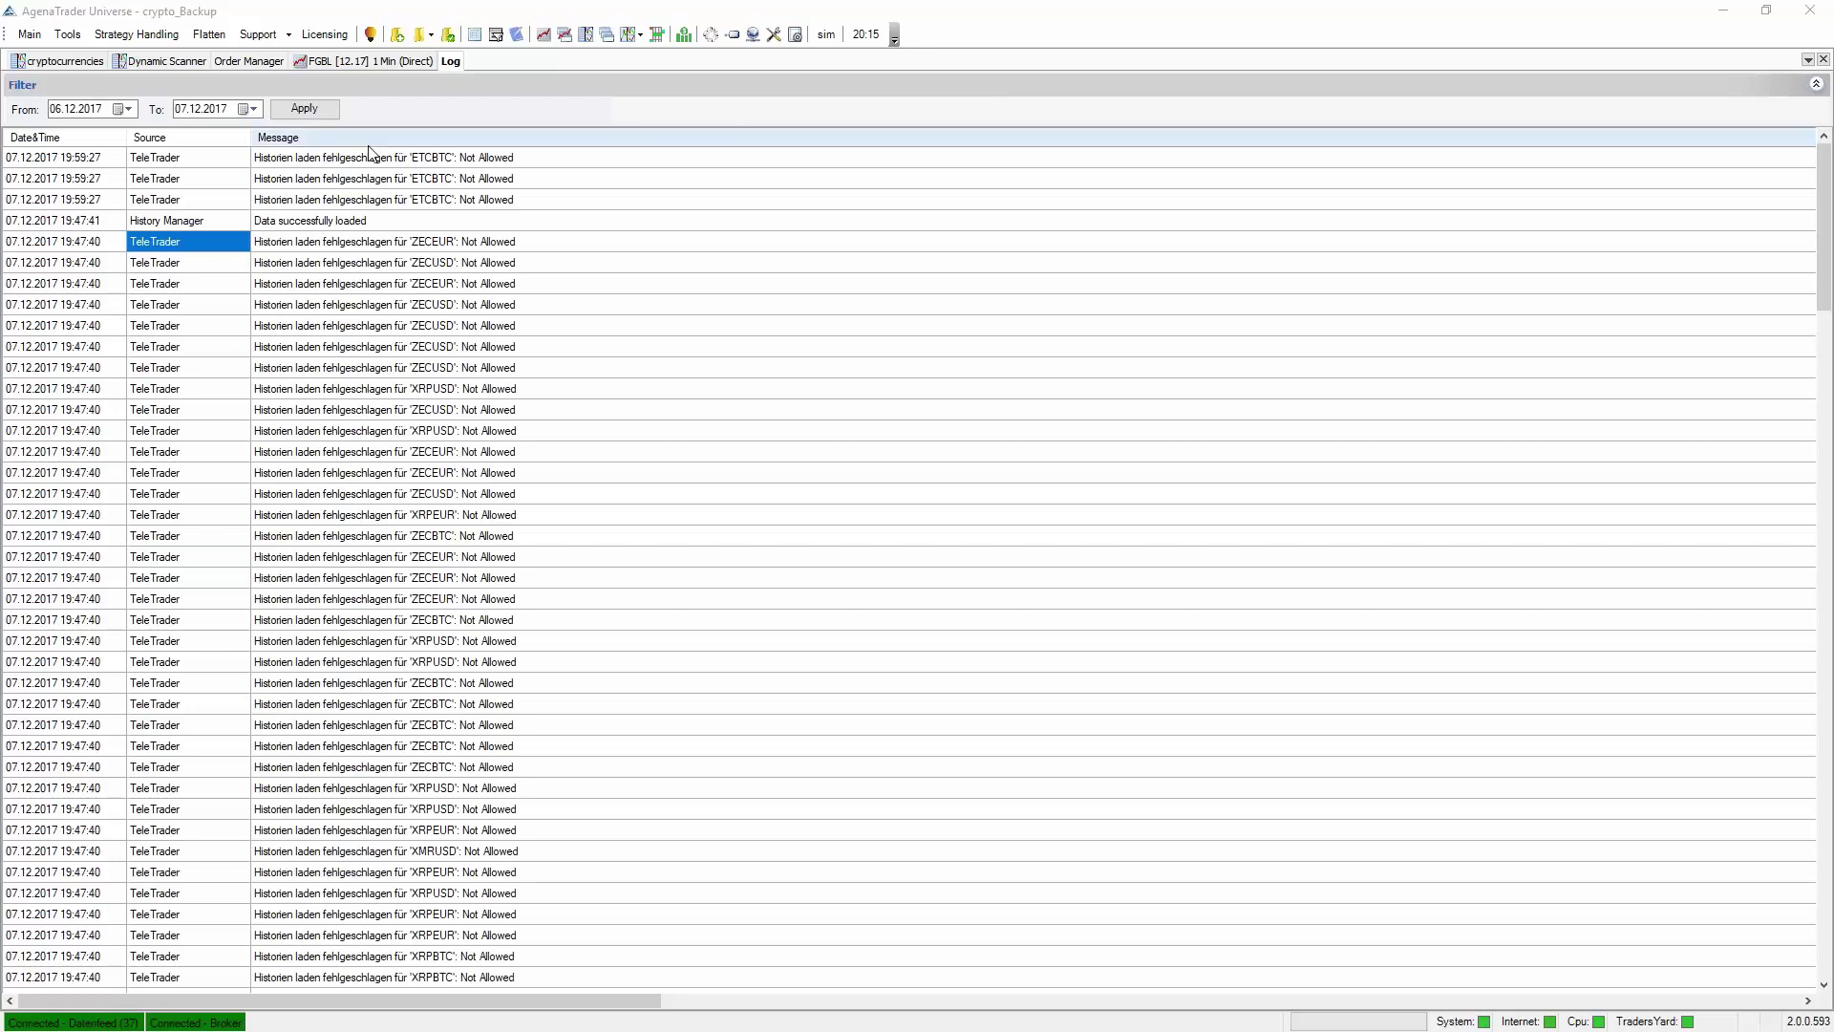
left_click(341, 63)
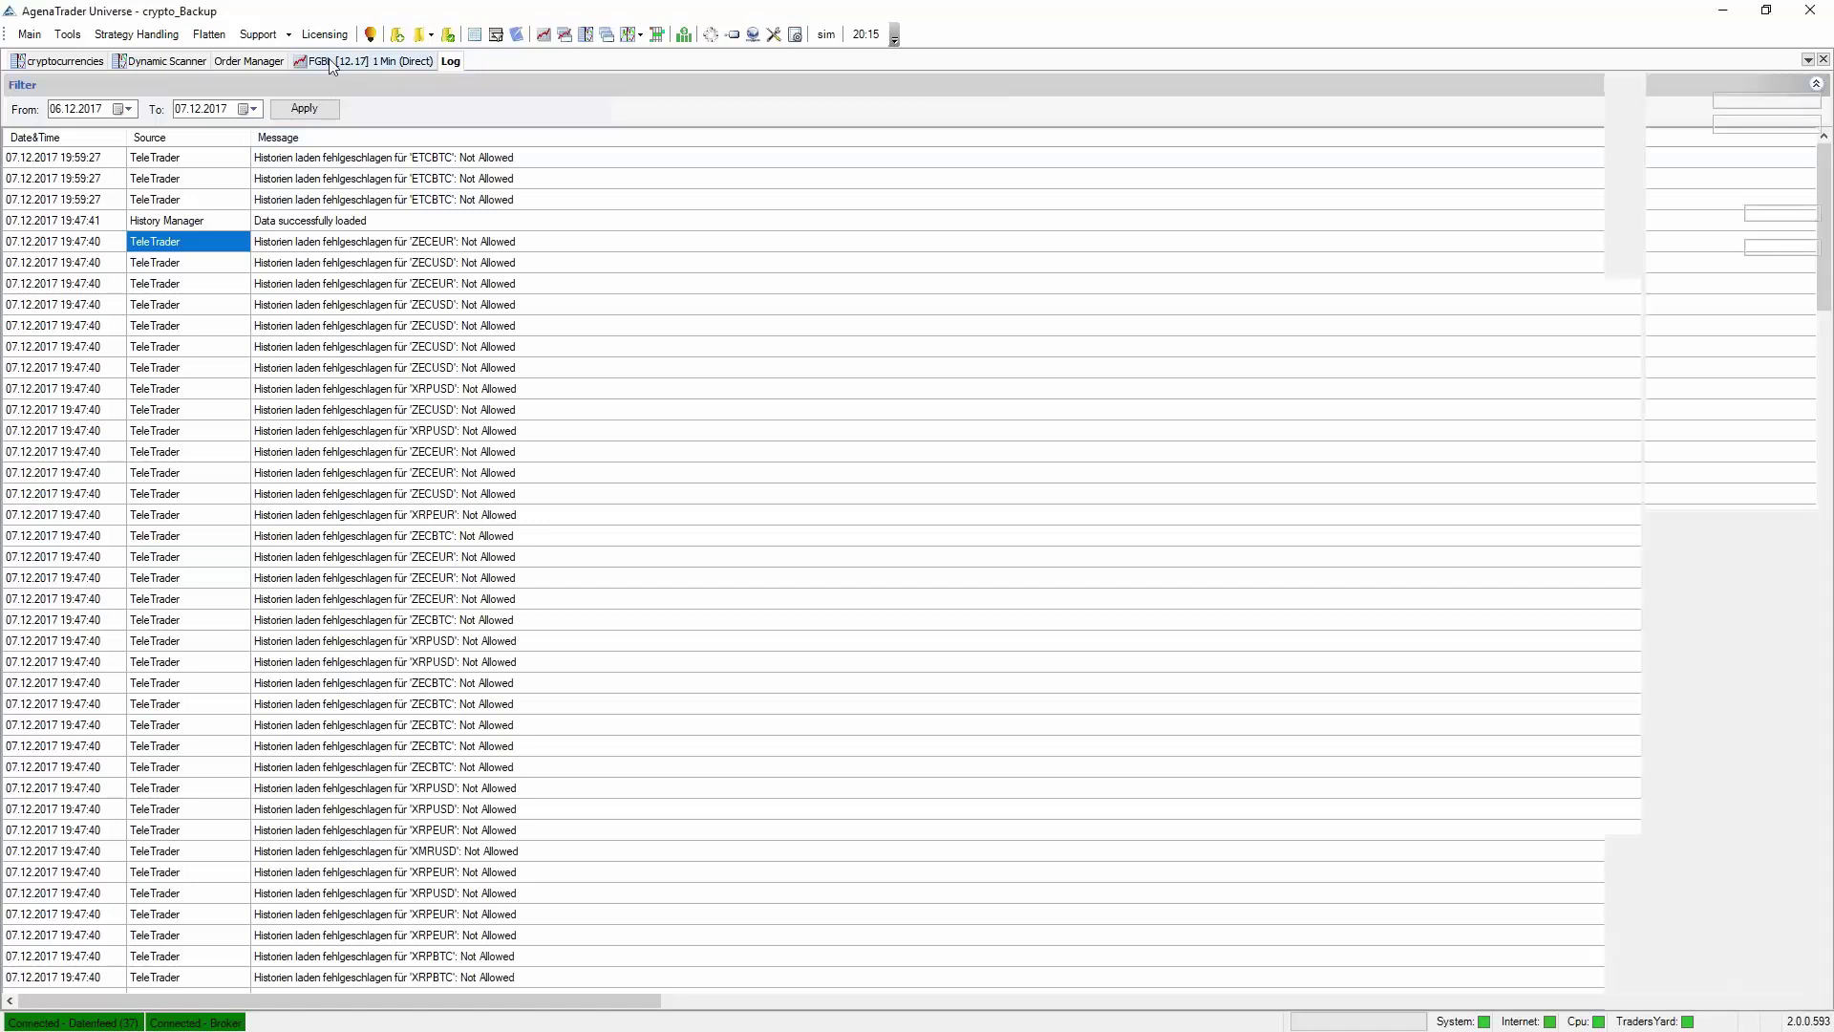
left_click(30, 33)
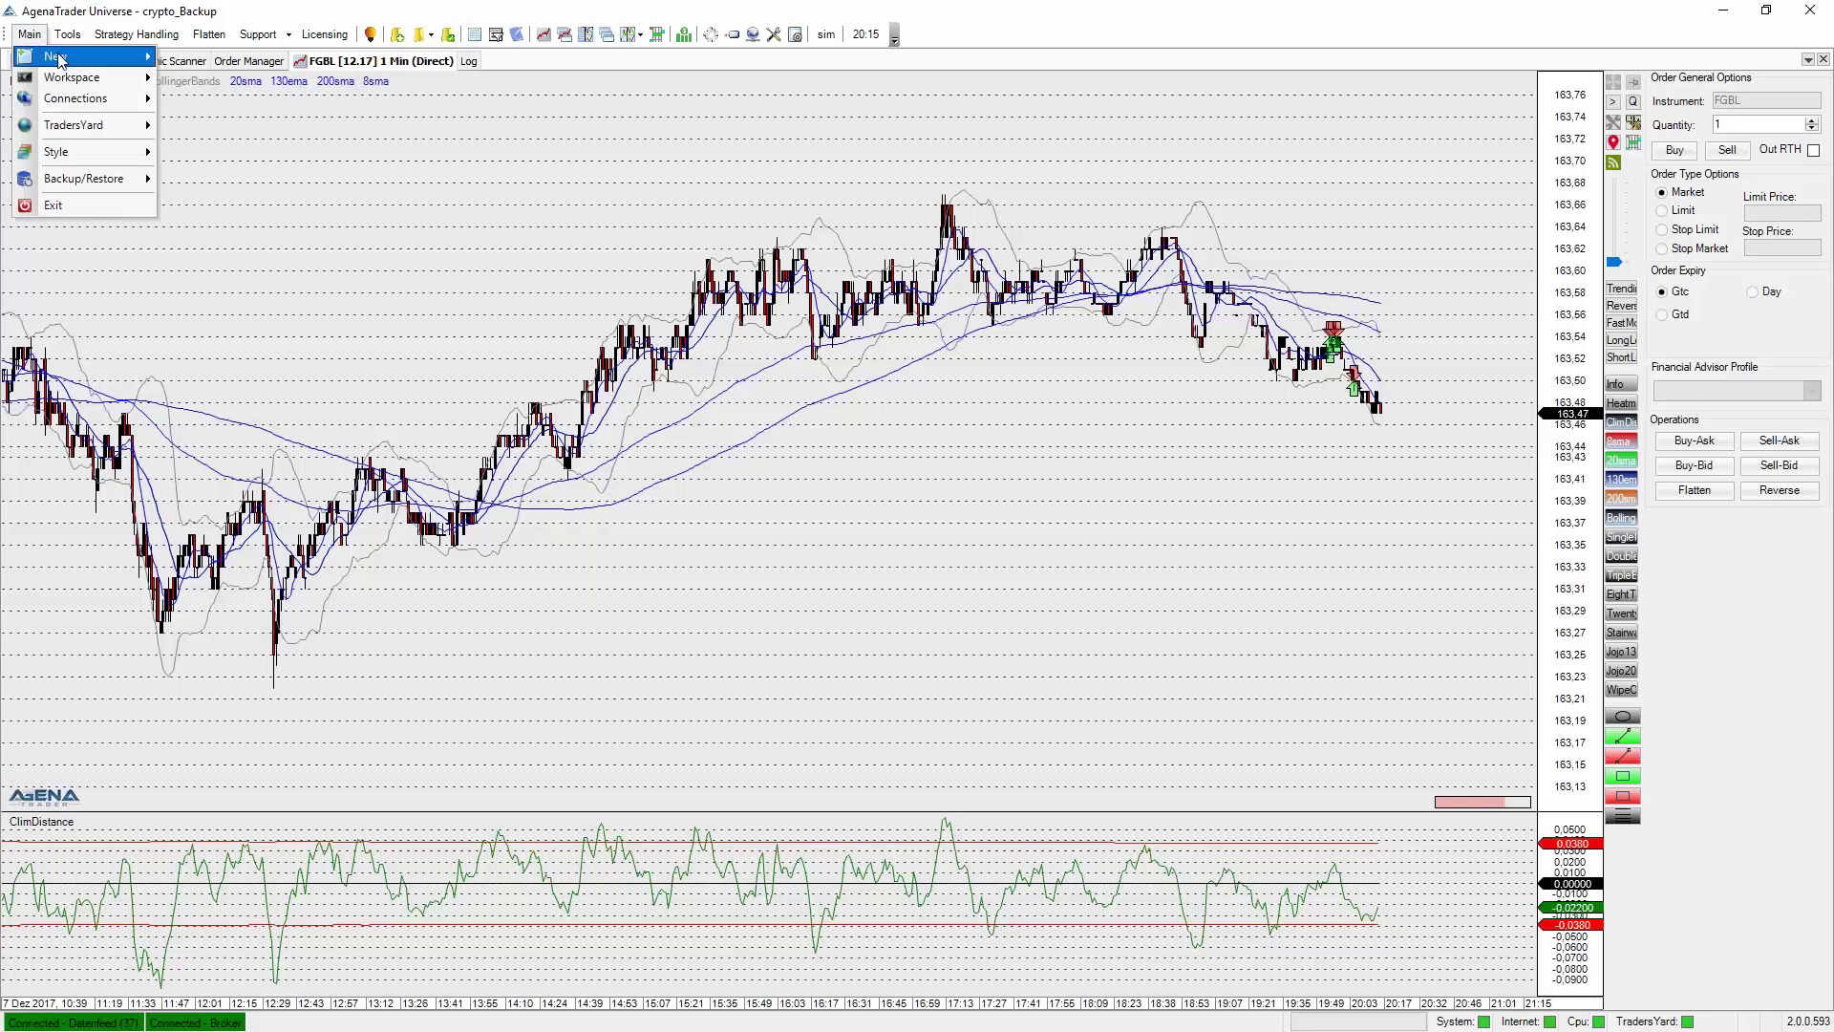
mouse_move(105, 56)
mouse_move(239, 59)
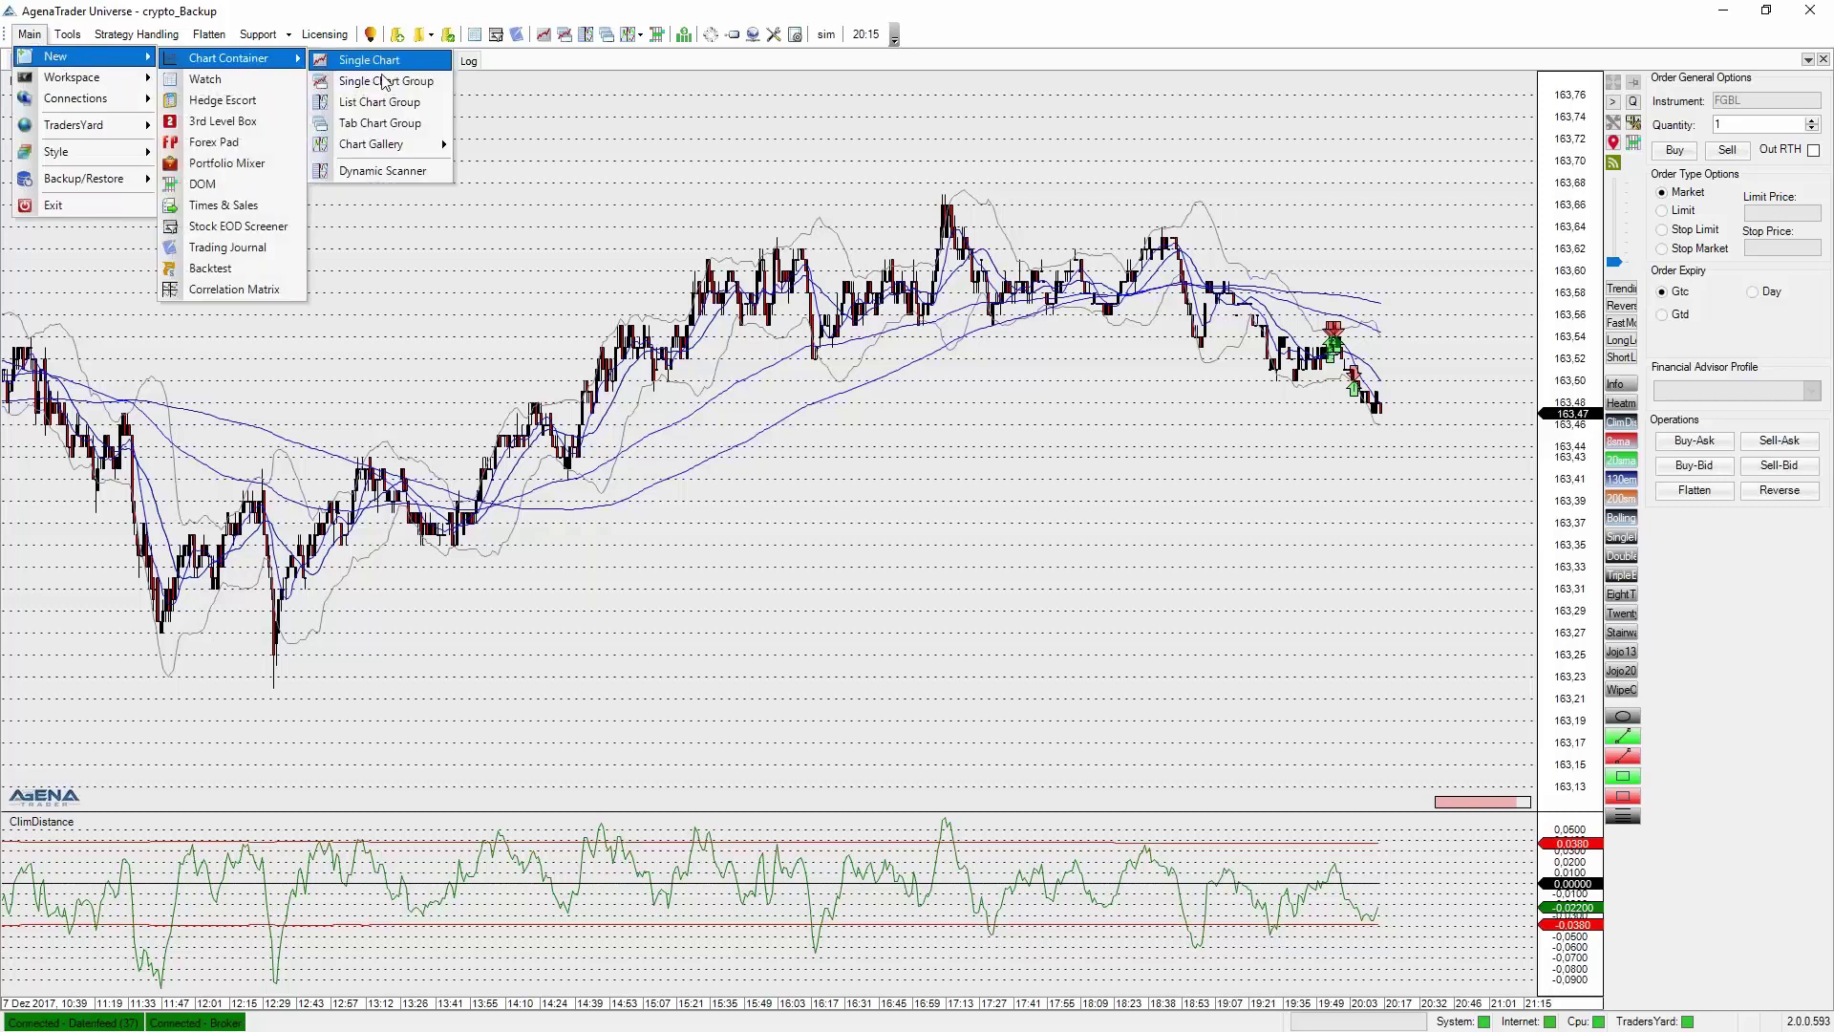
left_click(358, 63)
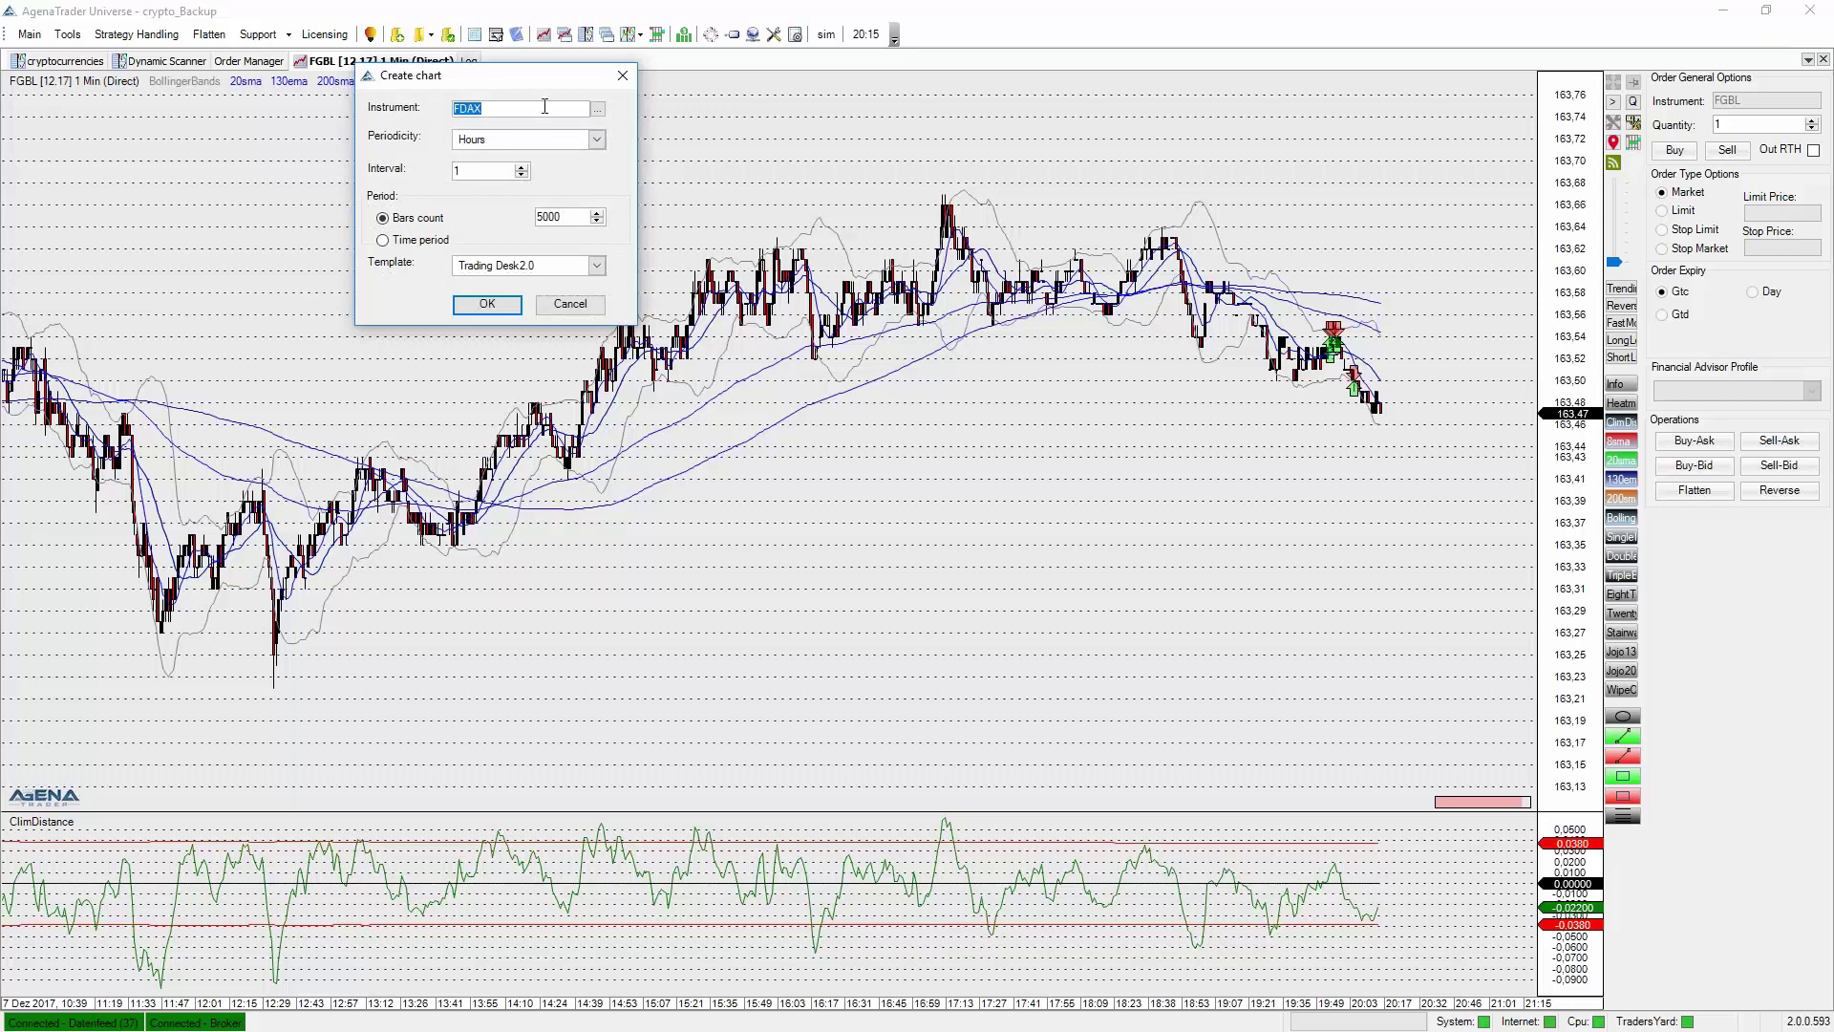
left_click(597, 108)
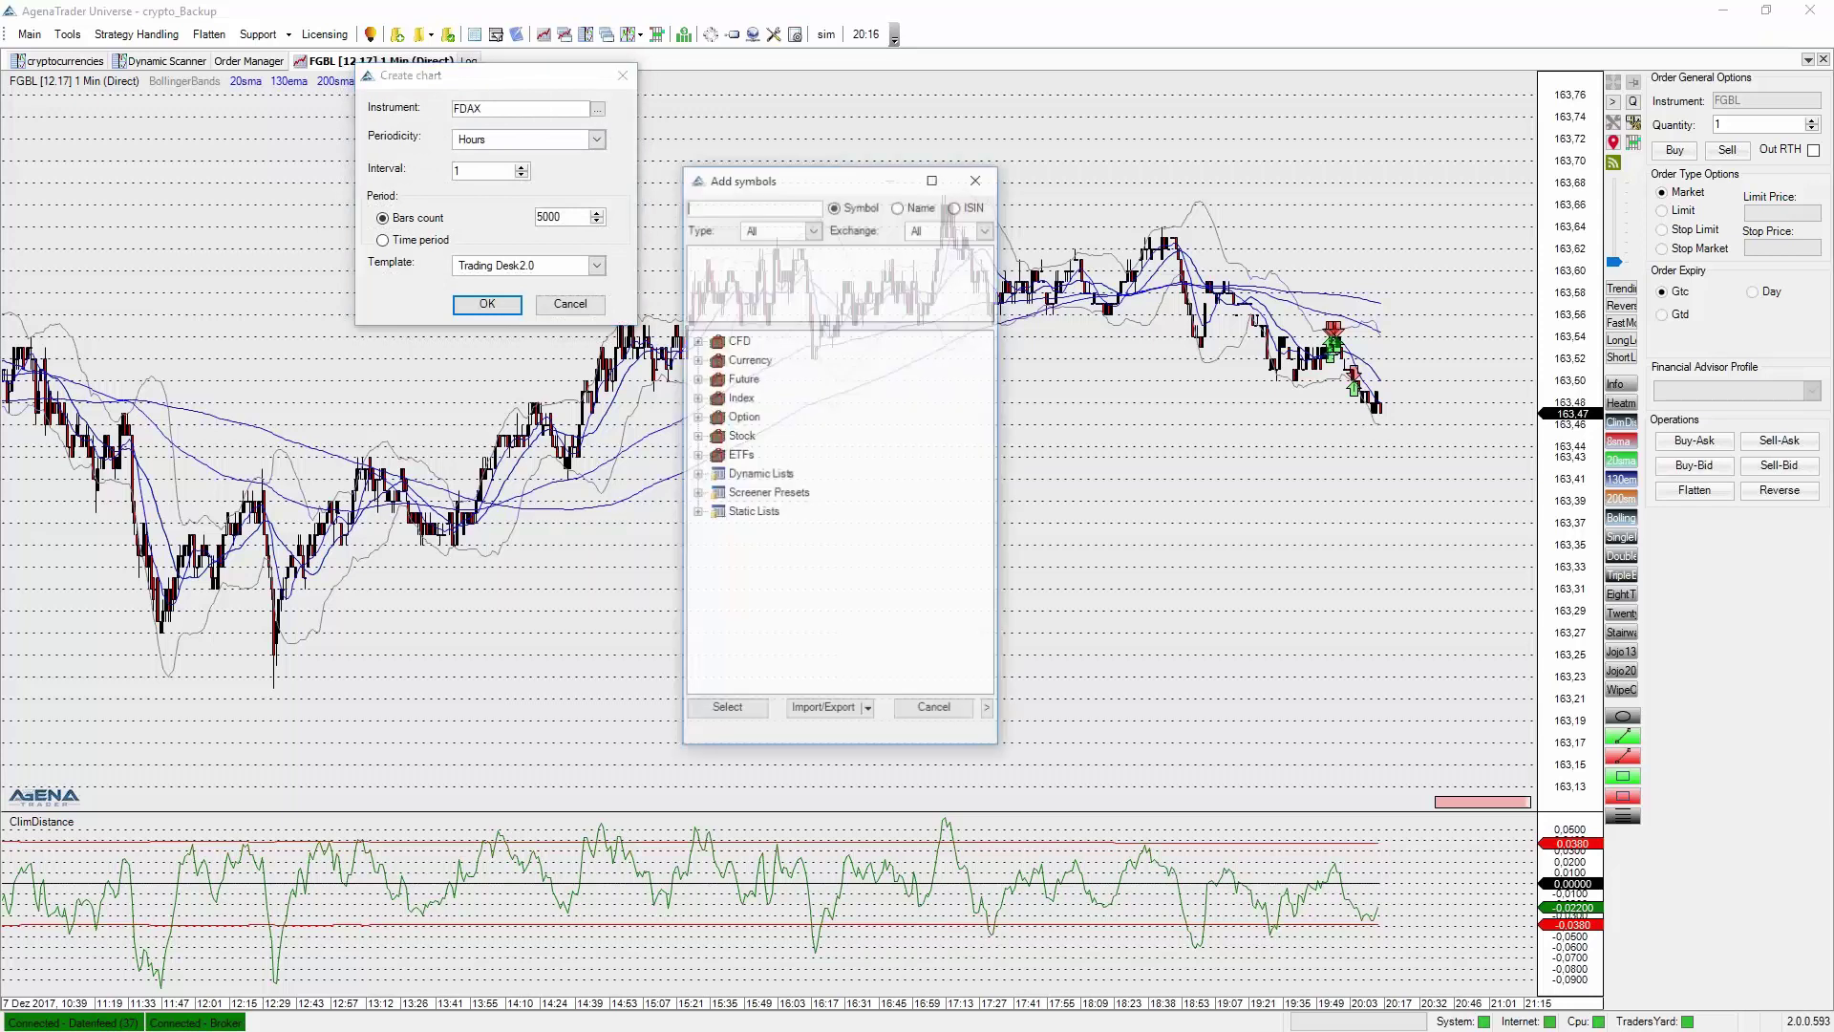
Browse the CFD sectors through Basic Materials and Aluminum to ARNC.CFD, and close the instrument selection and chart creation without applying anything.
left_click(699, 341)
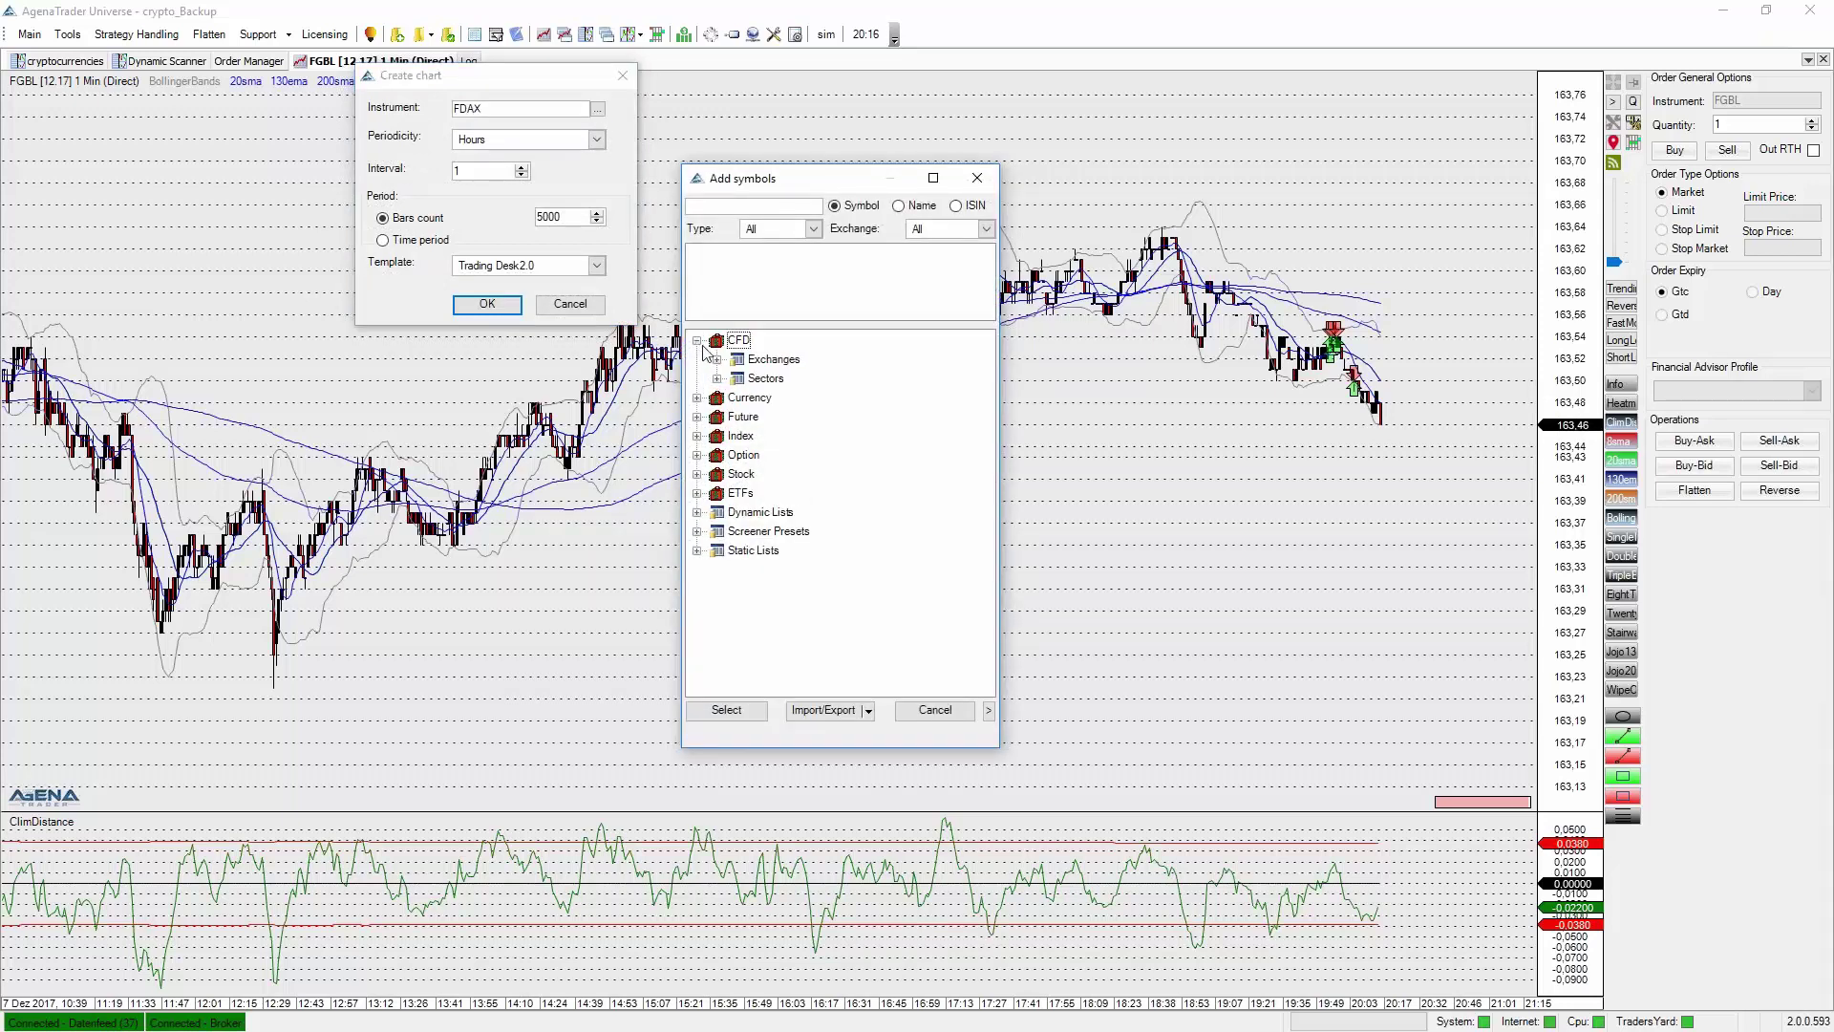
left_click(718, 365)
left_click(719, 362)
left_click(718, 361)
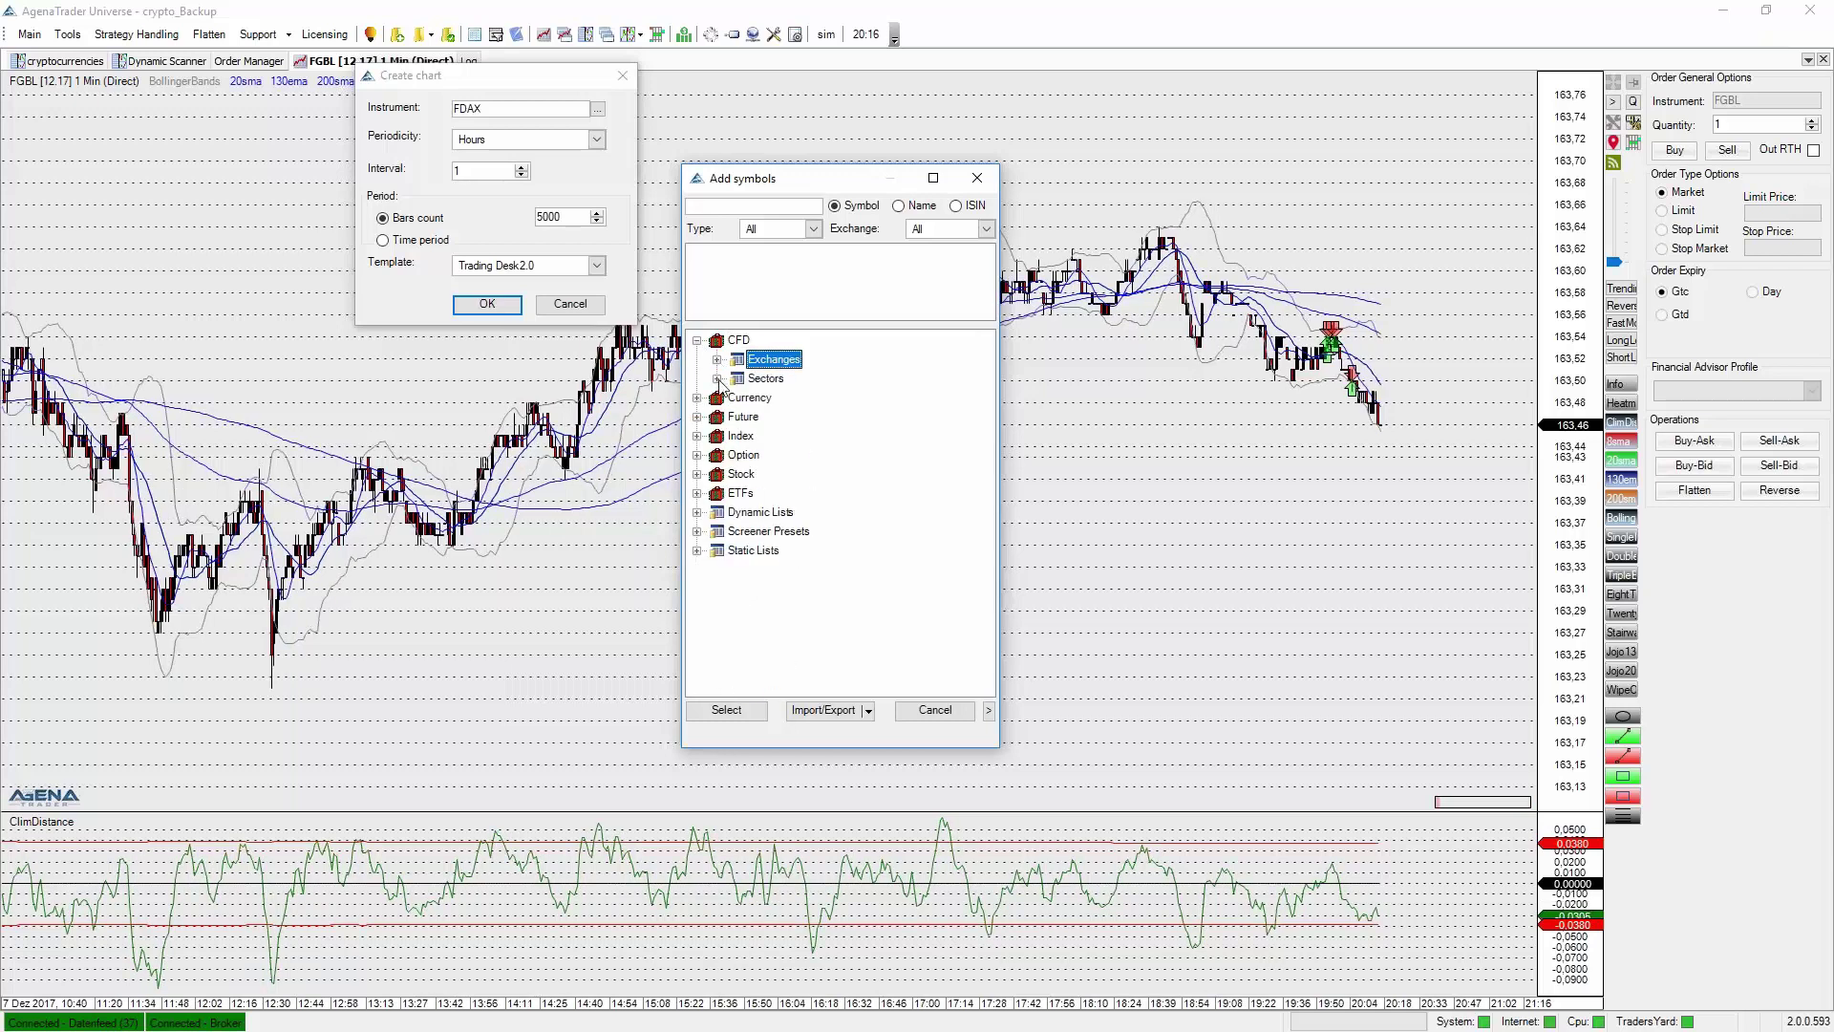
left_click(719, 380)
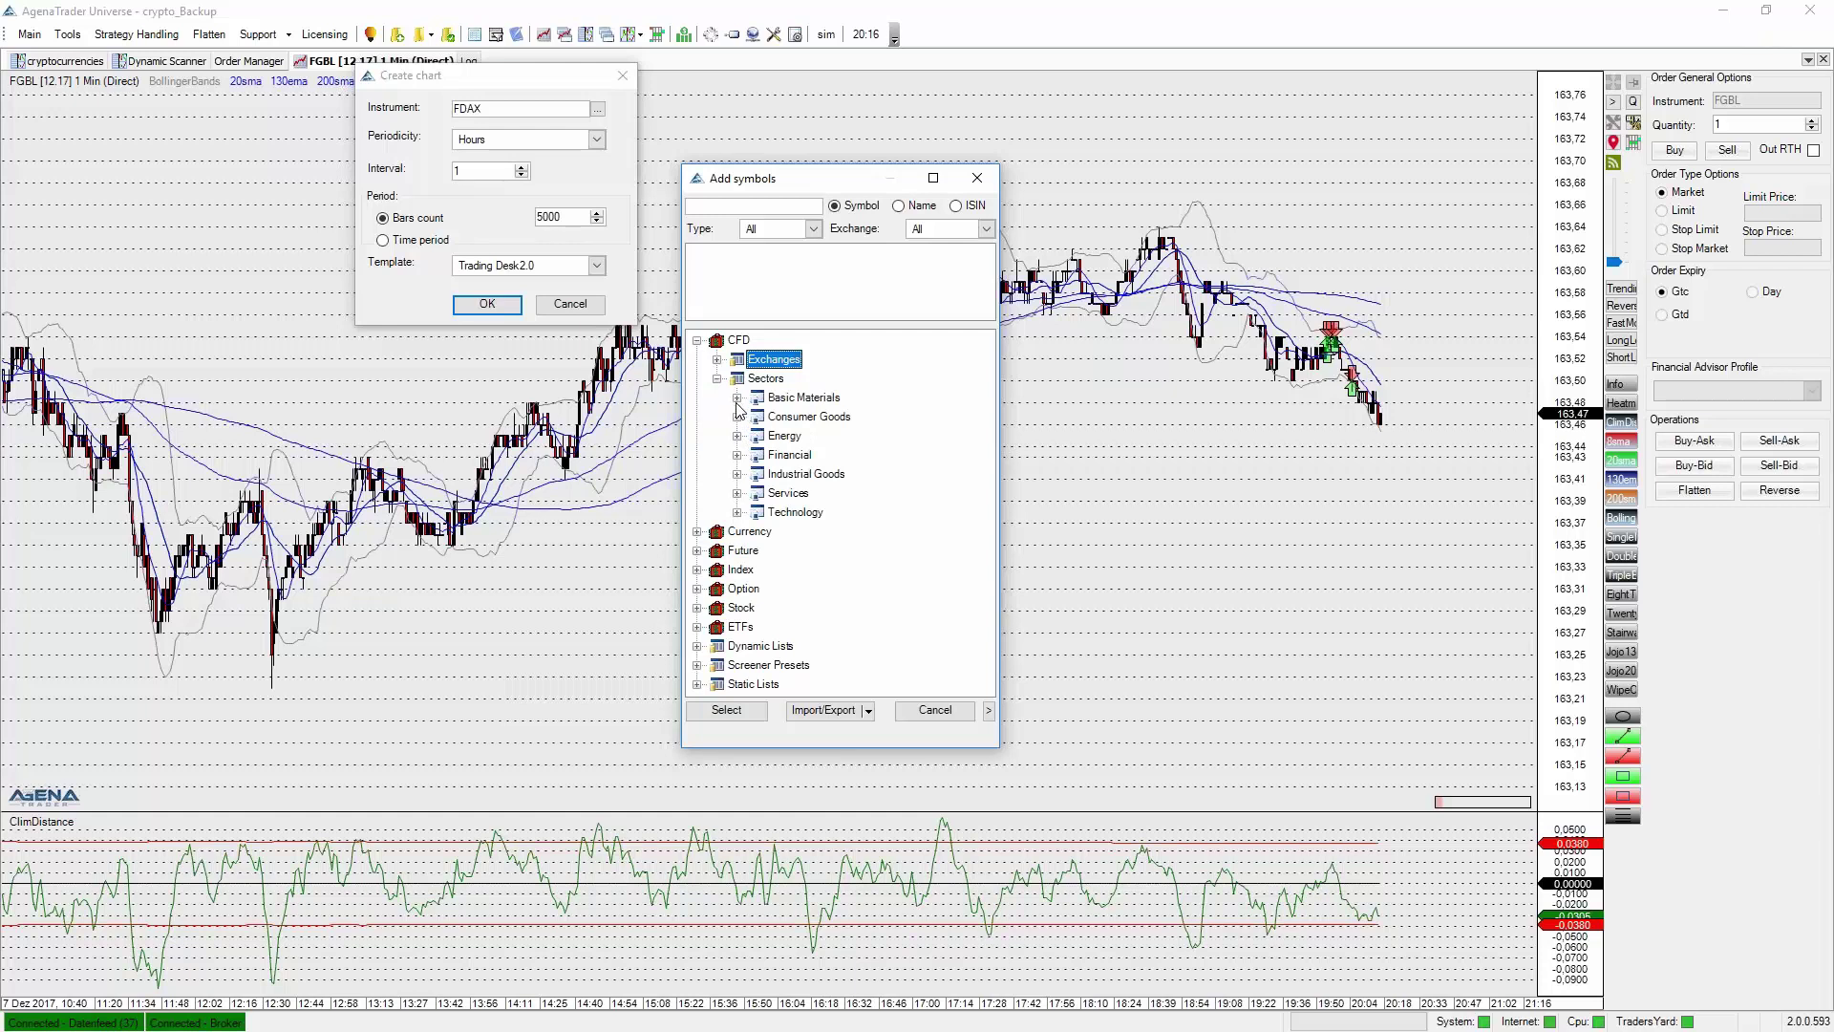
left_click(738, 399)
left_click(757, 417)
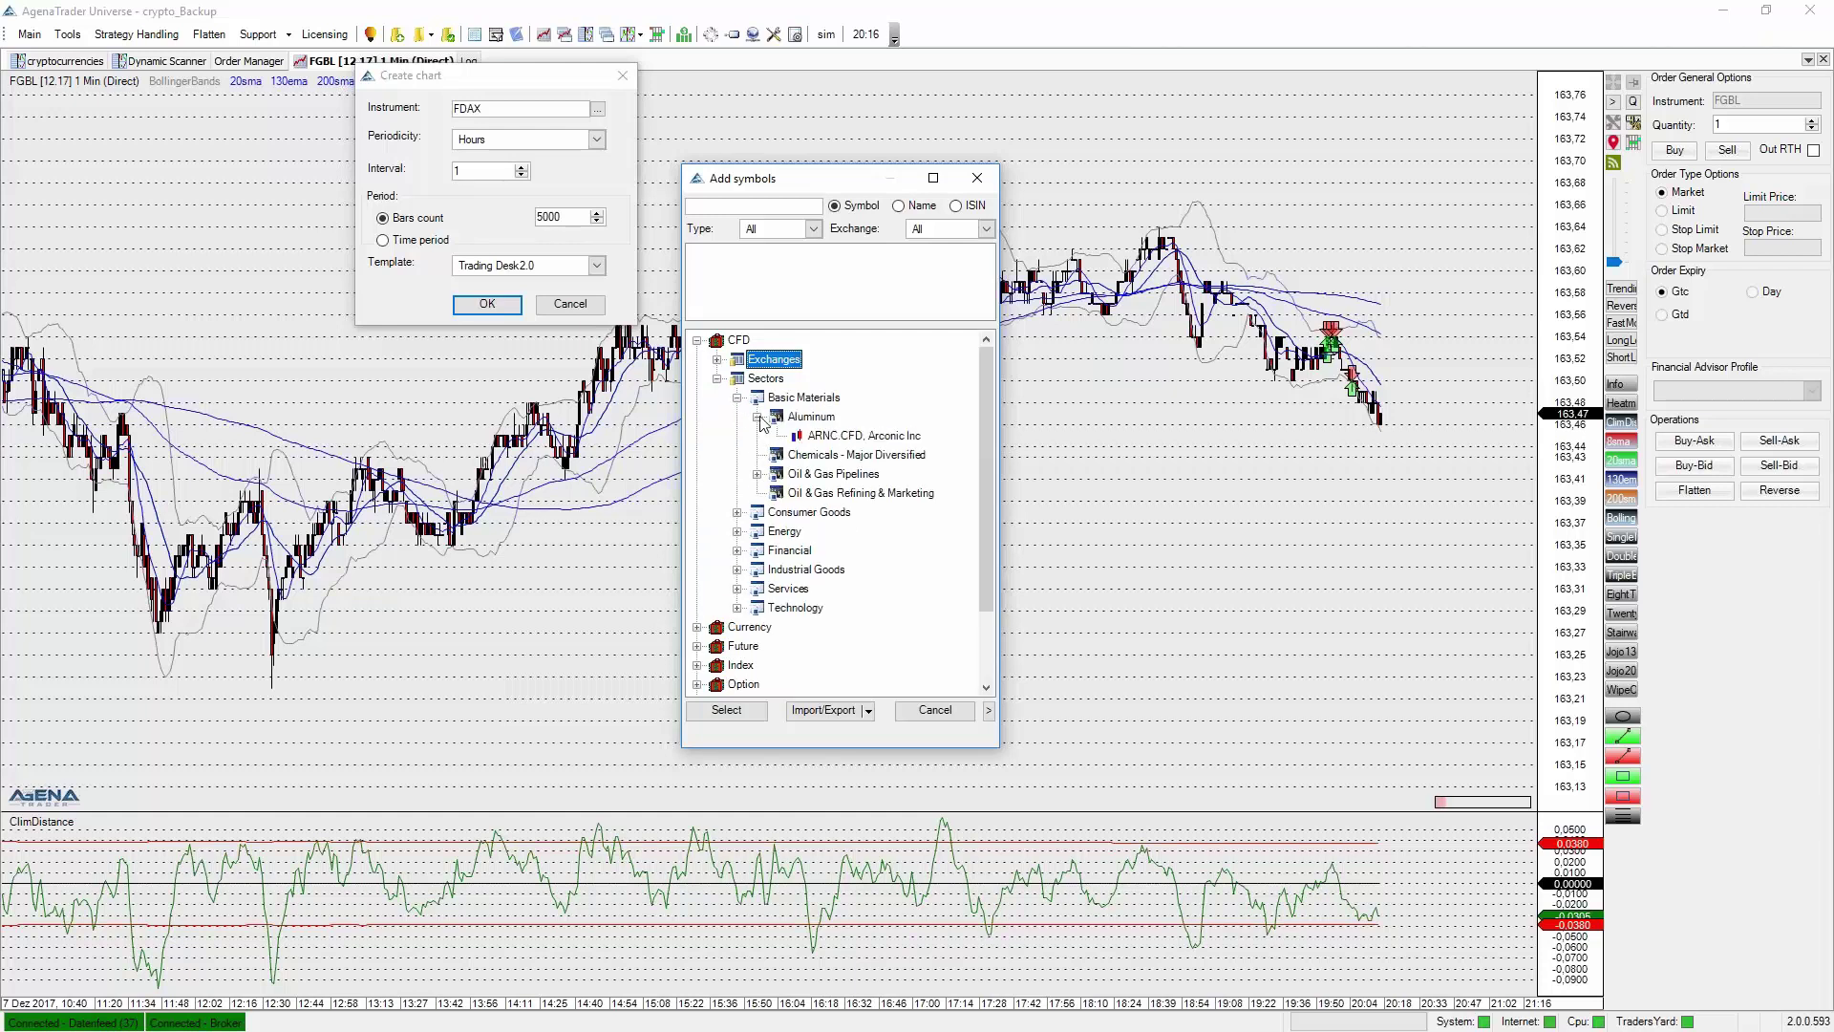
left_click(841, 436)
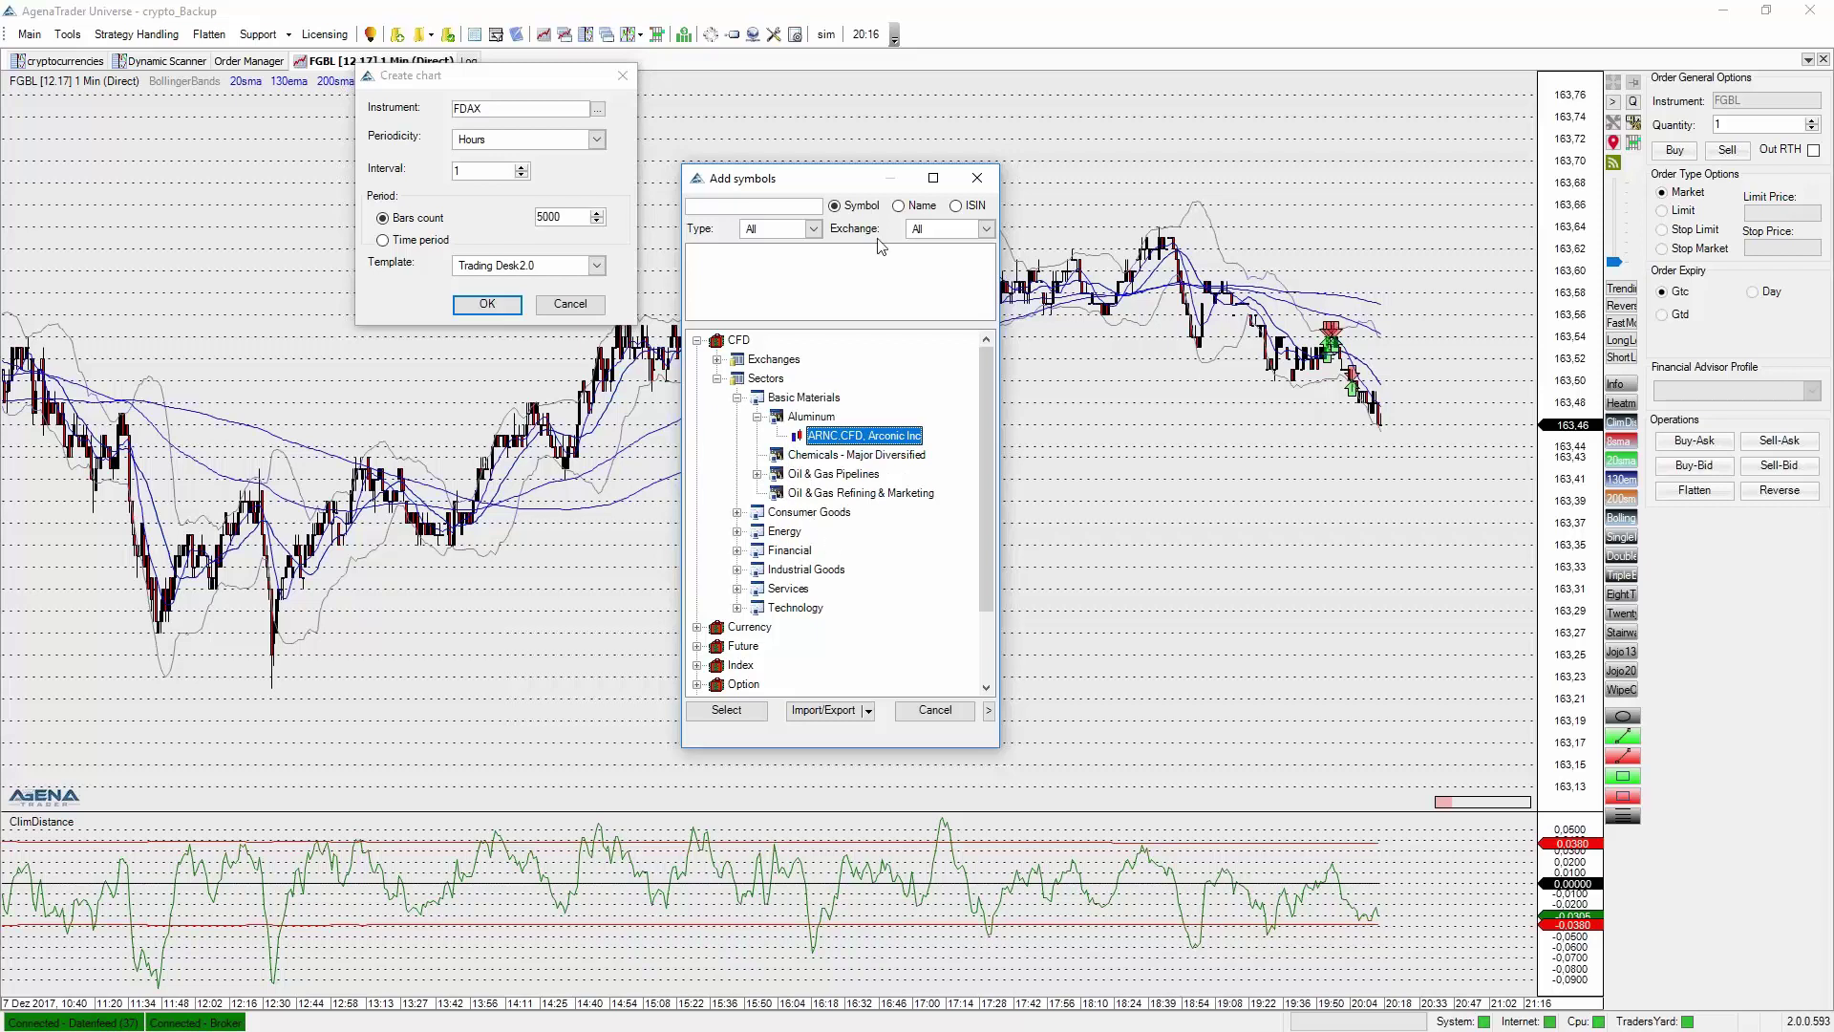
left_click(977, 178)
key("Escape")
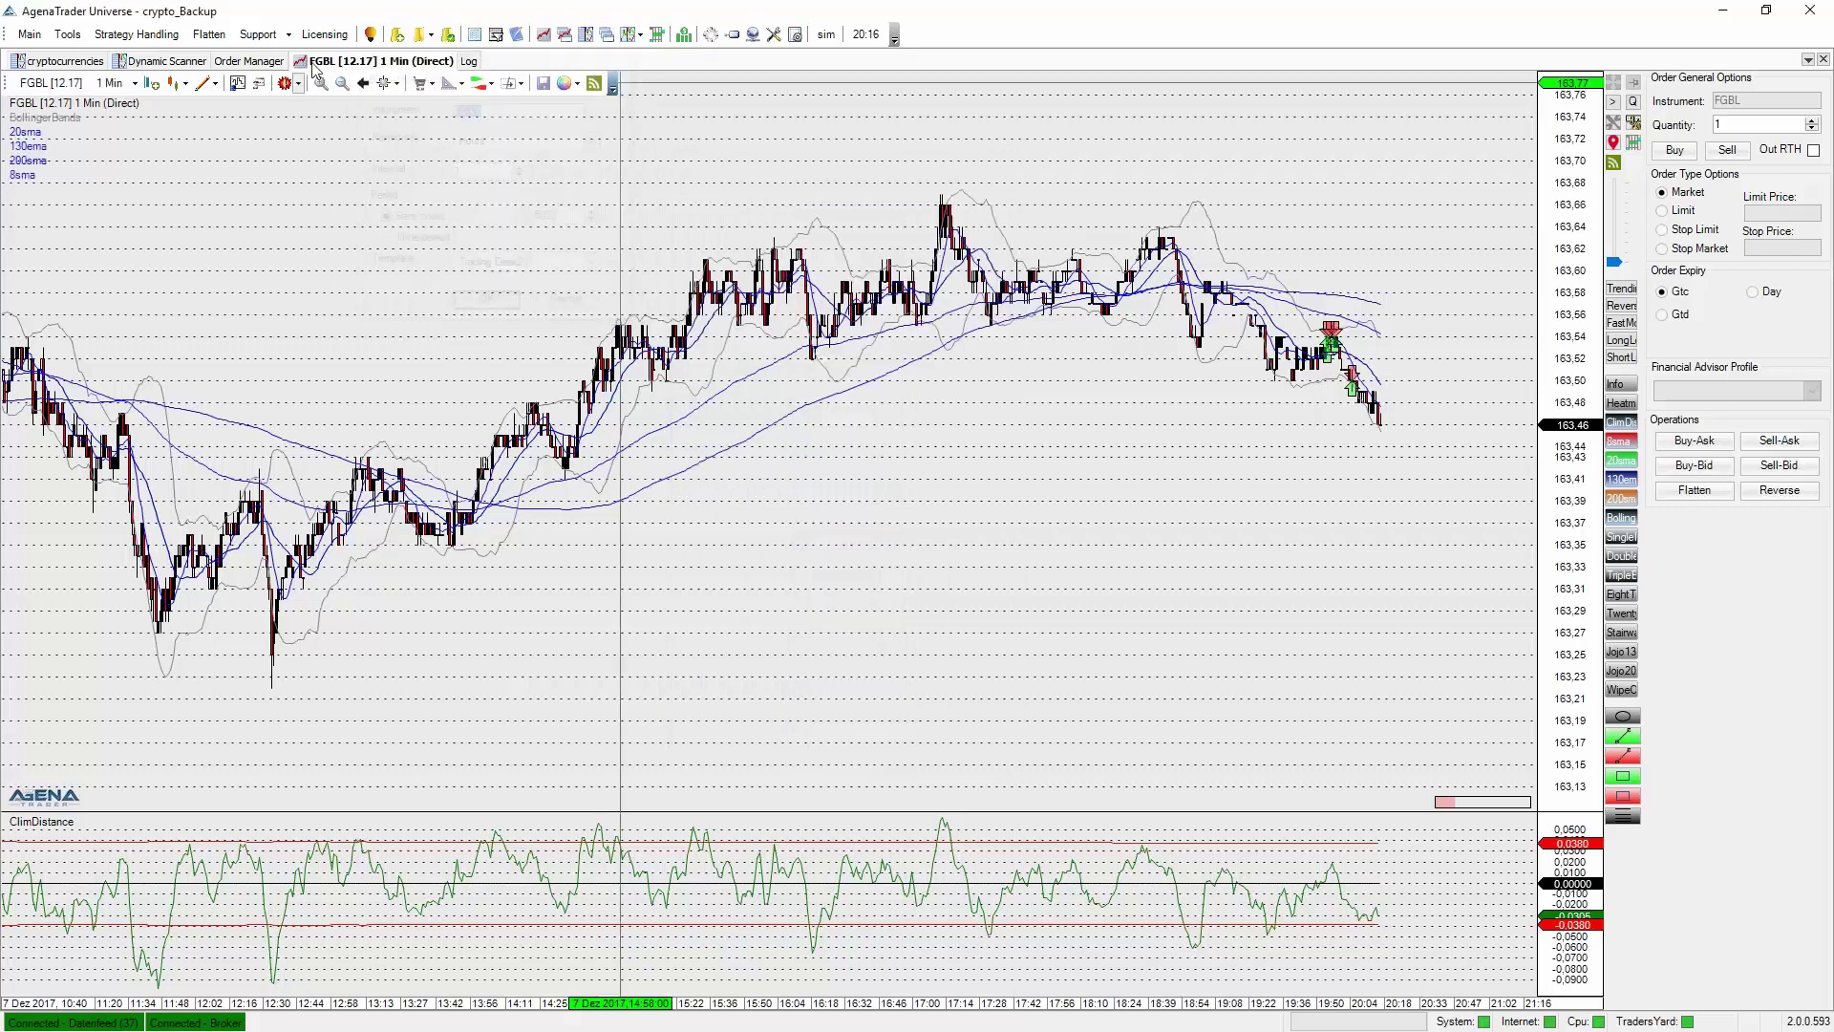
Start a new list chart group and choose the static instrument list IB-CFDs-Indices by searching for "ib".
left_click(30, 34)
mouse_move(57, 56)
mouse_move(207, 61)
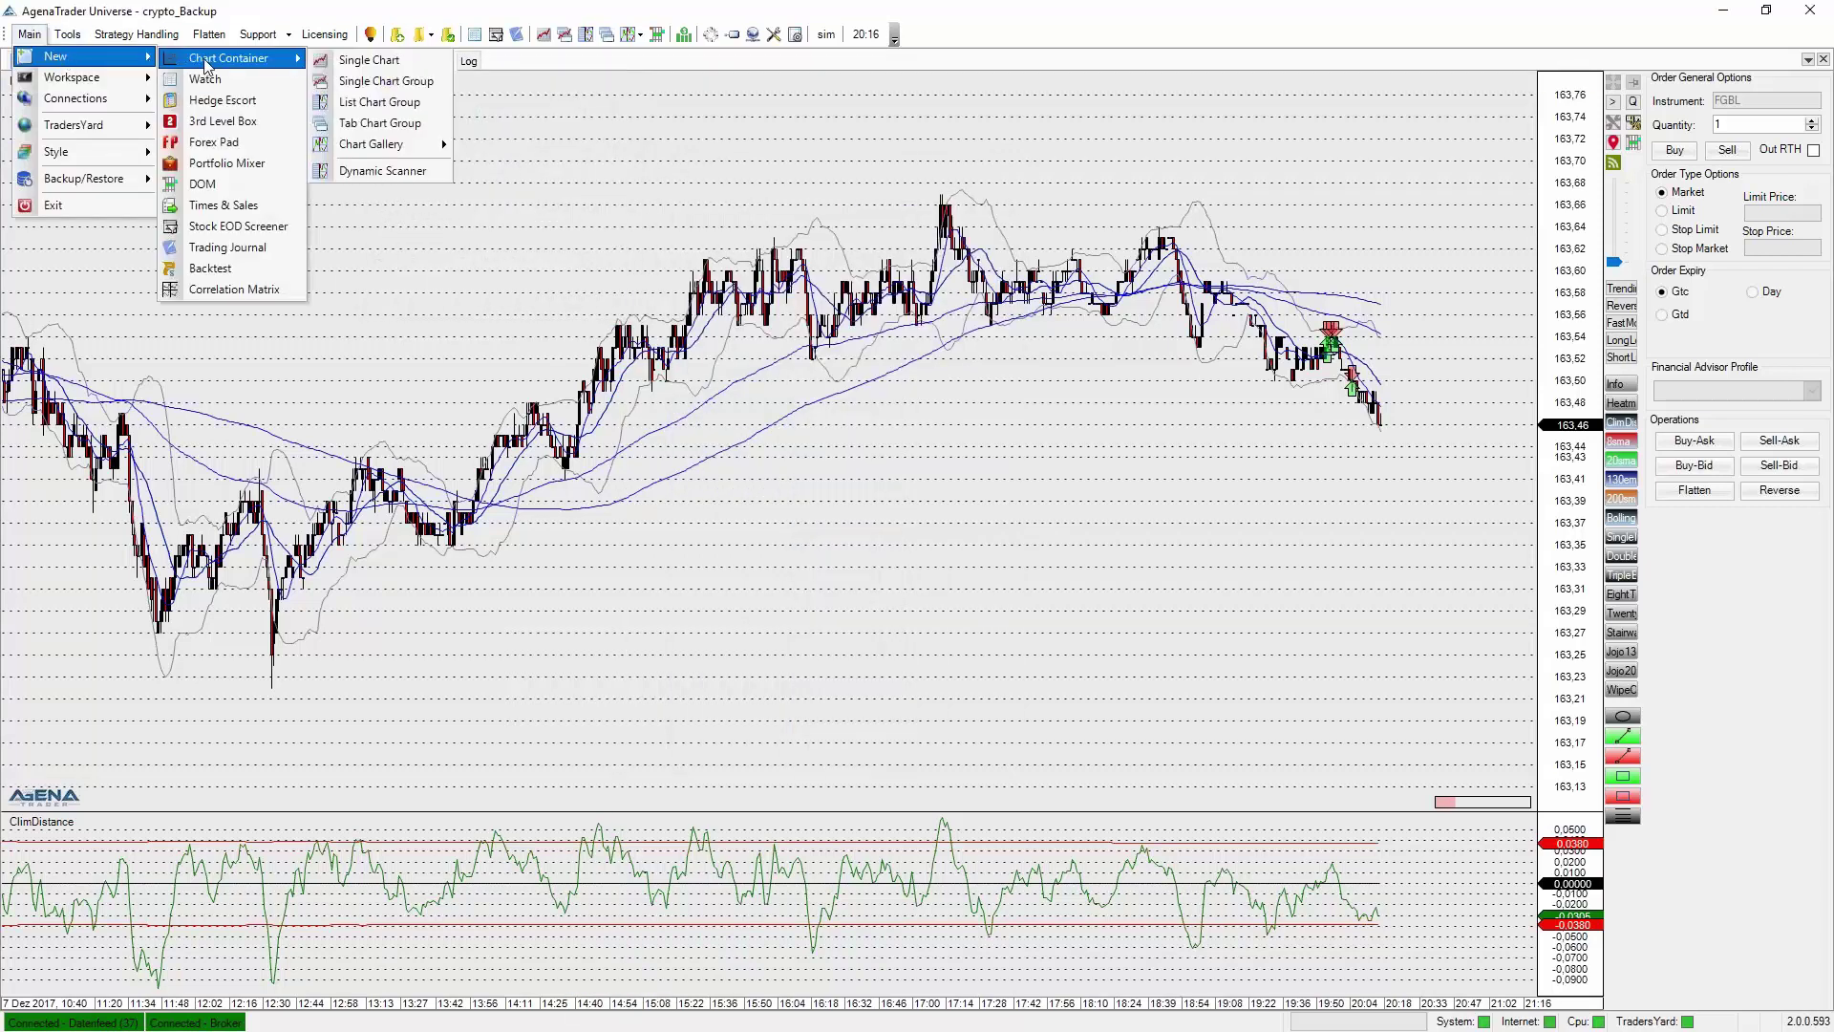
left_click(391, 104)
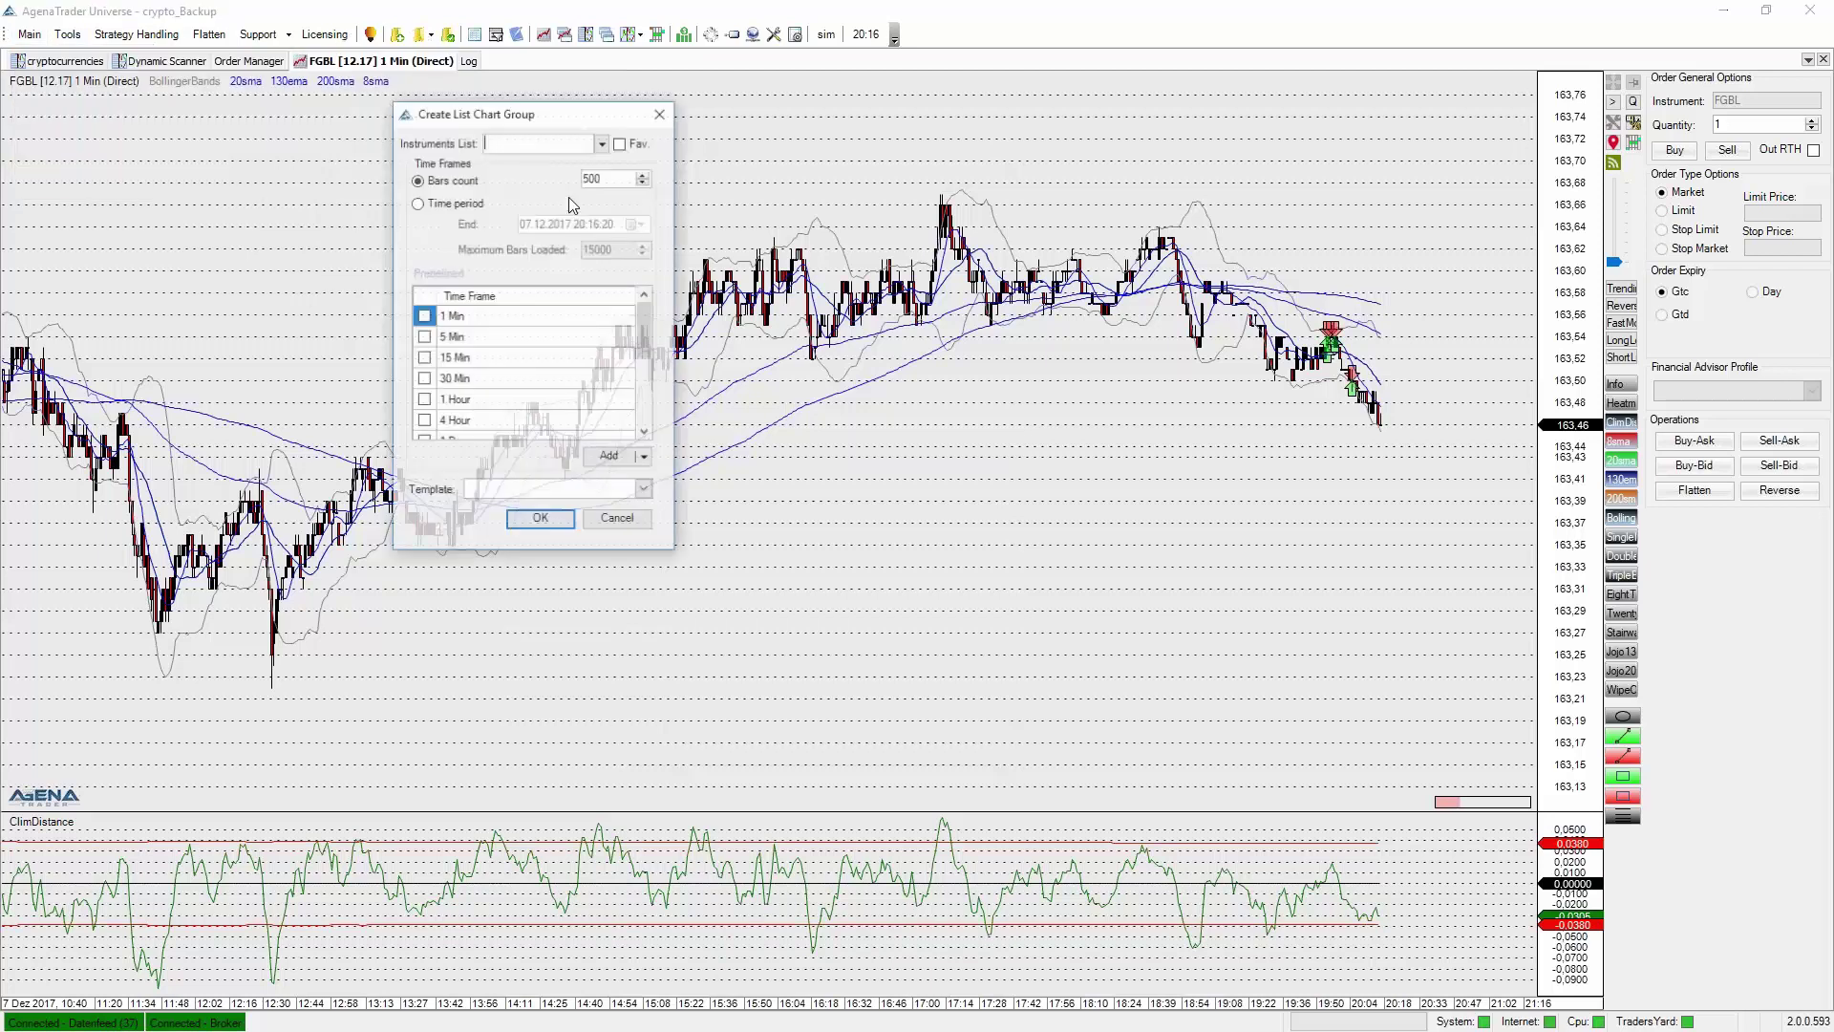
left_click(602, 141)
left_click(483, 142)
type("ib")
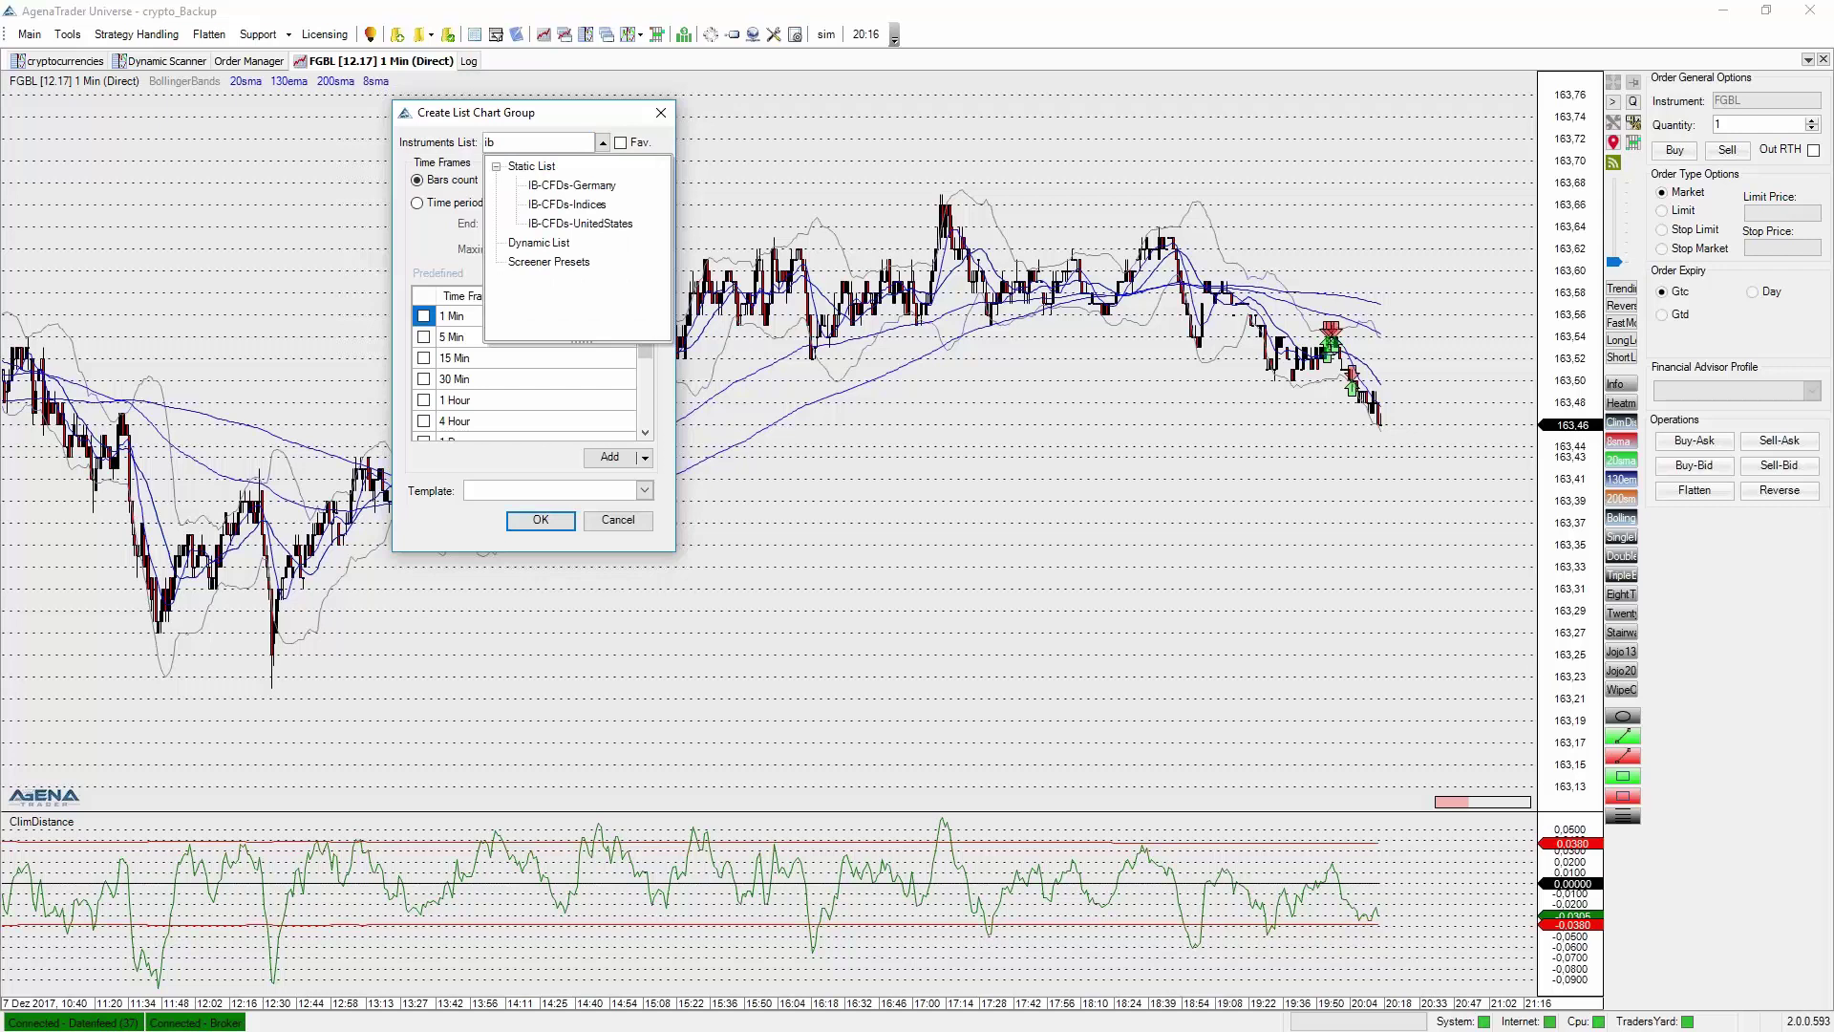
left_click(567, 204)
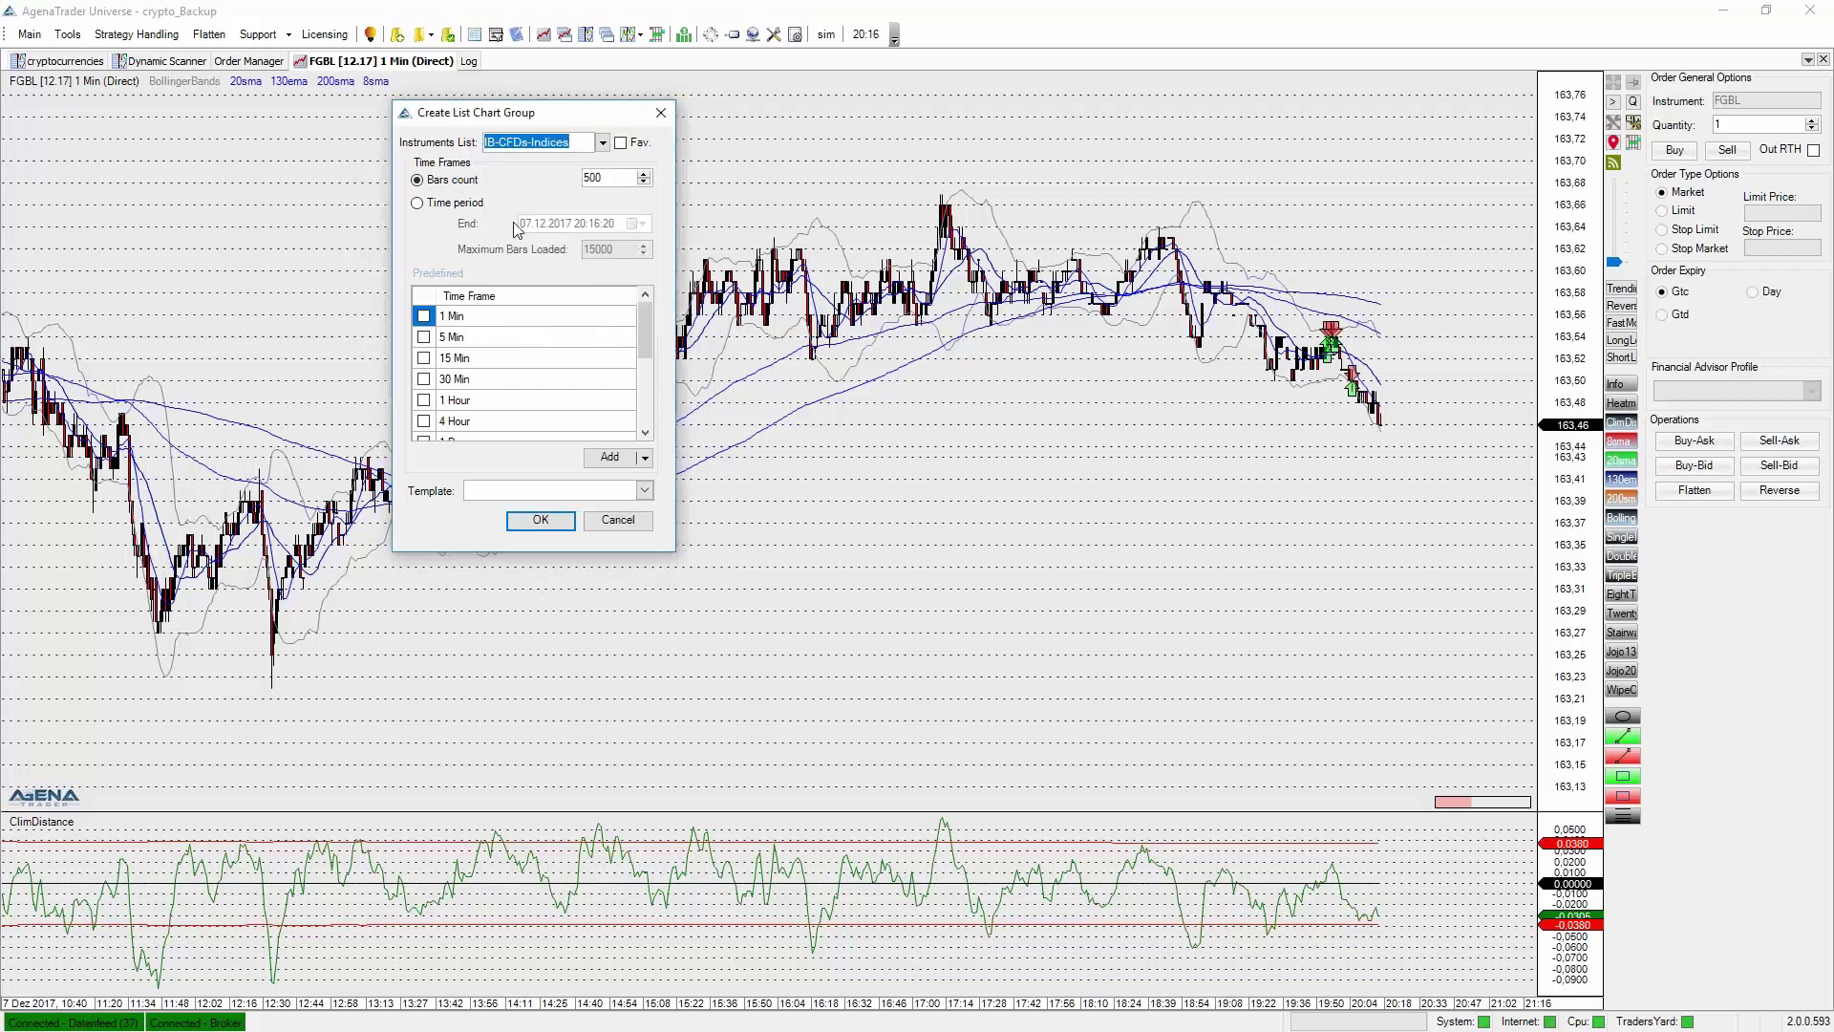
Include the 1 Min, 5 Min and 15 Min time frames and create the list chart group.
scroll(494, 426, "down", 3)
scroll(463, 380, "up", 3)
left_click(423, 316)
left_click(423, 338)
left_click(424, 358)
left_click(536, 520)
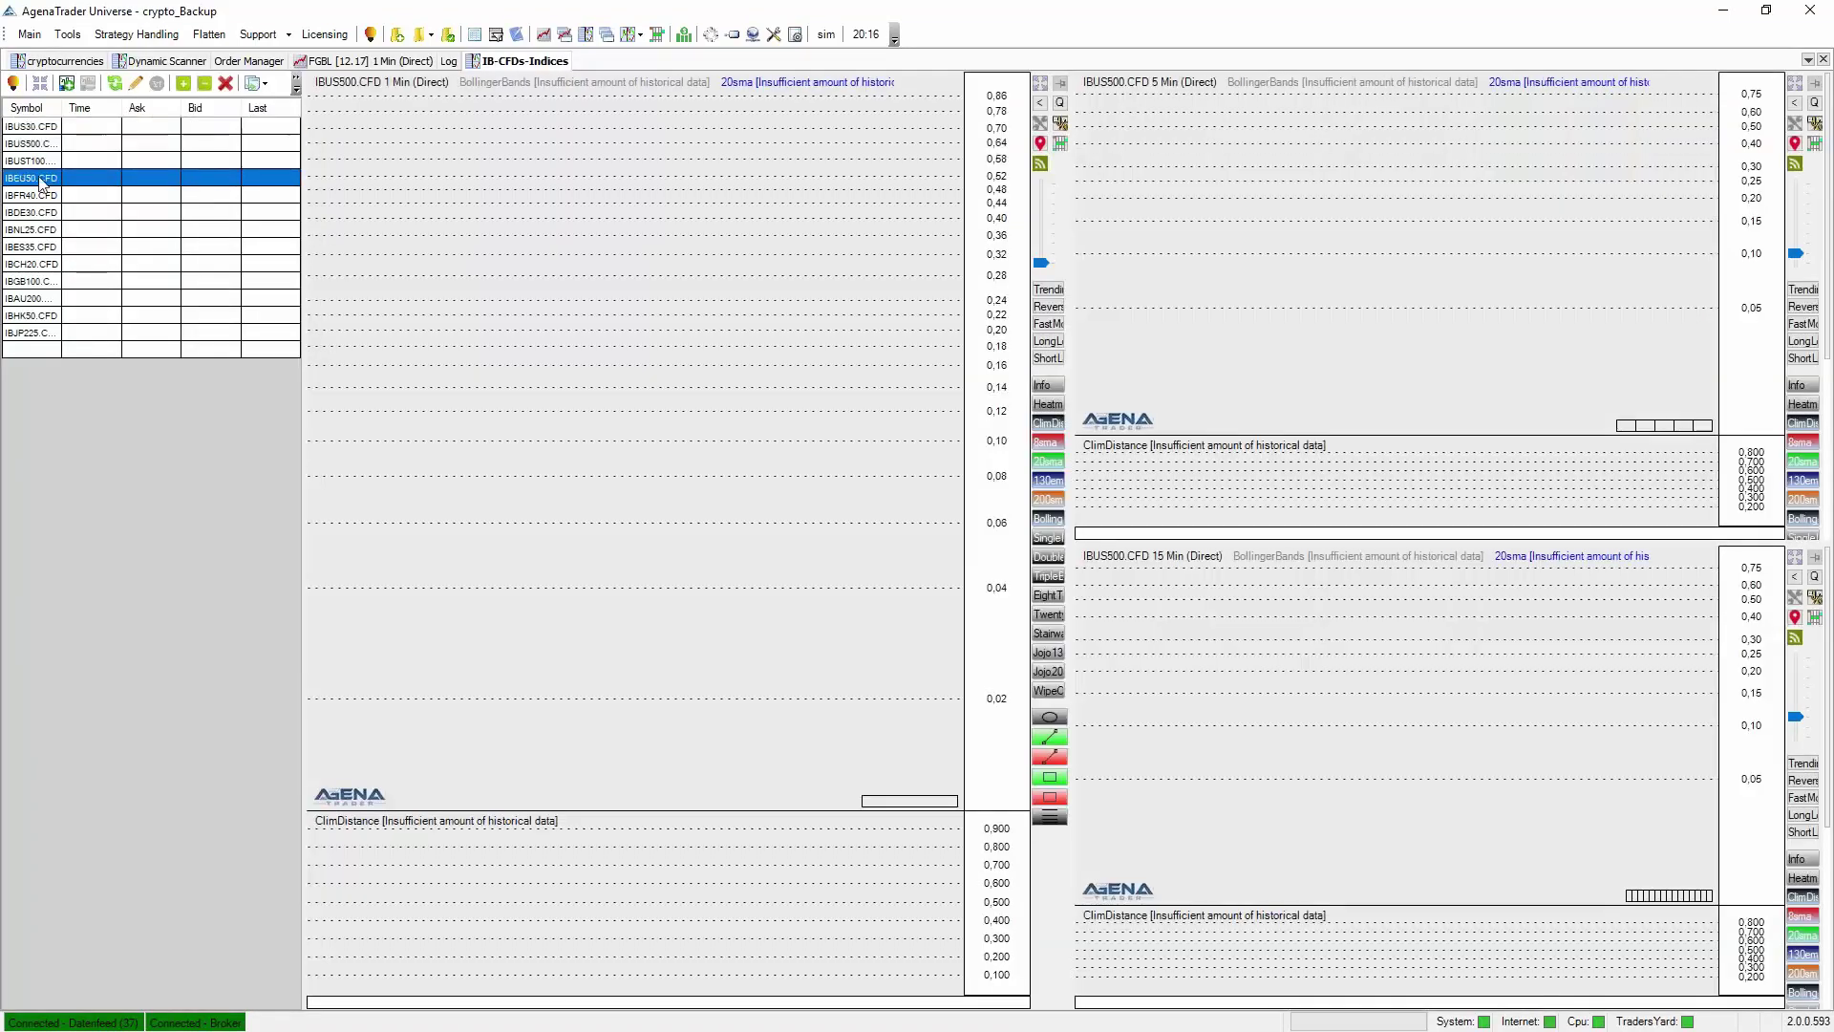
Switch the group's charts between IBNL25.CFD and IBUS500.CFD, widening the Symbol column to show the full instrument names.
left_click(52, 229)
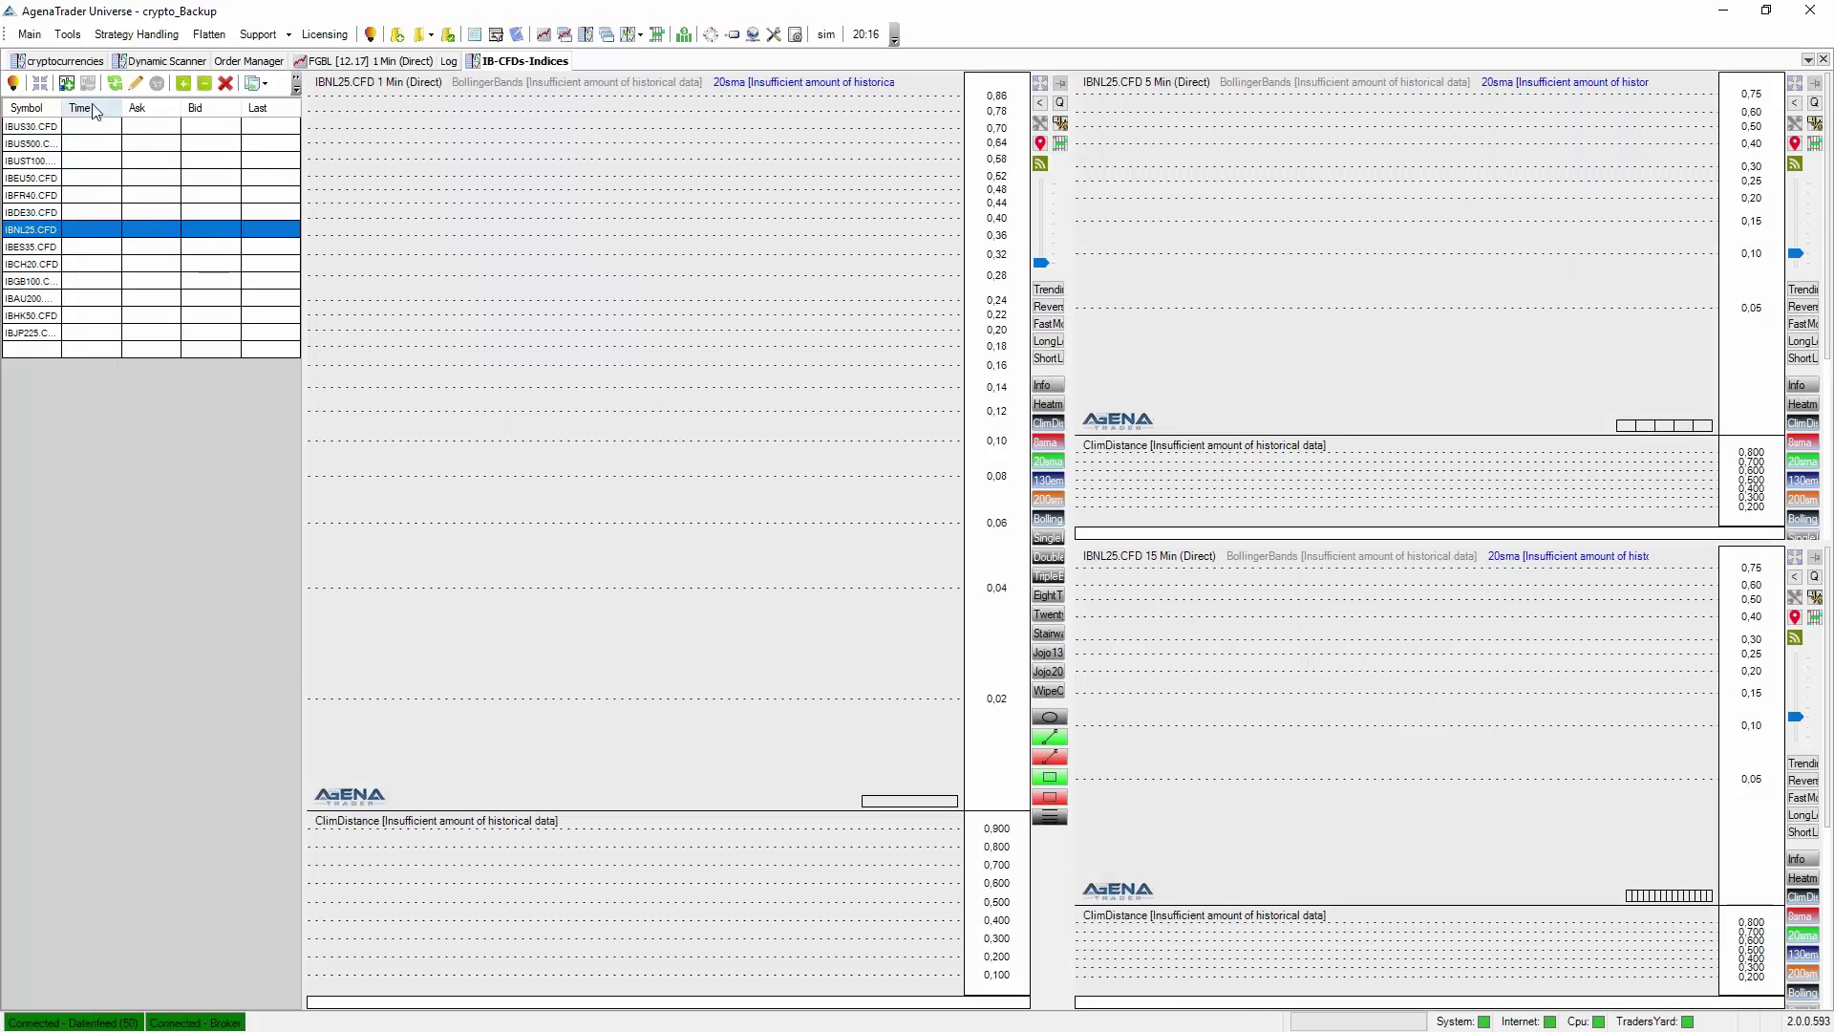
left_click_drag(61, 107, 101, 107)
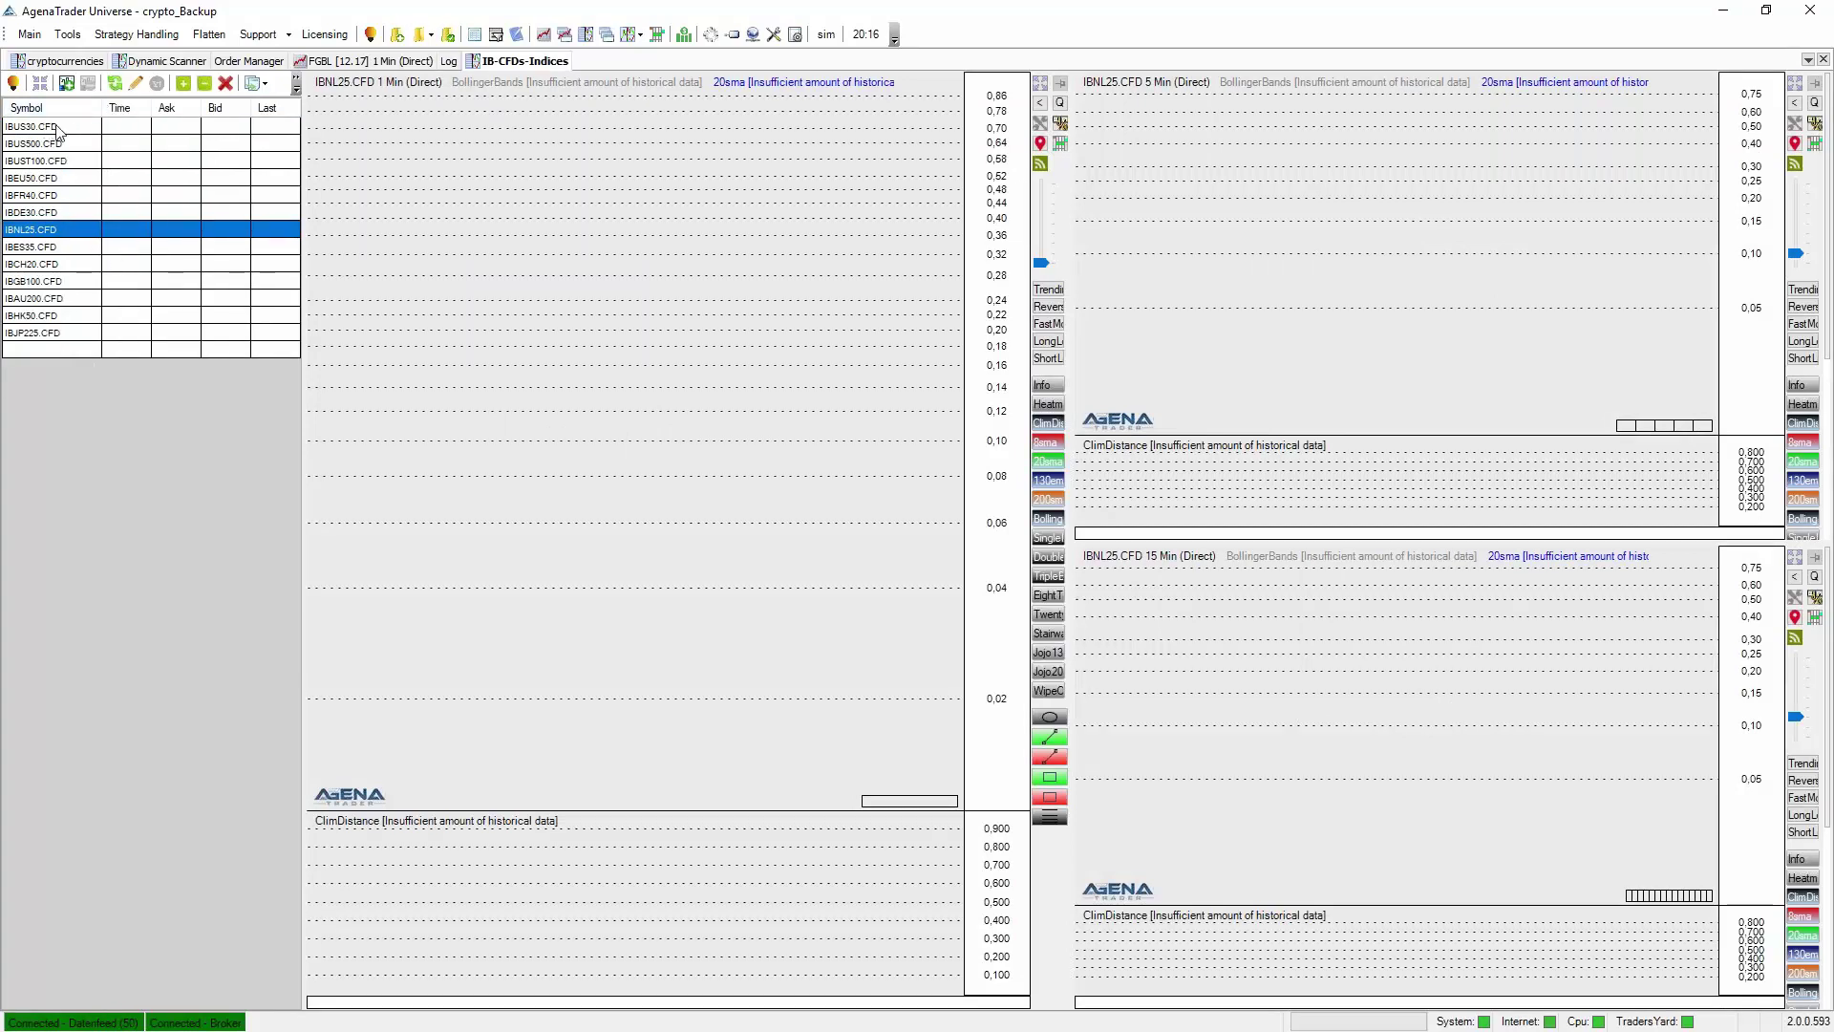
left_click(67, 143)
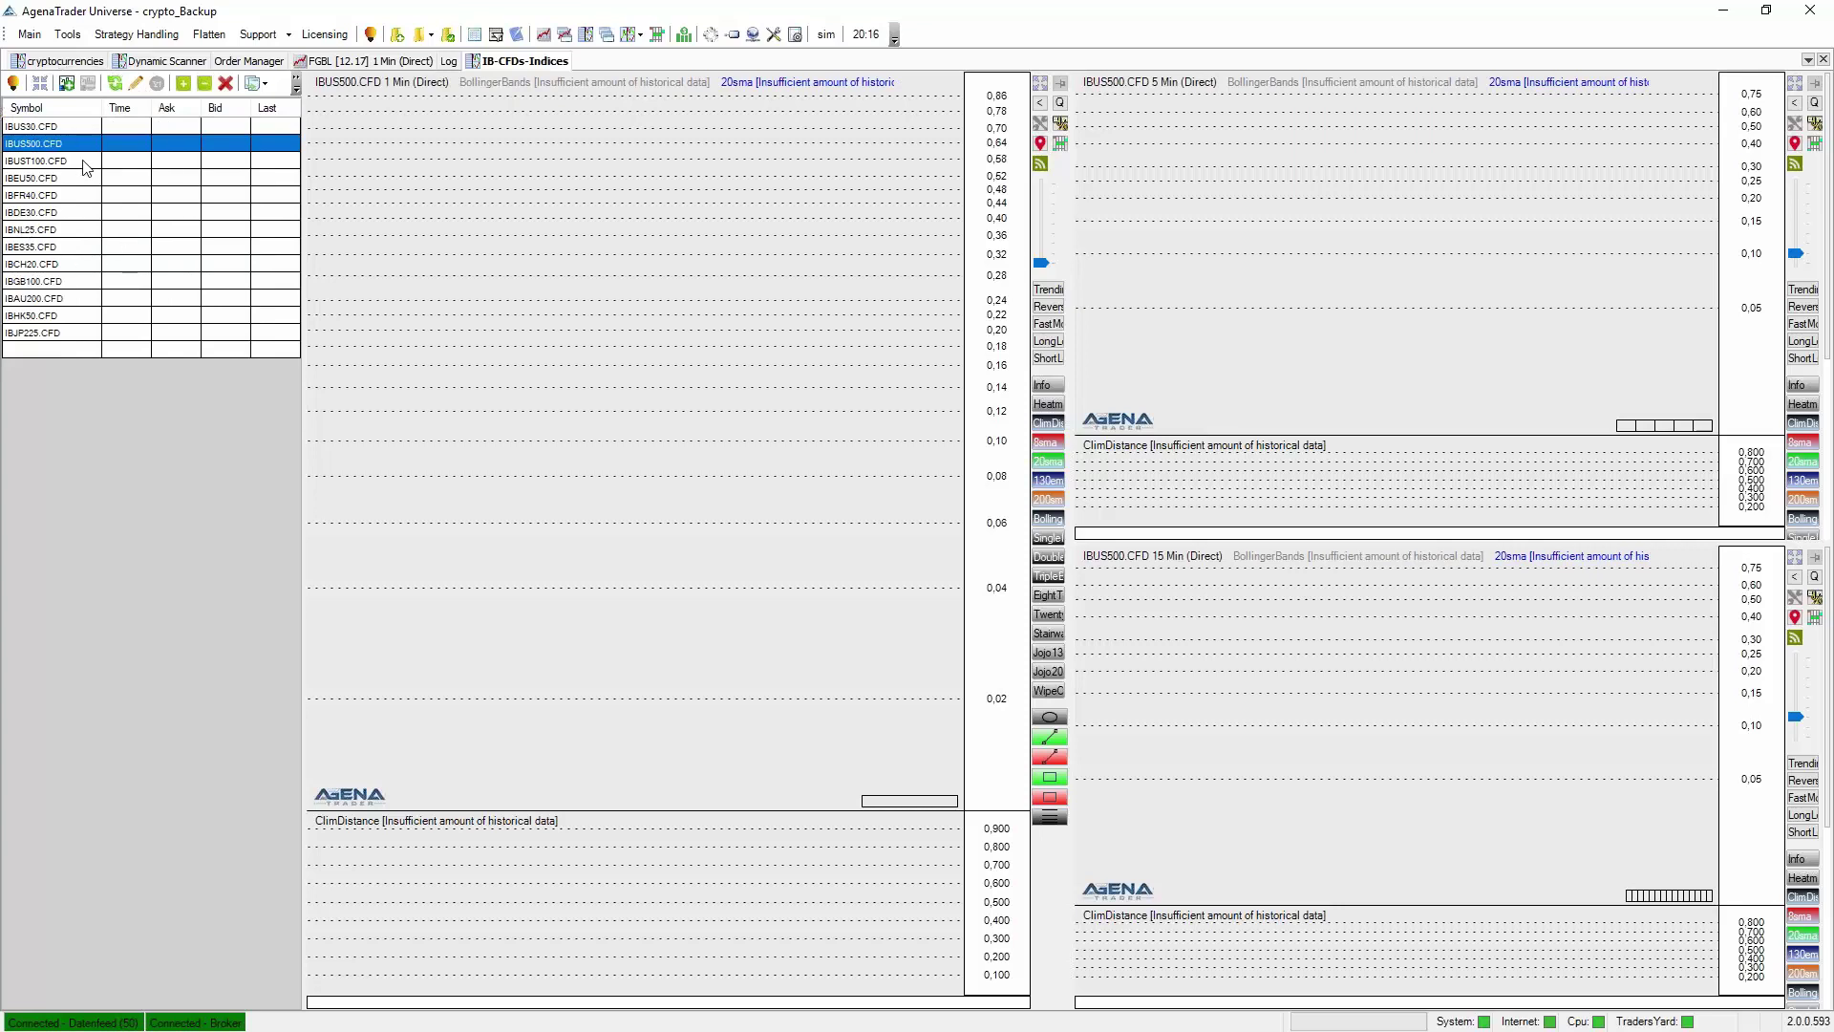
Change the instrument of the 1 Min FGBL chart to BMW-FXFLAT.CFD by searching for "bmw".
left_click(363, 60)
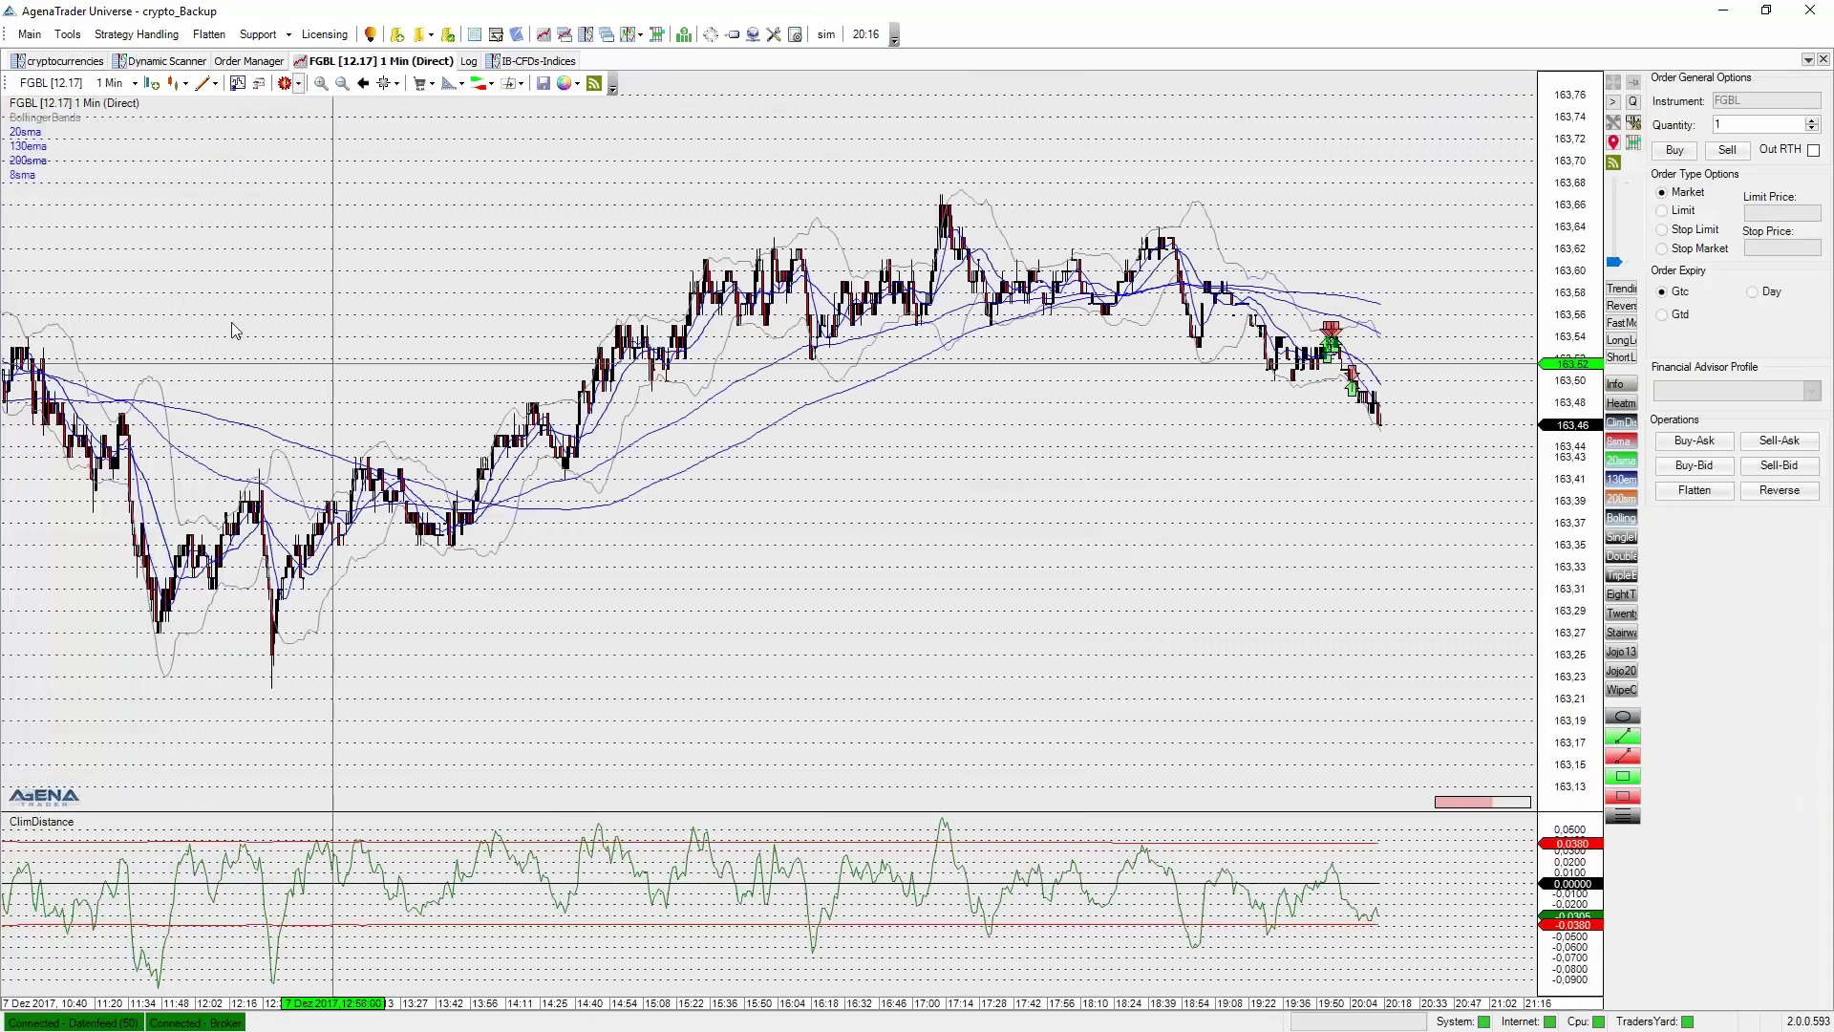
type("mw")
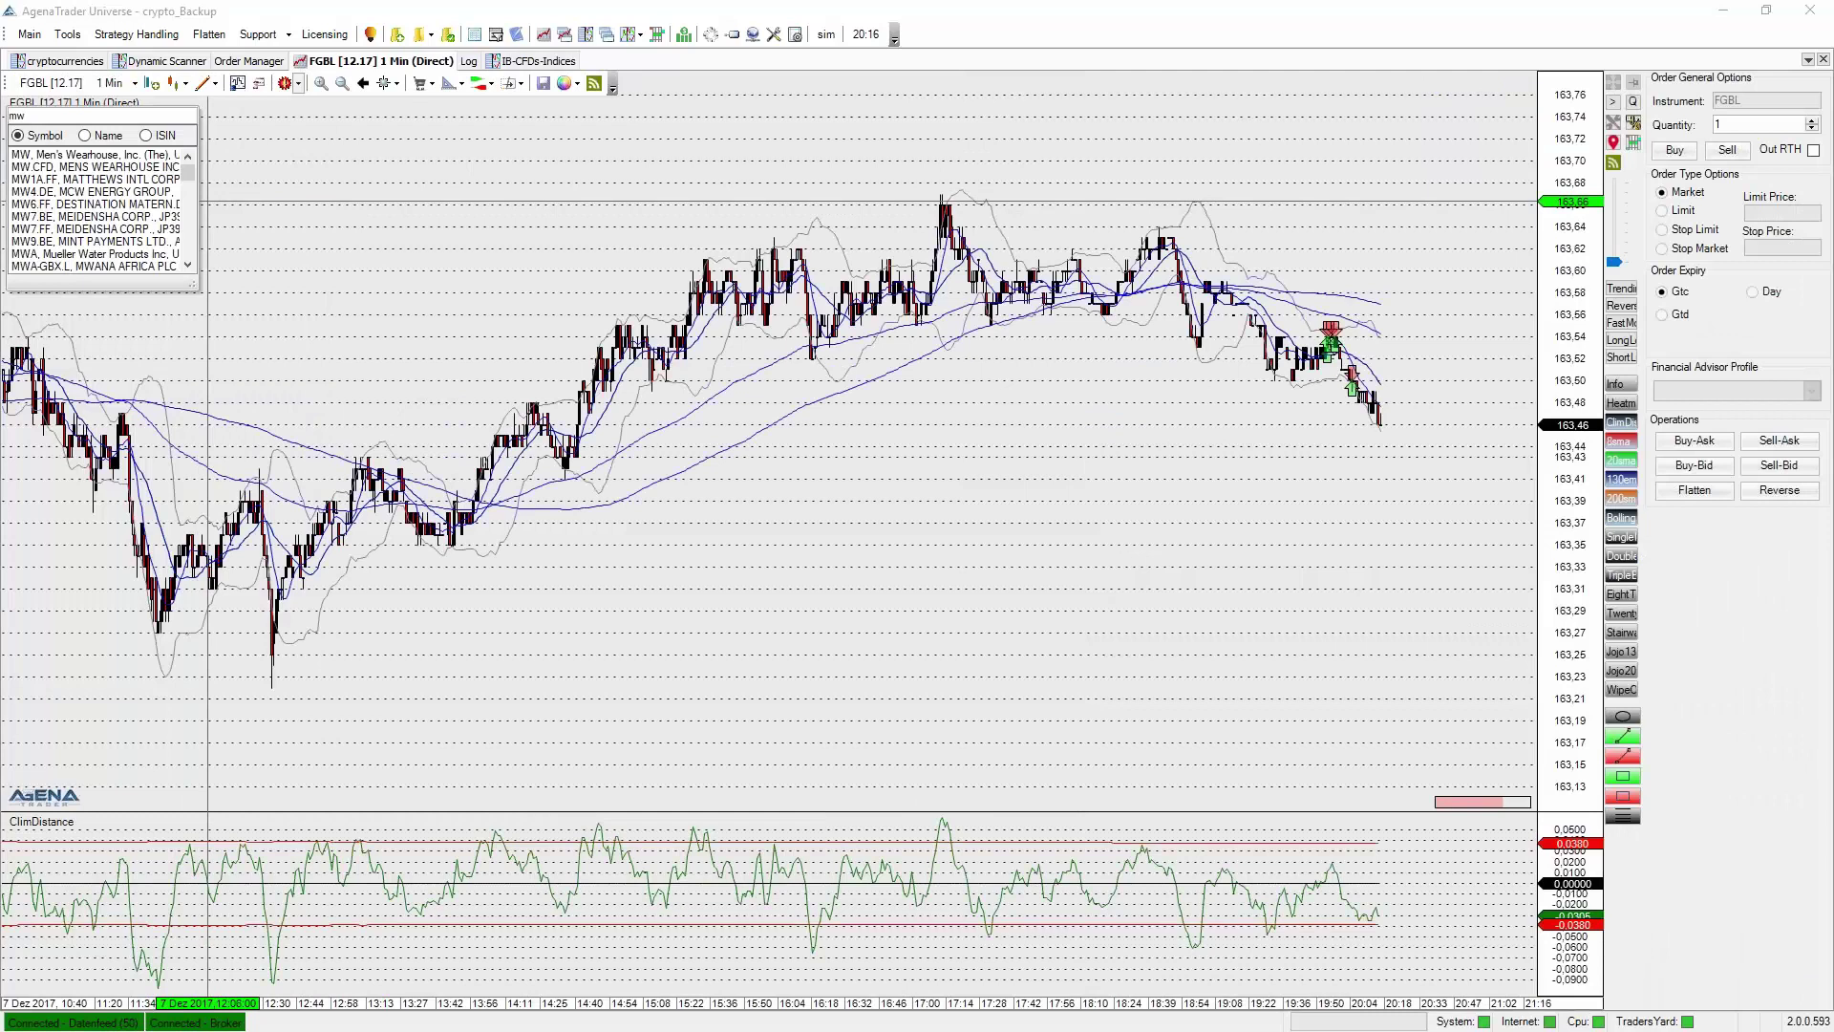
key("BackSpace")
type("bmw")
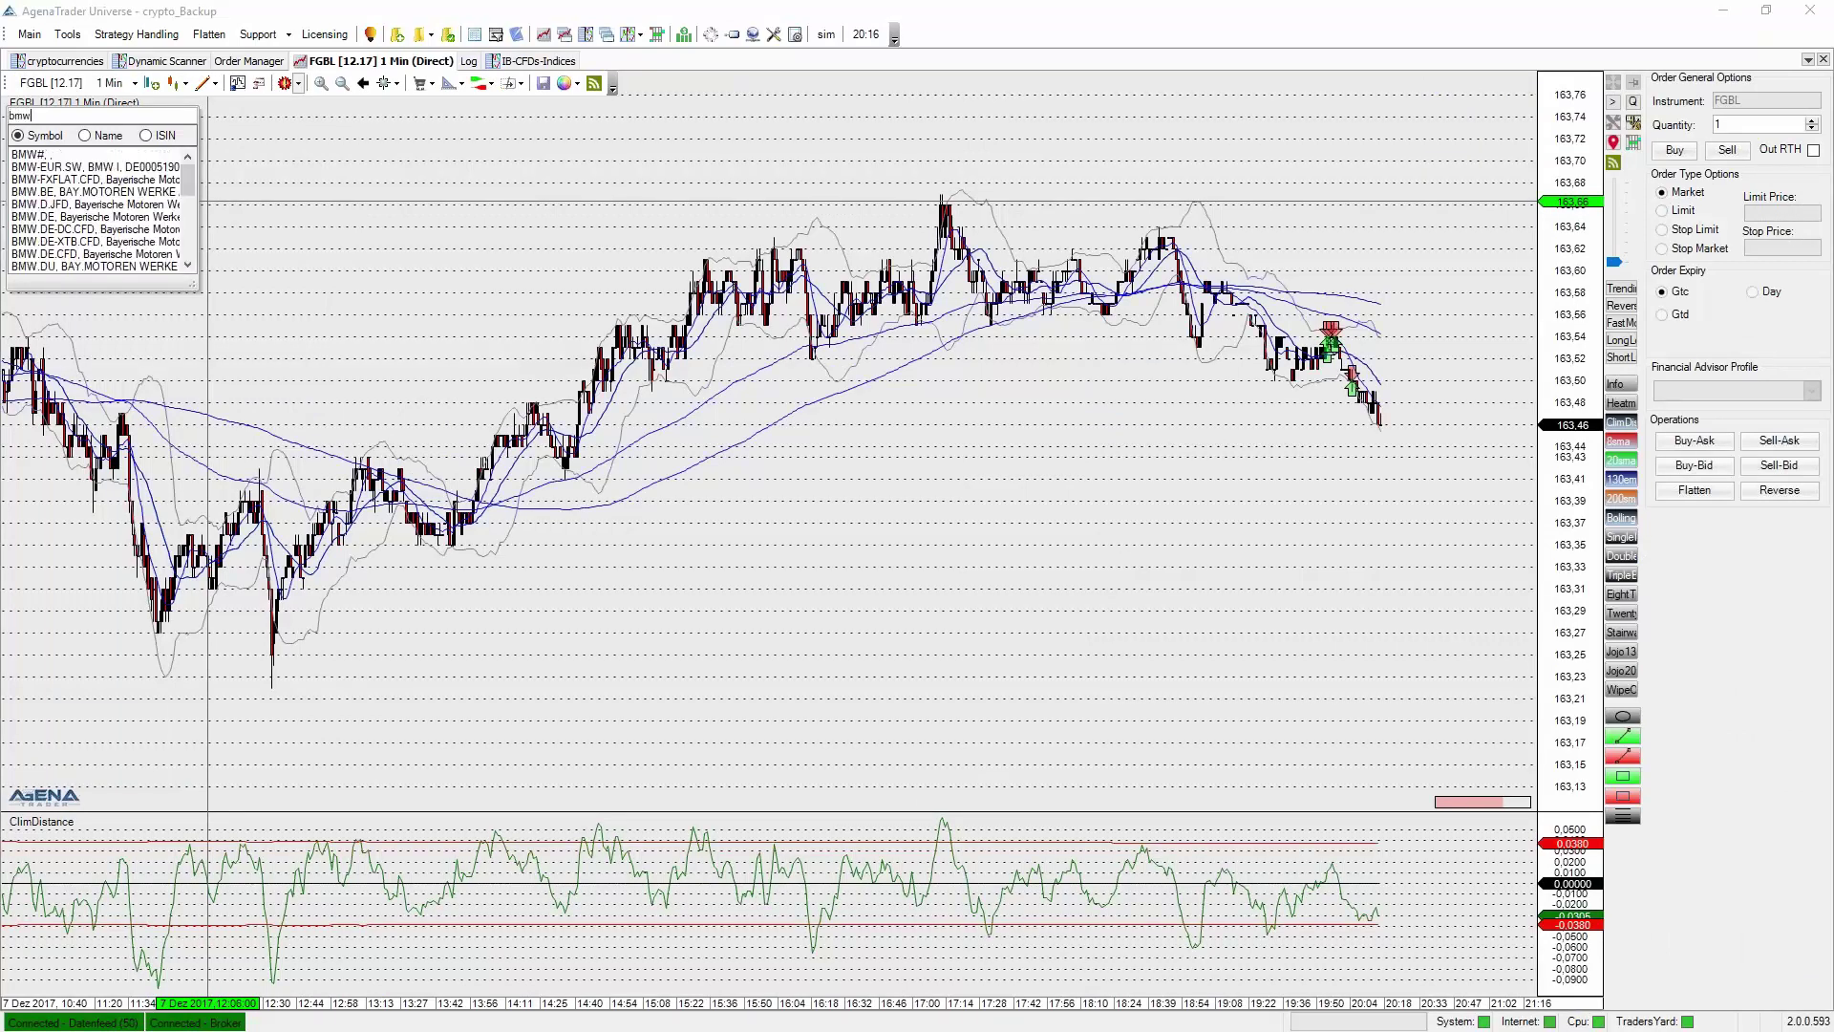
left_click(28, 154)
left_click(58, 179)
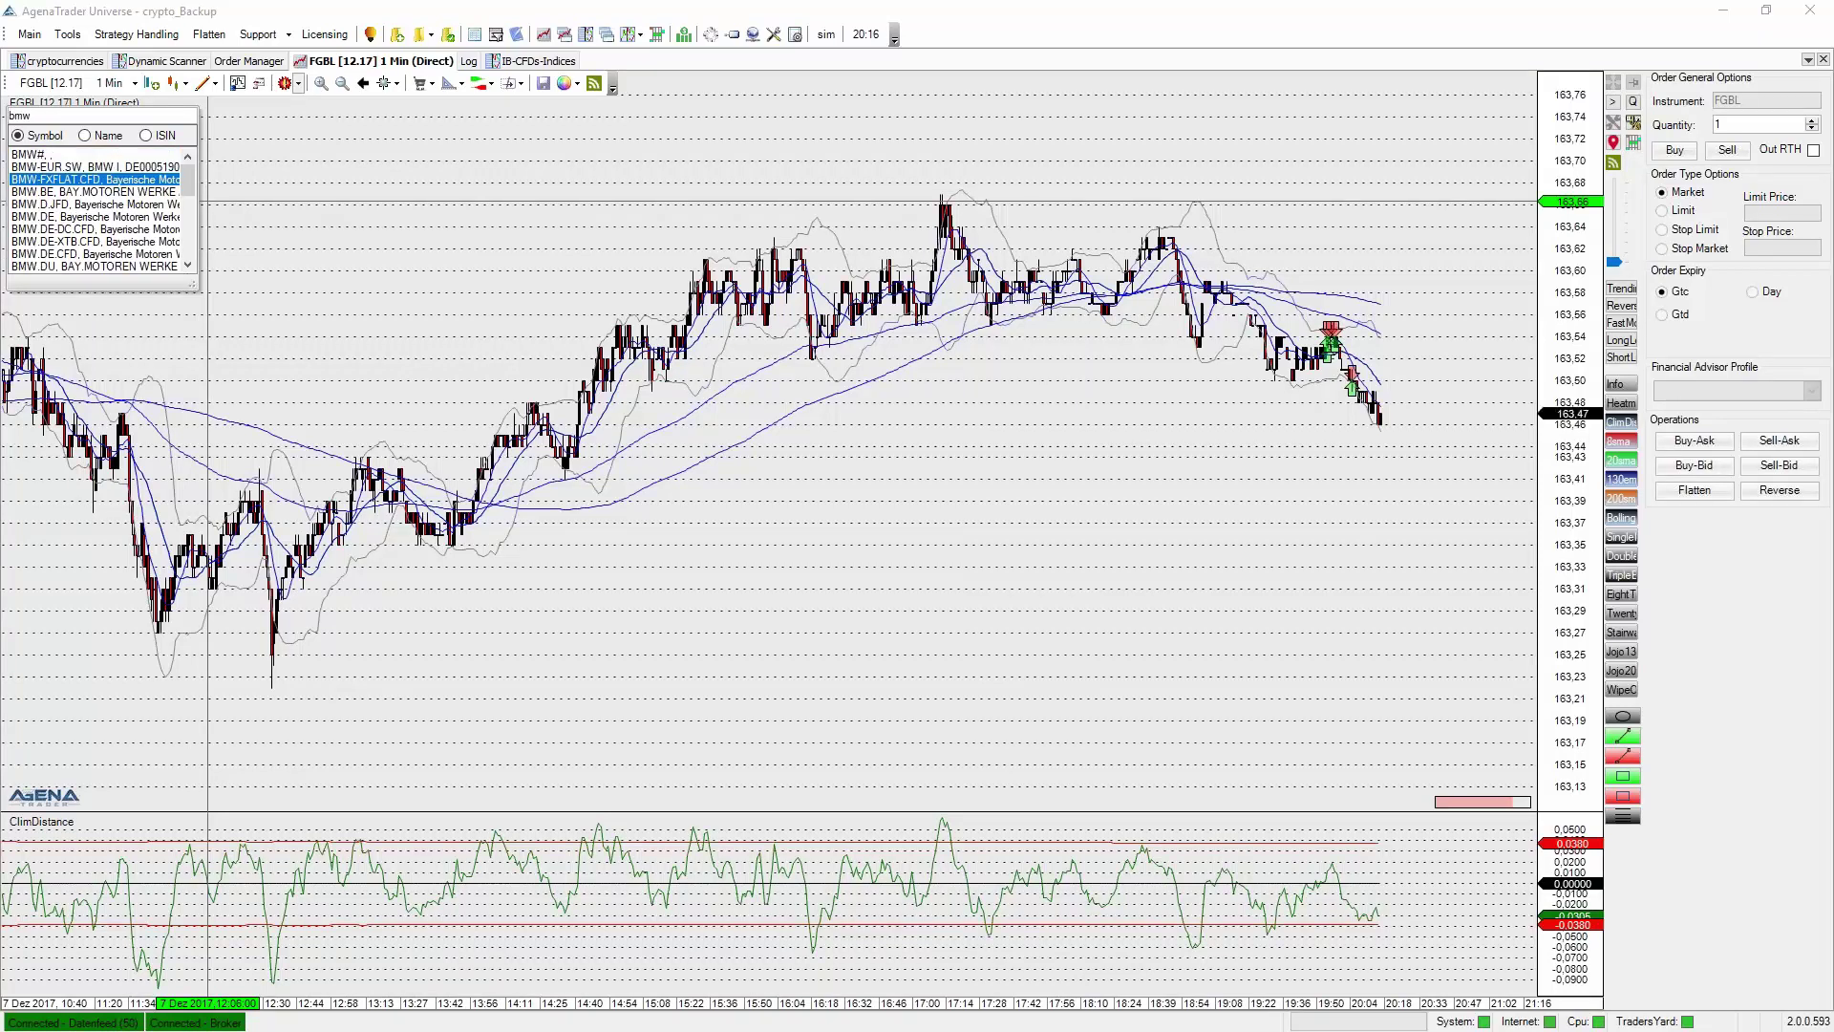
key("Return")
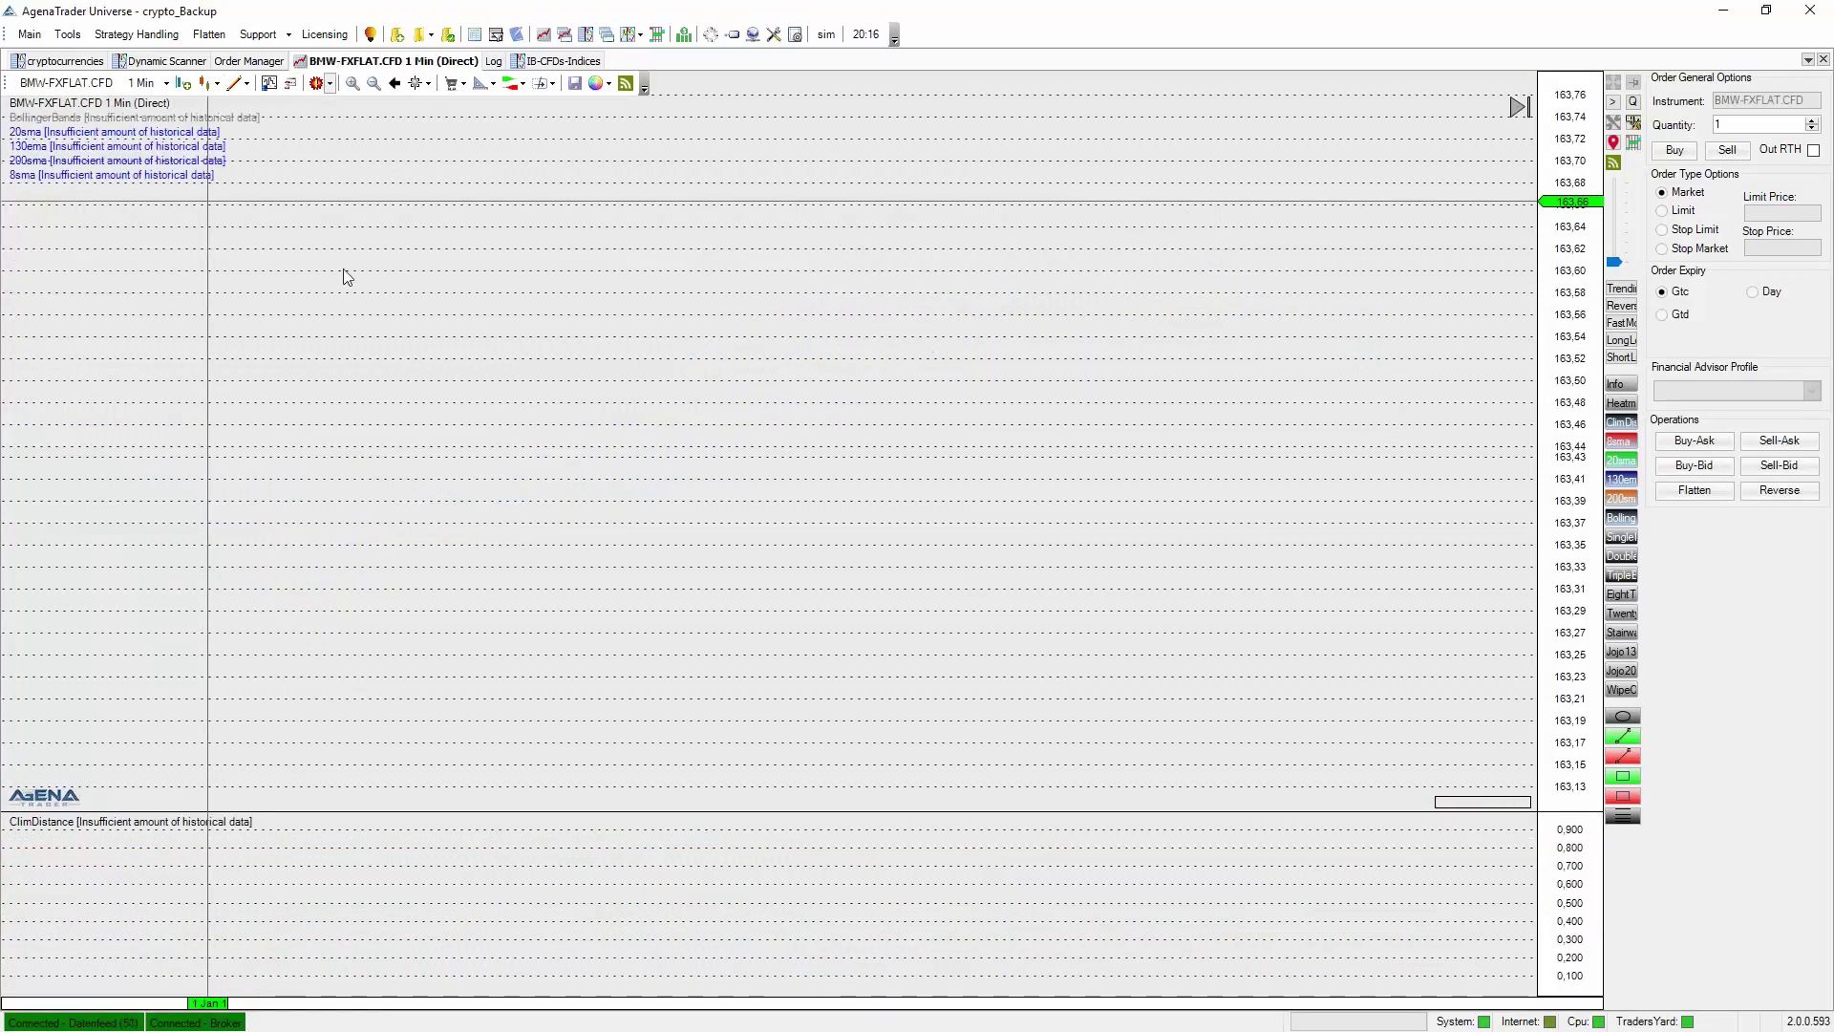